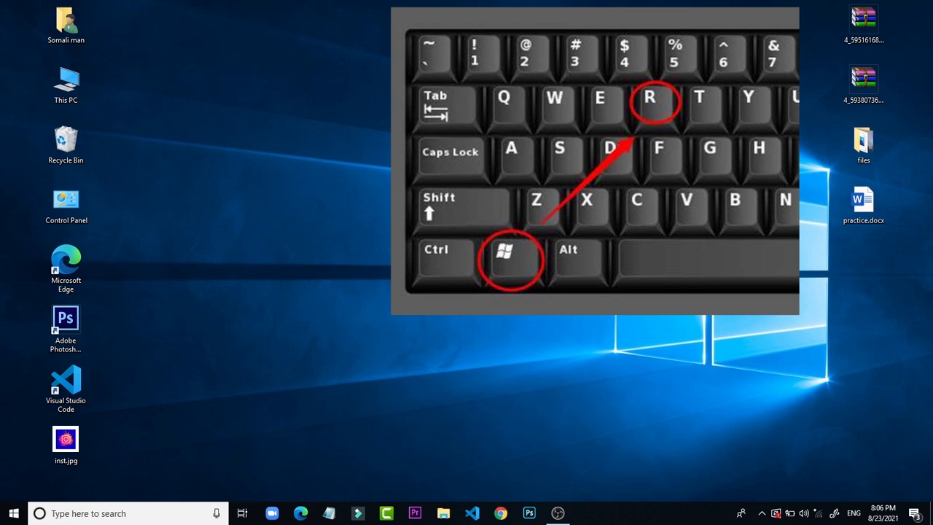
Step: Launch Word with the Run command winword, maximize its window and create a blank document
key(super+r)
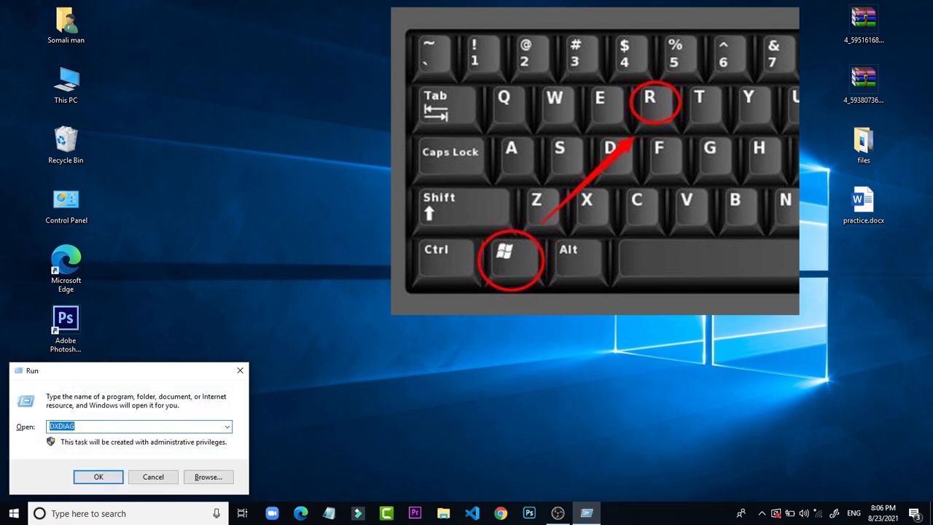
text(w)
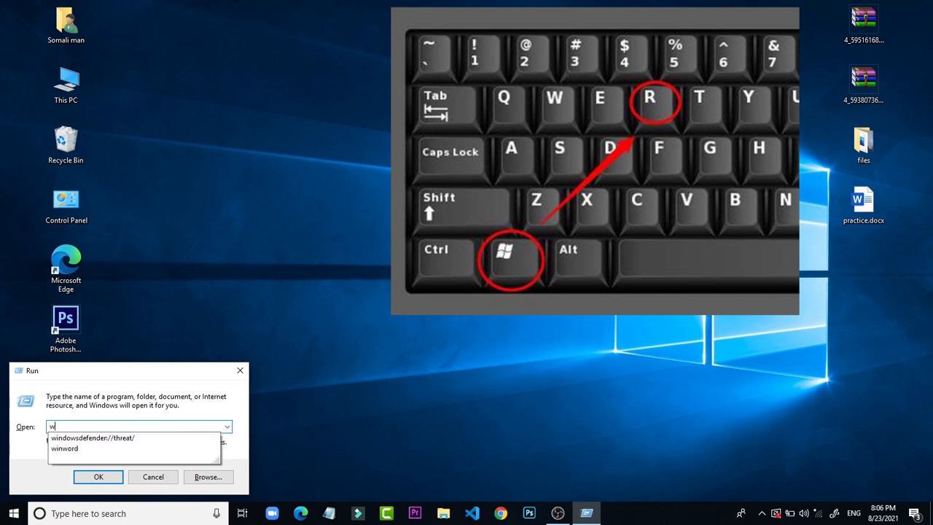
text(inword)
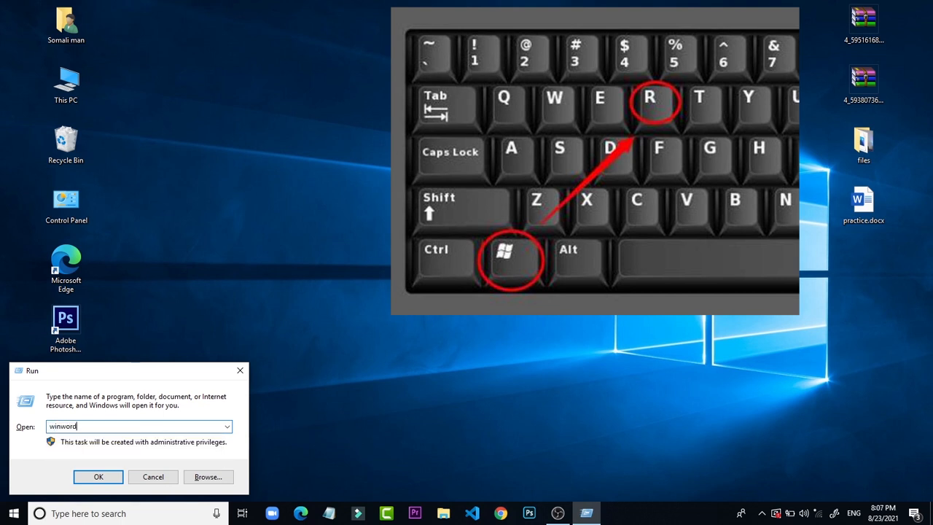
key(Return)
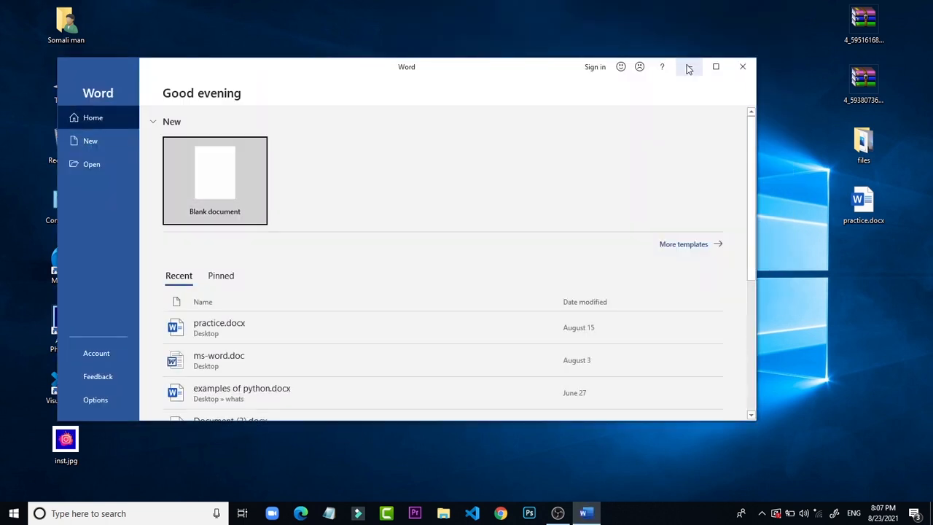
click(715, 67)
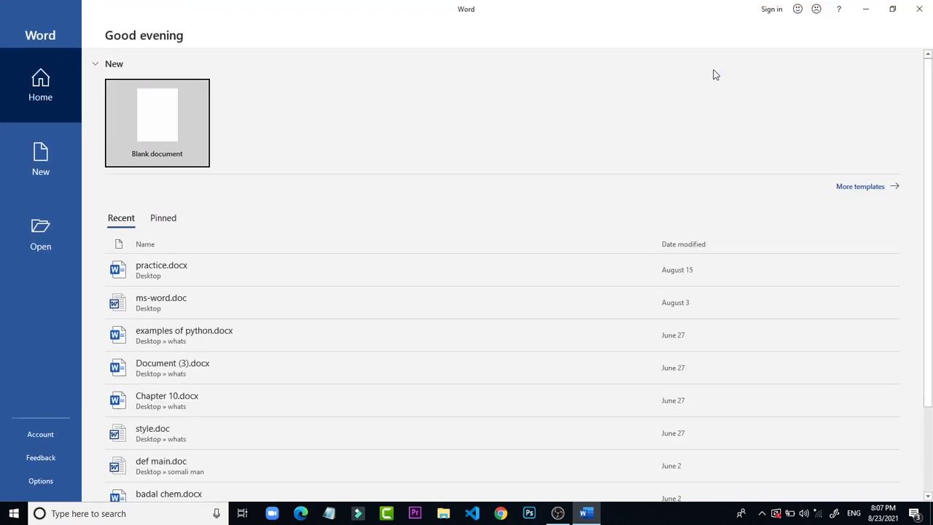
click(151, 111)
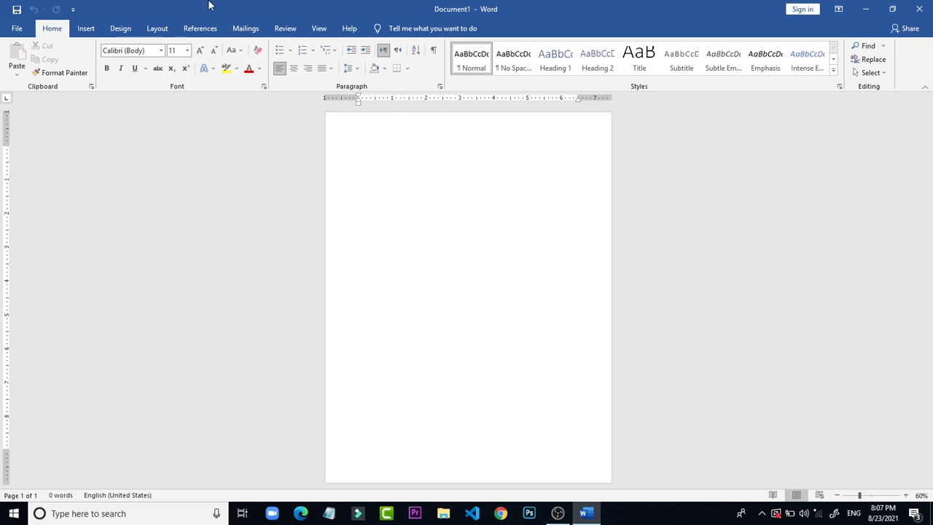
Step: Draw a rounded rectangle about 6.1" high and 6" wide in the upper part of the page
click(86, 29)
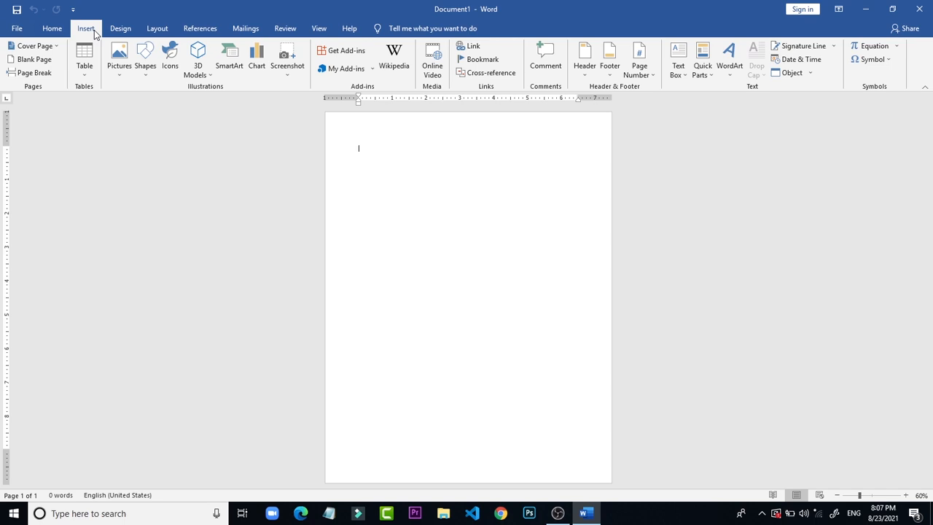
click(146, 67)
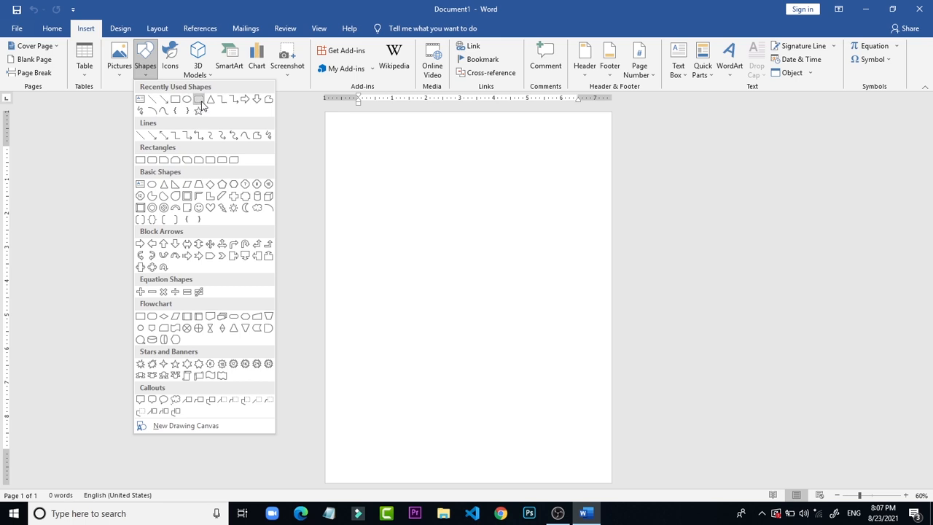
click(199, 100)
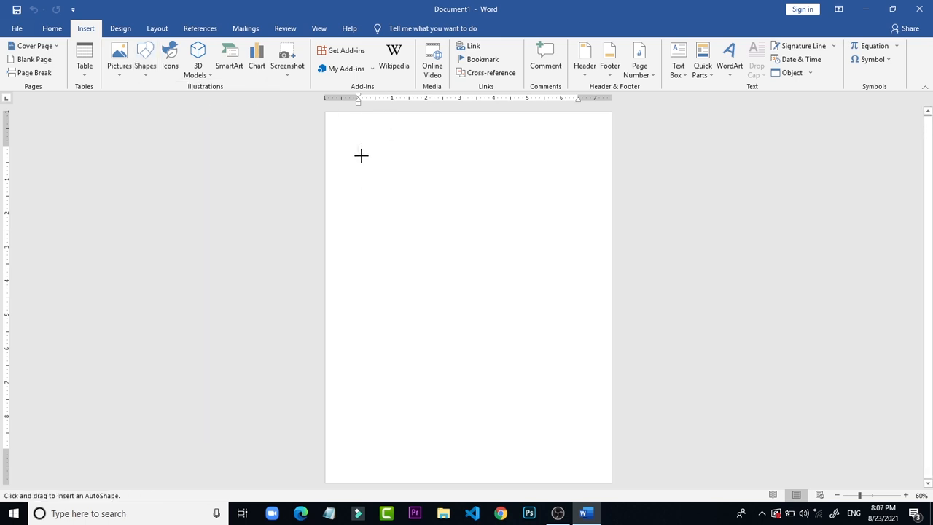
mouse_move(361, 155)
mouse_down()
mouse_move(490, 289)
mouse_move(546, 302)
mouse_move(637, 435)
mouse_move(555, 360)
mouse_move(564, 363)
mouse_up()
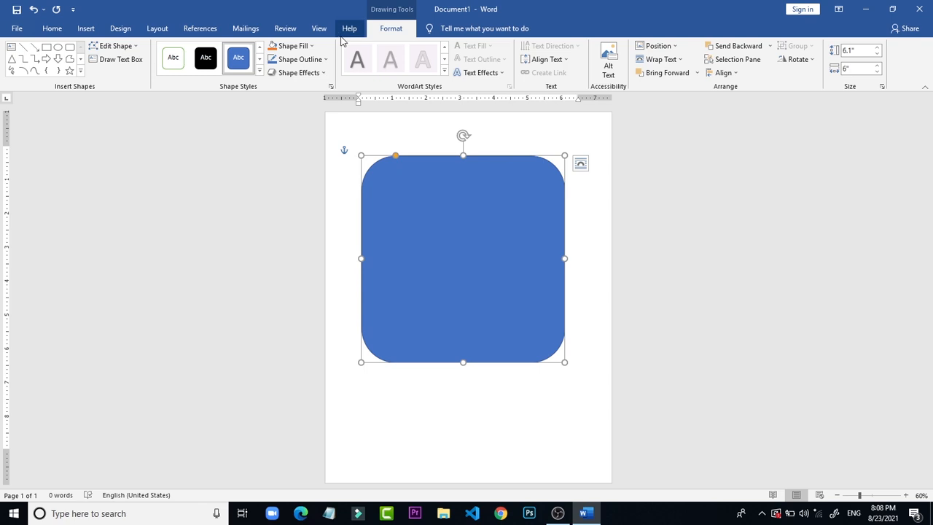
Step: Remove the fill from the rounded rectangle
double_click(399, 28)
click(406, 29)
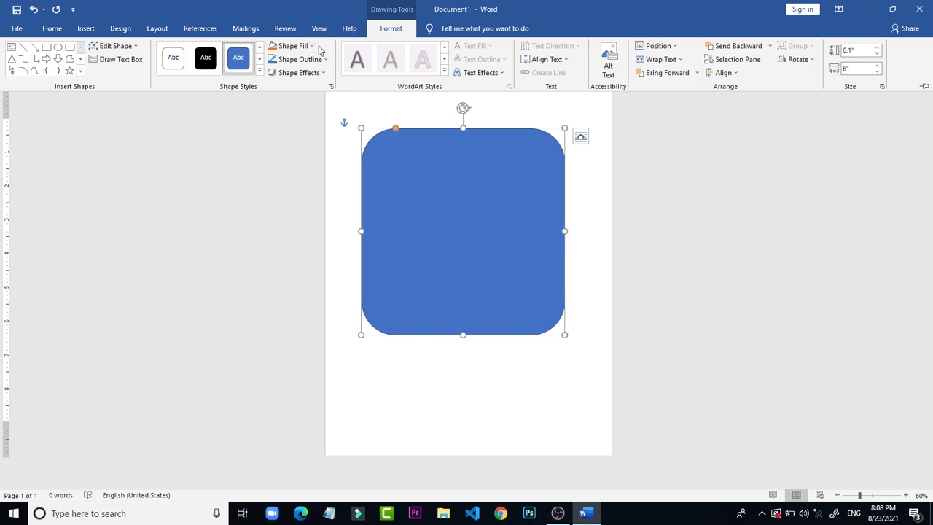
click(312, 48)
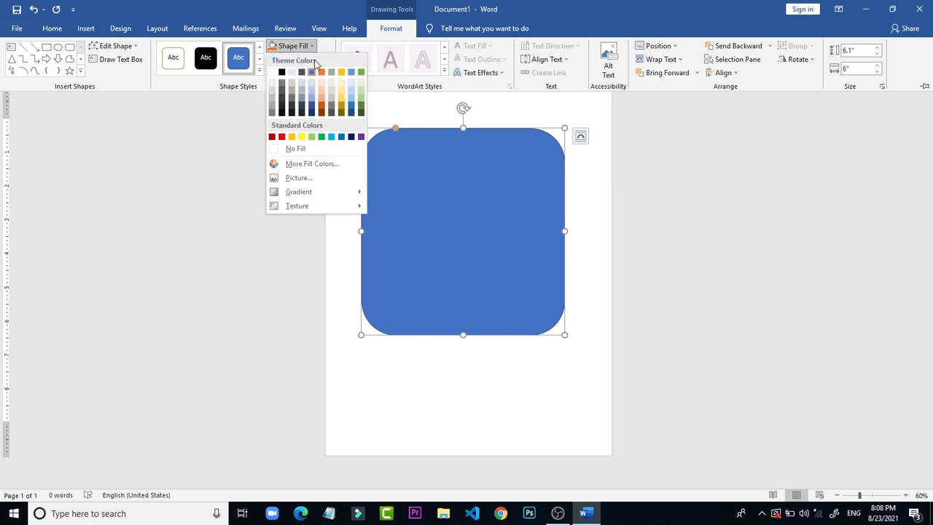
click(347, 148)
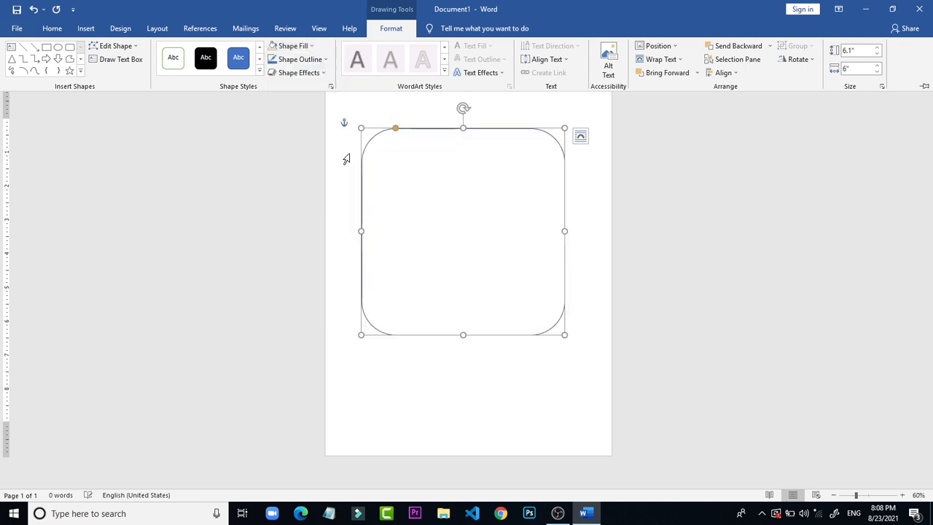
Step: Set the rounded rectangle's outline to black with a 3 pt weight
click(297, 59)
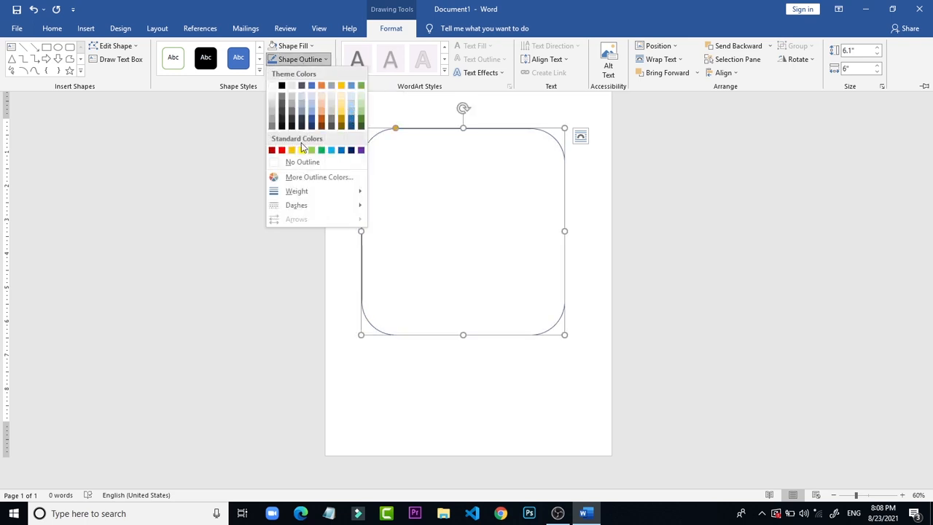
click(283, 85)
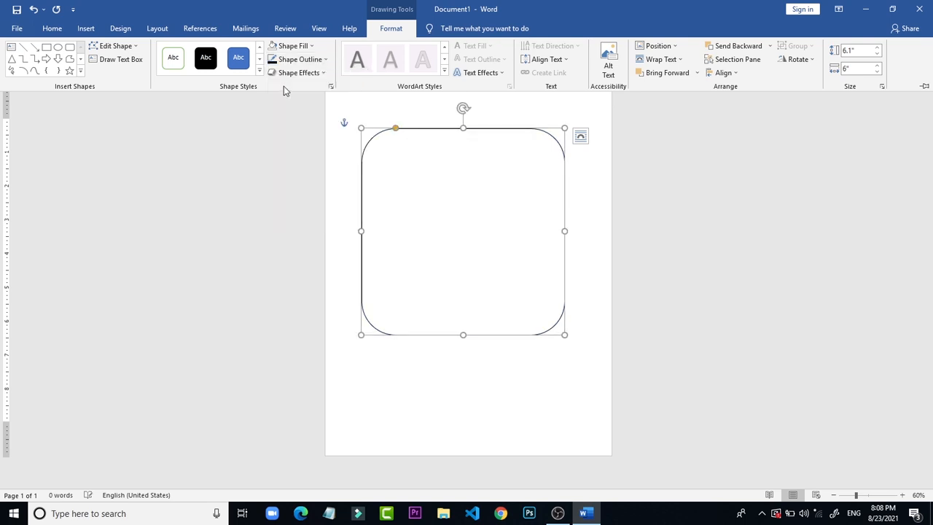
click(297, 60)
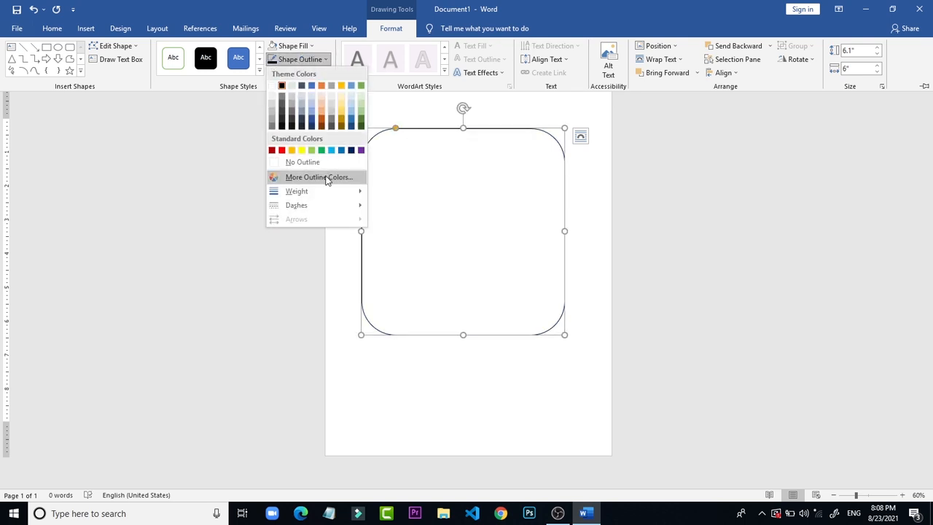
mouse_move(327, 193)
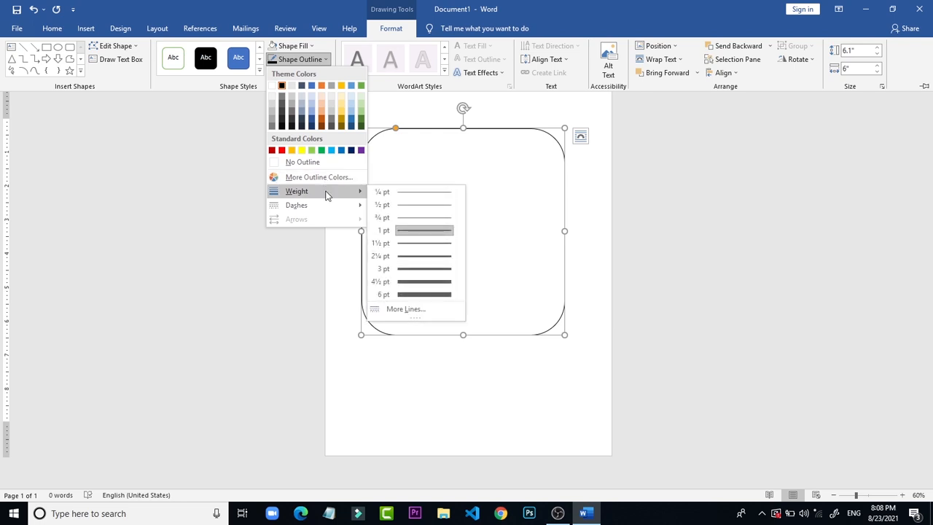
click(433, 271)
key(ctrl+F1)
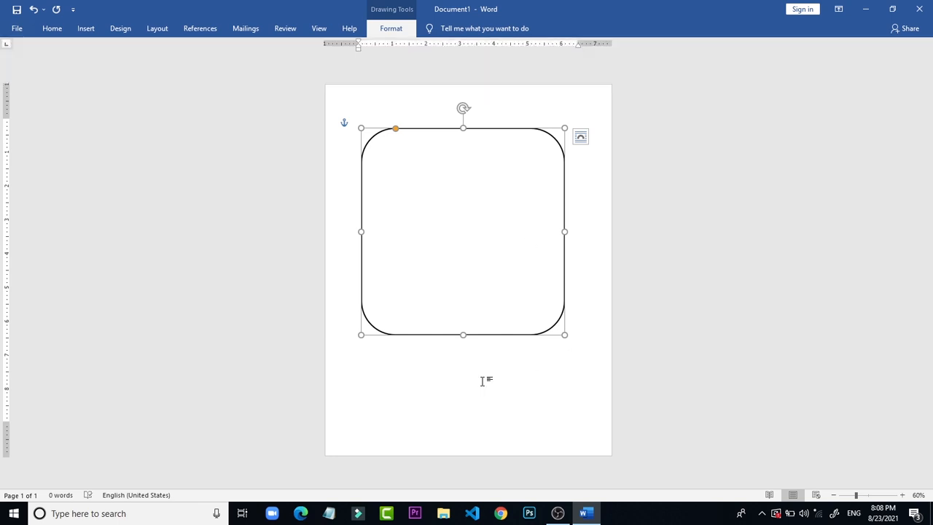
Step: Add a line of random filler text inside the rounded rectangle and select it
click(527, 230)
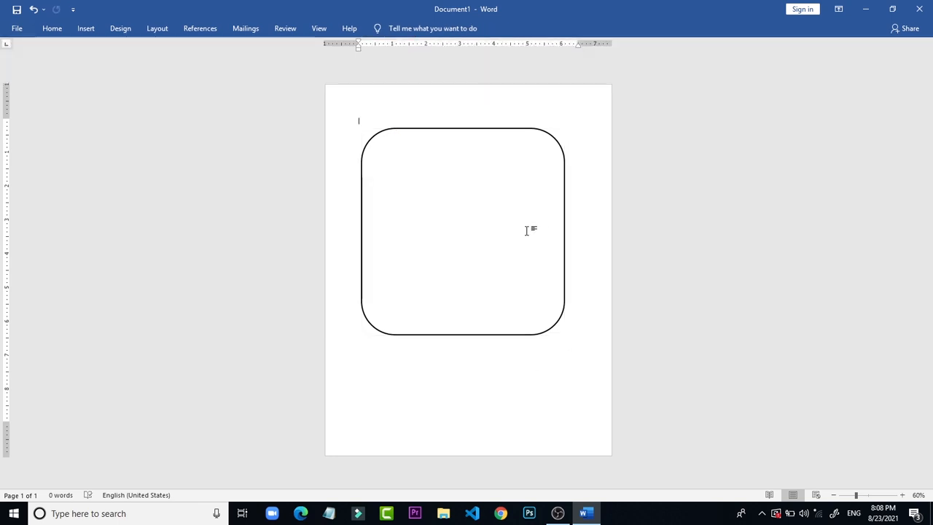
click(490, 131)
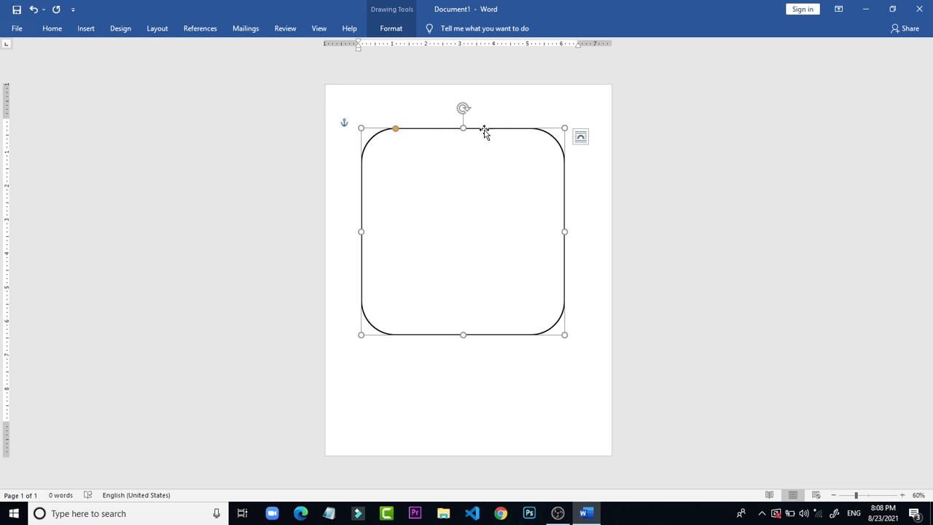
right_click(484, 130)
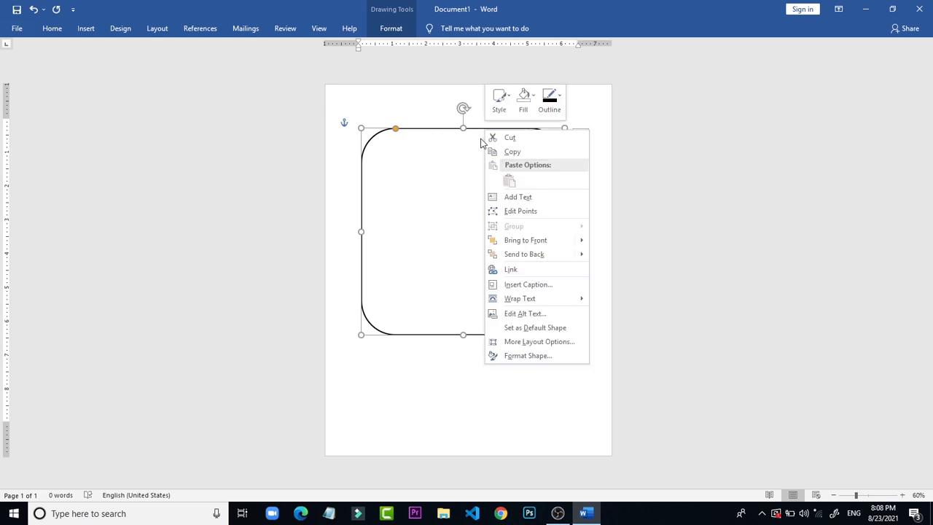
click(519, 198)
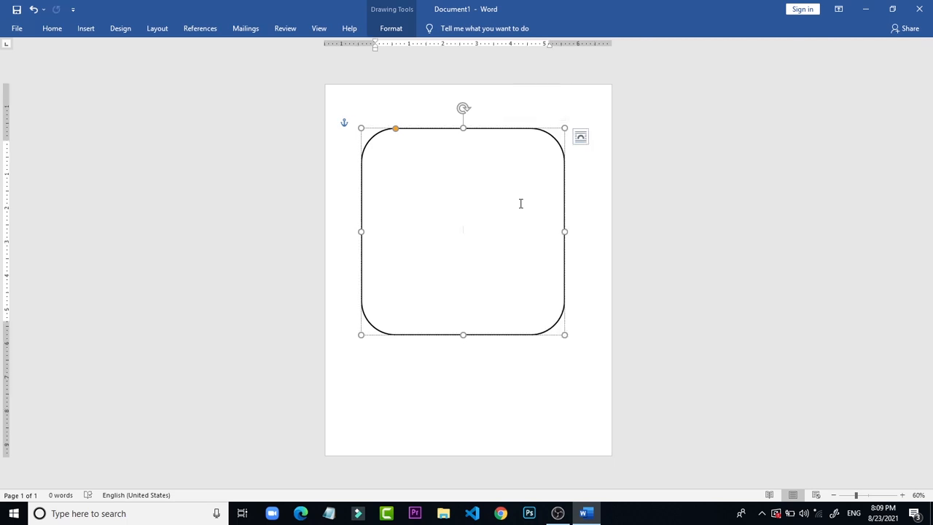
text(Hello world)
key(ctrl+a)
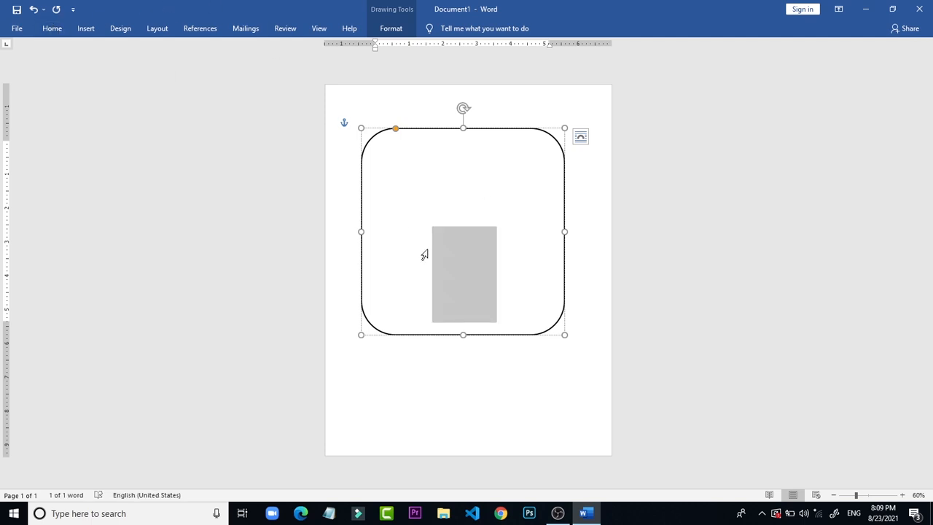
key(ctrl)
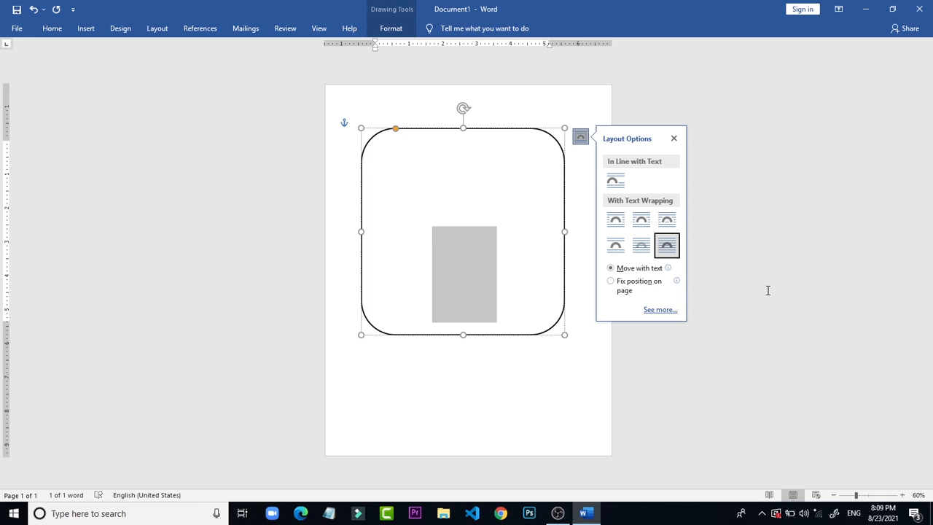
key(ctrl+F1)
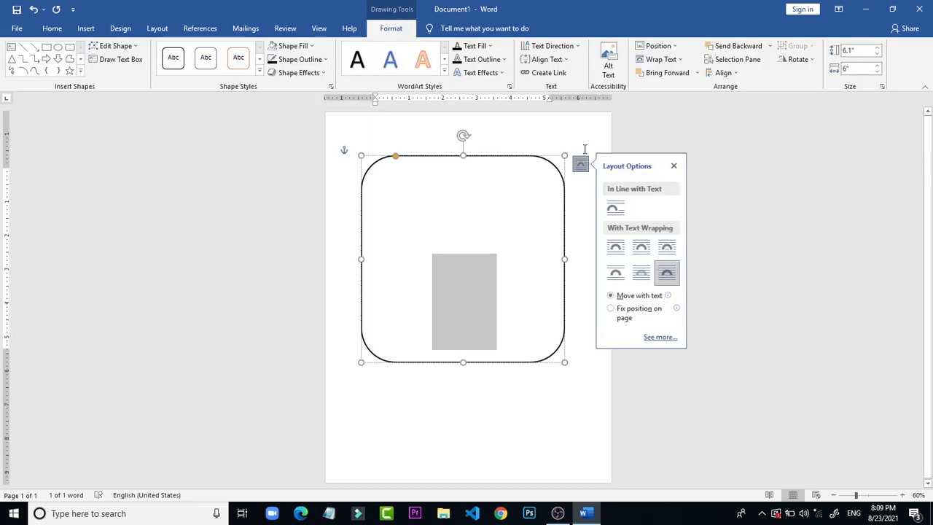
double_click(392, 29)
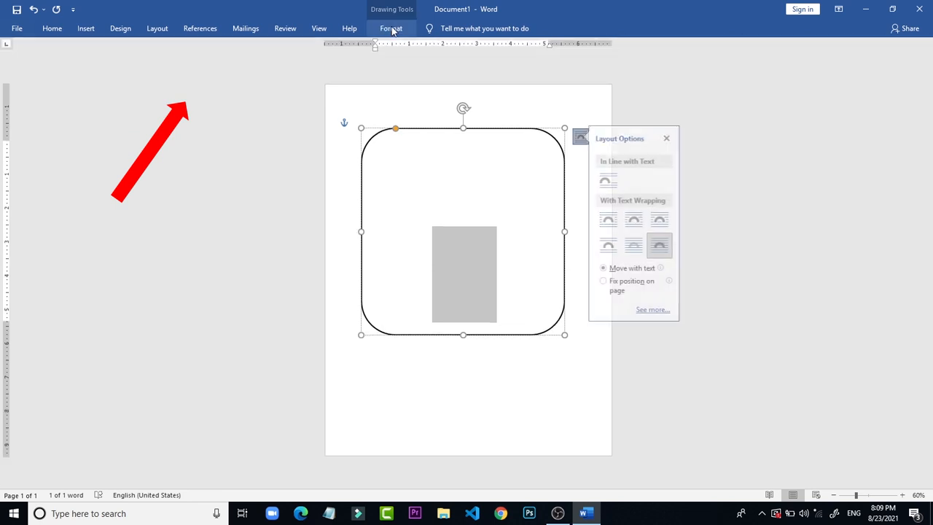
click(392, 29)
click(348, 28)
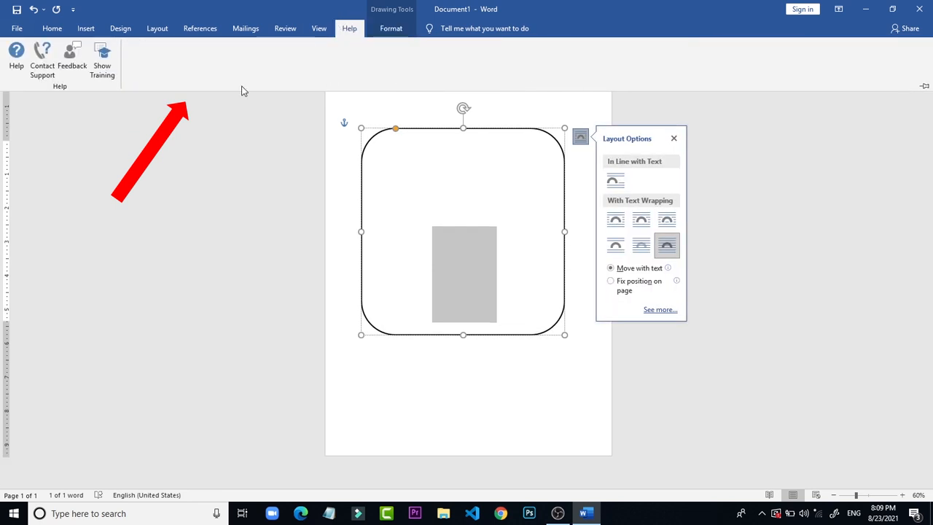
click(113, 288)
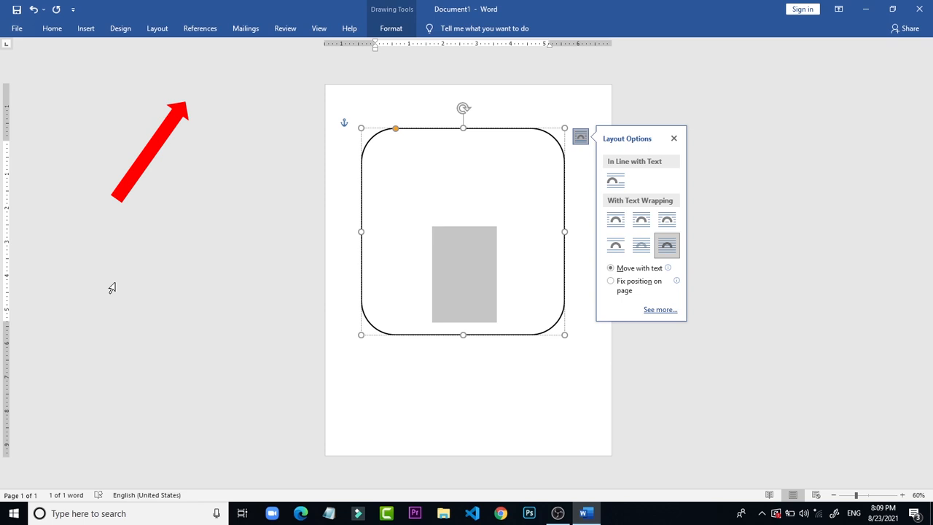
Step: Select the paragraph holding the rounded rectangle and set the font color to the theme blue
key(ctrl+F1)
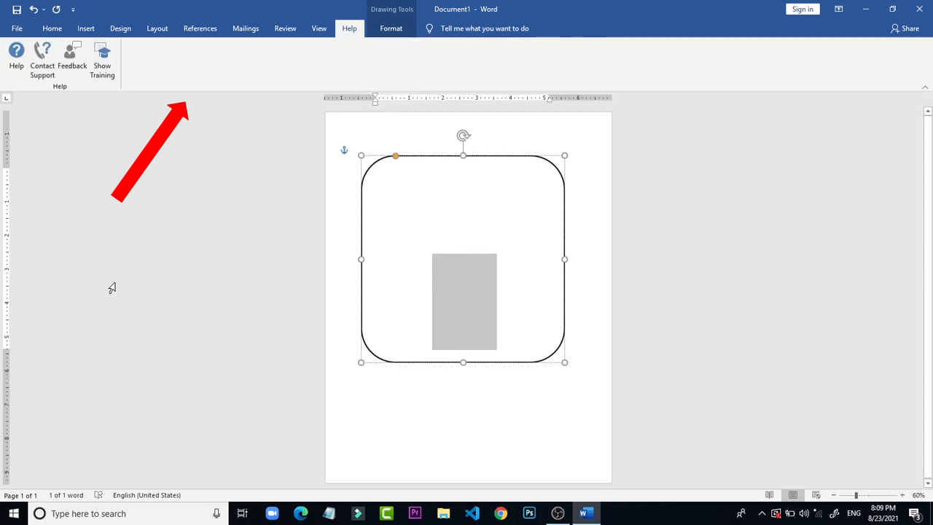
click(72, 312)
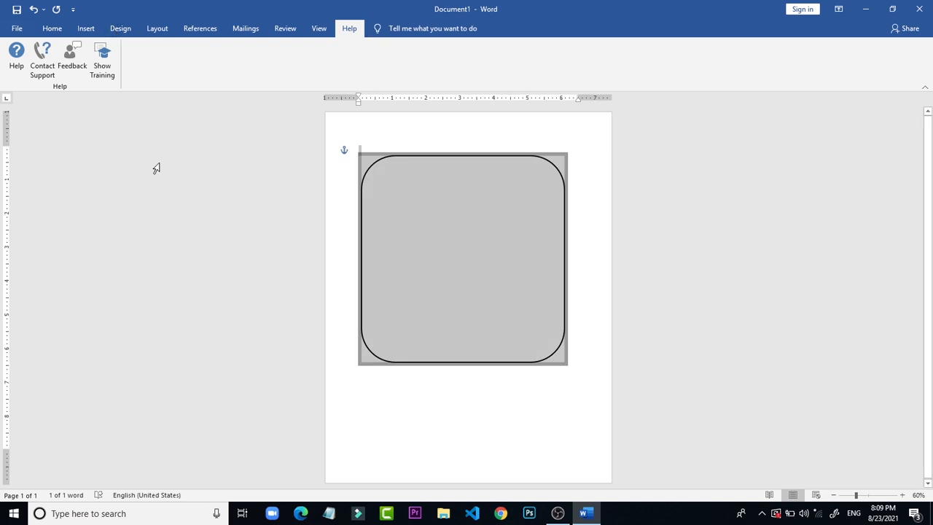
click(52, 29)
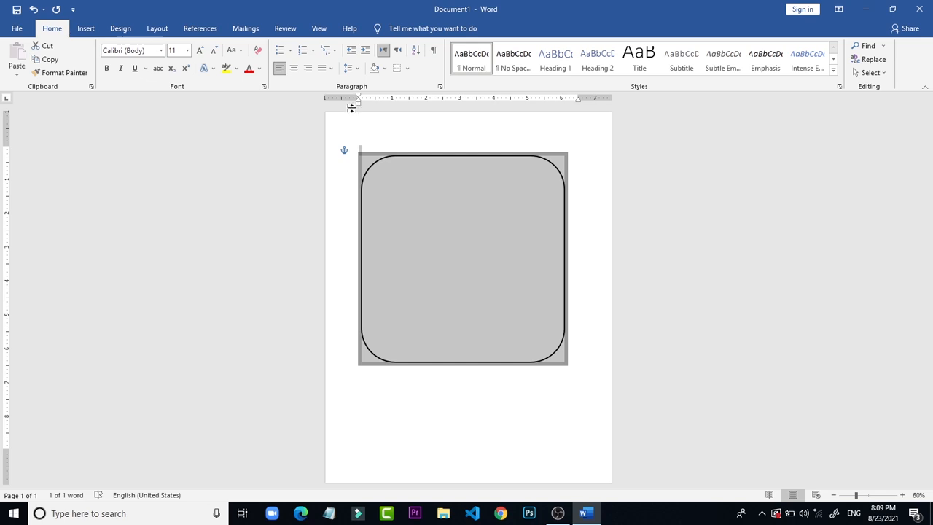
click(259, 69)
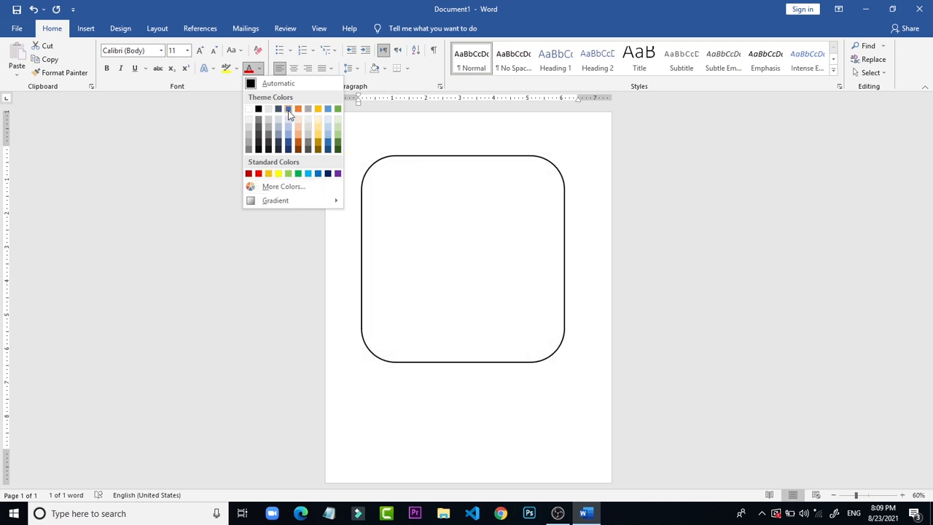
Step: Select the filler text inside the rounded rectangle and set its font color to the standard green
click(523, 271)
click(523, 271)
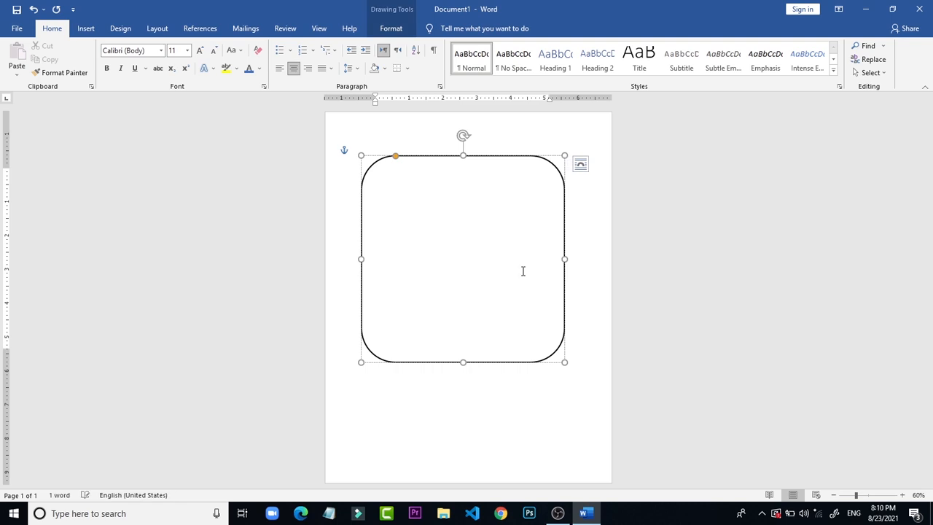
double_click(523, 274)
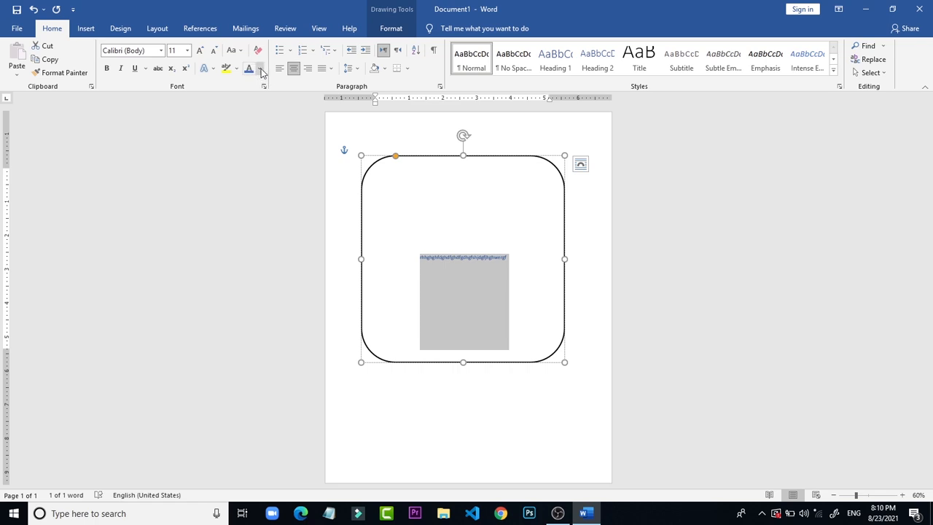
click(259, 69)
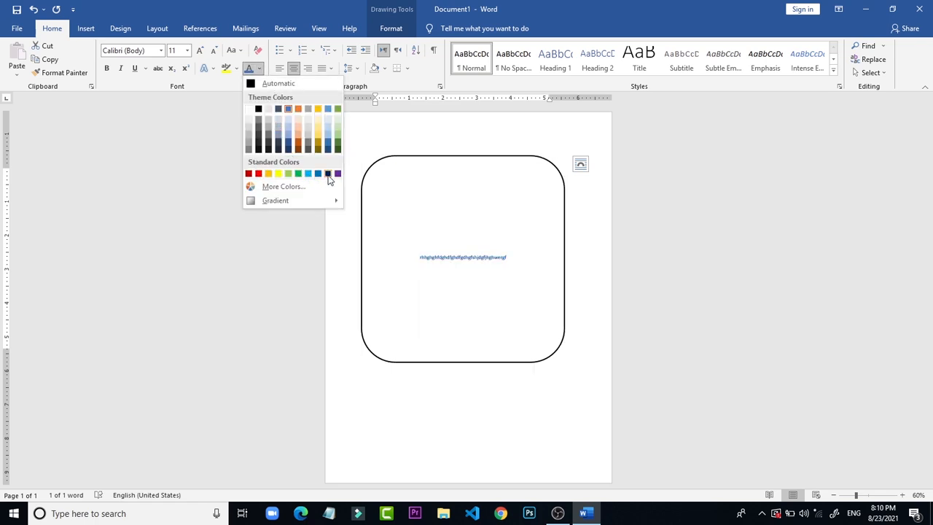
click(283, 187)
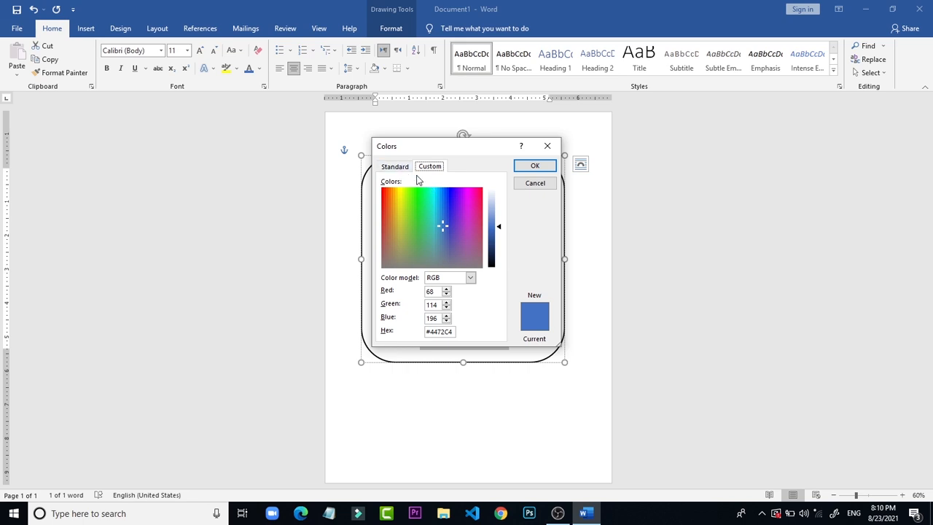
click(452, 204)
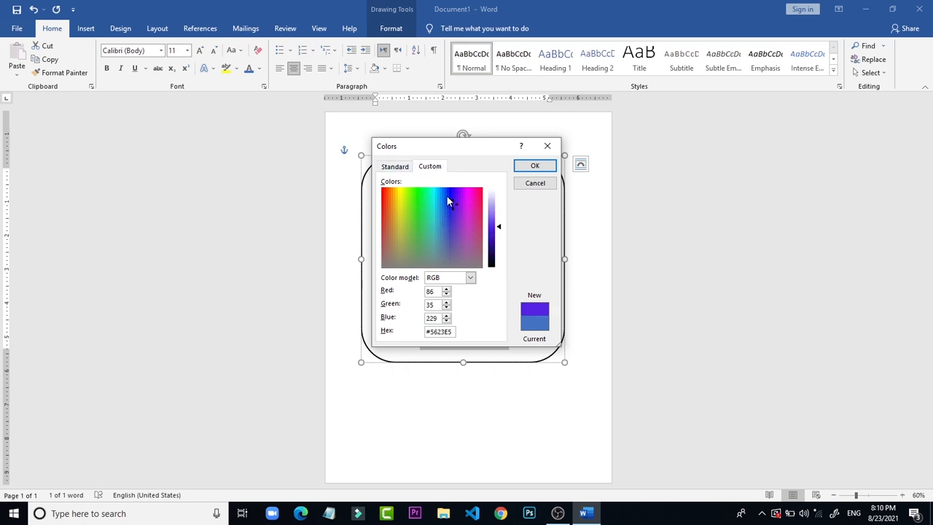
click(447, 196)
click(395, 168)
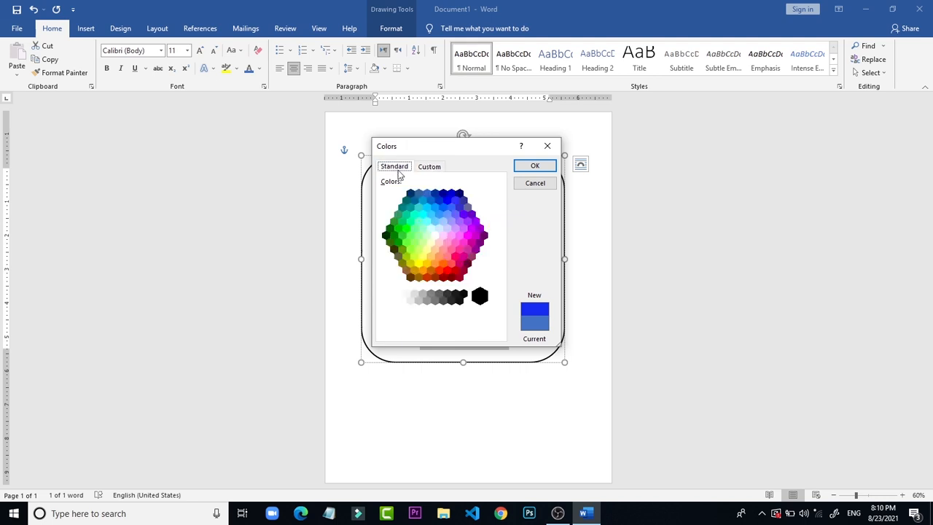
click(447, 201)
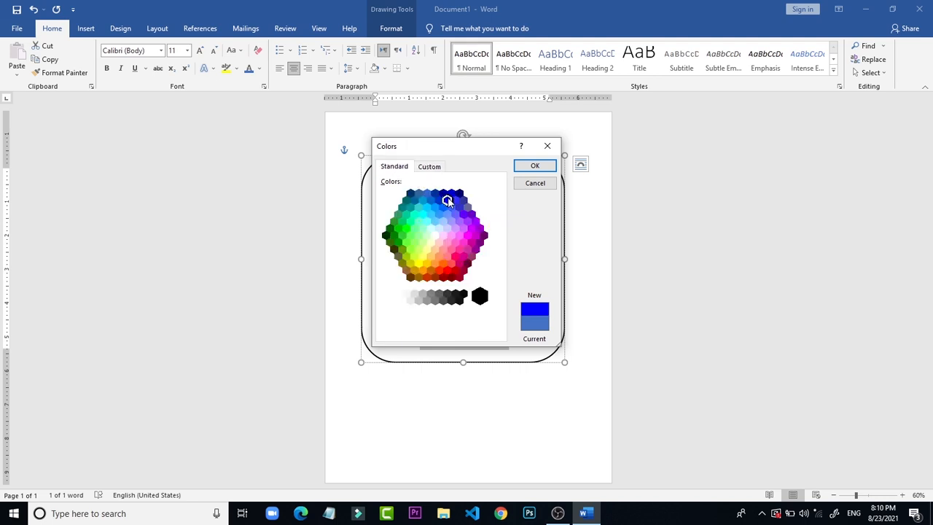
click(398, 243)
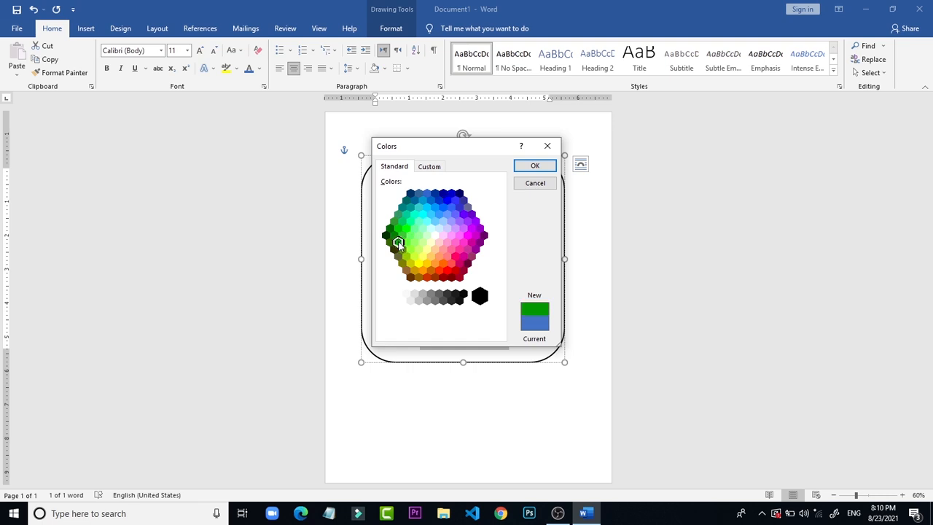
click(536, 166)
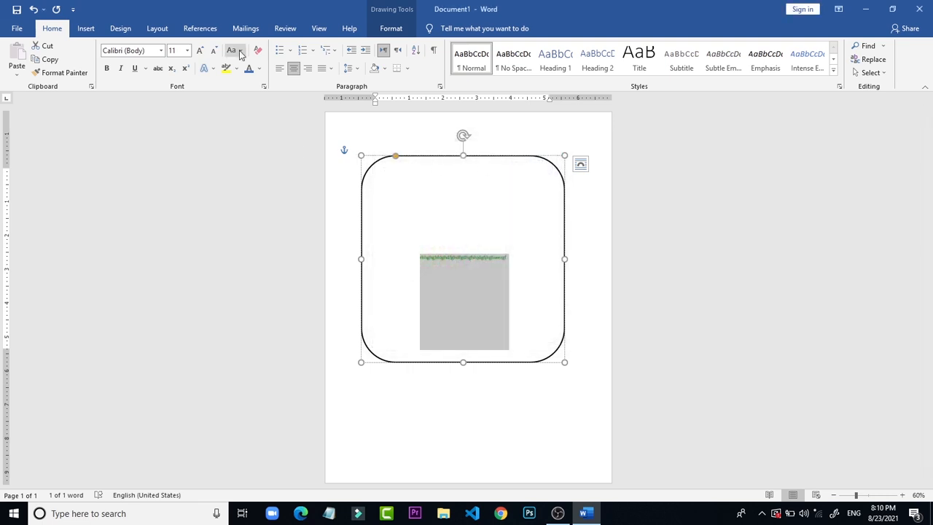
Step: Set the font size of the green filler text to 48
click(188, 50)
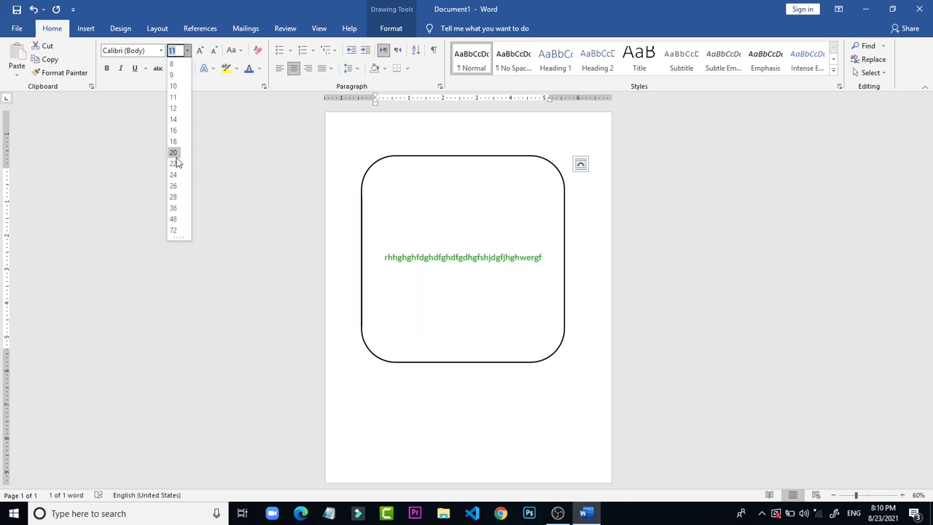
click(173, 220)
click(598, 226)
Step: Shrink the rounded rectangle from its lower-right corner, keeping its upper-left corner in place
click(534, 261)
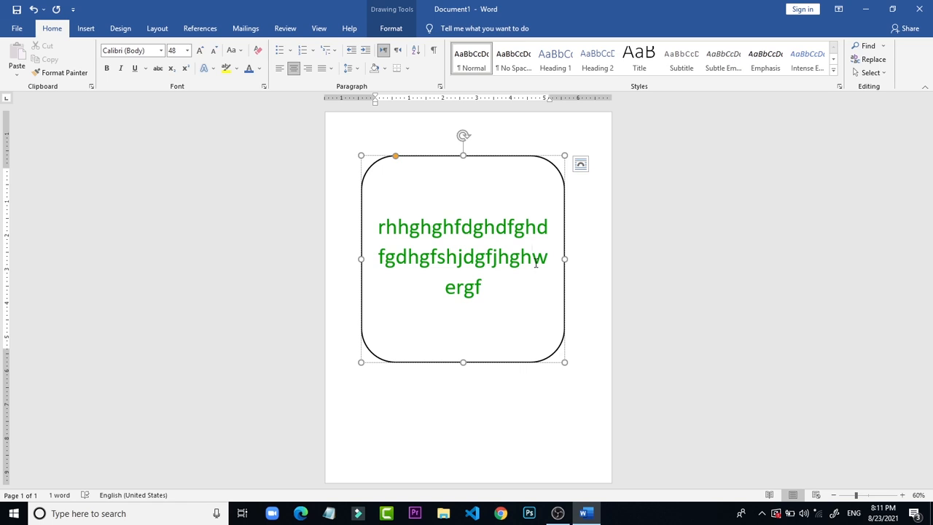
click(564, 363)
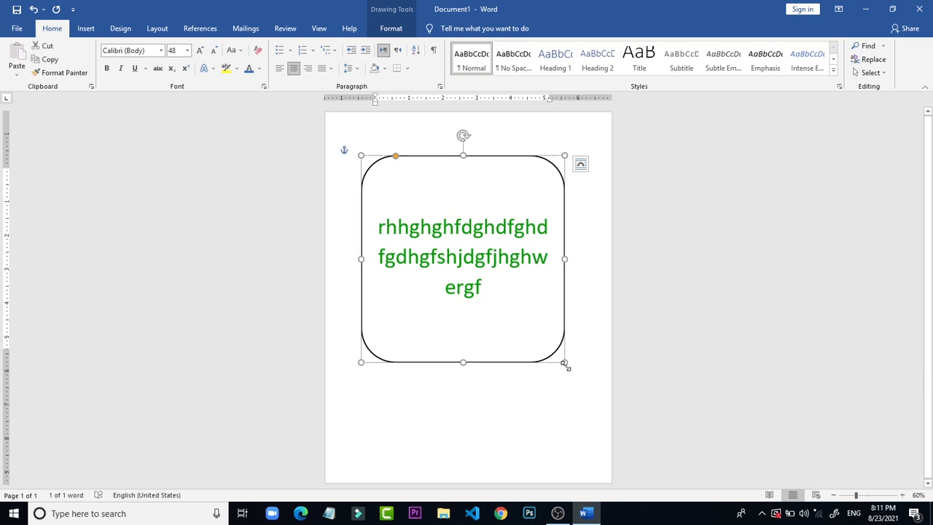
drag(565, 363, 524, 323)
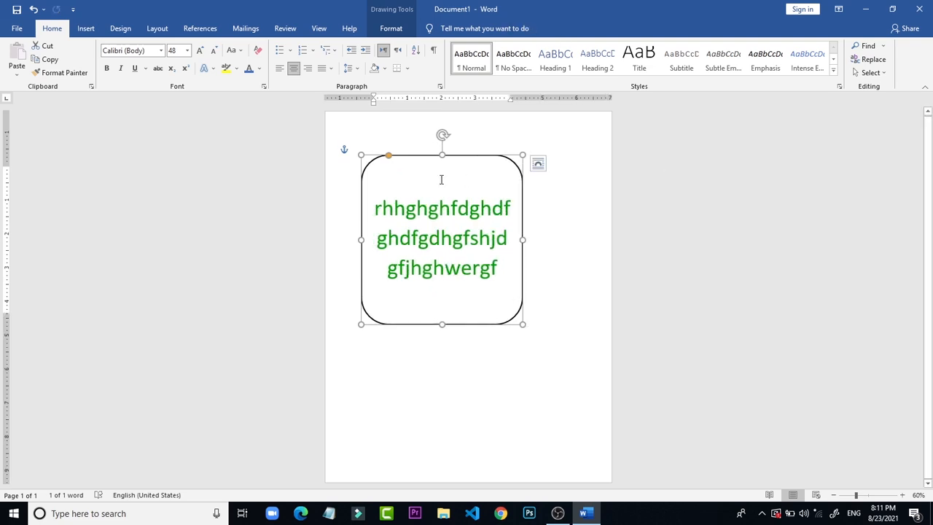
Step: Increase the rounded rectangle's corner rounding to the maximum so that it forms a circle
click(379, 159)
drag(379, 158, 501, 212)
click(650, 405)
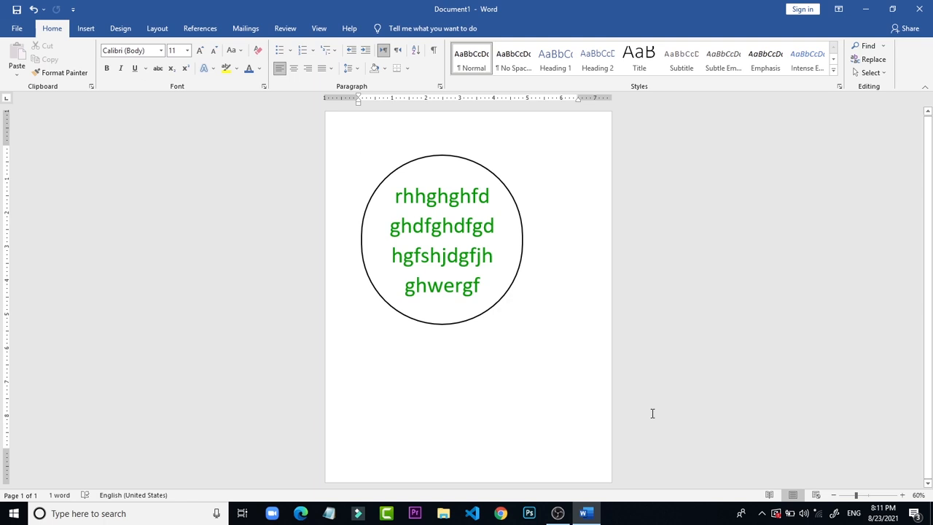
Step: Reduce the shape's corner rounding to make a rectangle with only slightly rounded corners, and leave header editing
click(483, 170)
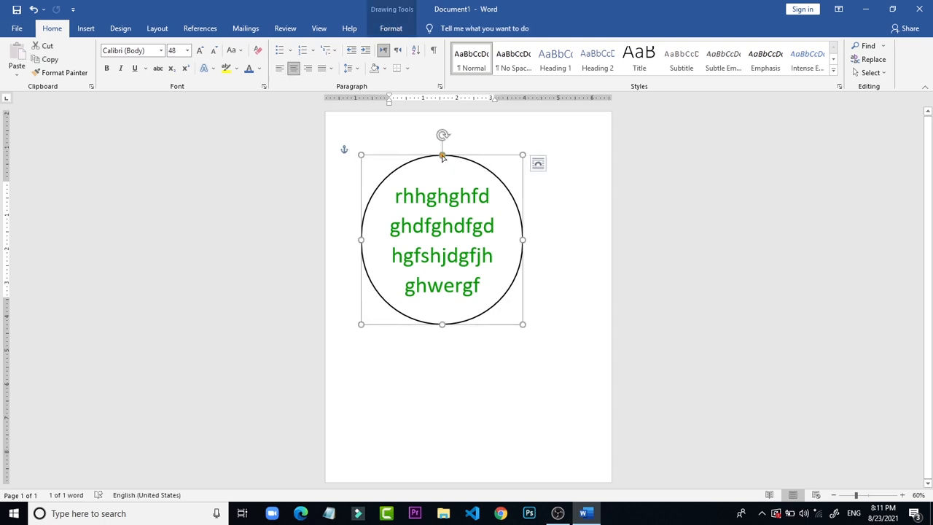
drag(442, 157, 369, 154)
double_click(393, 137)
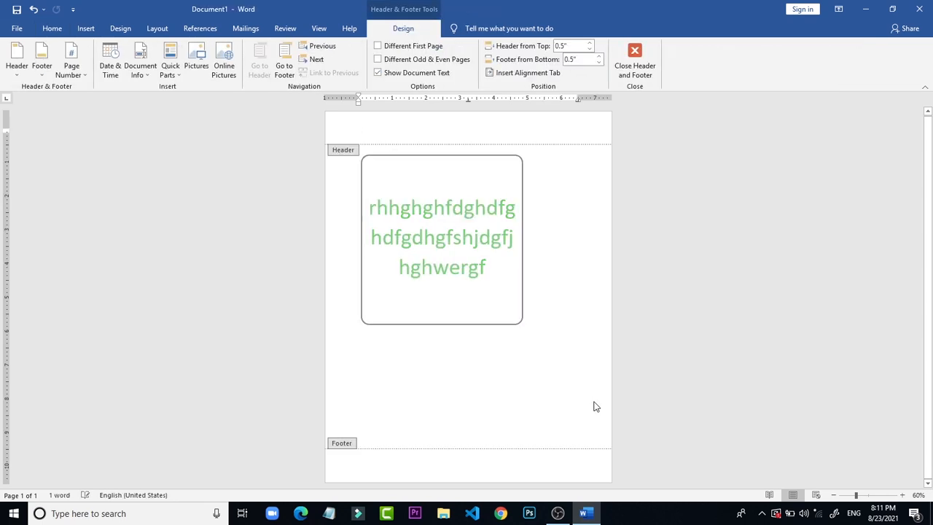
click(635, 50)
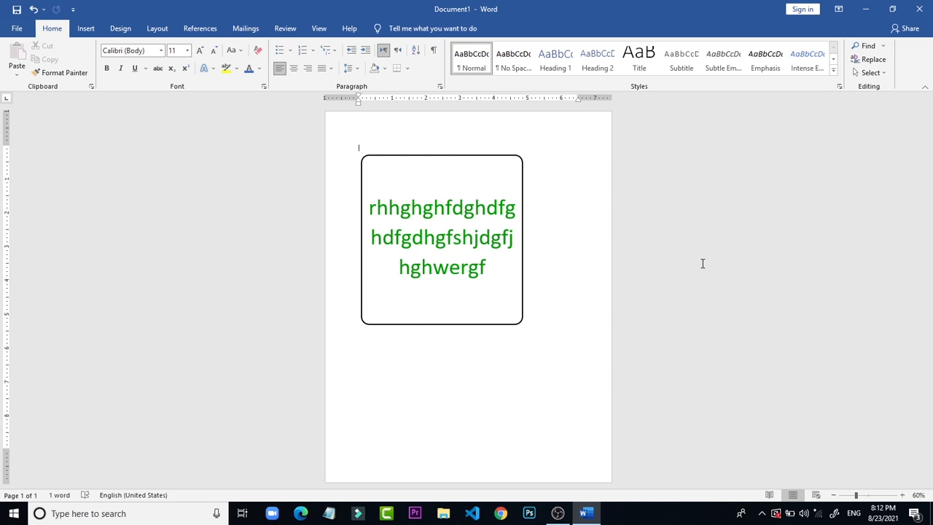
Step: Delete the rounded rectangle and insert a table with four columns and one row on the empty page
click(504, 162)
key(Delete)
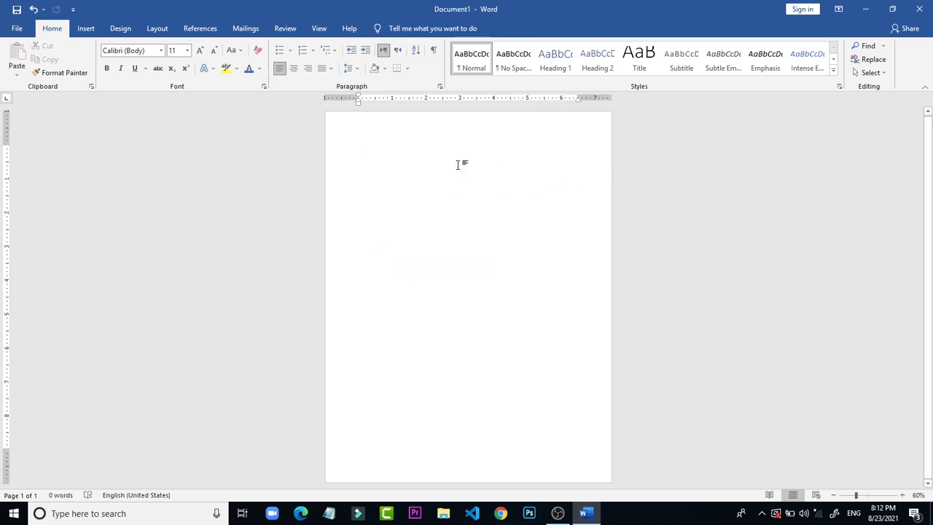
click(90, 30)
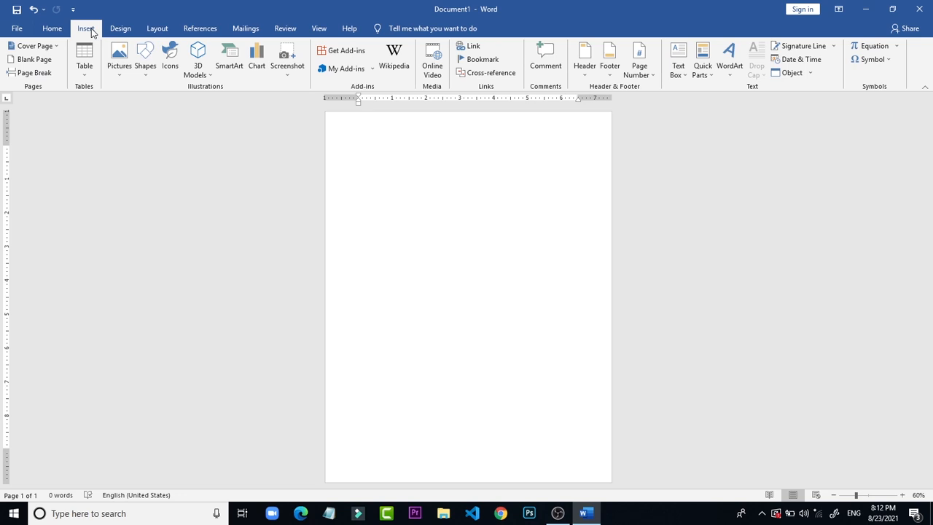
click(91, 70)
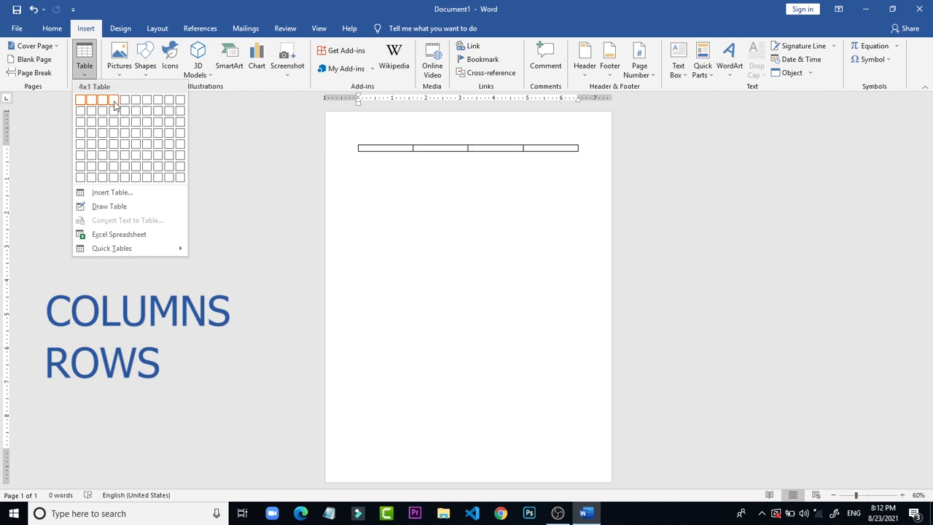
click(115, 105)
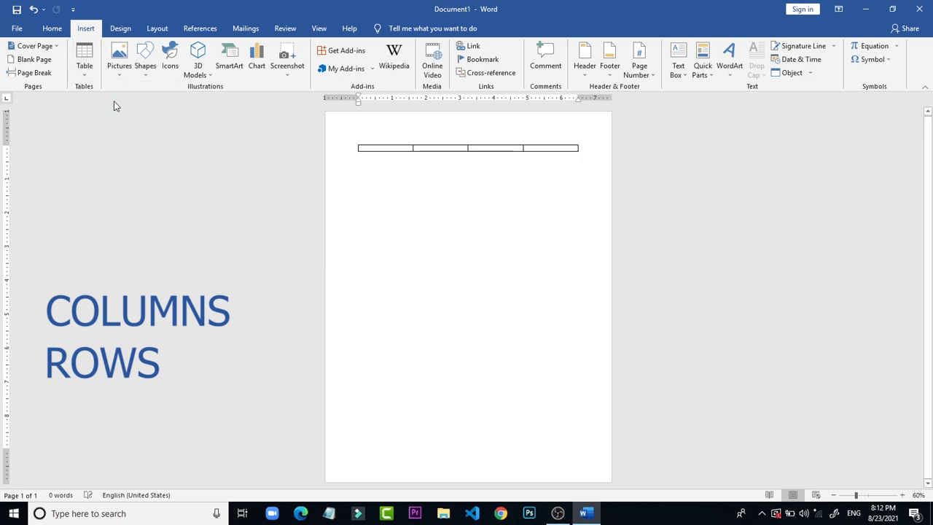
click(406, 329)
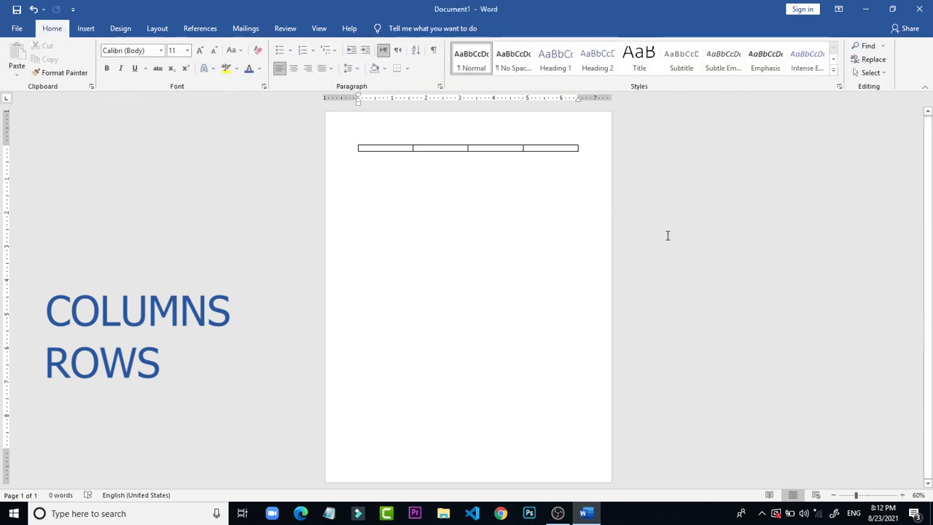
Step: Enter the heading ID in the first cell of the table
click(902, 495)
click(902, 496)
click(902, 495)
click(902, 496)
click(902, 496)
click(903, 496)
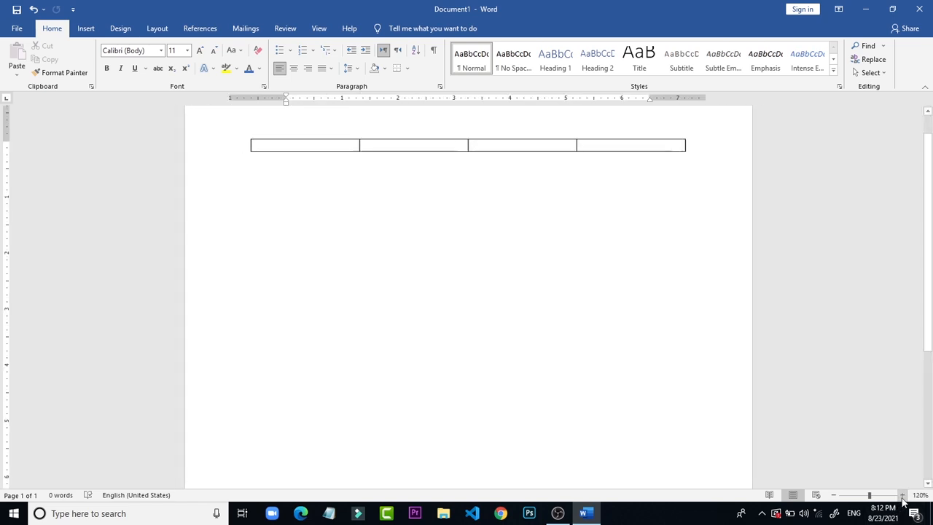
click(903, 496)
click(903, 495)
click(902, 496)
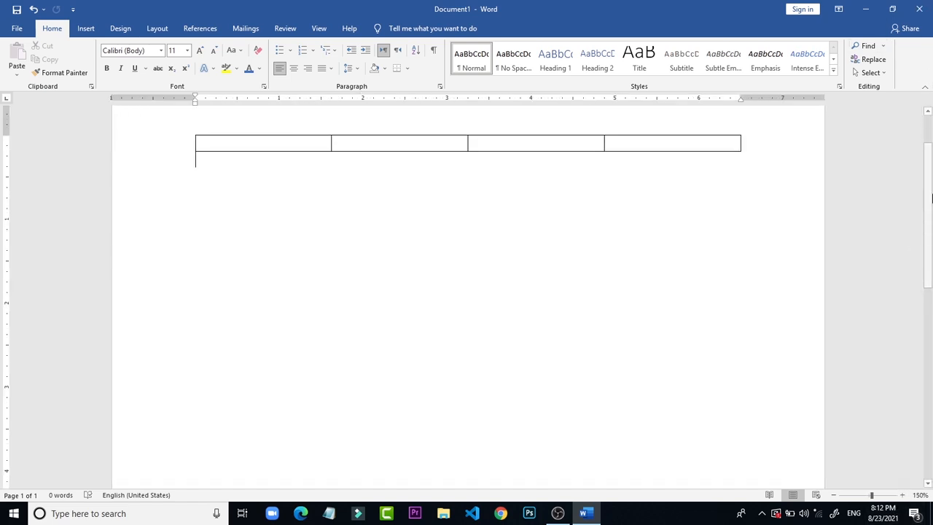
drag(930, 198, 931, 86)
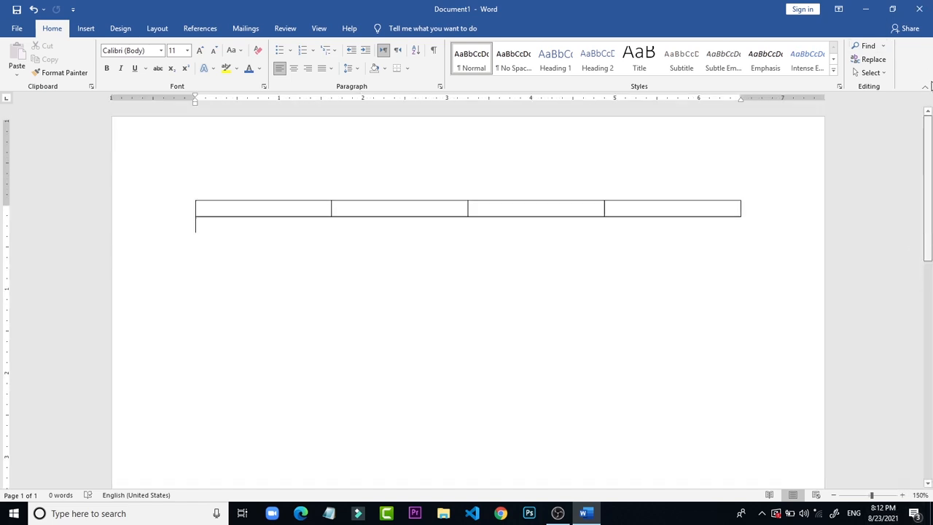
double_click(254, 211)
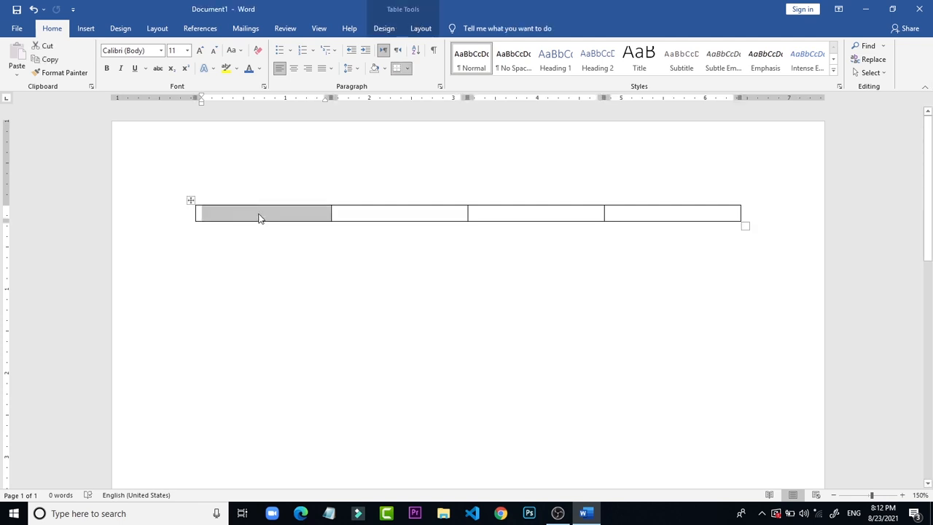
click(261, 217)
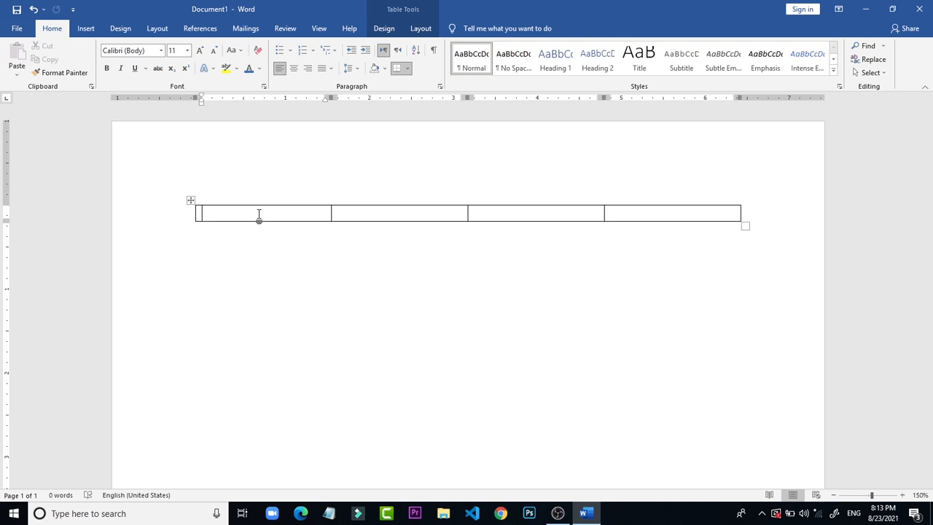
text(i)
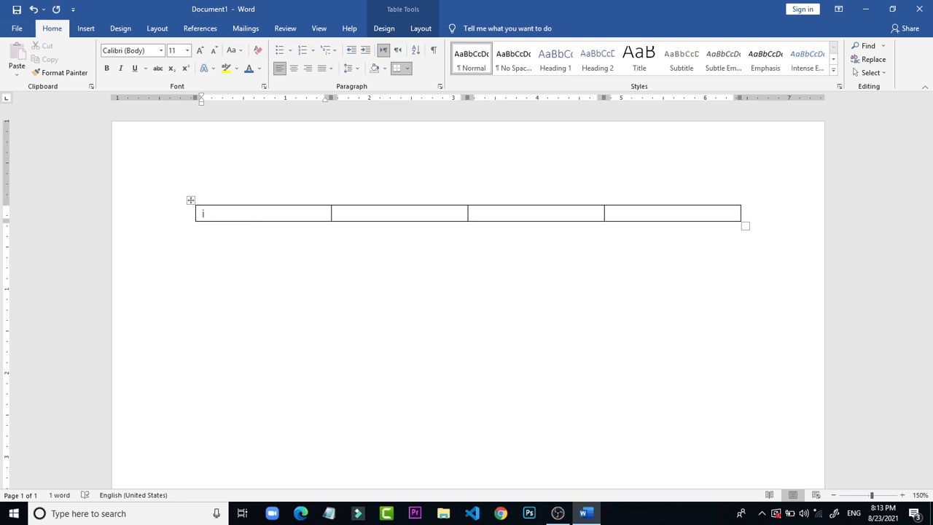
key(BackSpace)
text(IF\)
key(BackSpace)
key(BackSpace)
text(ID)
key(BackSpace)
key(BackSpace)
text(D)
Step: Enter the headings NAME, TELEPHONE and DATE in the remaining three table cells, leaving the cursor in the DATE cell
click(362, 208)
text(NAME)
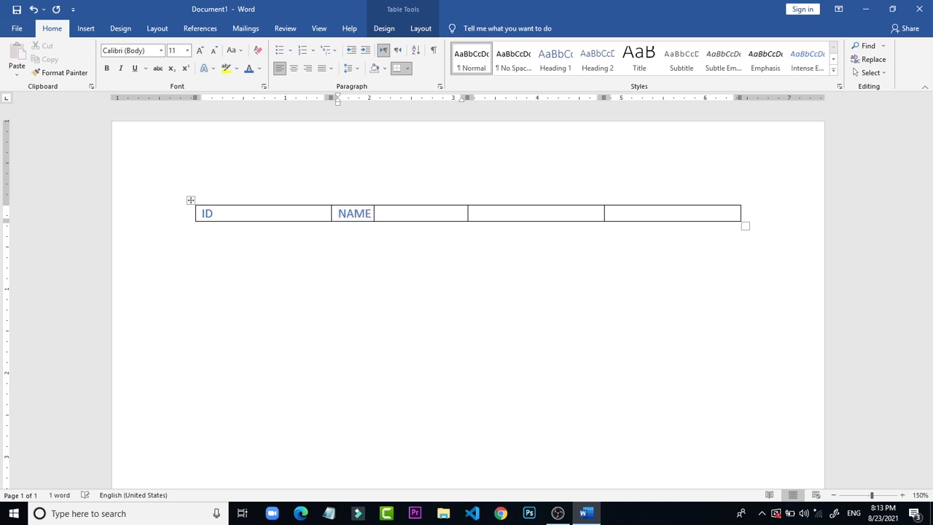
click(540, 213)
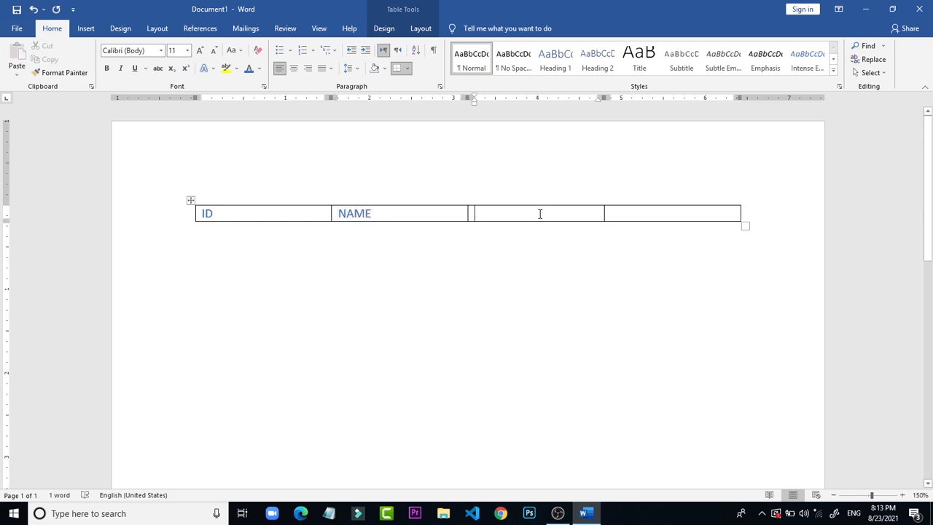
text(TELE)
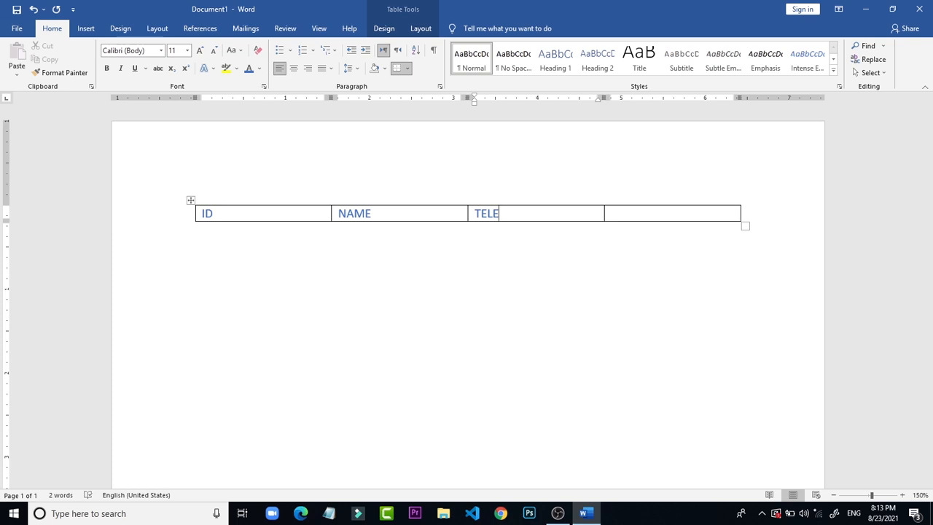
text(PHONE)
click(677, 211)
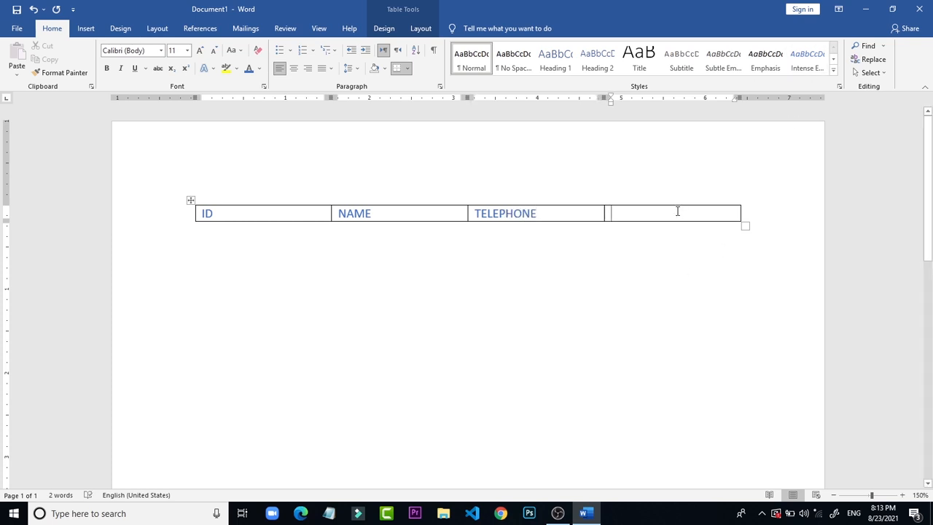
text(DA)
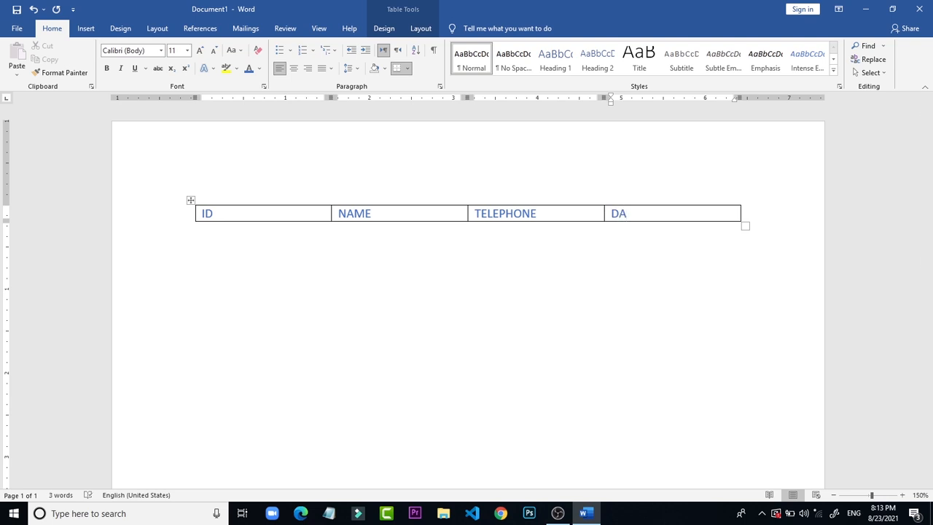
text(TE)
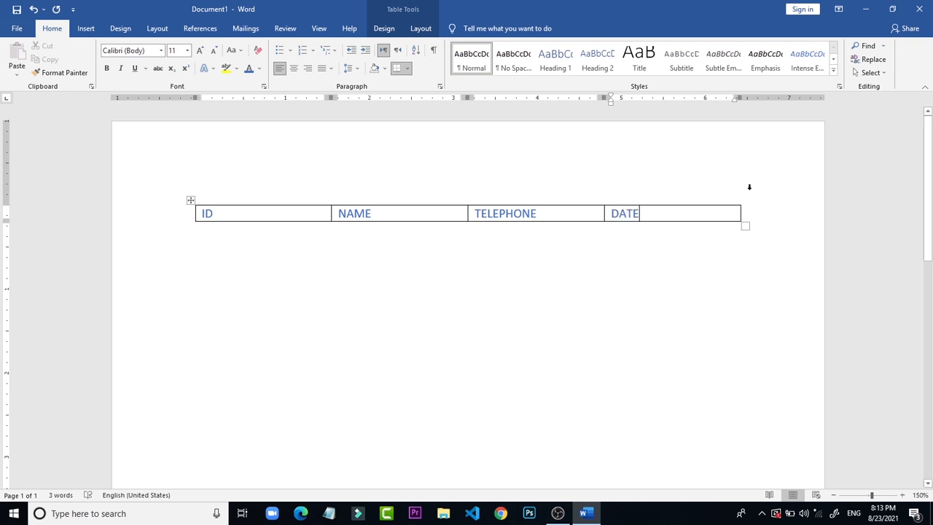
click(689, 226)
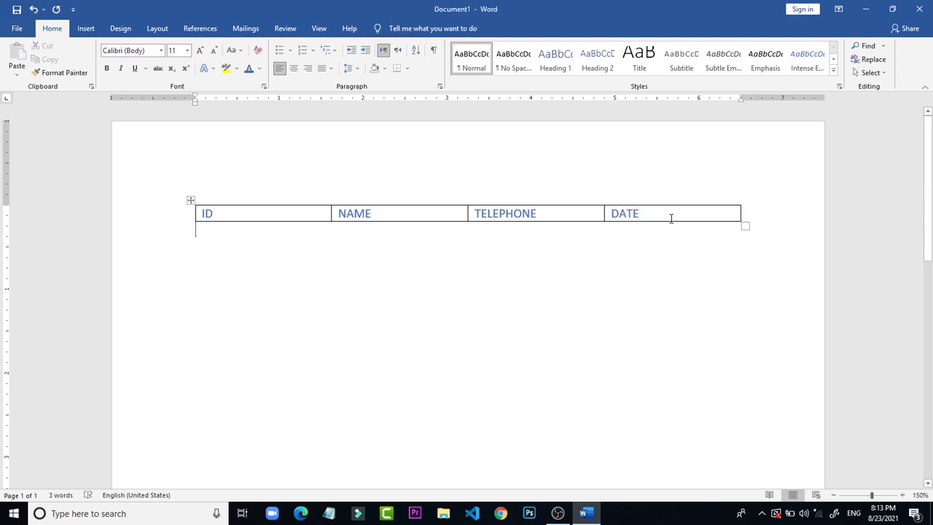
click(676, 213)
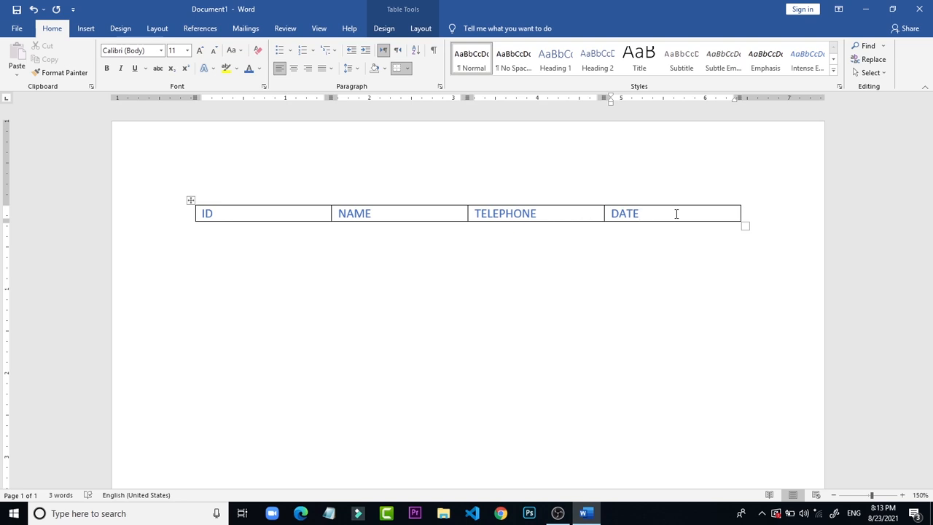
Step: Try inserting a row below the heading row, undo it, and try a row above the headings, undoing that too
click(421, 29)
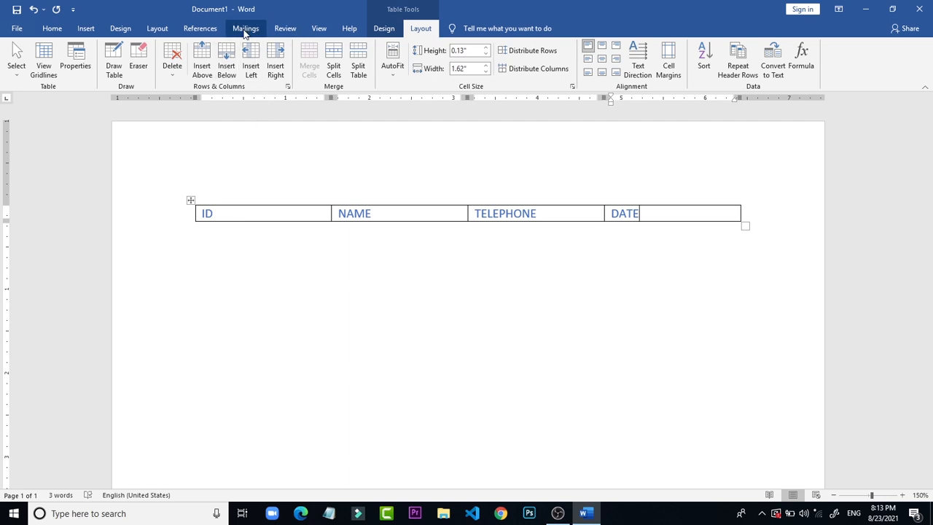
click(227, 58)
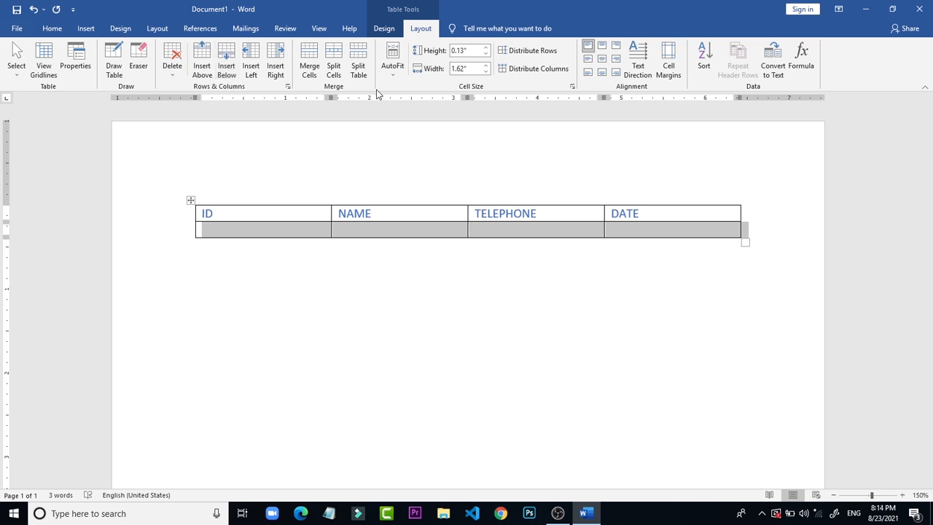
key(ctrl+z)
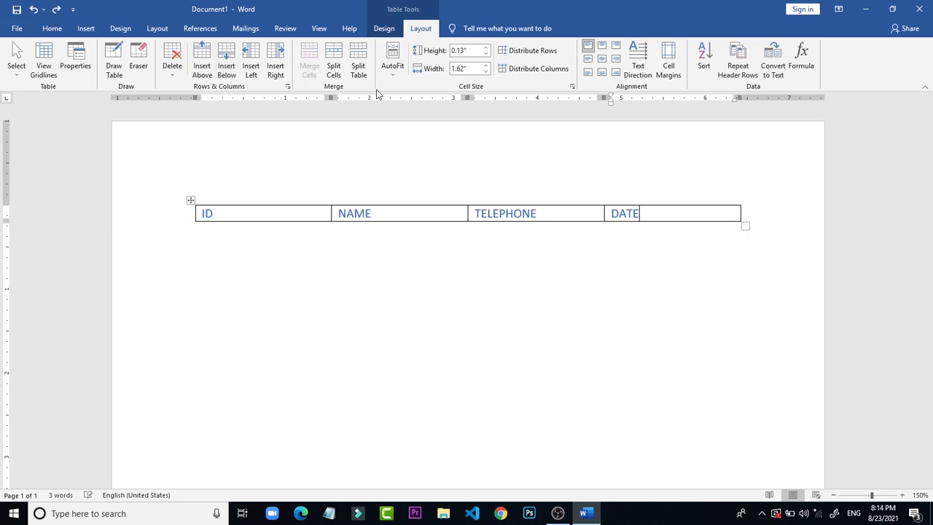
click(203, 62)
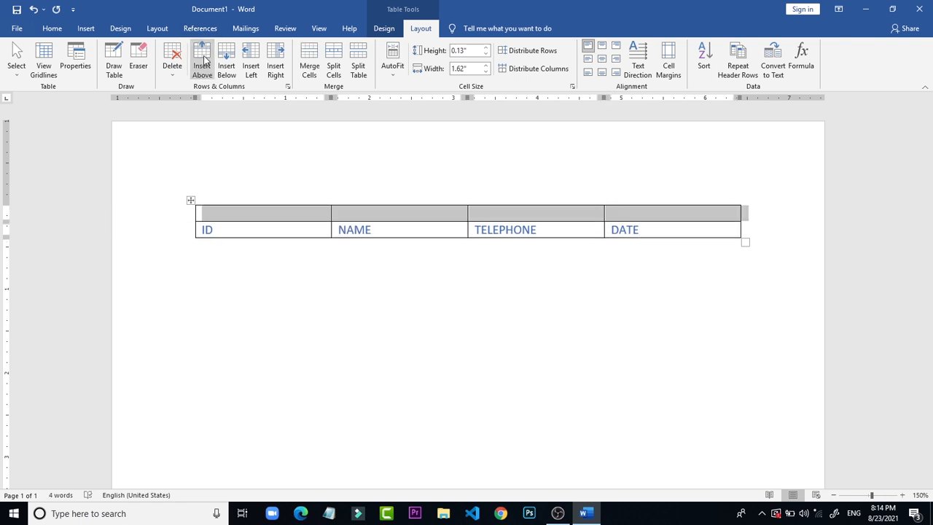
key(ctrl+z)
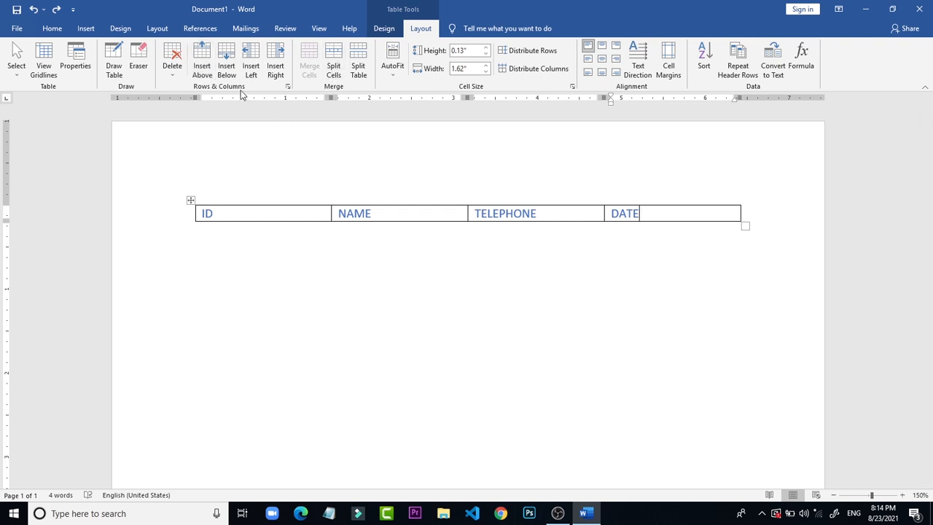
Step: Insert an empty row above the headings and delete that row again
click(202, 64)
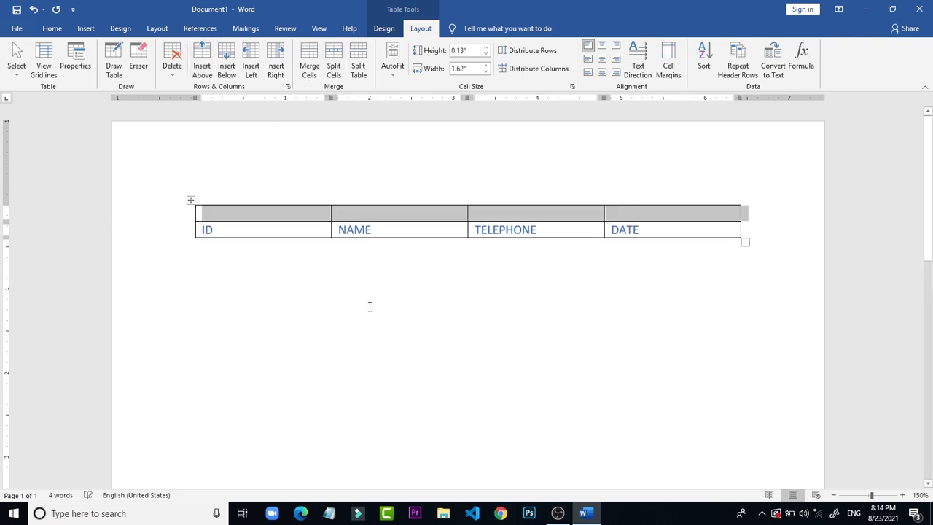
click(381, 217)
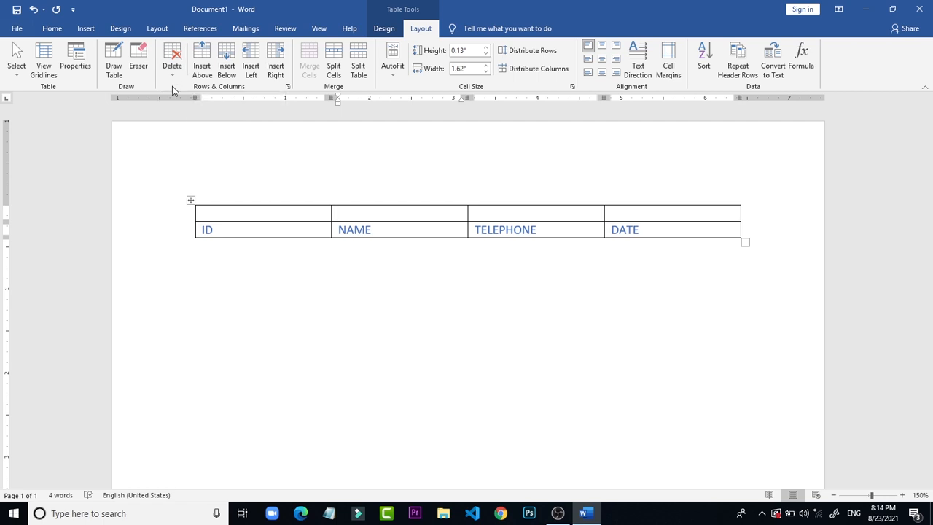
click(172, 67)
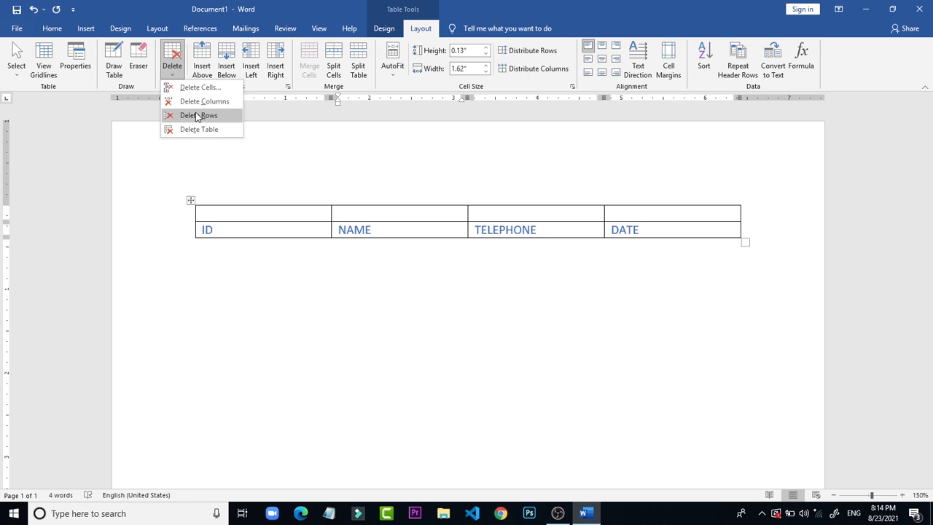
click(196, 116)
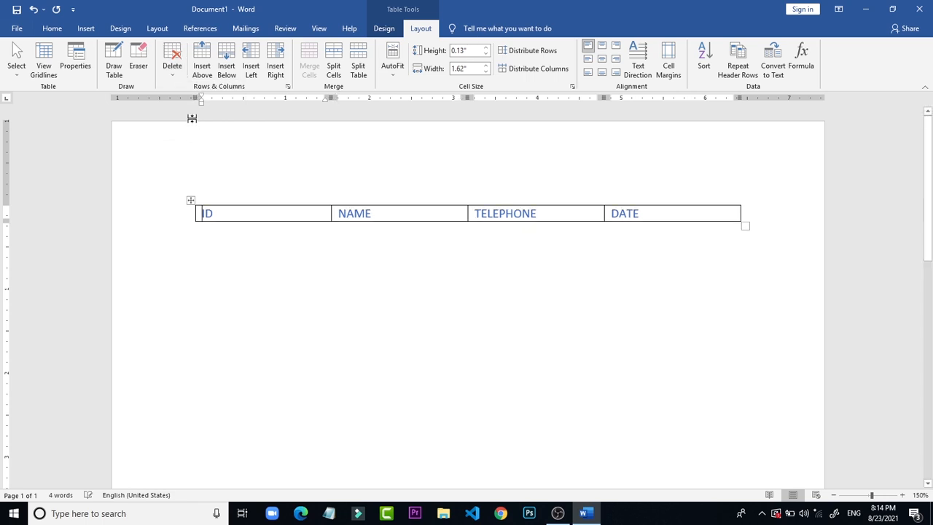
Step: Insert a column to the right of DATE and delete that new column again
click(678, 210)
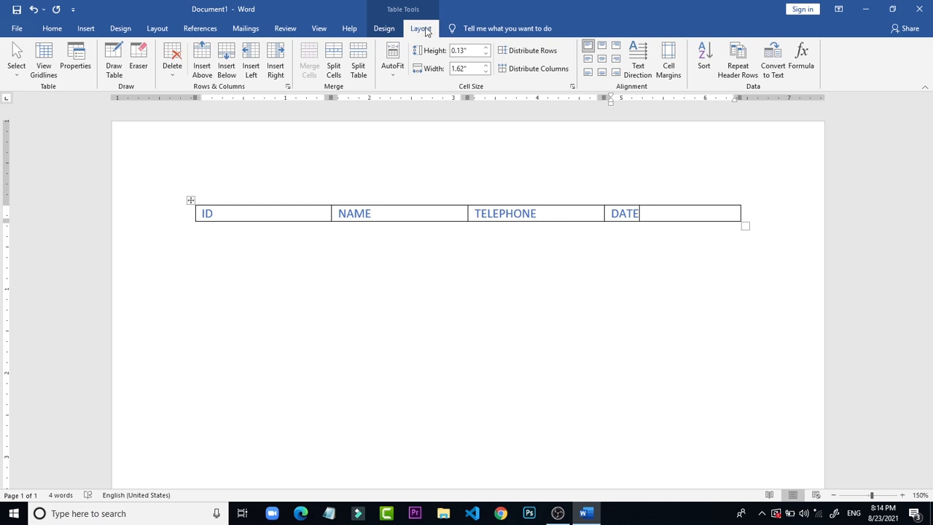
click(276, 69)
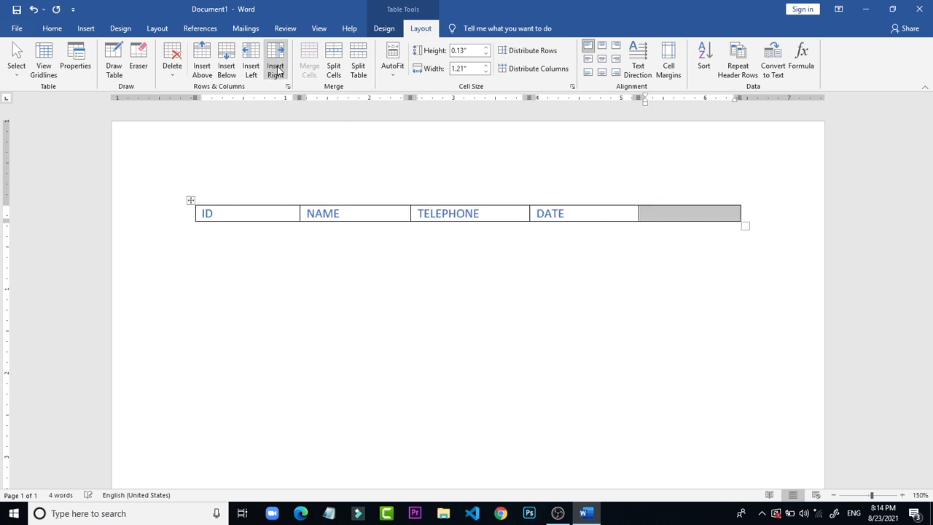
click(182, 81)
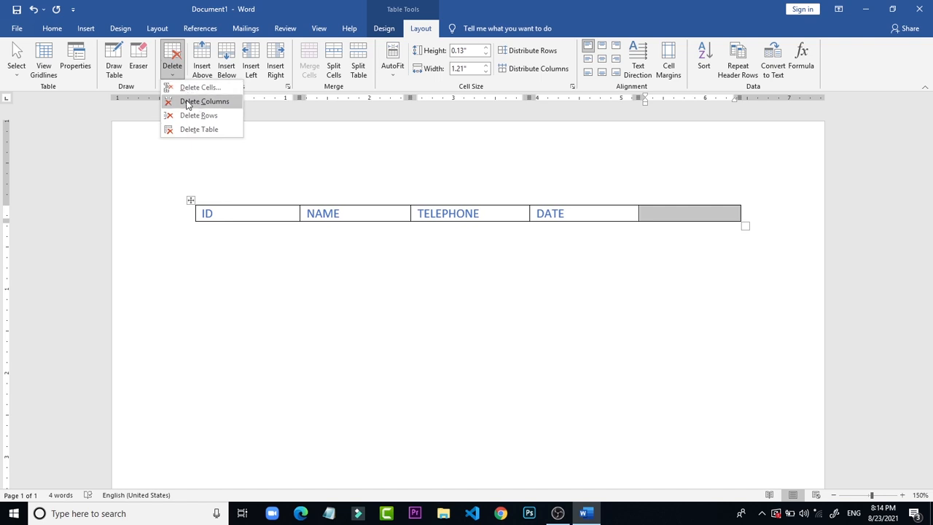
click(188, 102)
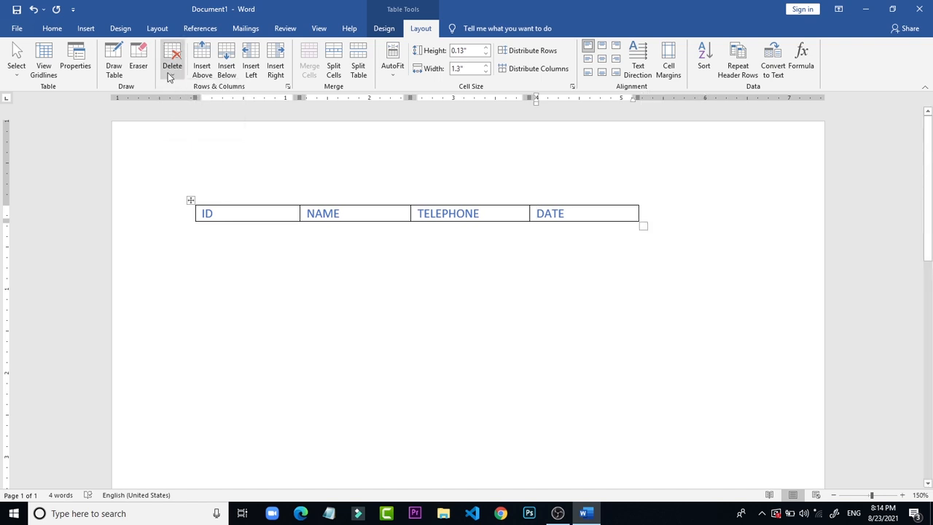
Step: Delete the entire table and undo the deletion
click(172, 76)
click(208, 130)
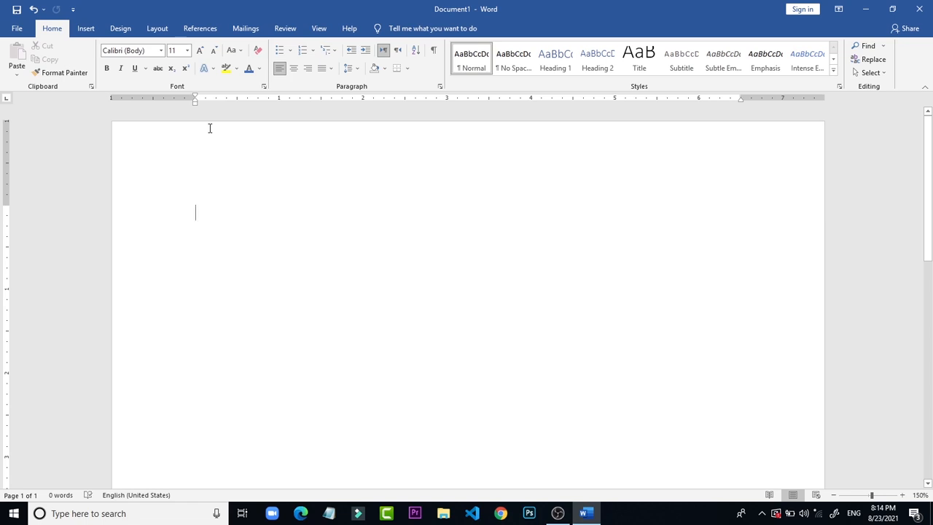
key(ctrl+z)
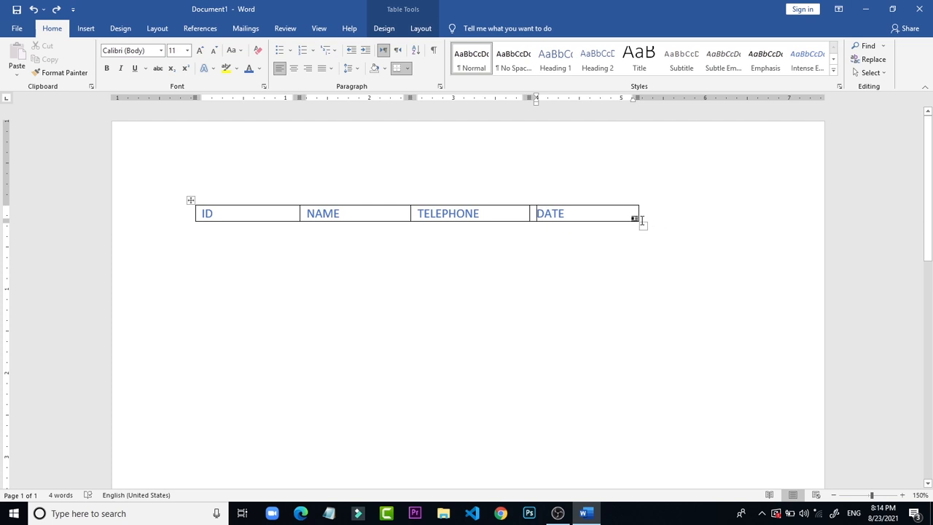
Step: Widen the table to about the full text width and change the four headings to capitalize only each first letter
drag(643, 229, 751, 214)
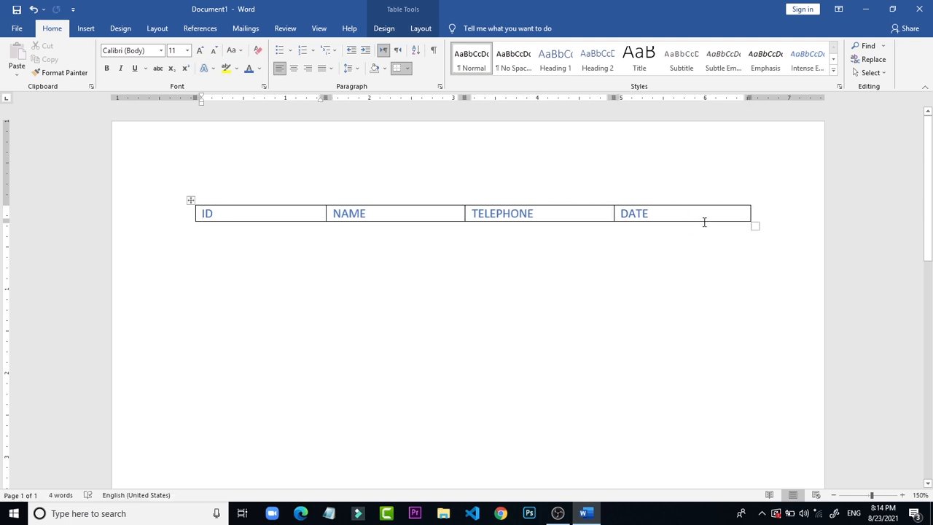
click(705, 222)
drag(684, 212, 197, 213)
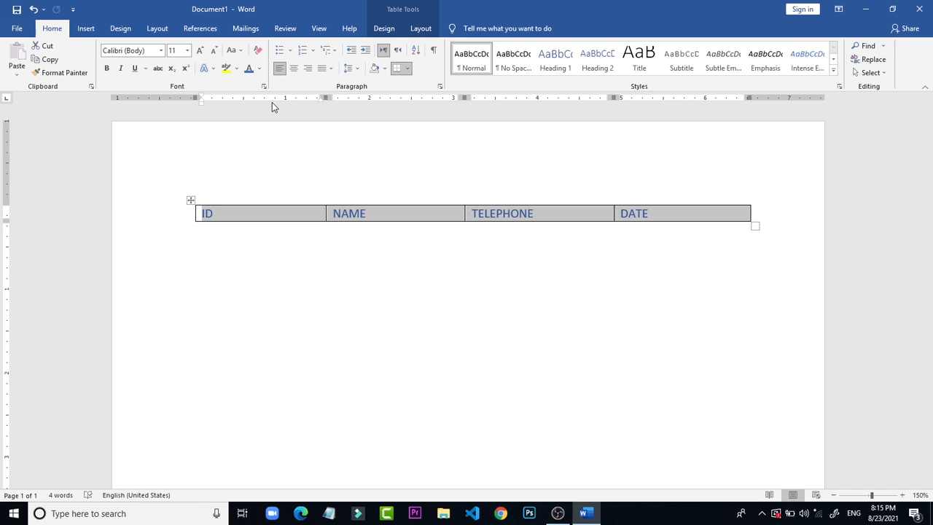
key(shift+F3)
key(shift+F3)
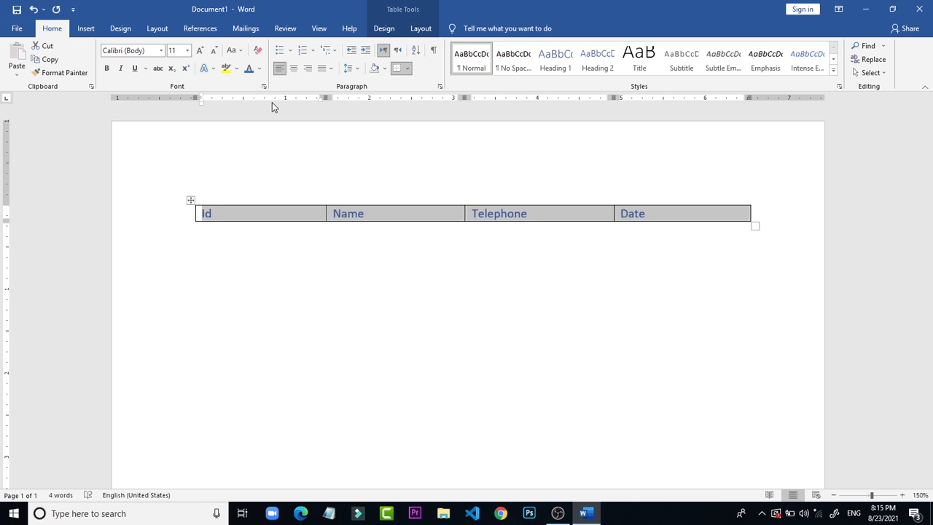
click(548, 148)
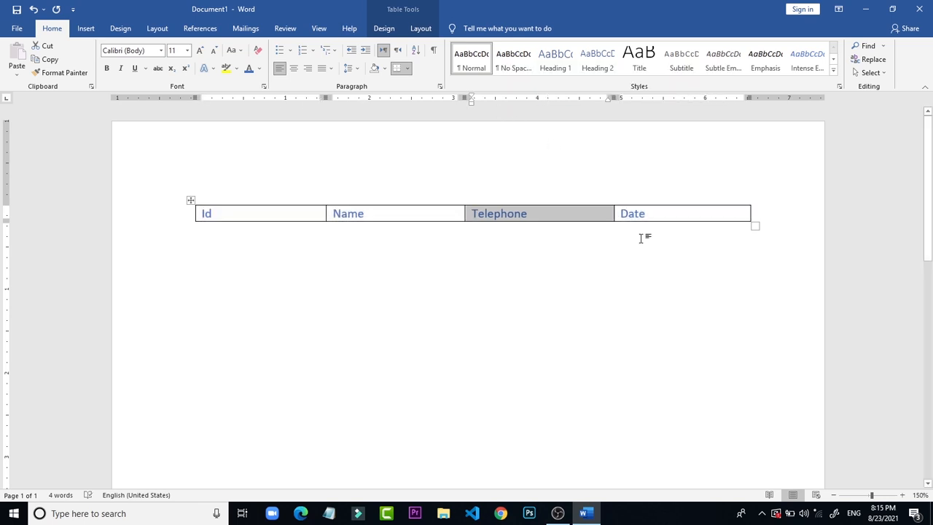
click(640, 238)
Step: Make all four table headings bold and black
drag(671, 211, 188, 218)
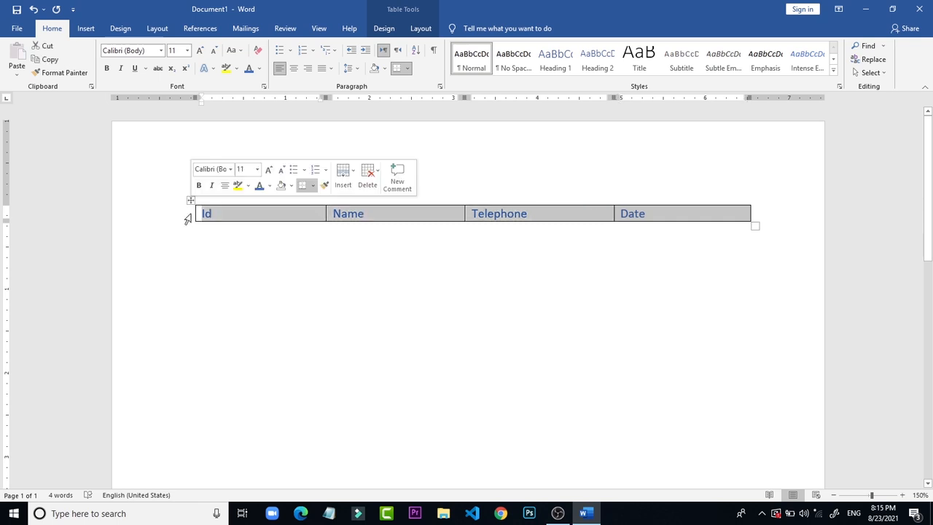
key(ctrl+d)
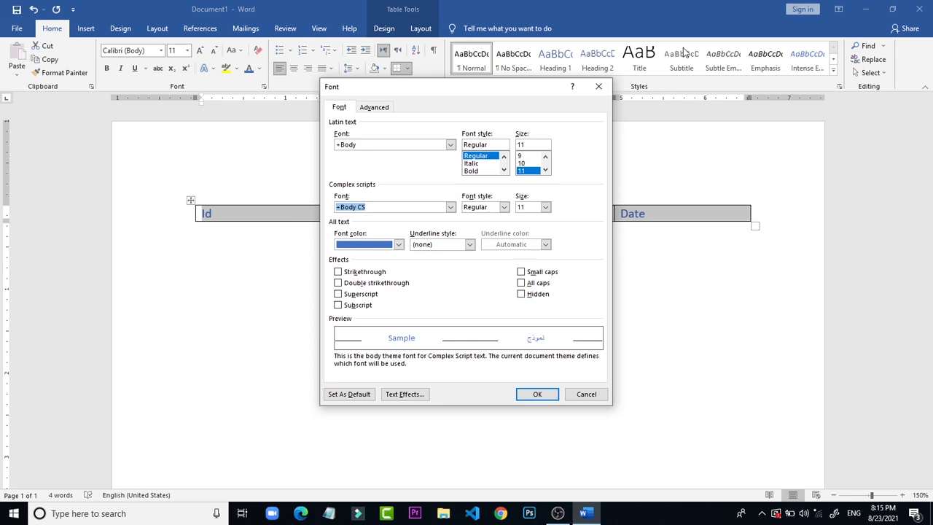
click(598, 86)
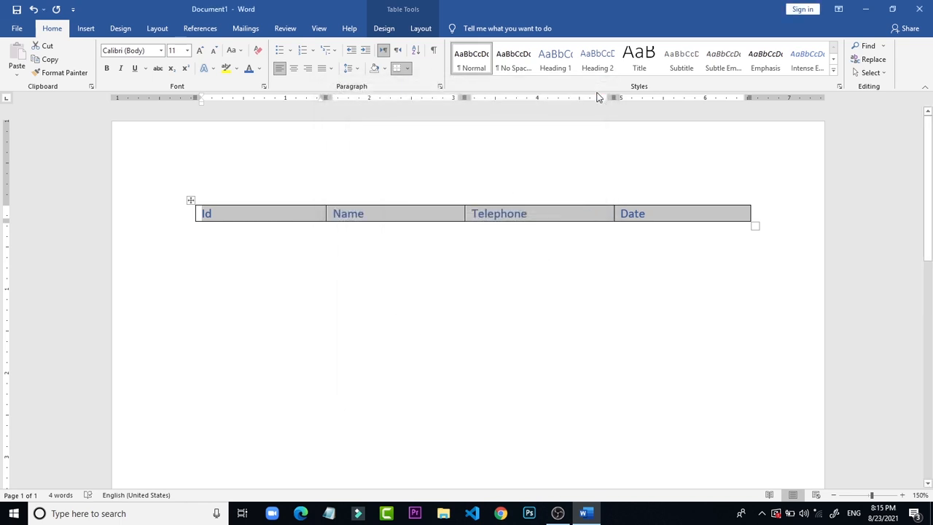
key(ctrl+b)
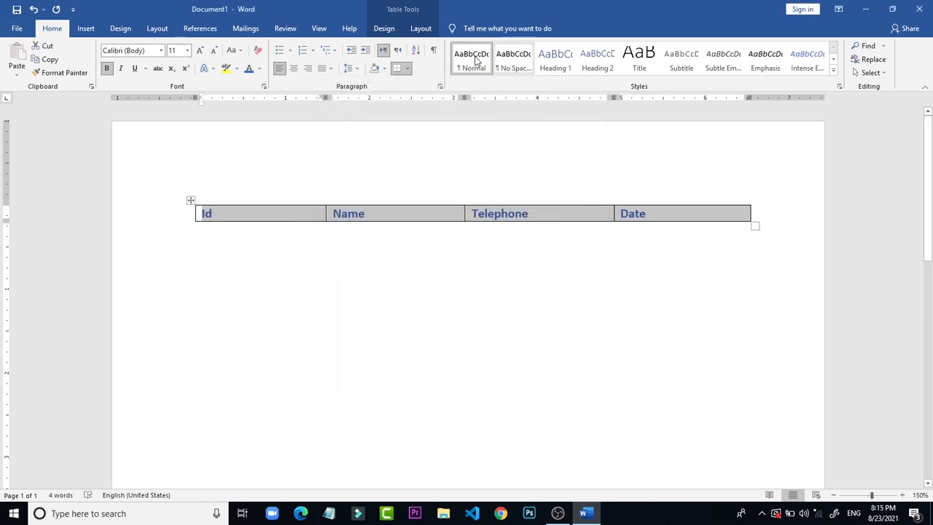
click(259, 68)
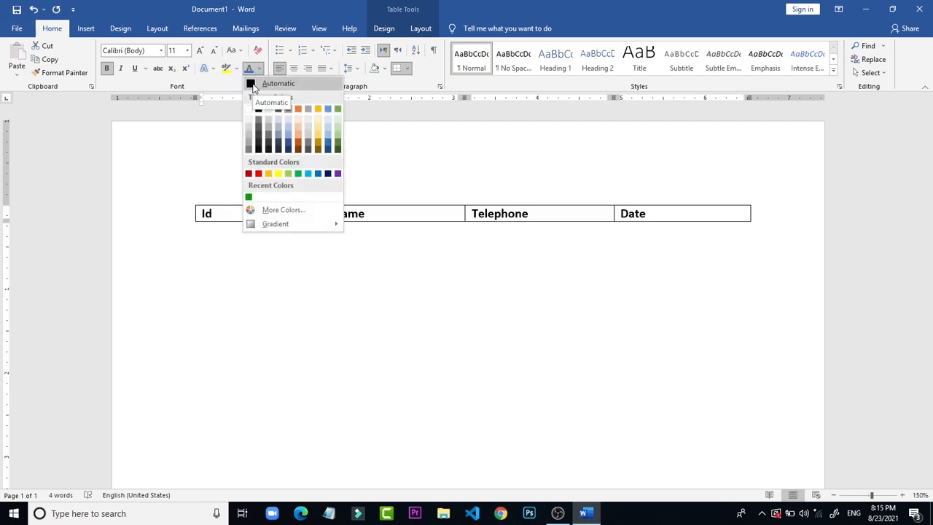
click(258, 111)
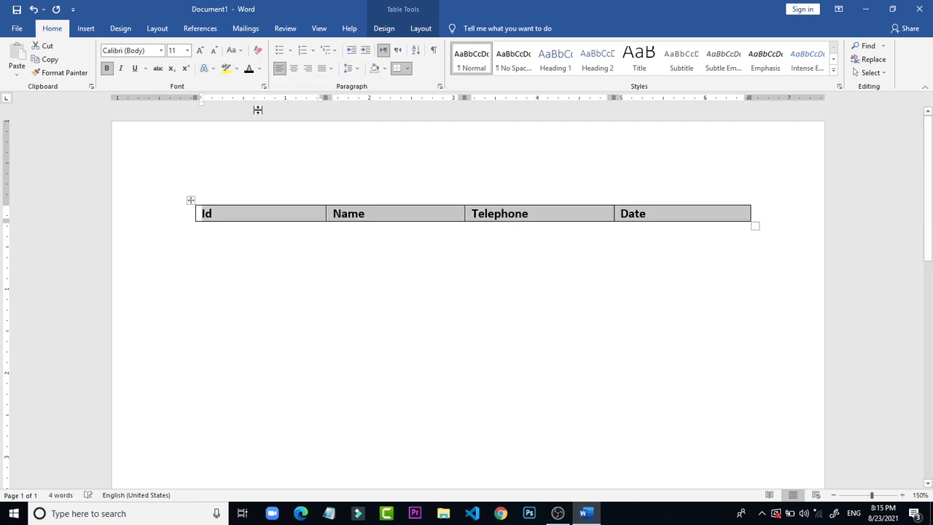
click(550, 170)
Step: Add two empty rows beneath the table's heading row
click(688, 216)
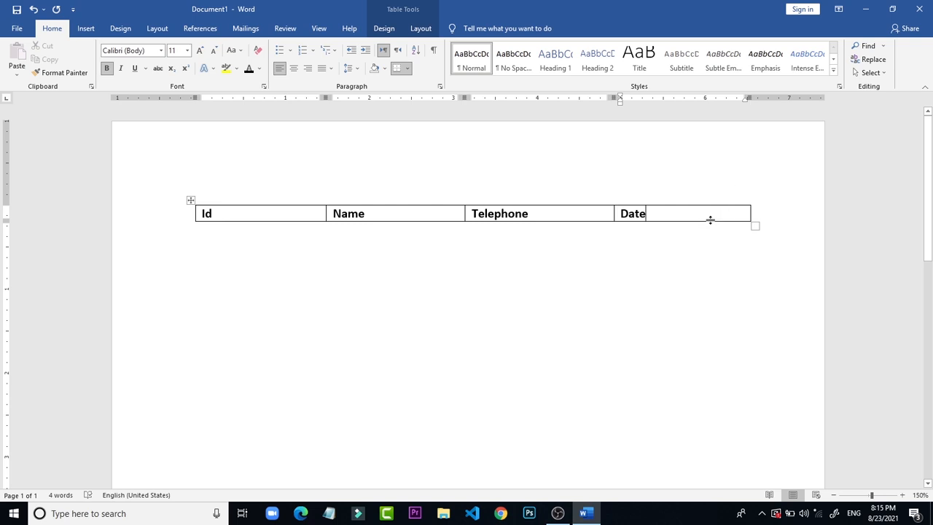
key(Tab)
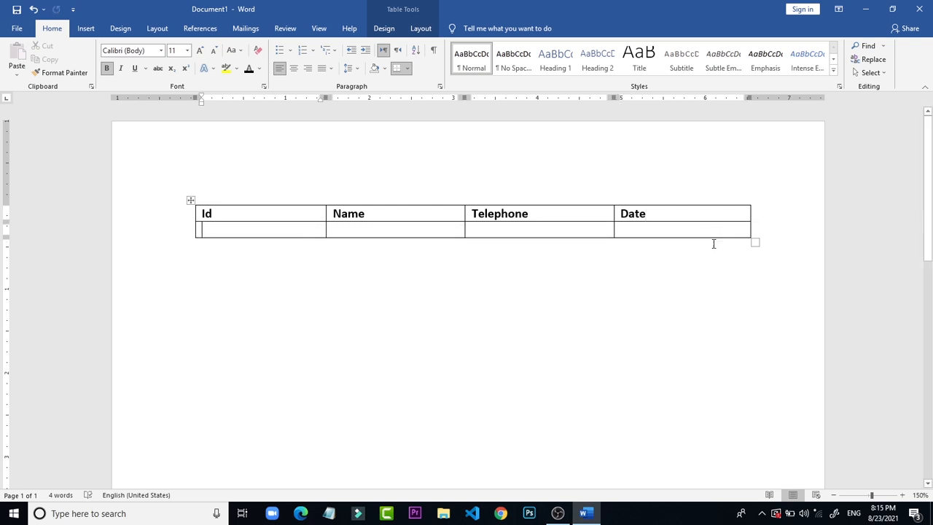
click(696, 228)
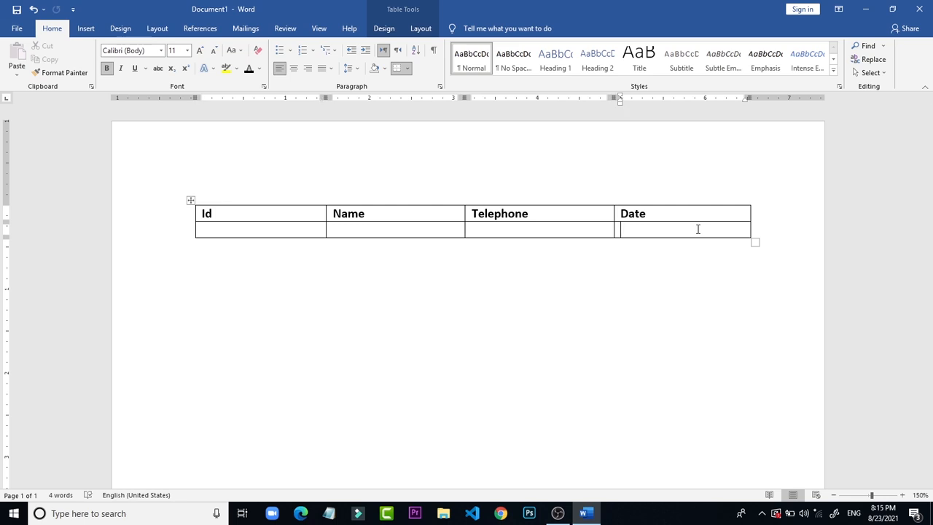
key(Tab)
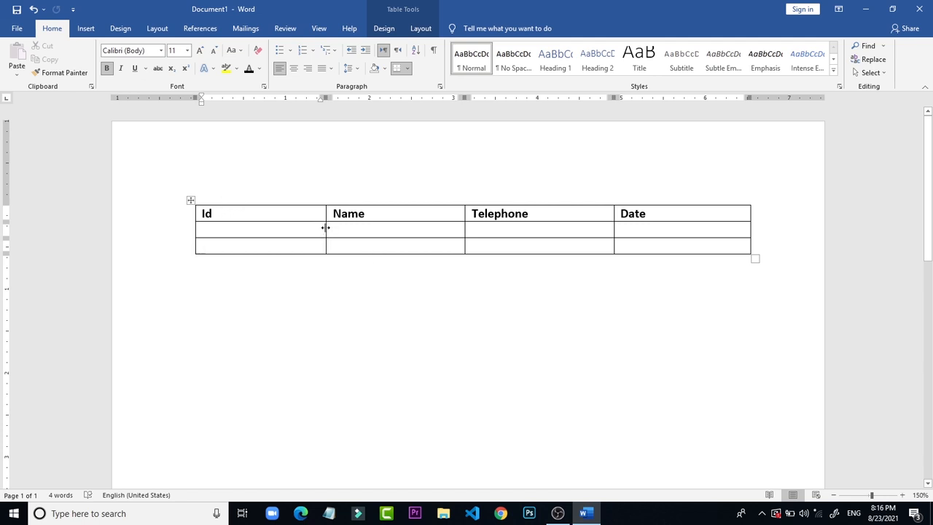
Step: Narrow the Id column to slightly wider than a short code and enter the person's ID in the first row beneath the headings
drag(326, 228, 222, 171)
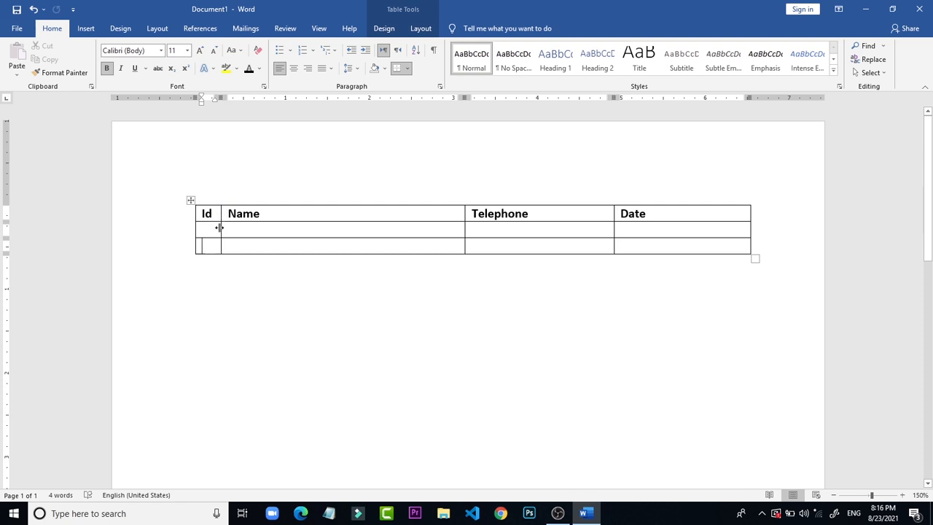
drag(219, 227, 246, 227)
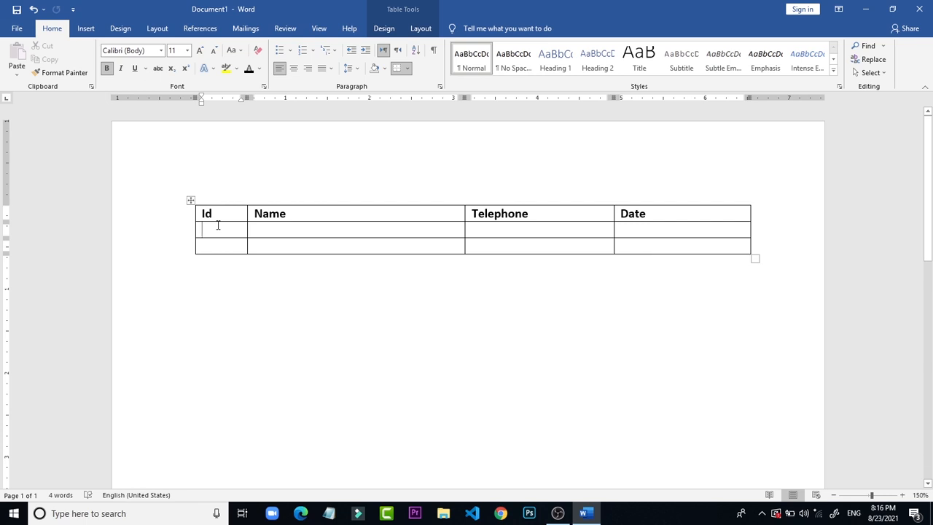
text(A1)
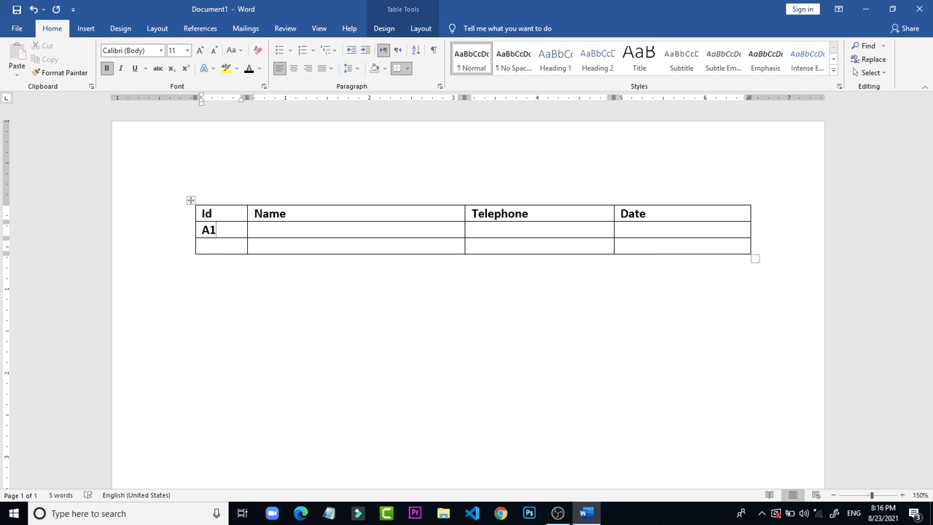
text(04)
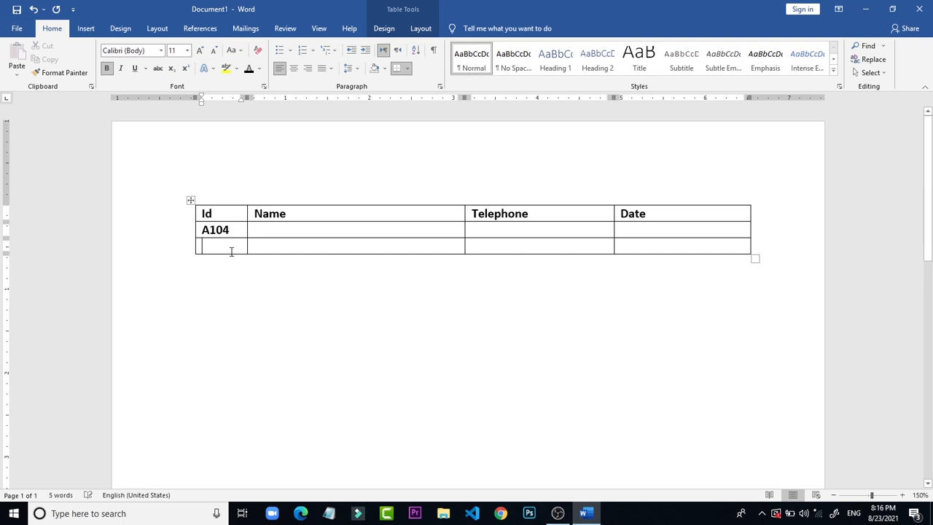
Step: Enter the person's full three-part name in the Name cell of the first data row, capitalizing only each word's first letter
click(270, 231)
text(AHMED)
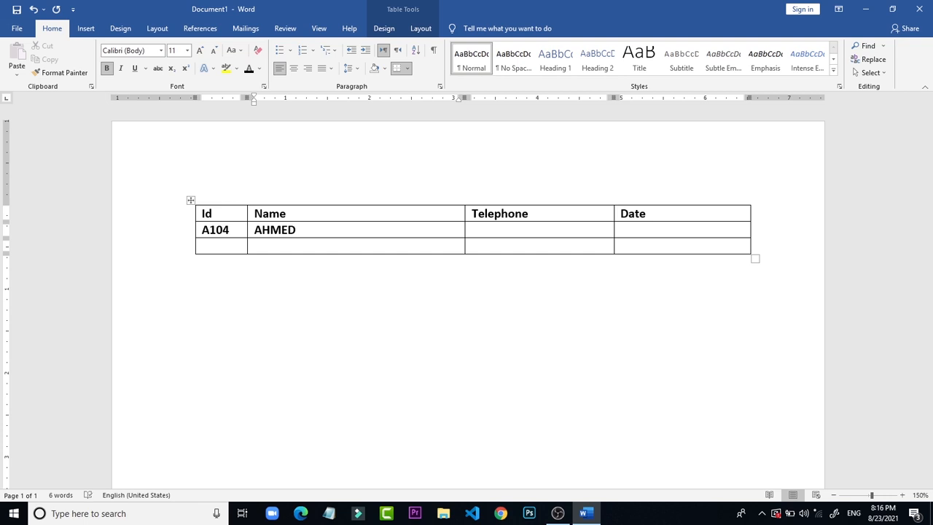
text( ALI)
key(BackSpace)
key(BackSpace)
key(BackSpace)
key(BackSpace)
key(BackSpace)
key(BackSpace)
key(BackSpace)
text(hmed Ali Ahmed)
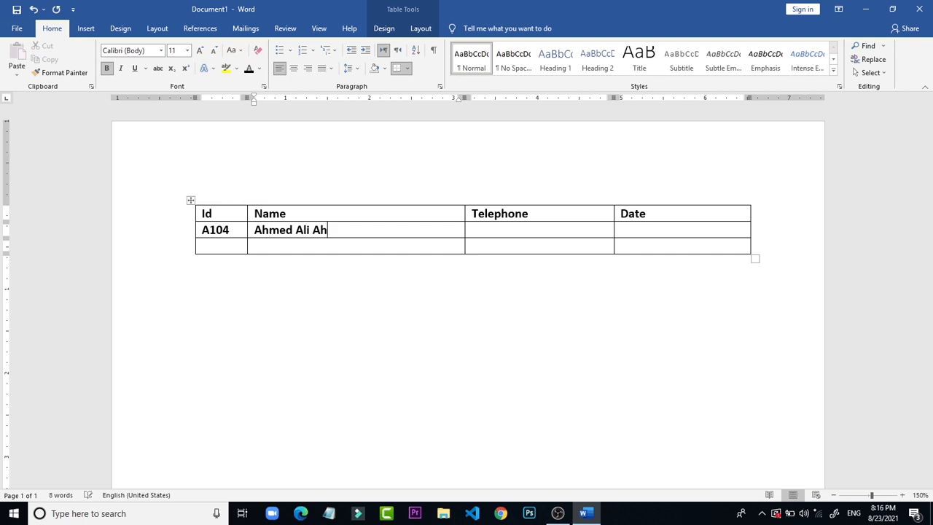
Step: Enter the person's telephone number, including the plus sign and country code, in the Telephone cell of the first data row
click(551, 232)
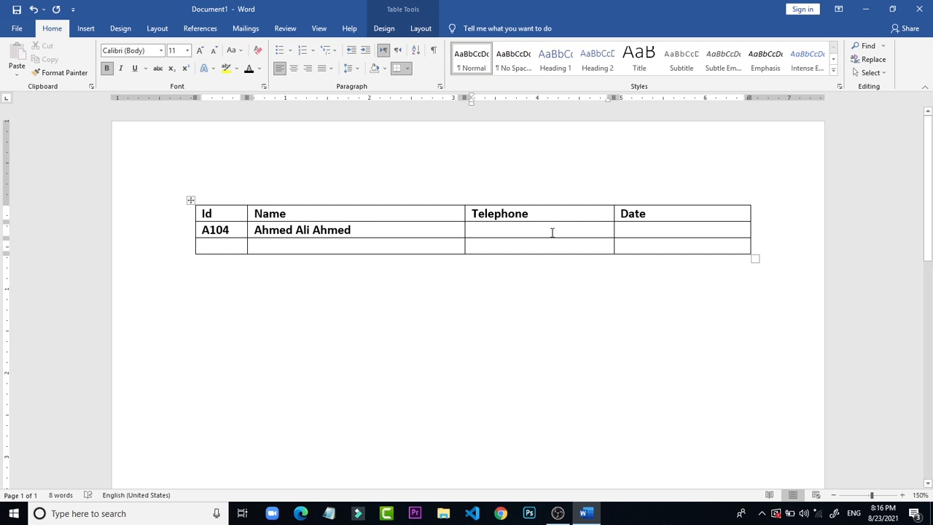
text(=)
key(BackSpace)
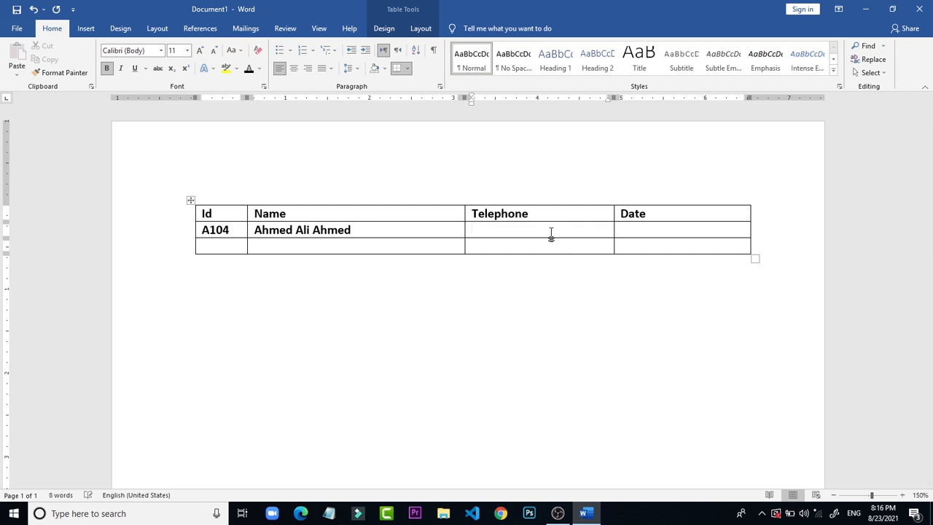
text(+20)
key(BackSpace)
text(5261)
text(00000)
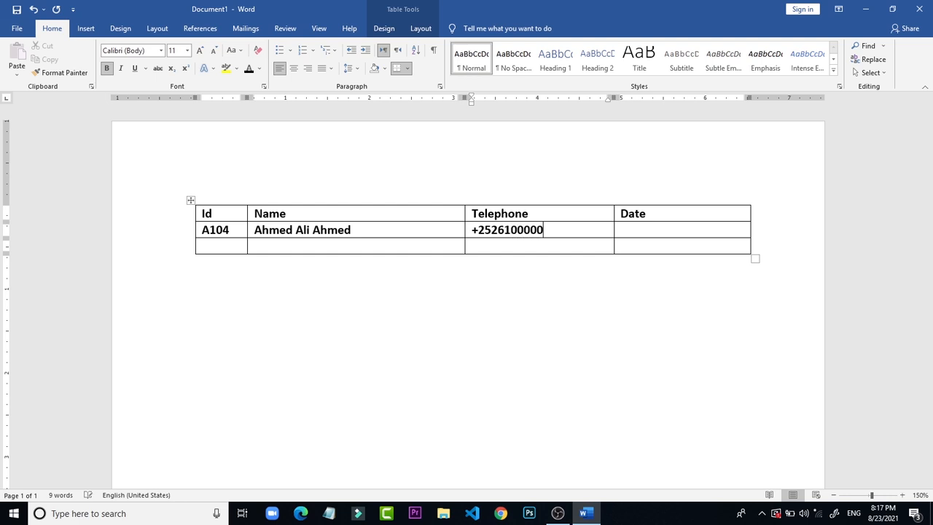
Step: Insert the current date into the first data row's Date cell as 8/23/2021, using the numeric format with a four-digit year
click(682, 224)
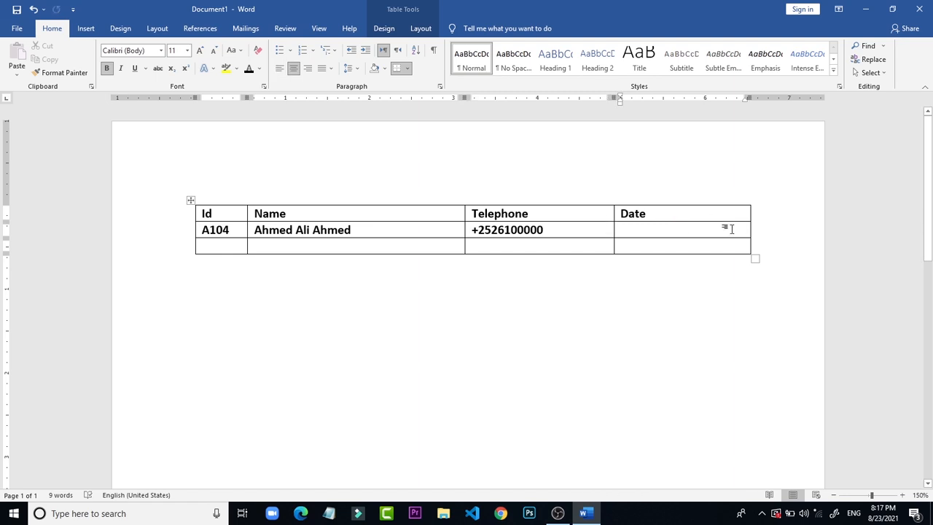
key(ctrl+z)
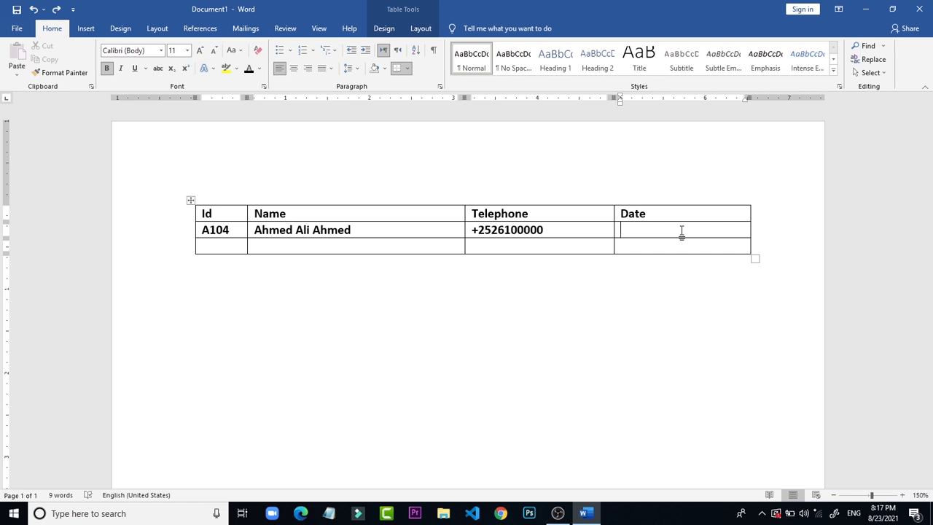
click(85, 27)
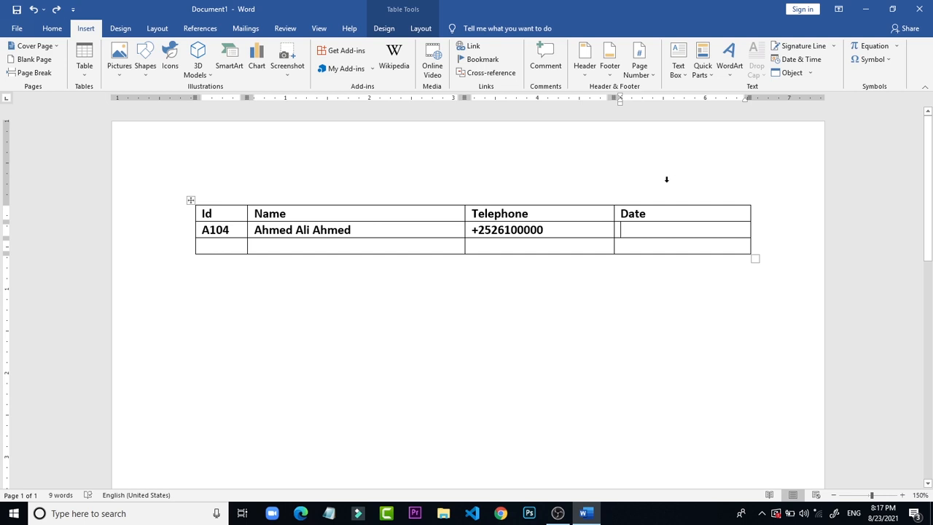
click(650, 268)
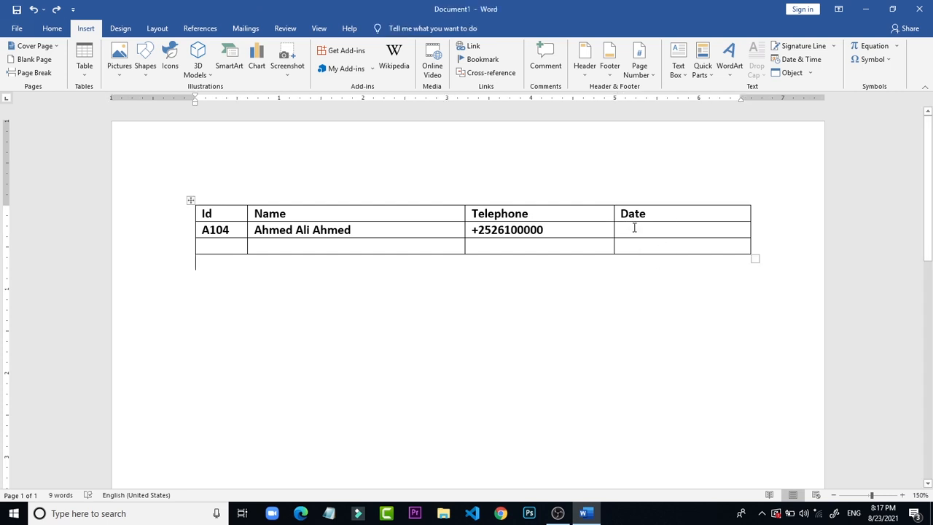
click(634, 228)
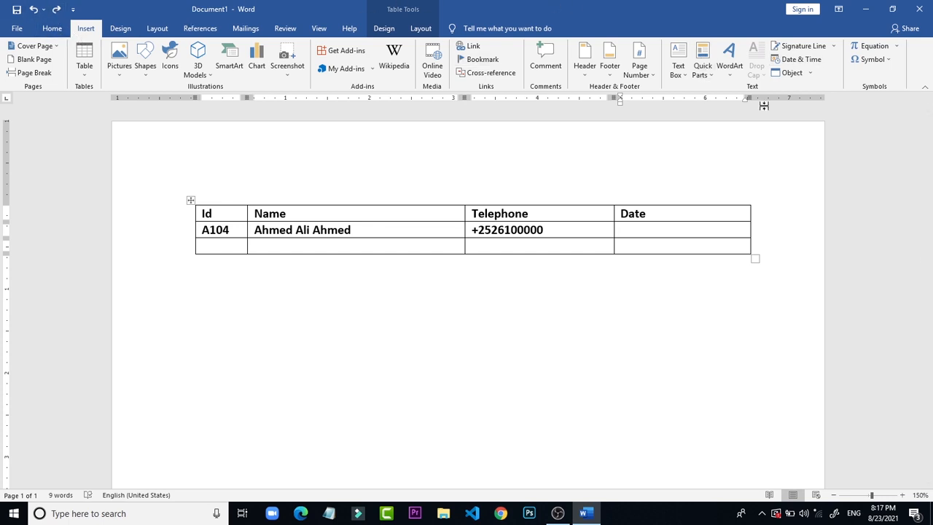
click(820, 63)
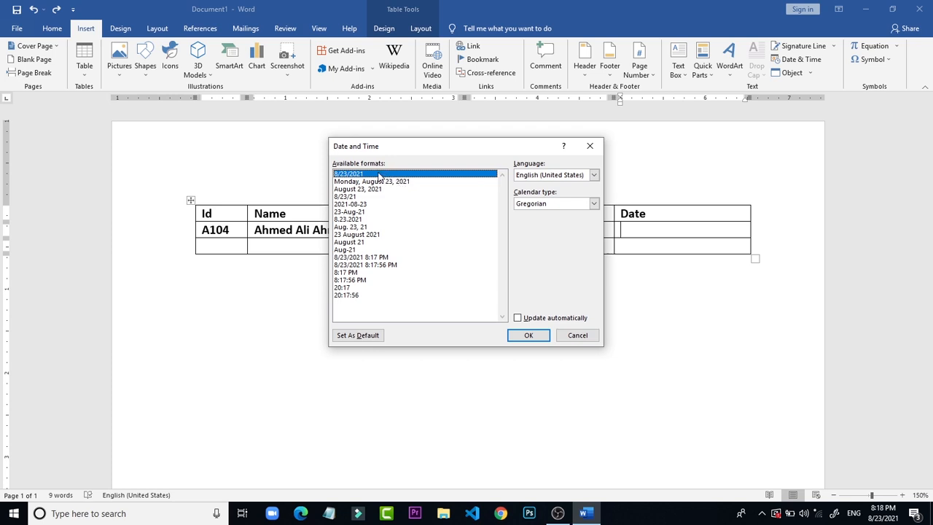
click(382, 196)
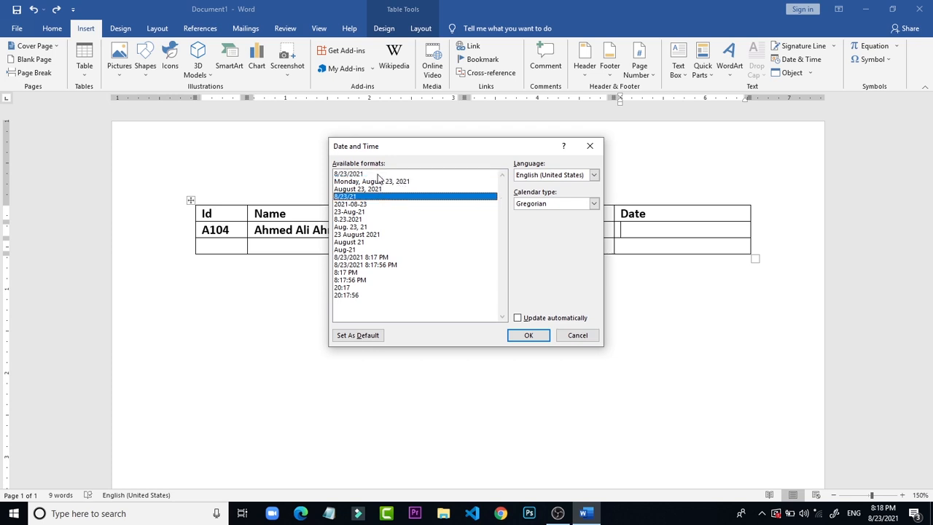
click(379, 175)
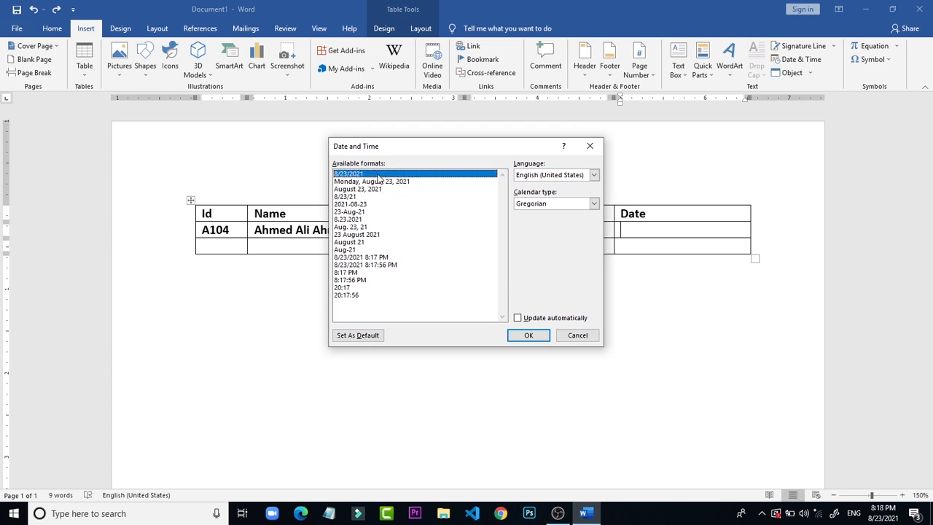
click(530, 337)
click(681, 219)
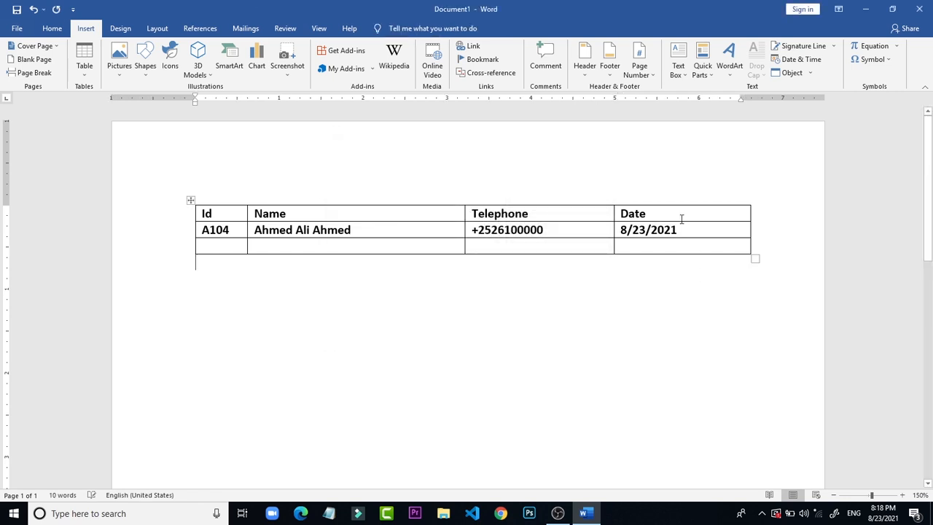
click(682, 219)
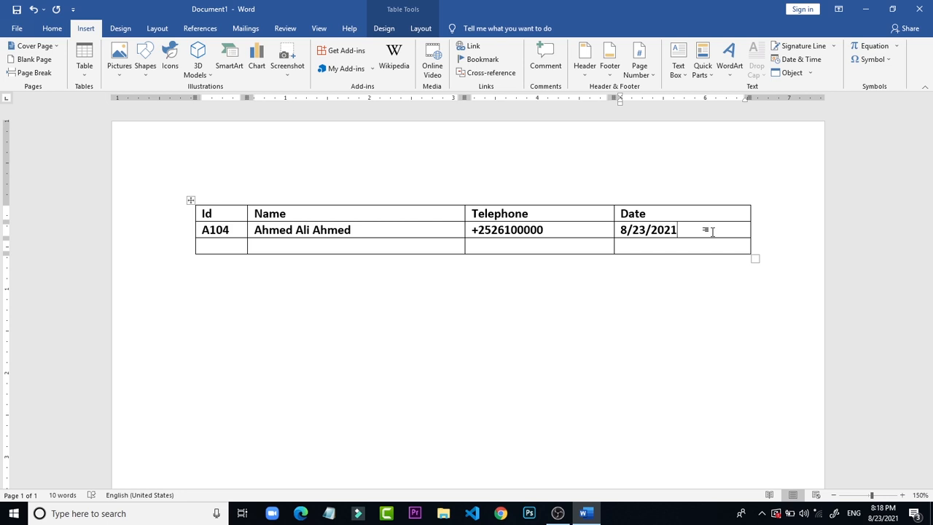
Step: Set the font size of the table's whole heading row to 14
drag(666, 213, 208, 213)
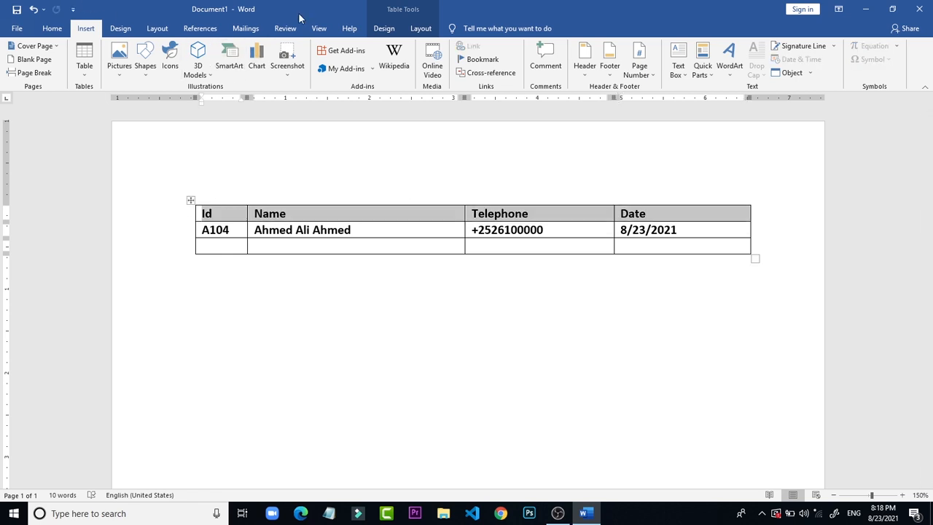
click(51, 29)
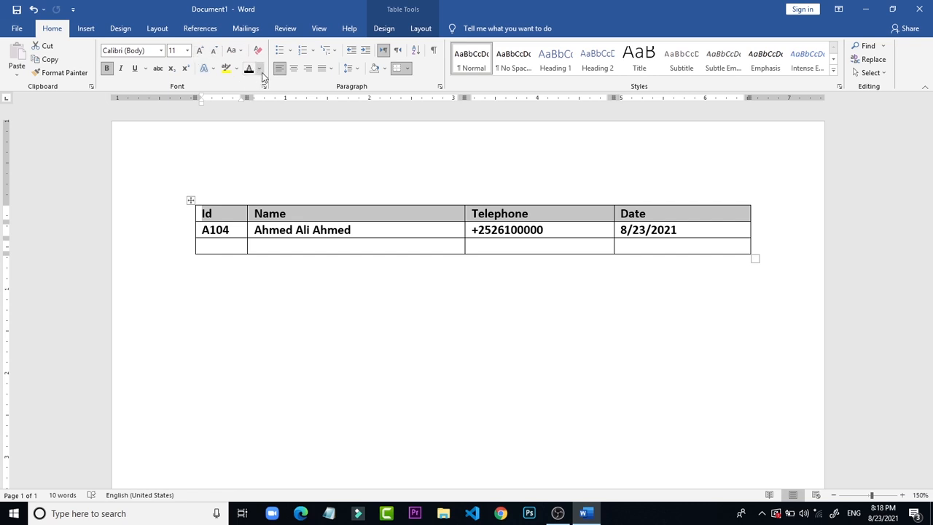
click(187, 50)
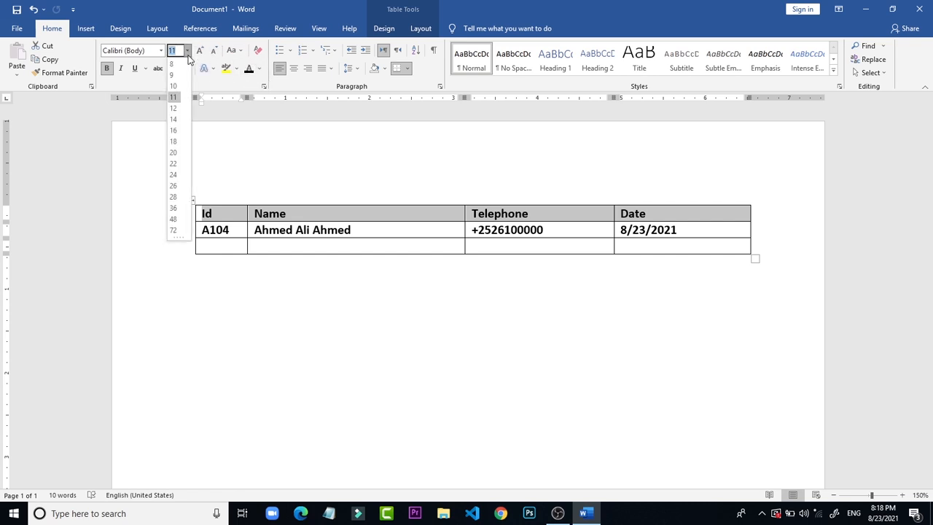
click(174, 119)
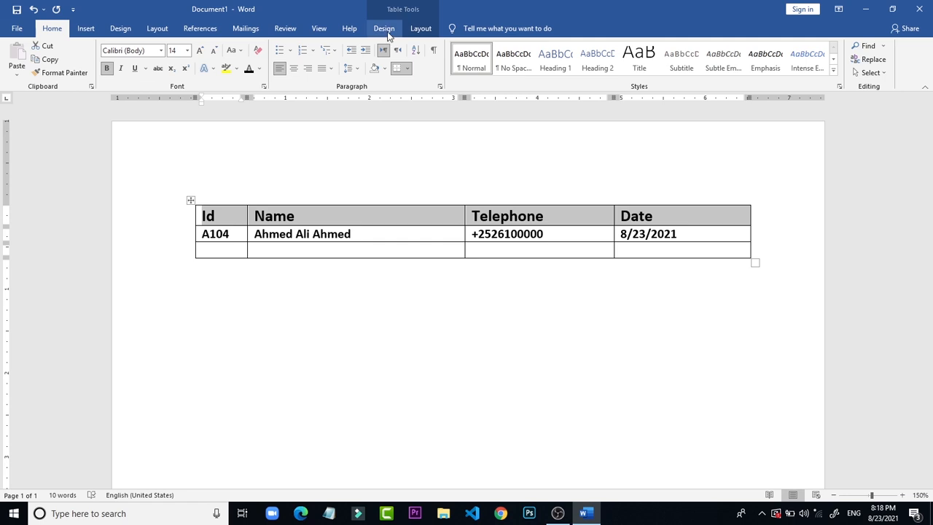
Step: Shade the table's heading row light grey, using the white theme color darkened by 25%
click(384, 28)
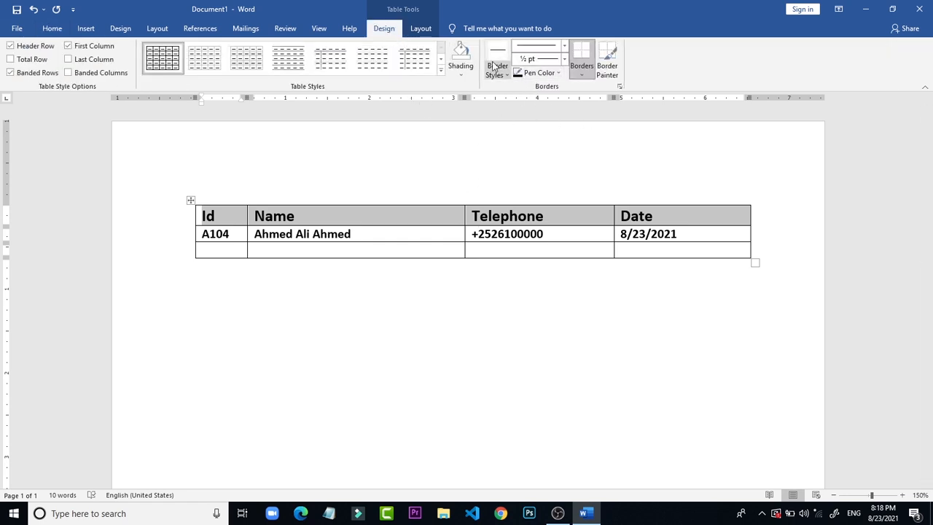
click(470, 74)
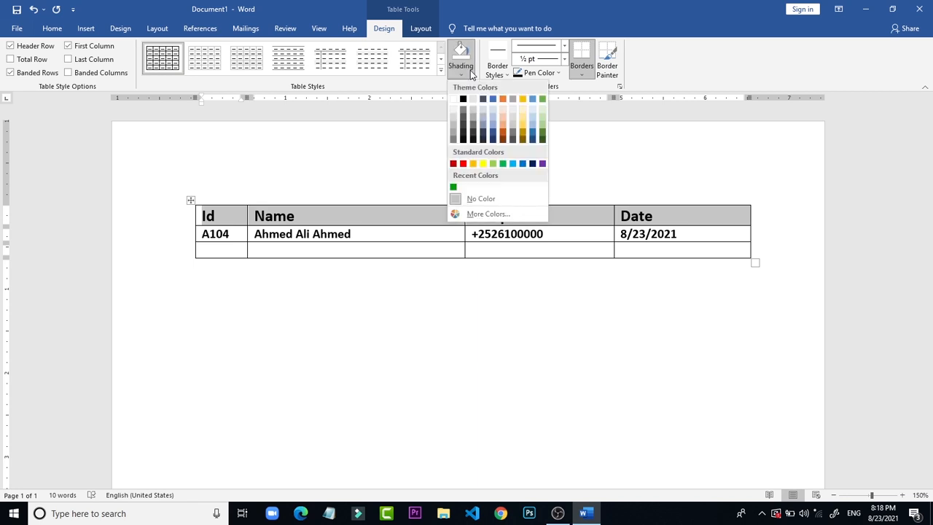
click(455, 125)
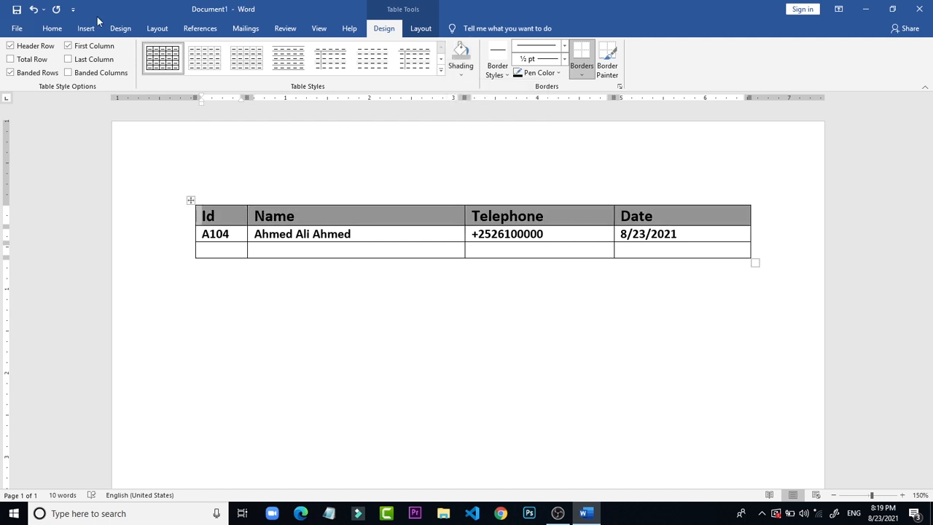
Step: Change the text color of the four headings to off-white, the theme shade just below pure white
click(47, 30)
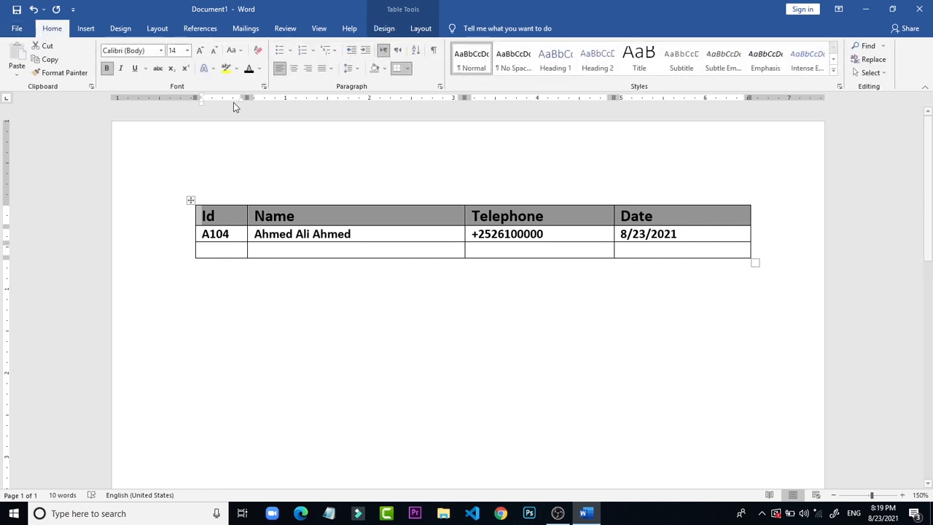
click(260, 69)
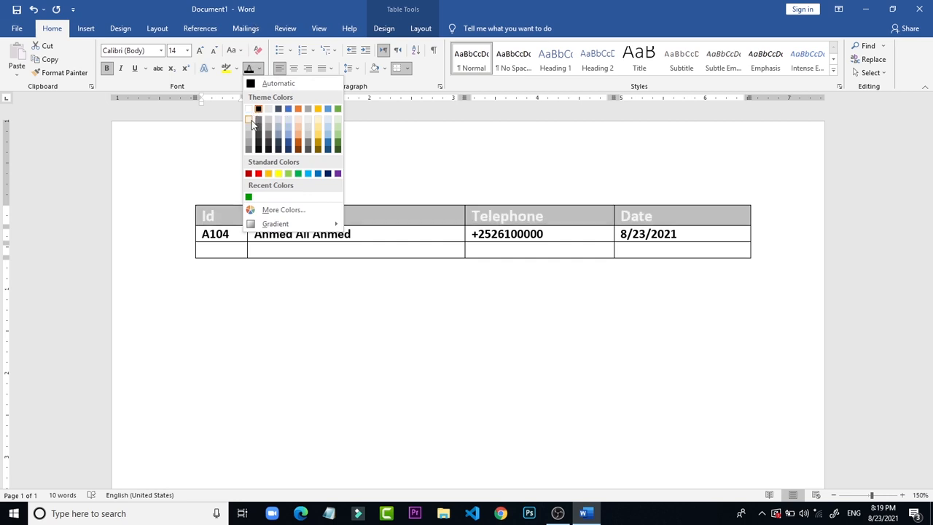
click(251, 123)
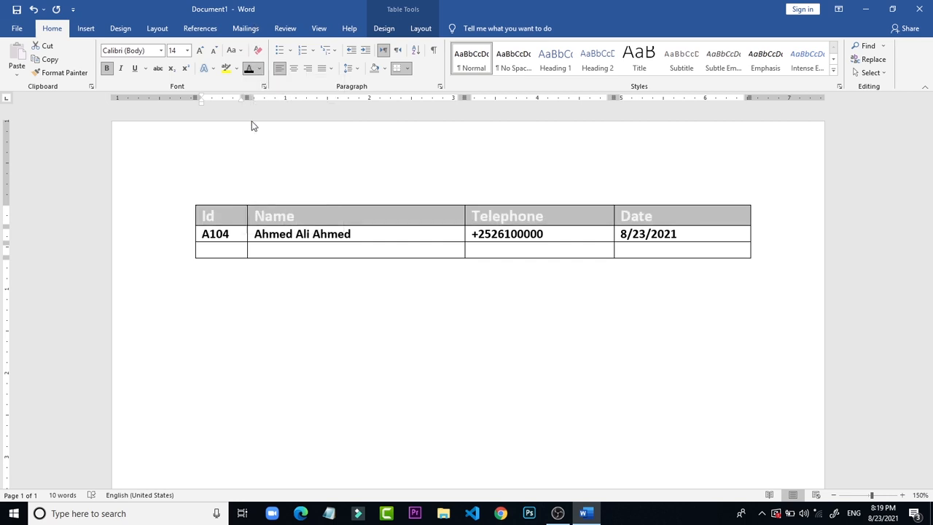
Step: Shade the table's heading row with a dark blue theme color
click(397, 29)
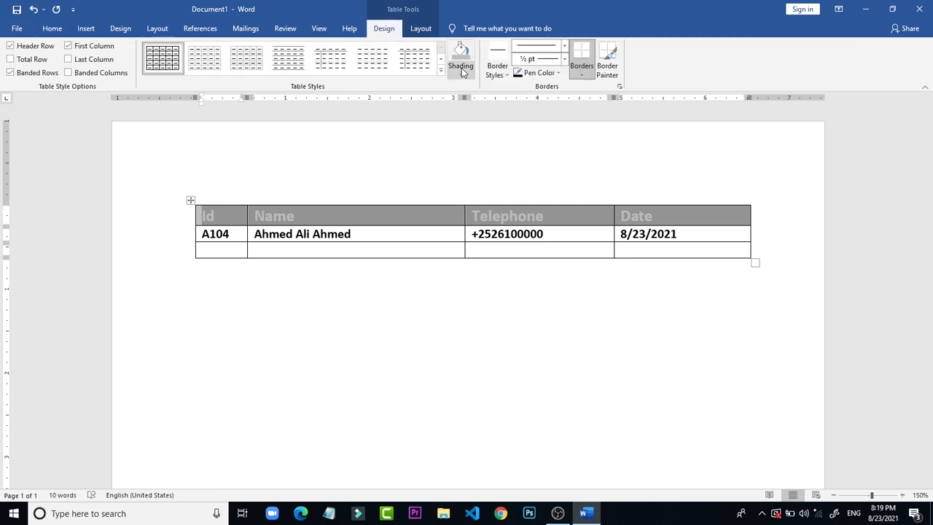
click(462, 68)
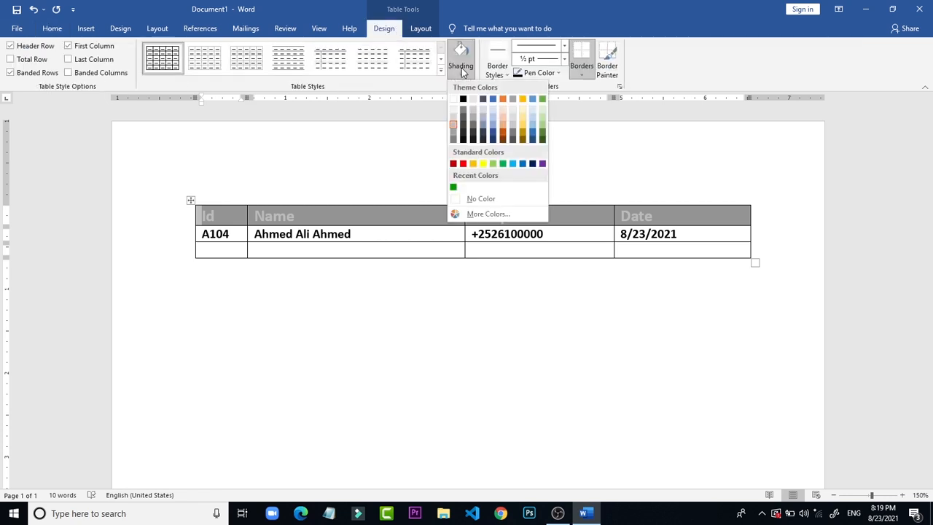
click(493, 136)
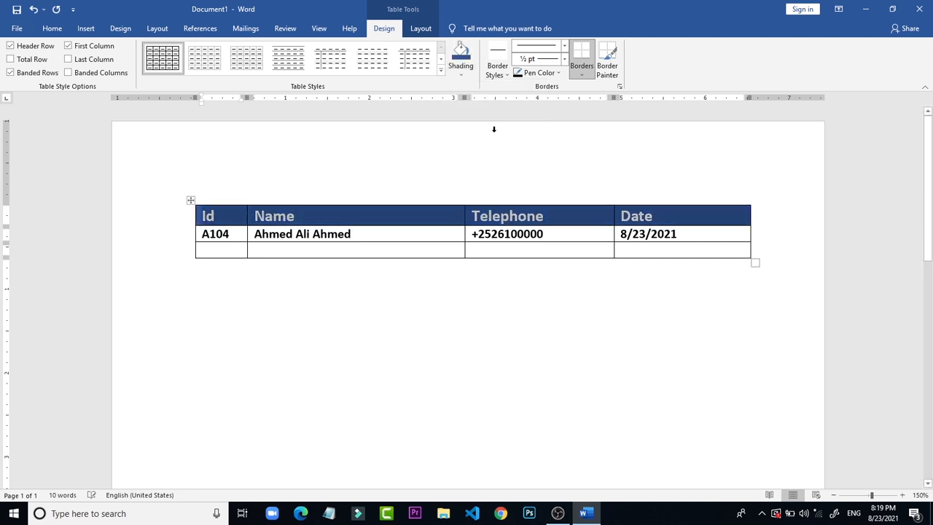
click(422, 229)
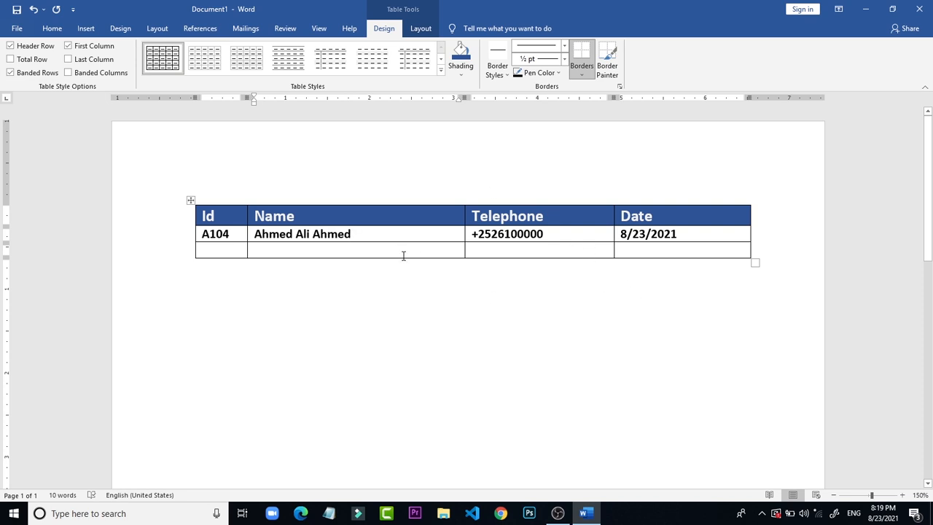
click(102, 220)
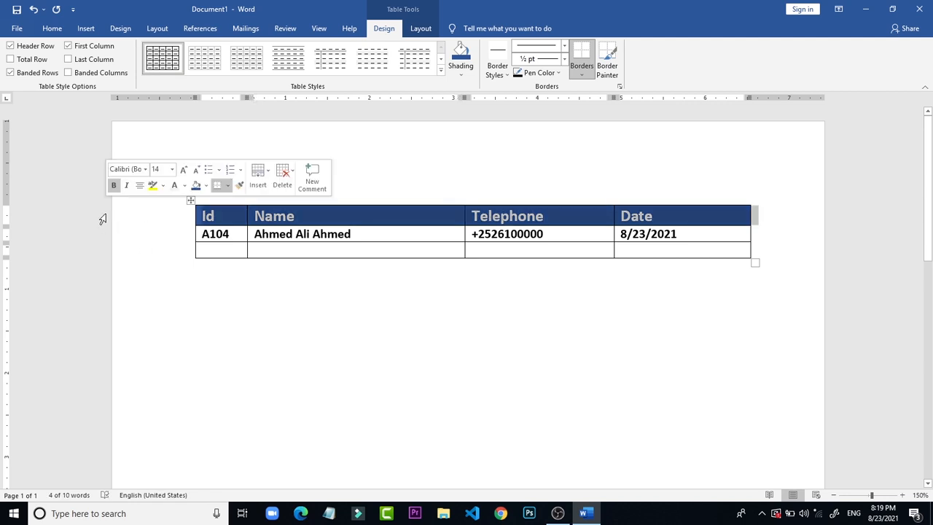
click(240, 294)
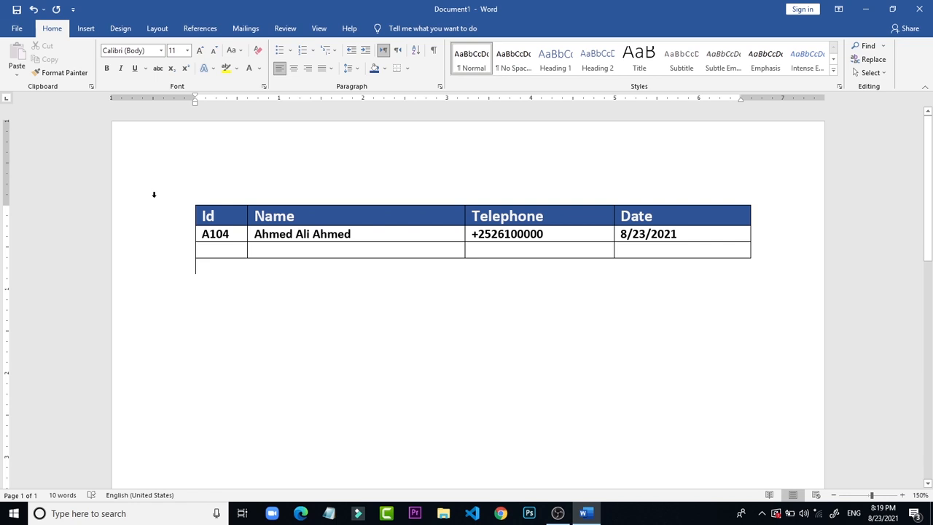
Step: Align the heading row's text to the bottom center of its cells, trying top right, top center and middle center first
click(130, 214)
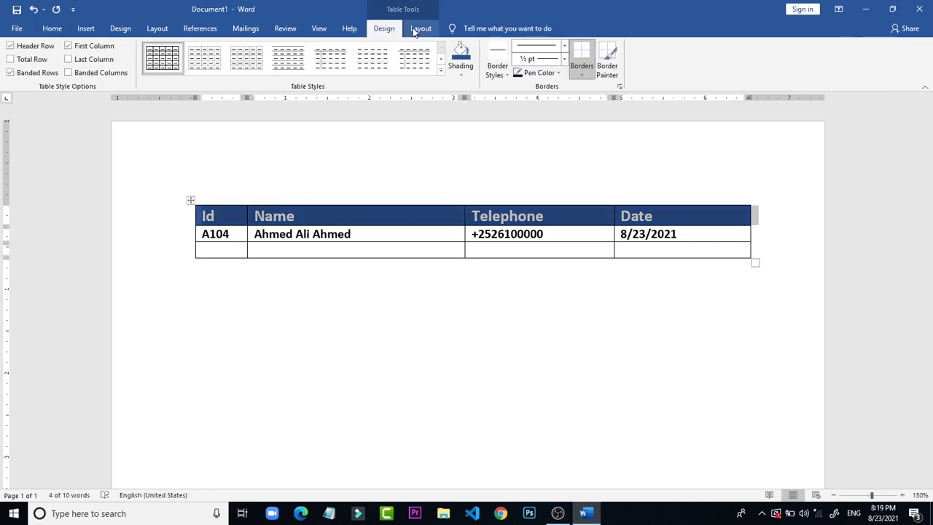
click(414, 31)
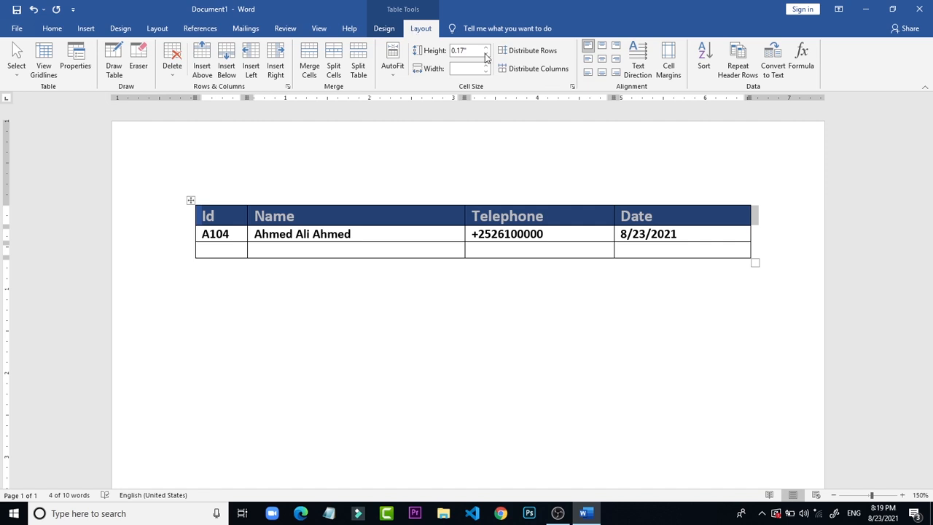
click(614, 47)
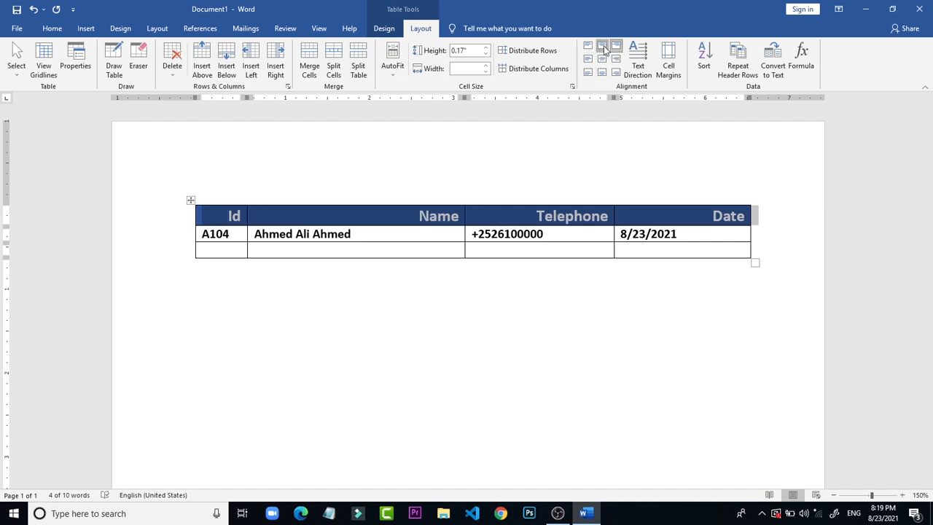
click(603, 47)
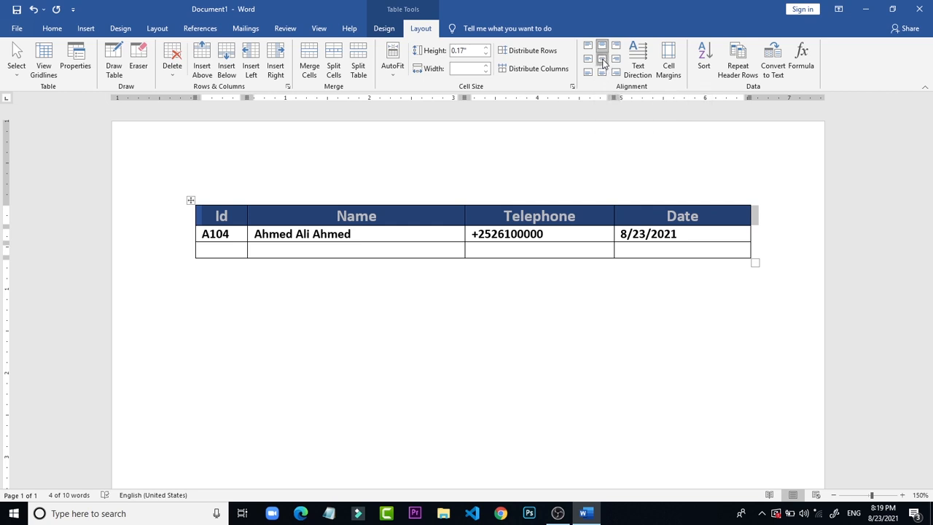
click(603, 60)
click(602, 73)
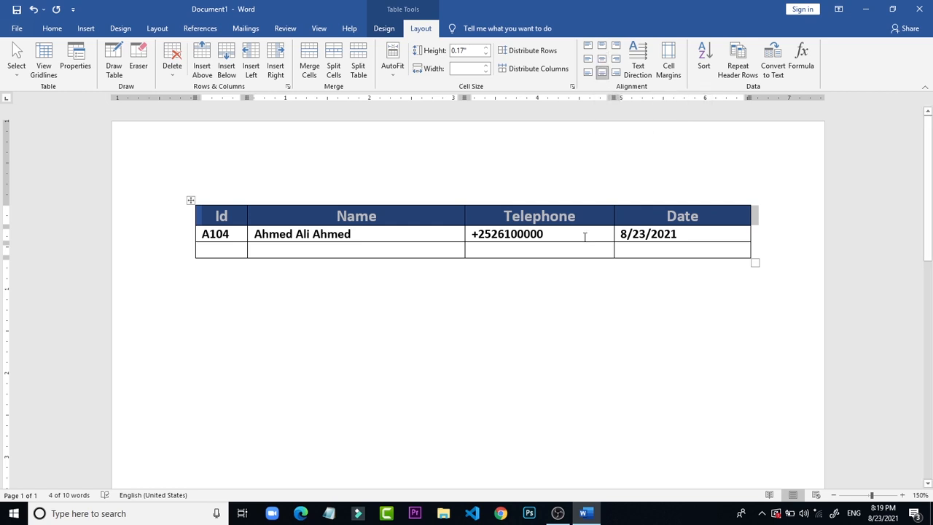
click(557, 131)
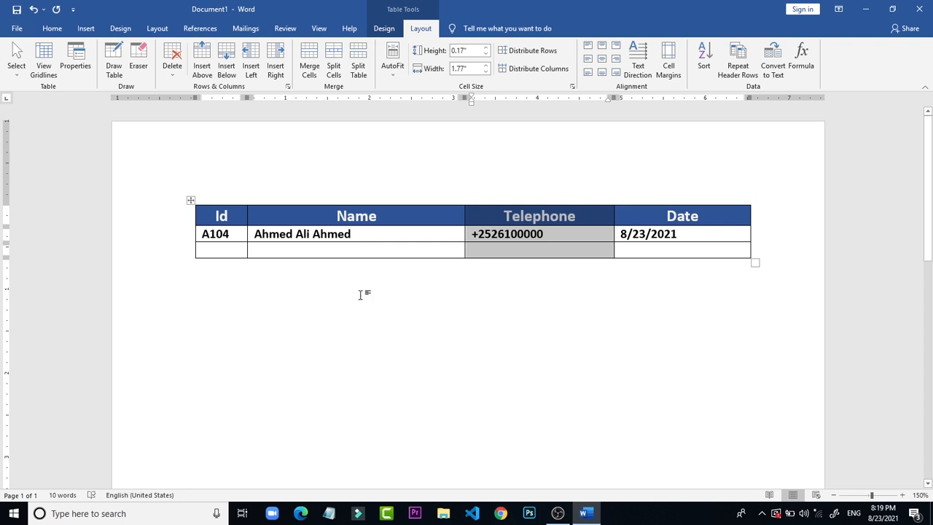
click(741, 369)
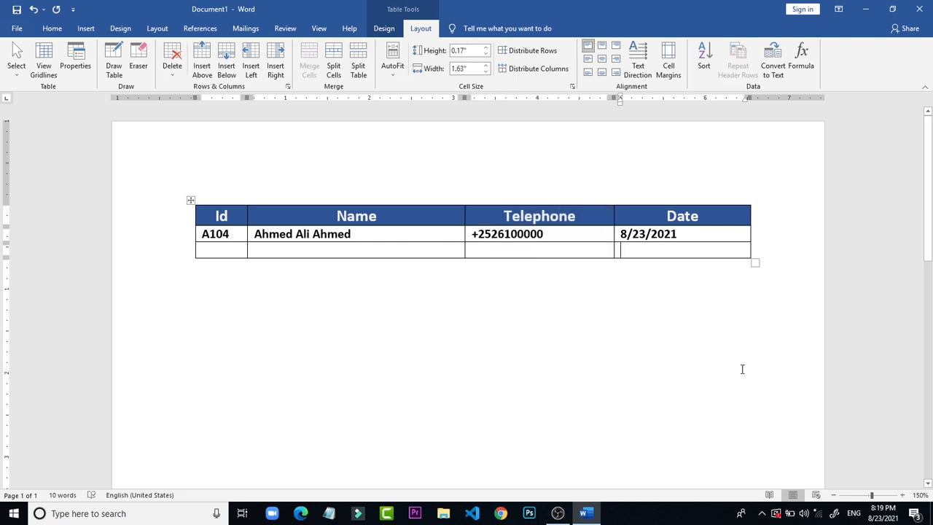
Step: Enlarge the heading row to about 1.24 inches high and try middle center, bottom left, middle left and top left text alignment
click(706, 225)
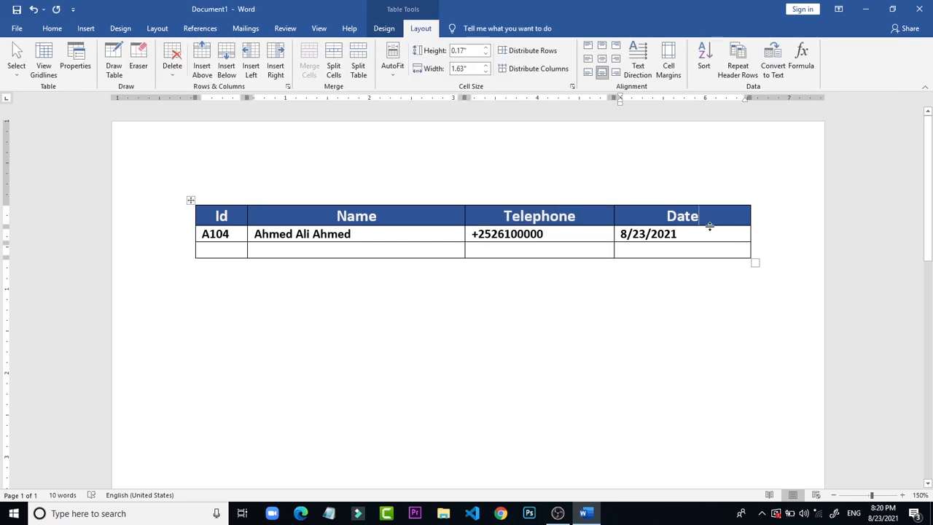
drag(709, 227, 706, 309)
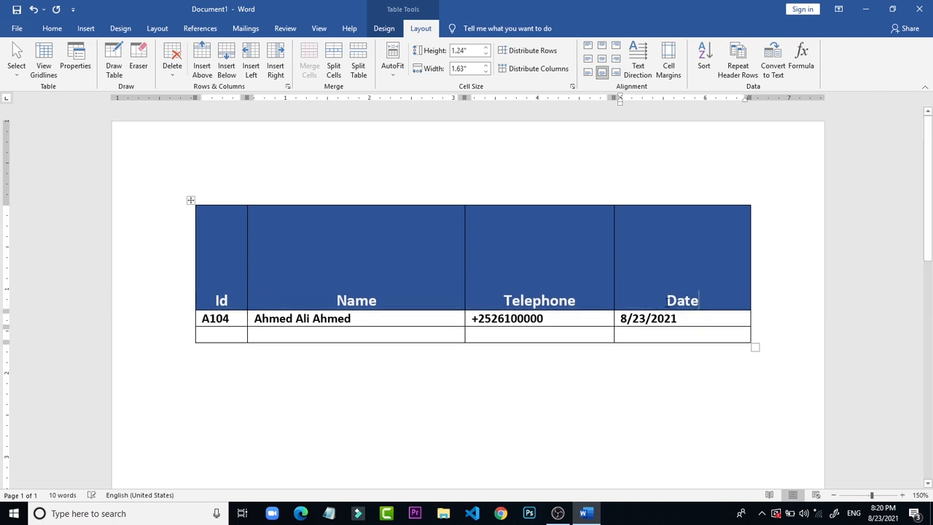
click(162, 214)
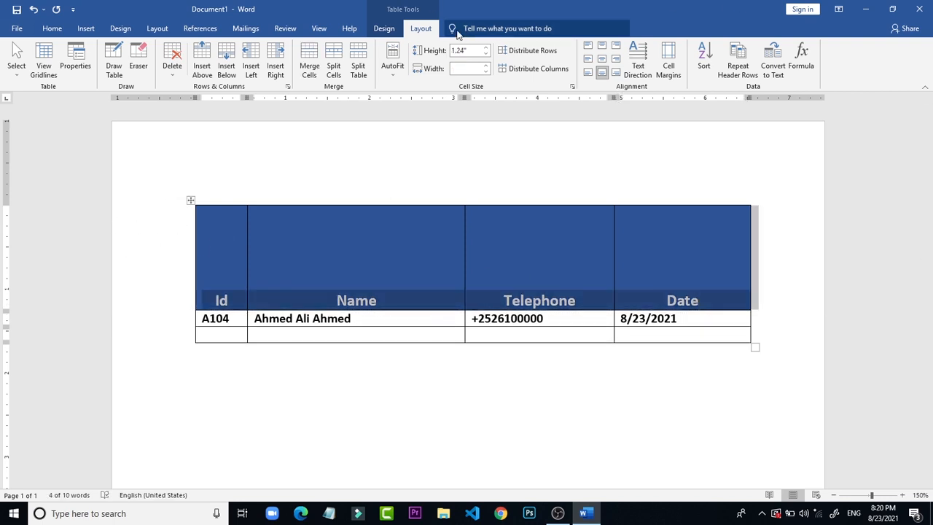
click(601, 60)
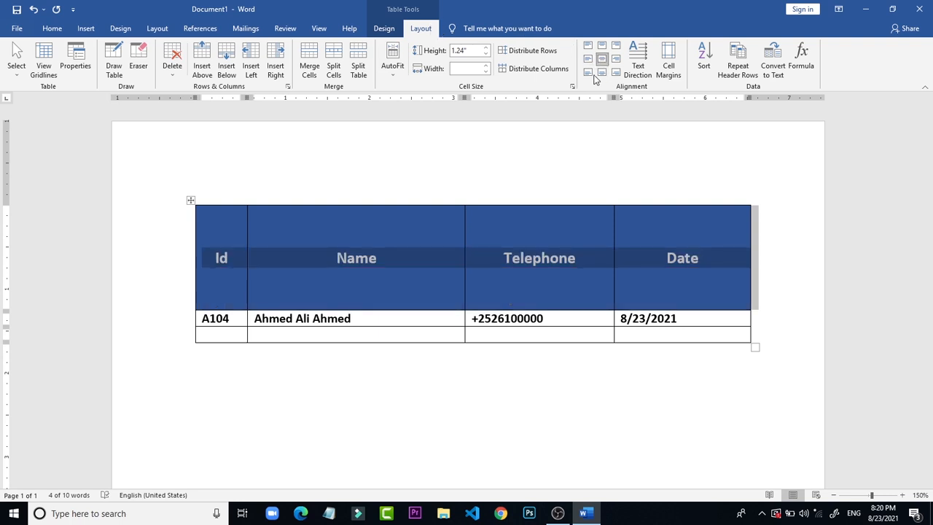
click(588, 74)
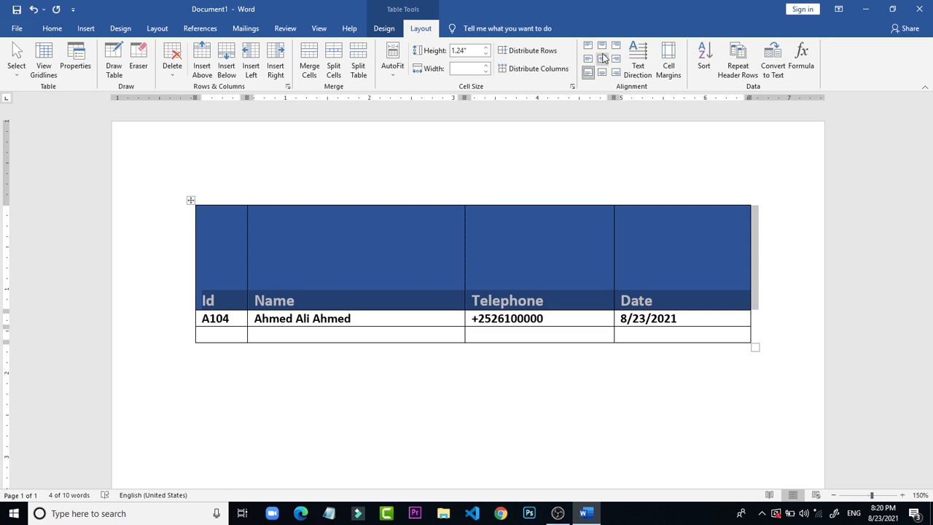
click(588, 59)
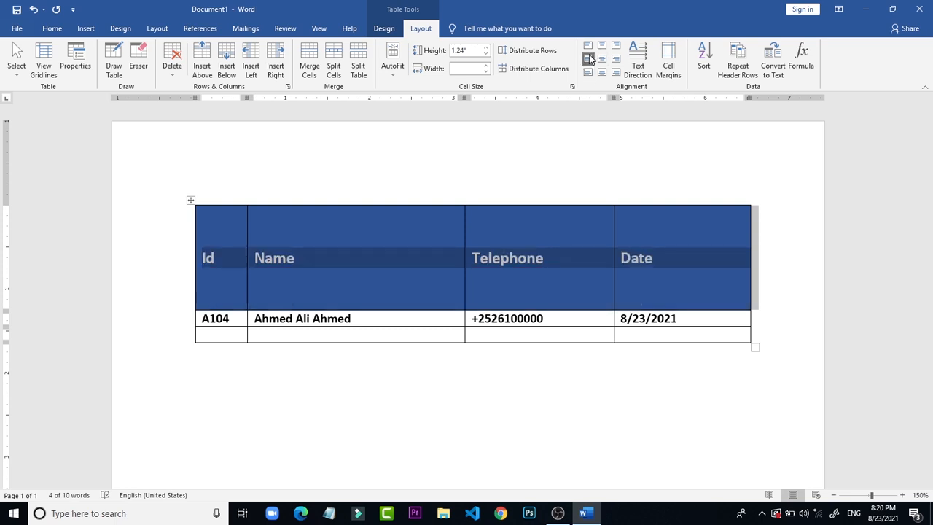
click(588, 45)
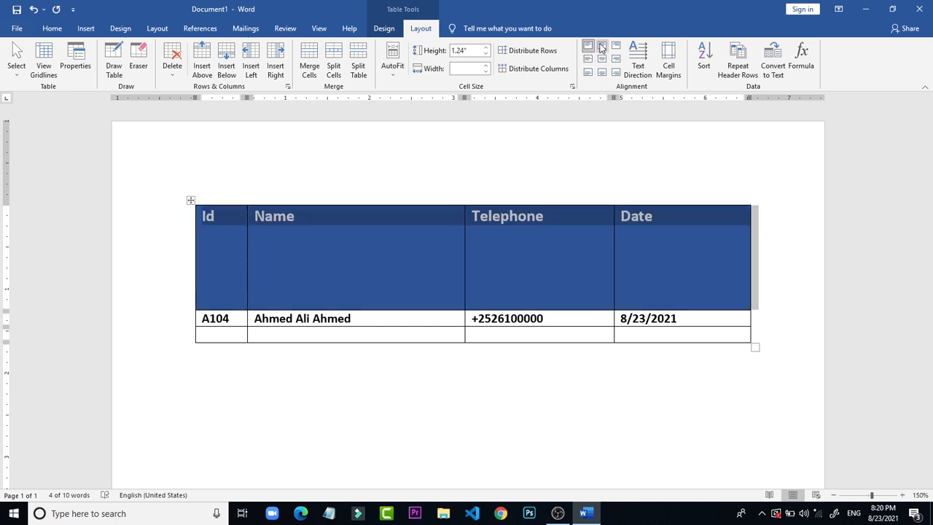
Step: Align the heading row's text to the top center, also trying the right, middle center, bottom center and bottom left alignments
click(601, 45)
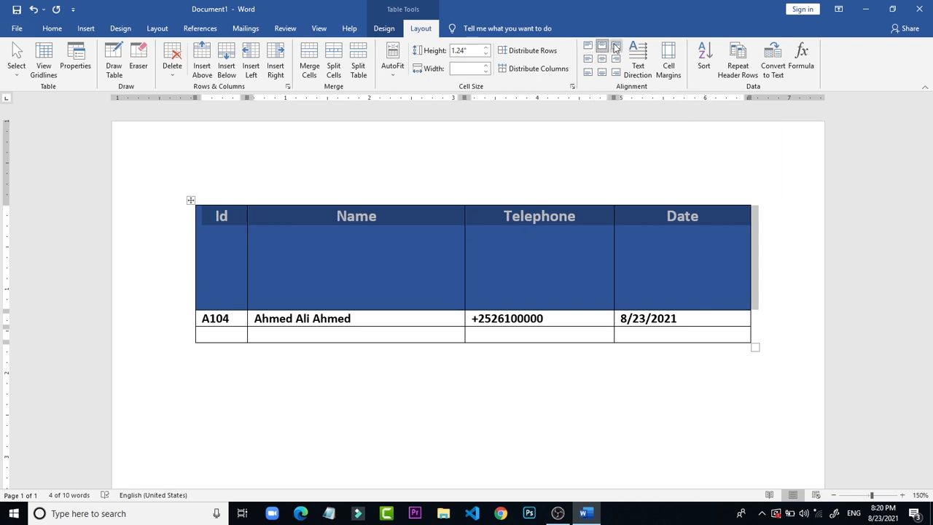
click(616, 46)
click(616, 59)
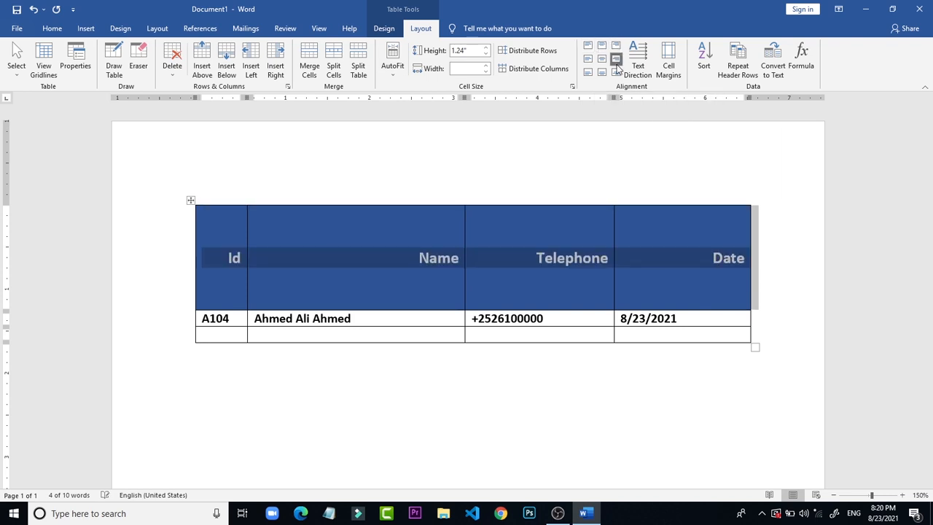
click(602, 59)
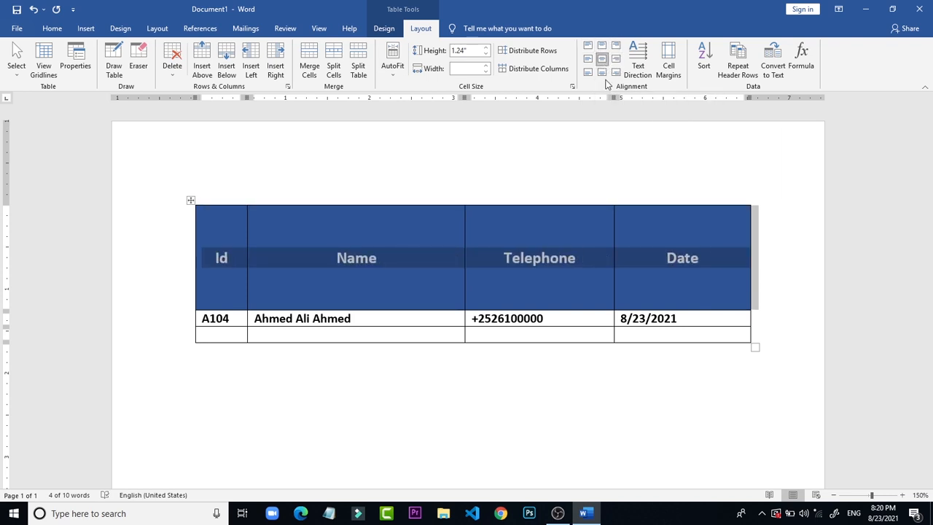
click(601, 72)
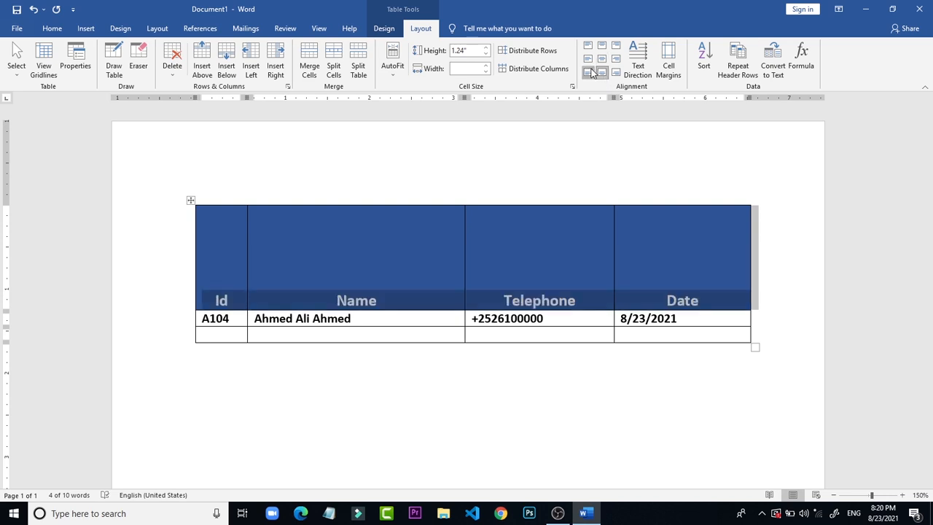
click(589, 72)
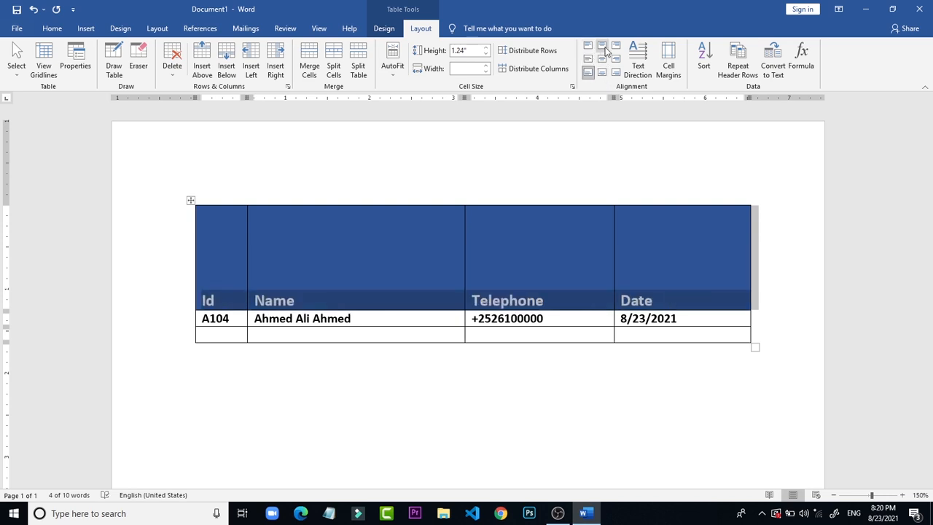
click(601, 45)
Step: Shrink the heading row's height to about 0.24 inches
click(580, 135)
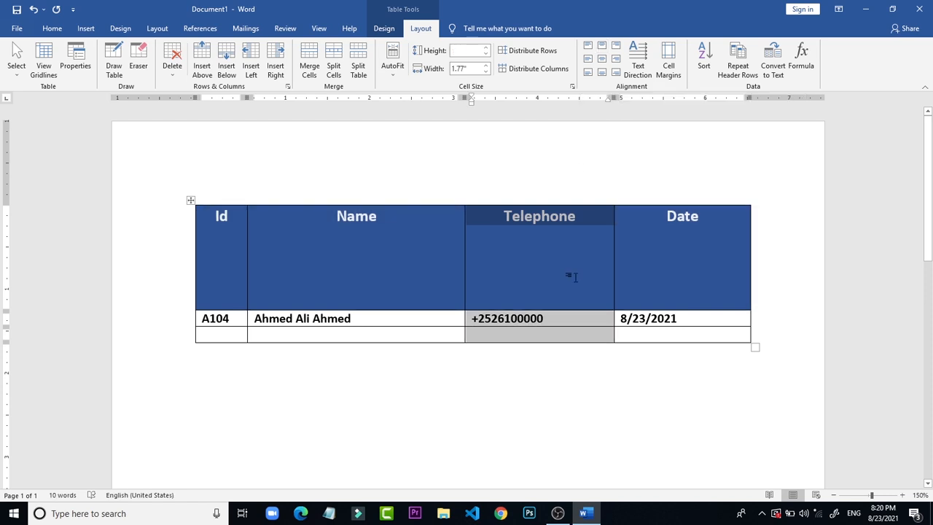
click(656, 304)
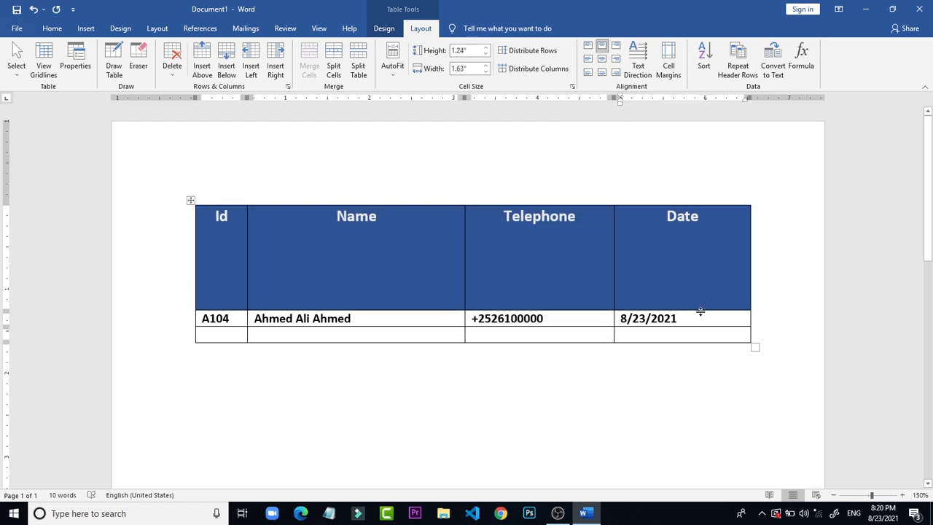
drag(700, 312, 721, 229)
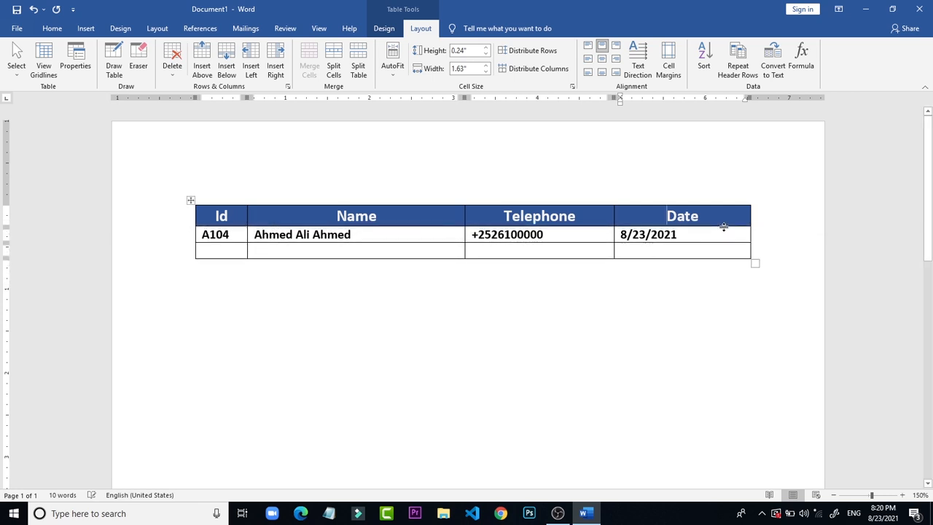
click(593, 185)
click(704, 337)
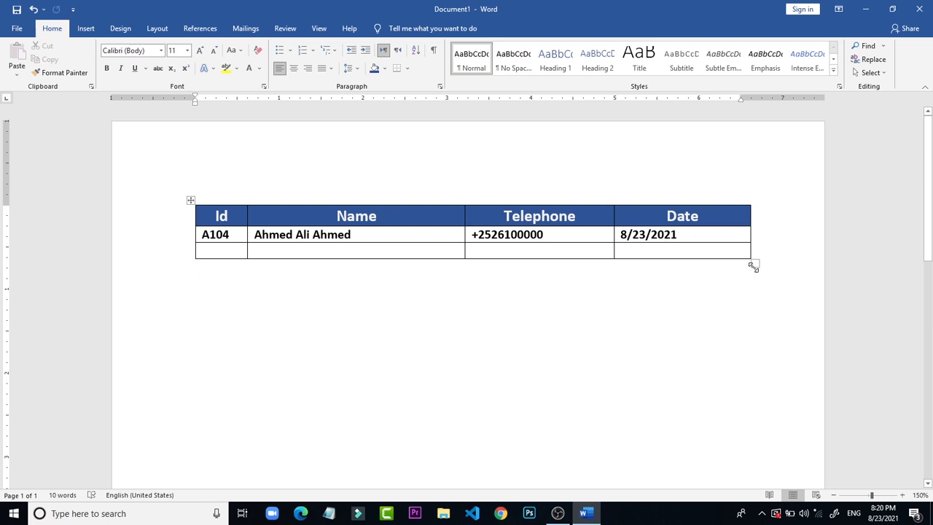
click(214, 246)
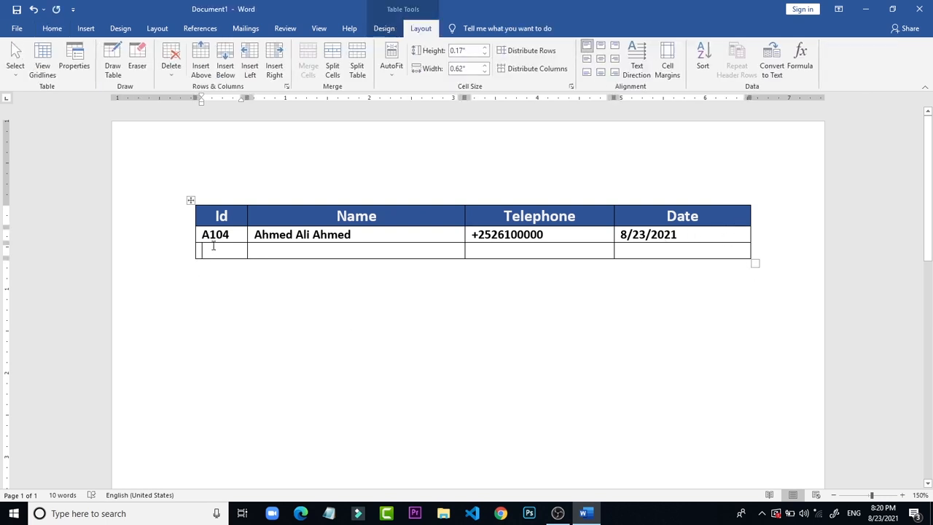
click(301, 214)
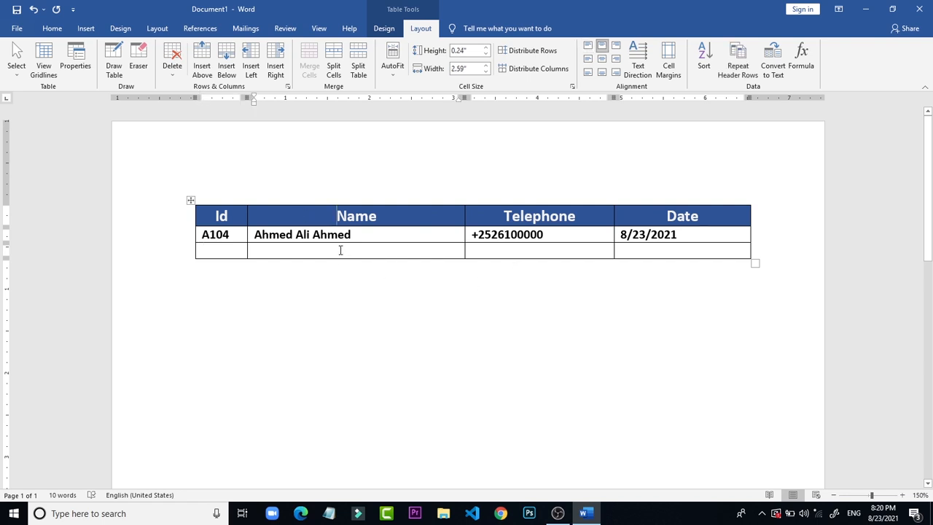
drag(367, 235, 270, 255)
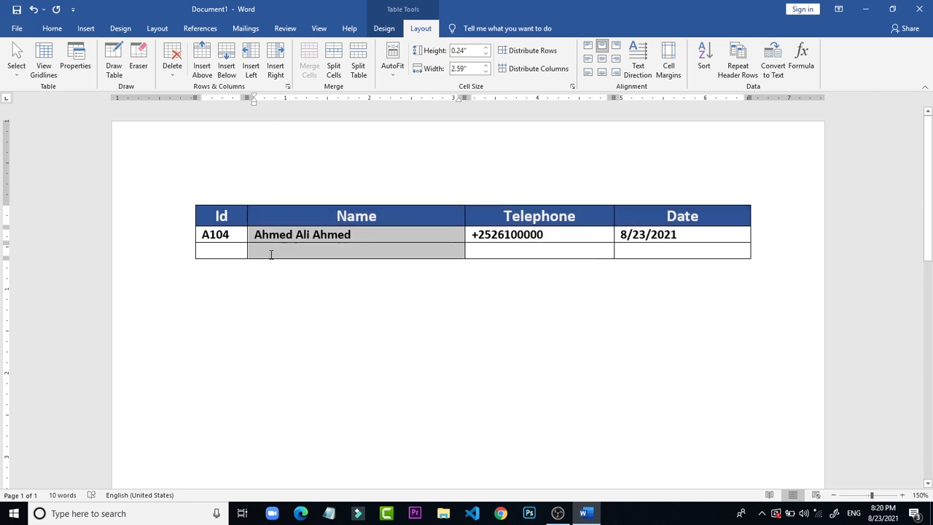
Step: Copy the filled A104 row and paste nine copies of it above the table's empty last row
click(172, 235)
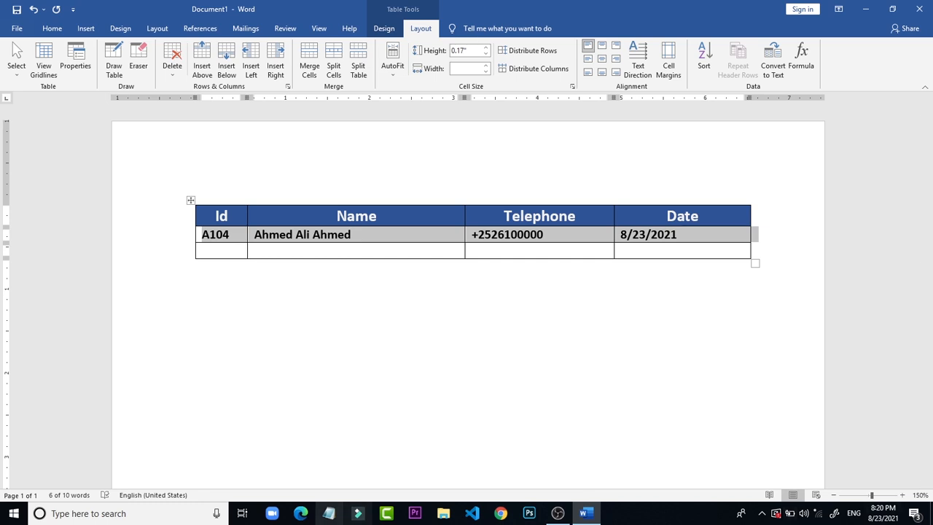
click(220, 253)
click(221, 253)
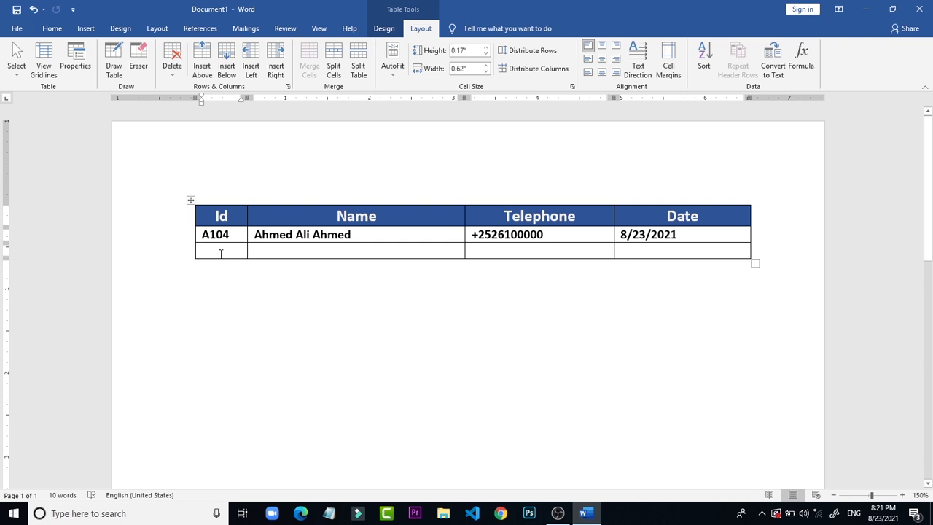
key(ctrl+v)
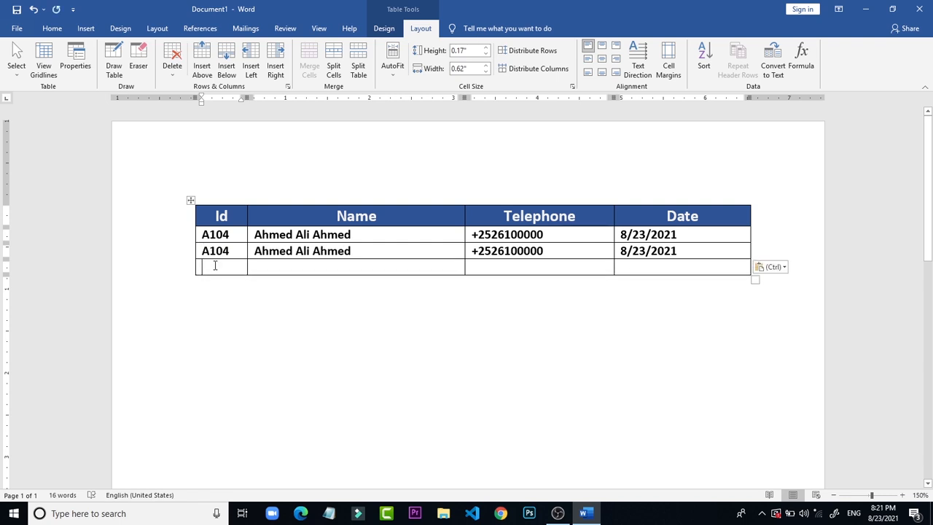
key(ctrl+v)
key(ctrl+v)
key(ctrl+v)
key(ctrl+v)
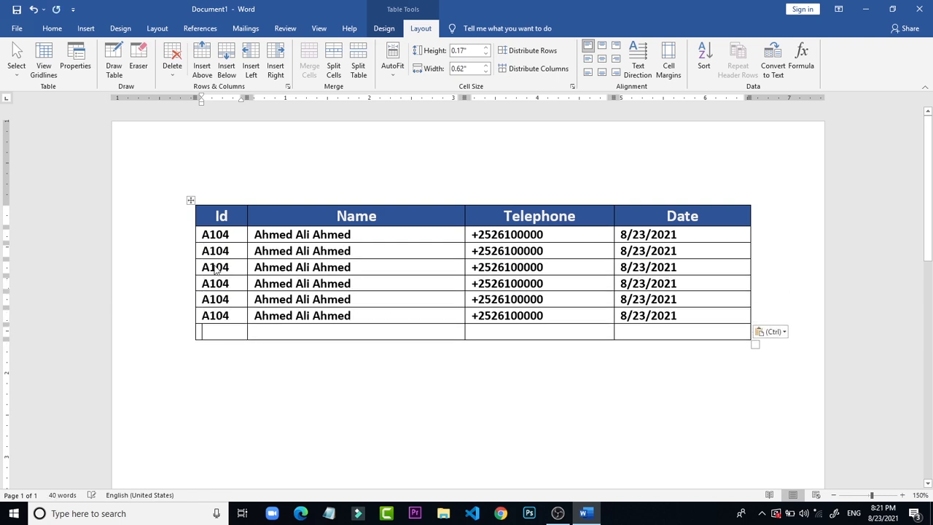
key(ctrl+v)
key(ctrl+v)
key(ctrl+v)
key(ctrl+v)
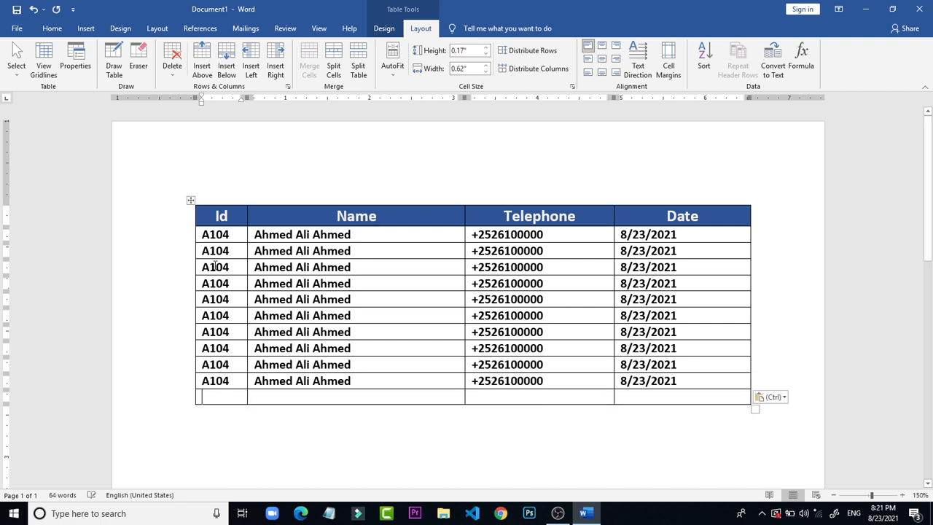
Step: Delete the empty last row of the table
click(220, 402)
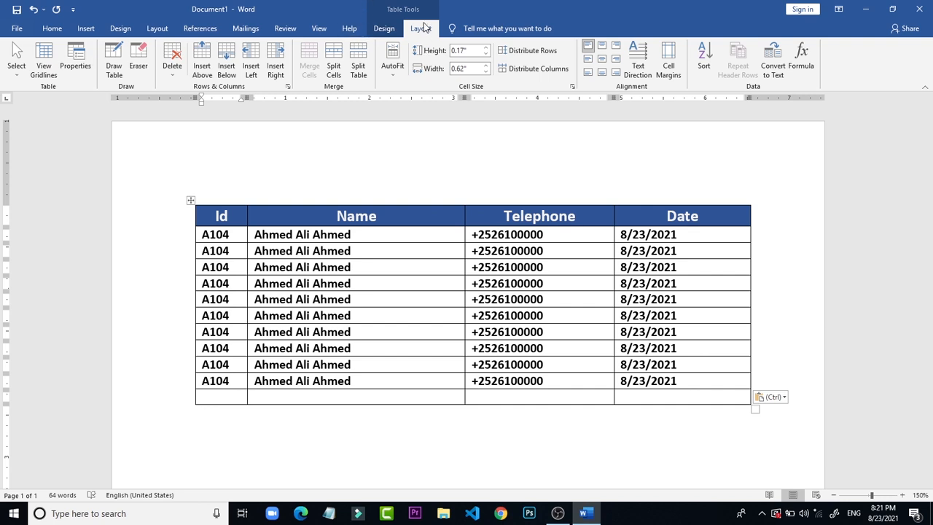
click(179, 75)
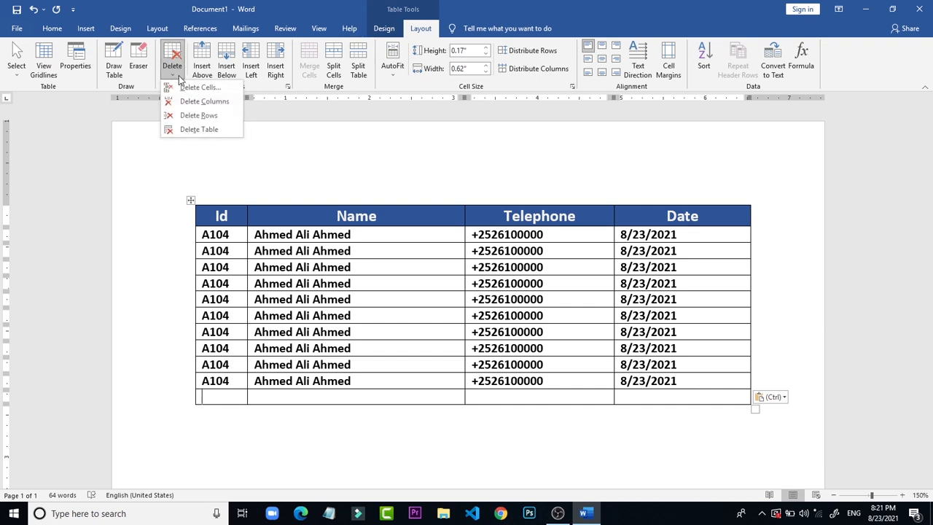
click(214, 116)
click(417, 113)
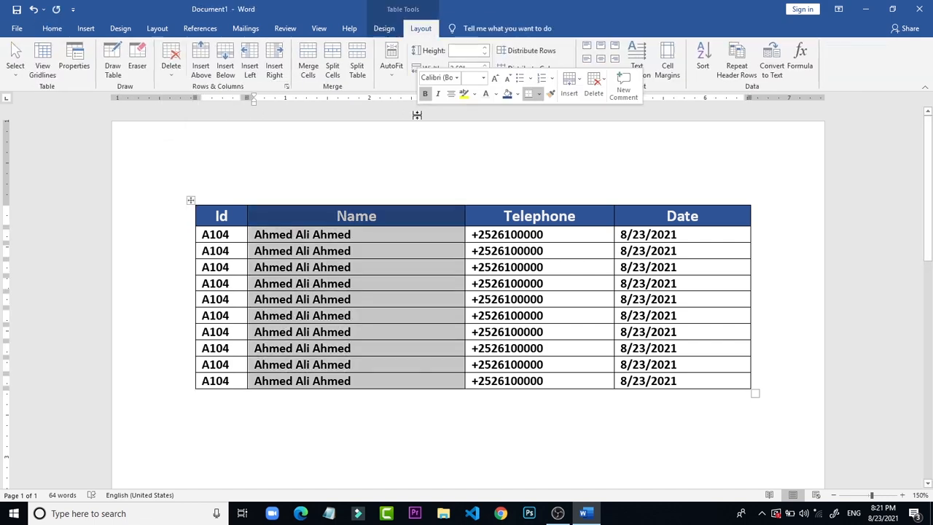
click(447, 318)
click(499, 142)
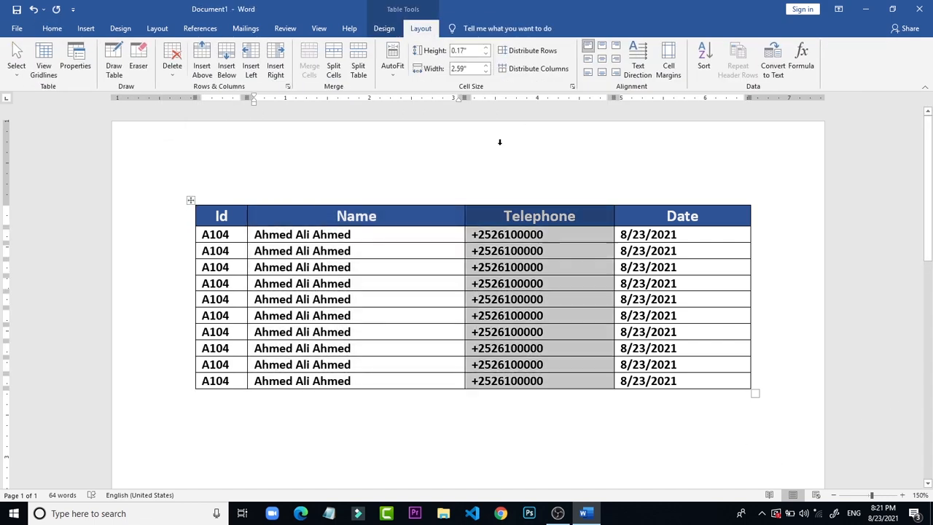
click(375, 167)
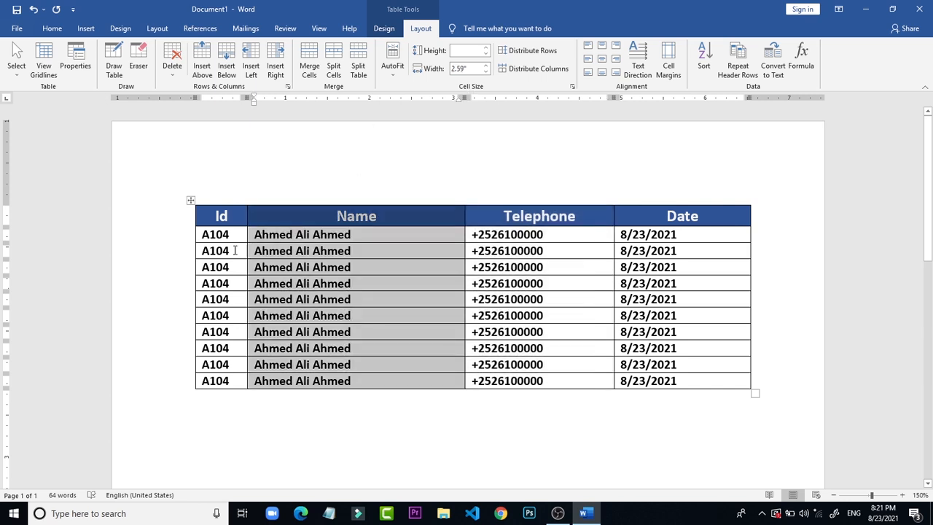
click(188, 248)
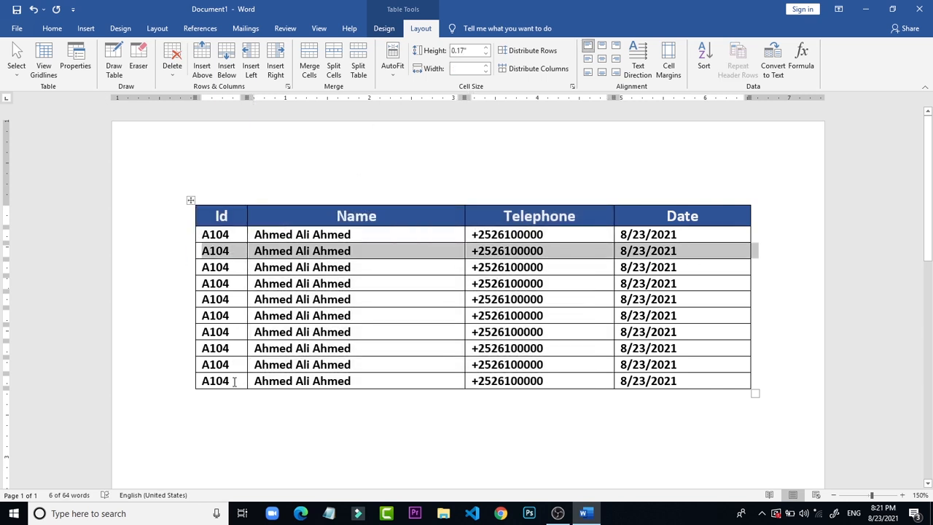
click(234, 381)
click(567, 329)
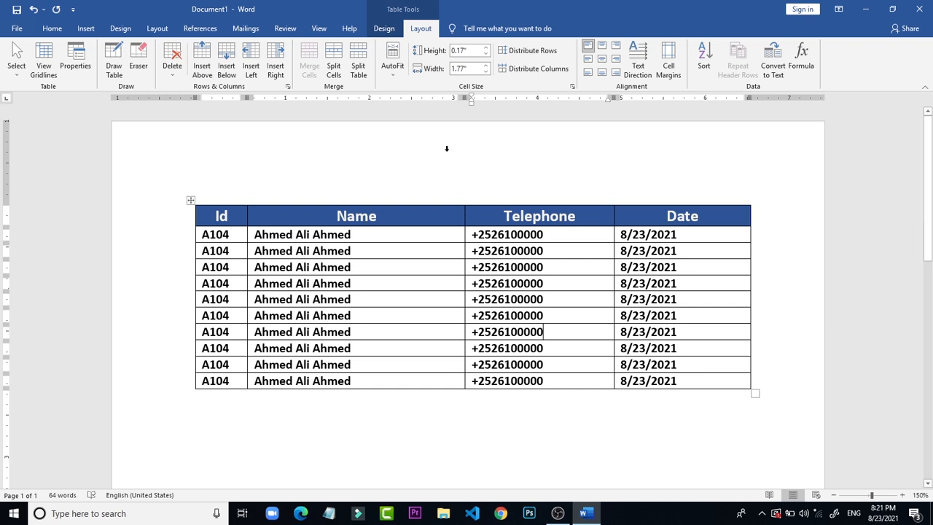
click(447, 148)
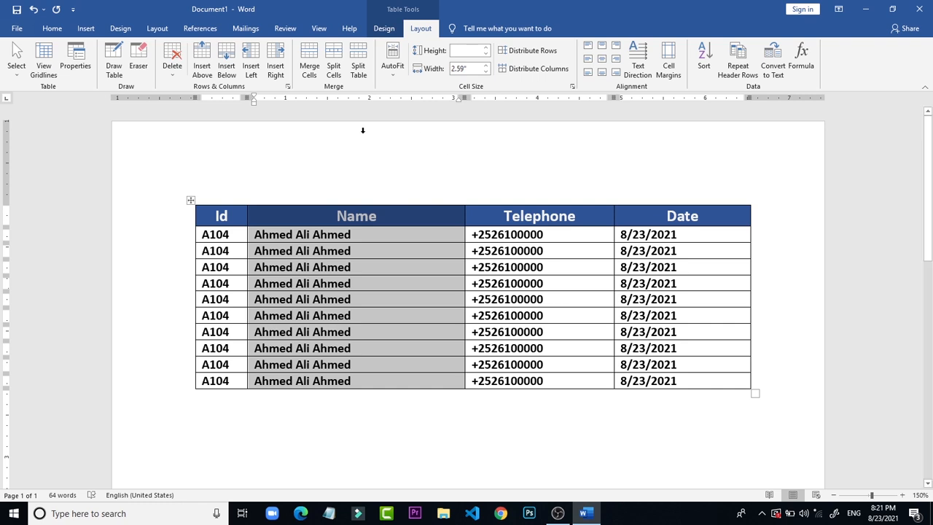
click(711, 329)
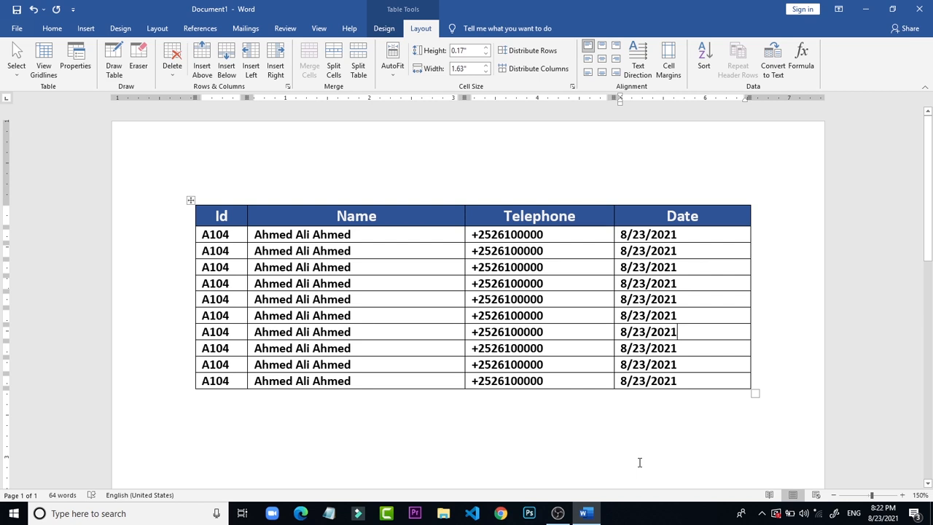
click(387, 29)
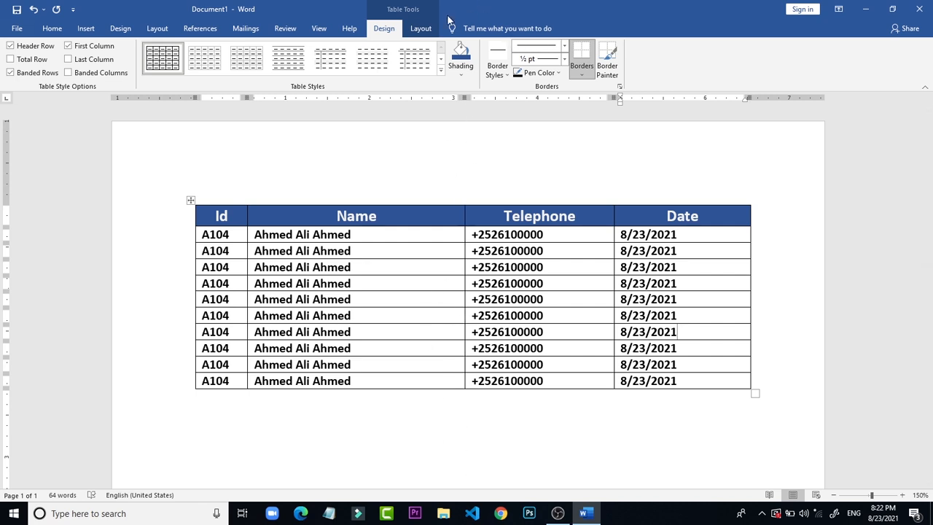
click(421, 29)
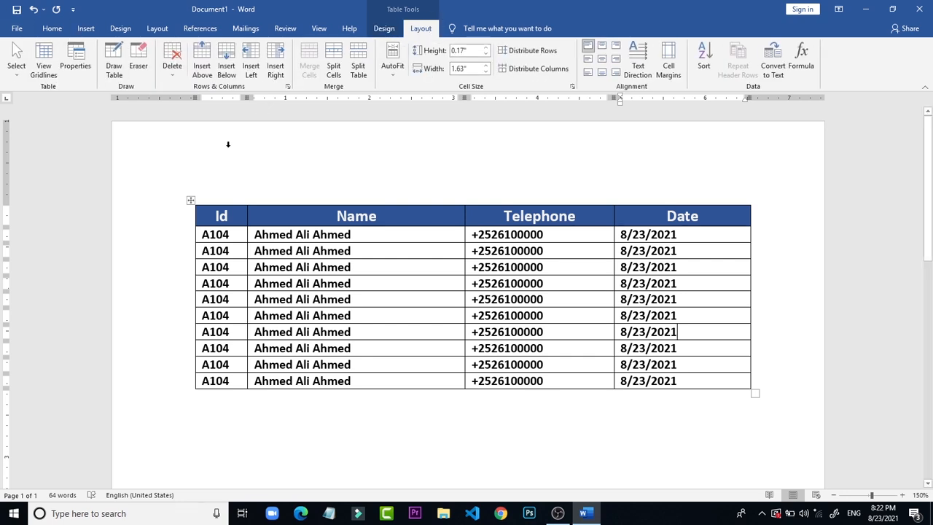
Step: Try erasing the border between the Name and Telephone columns with the Eraser, and undo the erasure
click(140, 59)
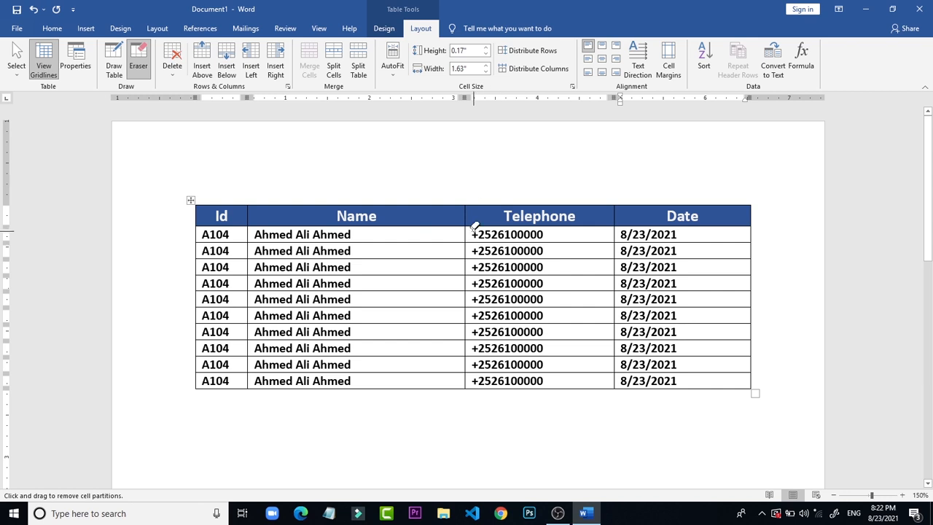
mouse_move(469, 217)
mouse_down()
mouse_move(463, 385)
mouse_move(420, 122)
mouse_move(454, 318)
mouse_move(468, 315)
mouse_move(470, 327)
mouse_move(456, 319)
mouse_move(469, 292)
mouse_move(469, 411)
mouse_move(456, 379)
mouse_move(465, 355)
mouse_move(446, 350)
mouse_move(468, 348)
mouse_up()
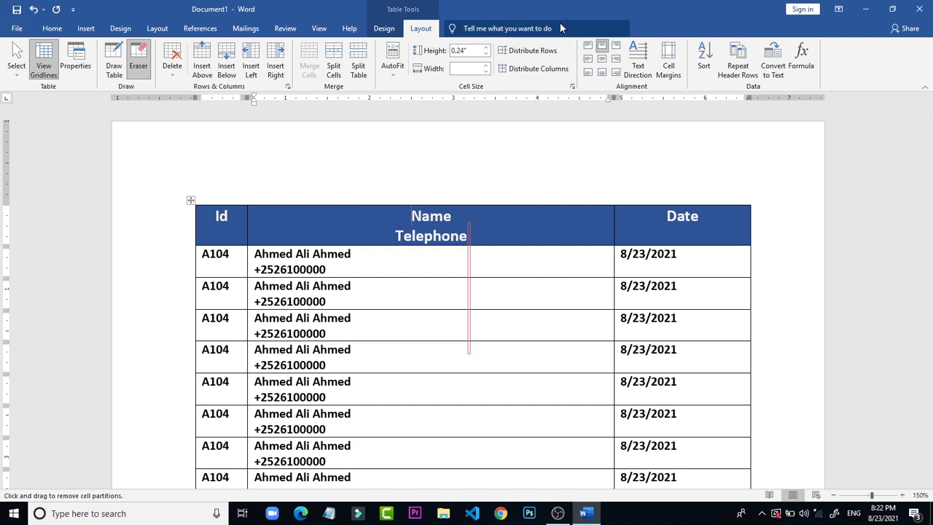
key(ctrl+z)
Step: Distribute the table's rows evenly so all rows have the same height, also trying an undo of the distribution
click(529, 50)
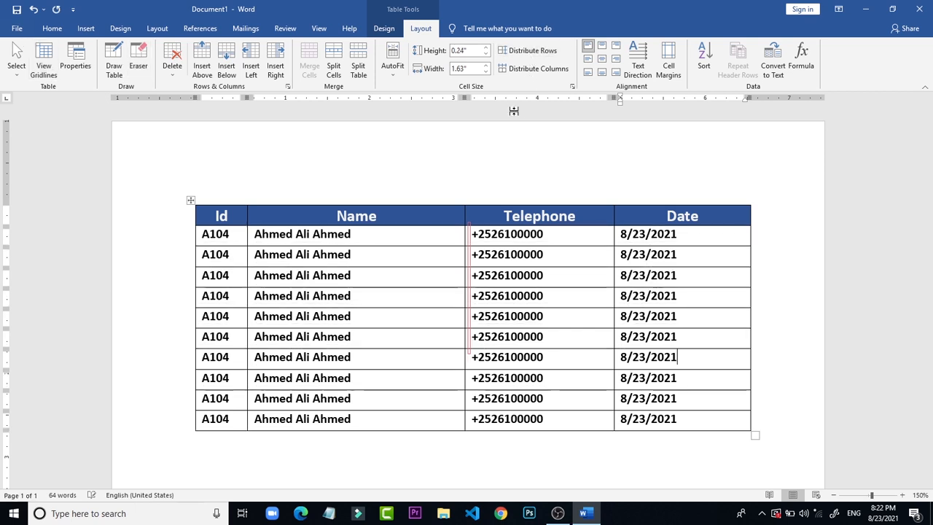
click(539, 207)
click(492, 275)
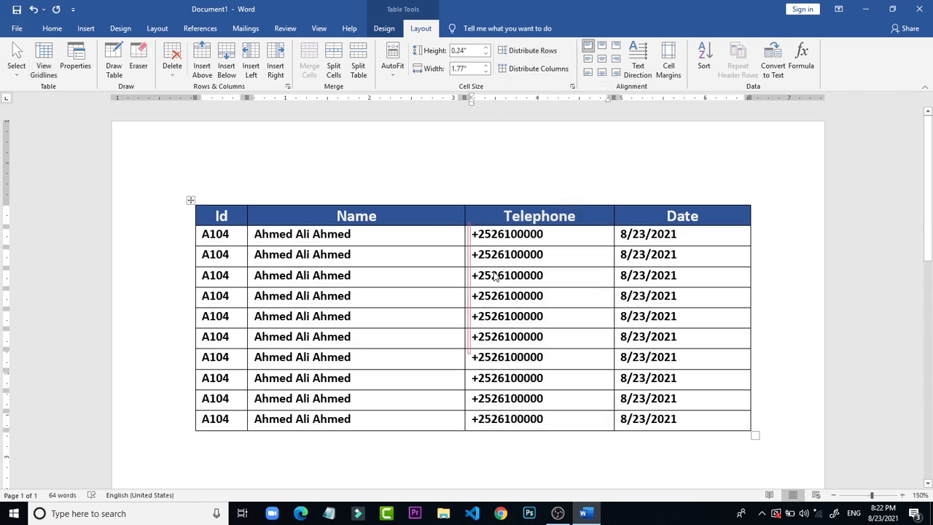
key(ctrl+z)
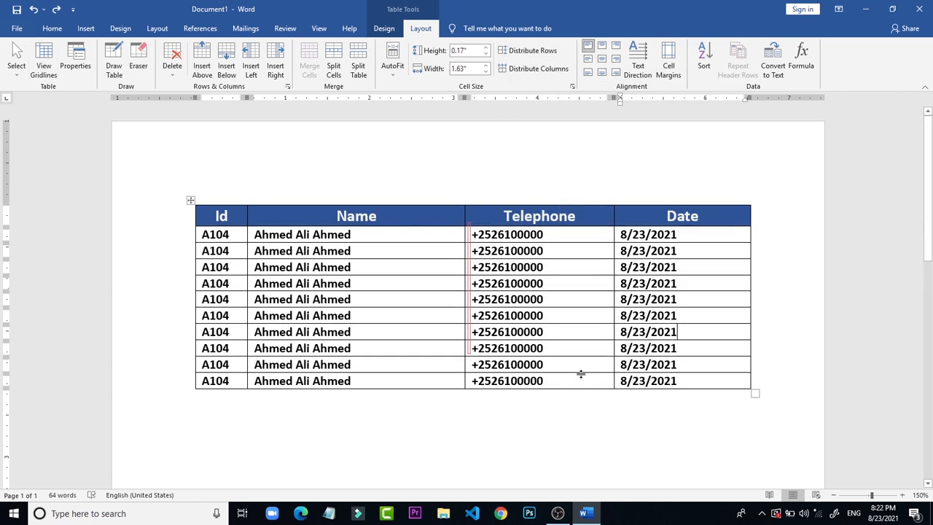
click(542, 435)
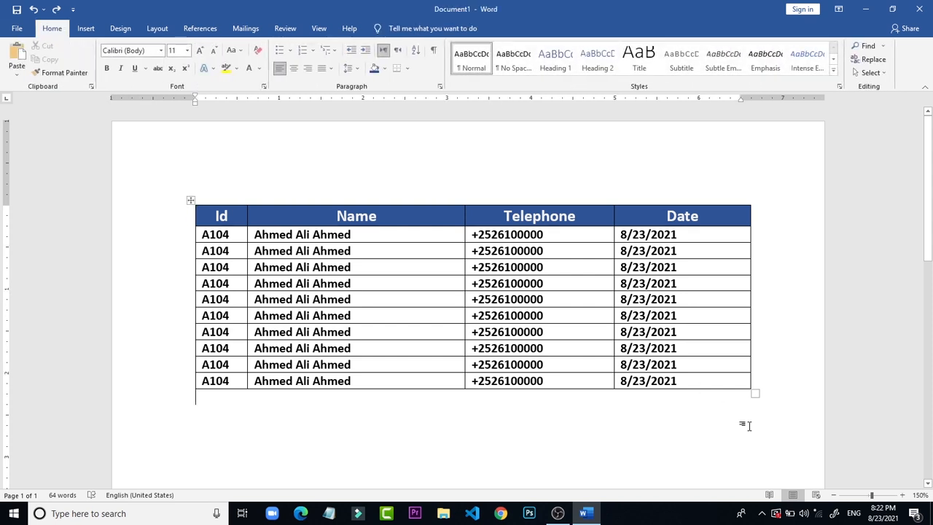
click(716, 341)
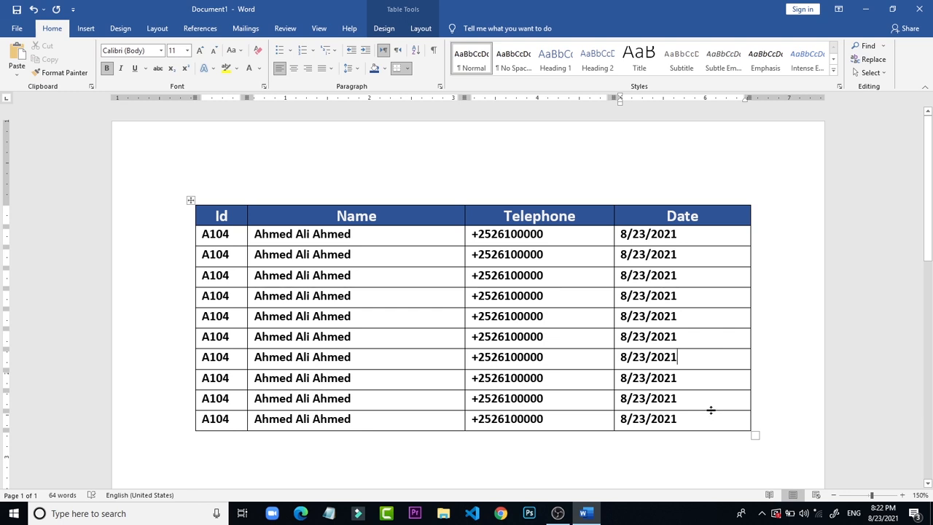
click(741, 452)
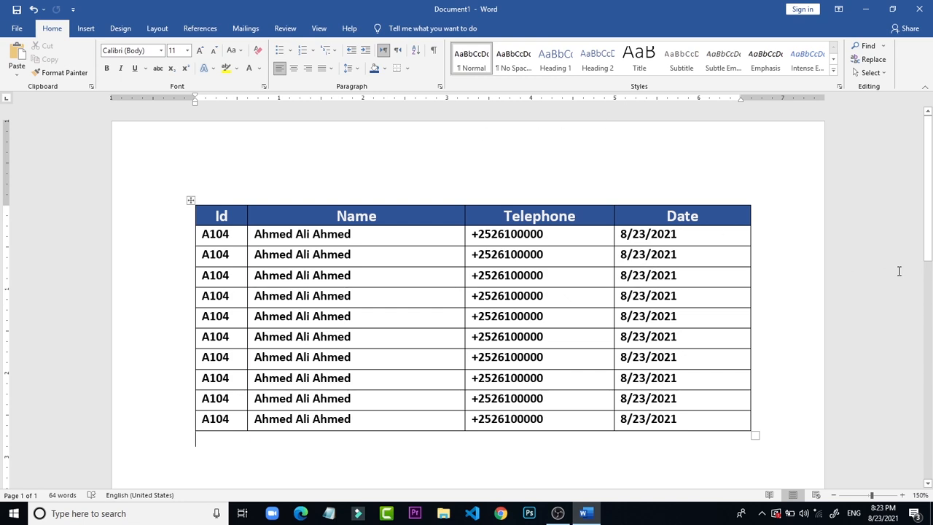
Step: Paint a 1 pt border on the right edge of the last row's Date cell with the Border Painter
drag(928, 210, 930, 244)
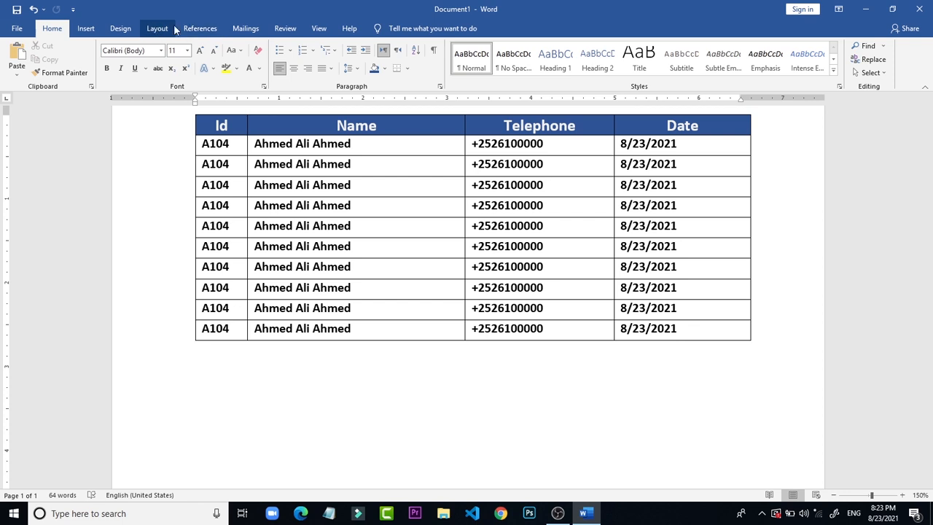
click(381, 245)
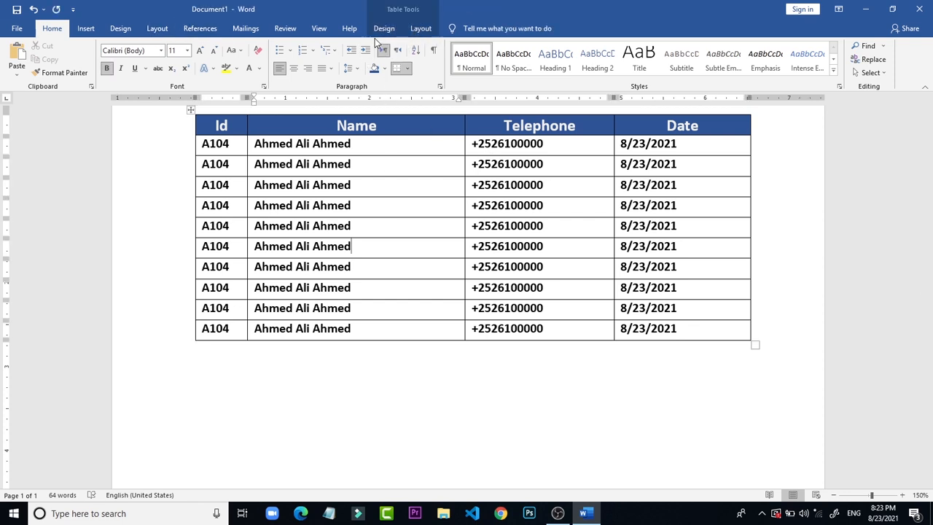
click(416, 32)
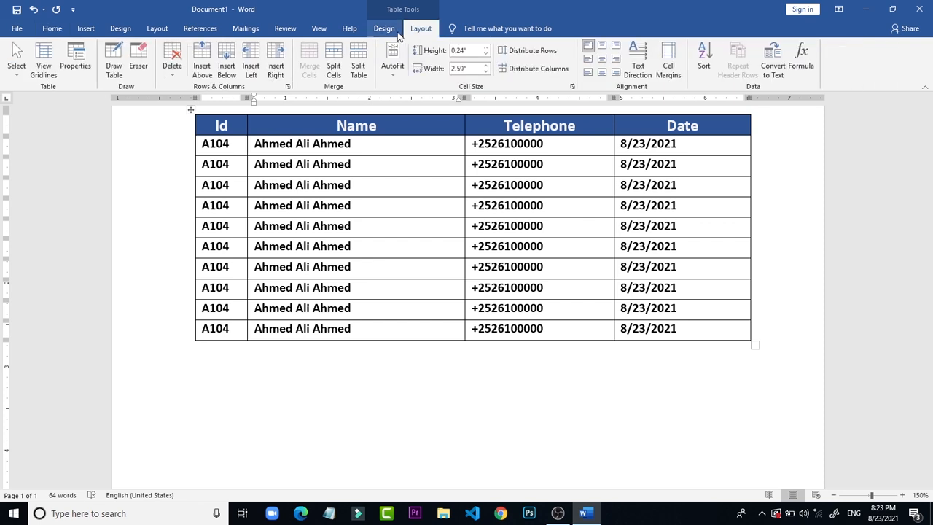
click(387, 32)
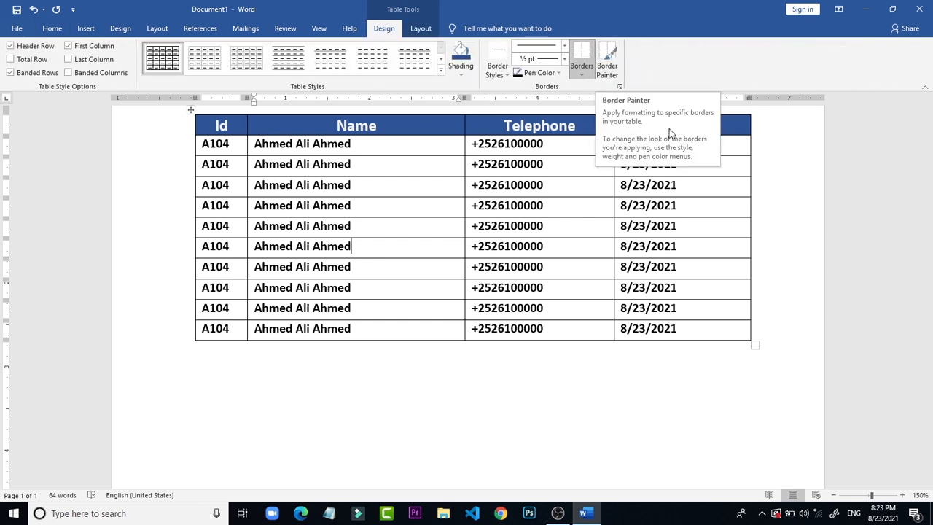
click(607, 45)
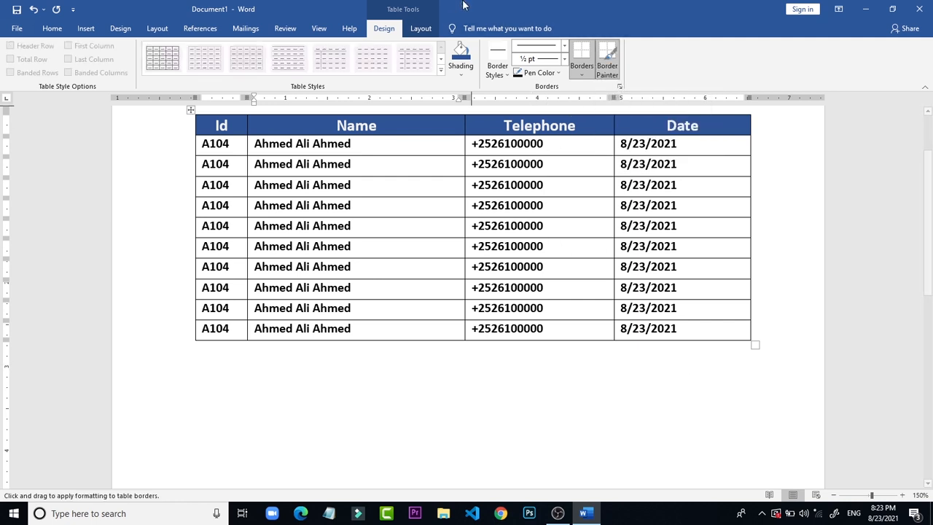
click(565, 59)
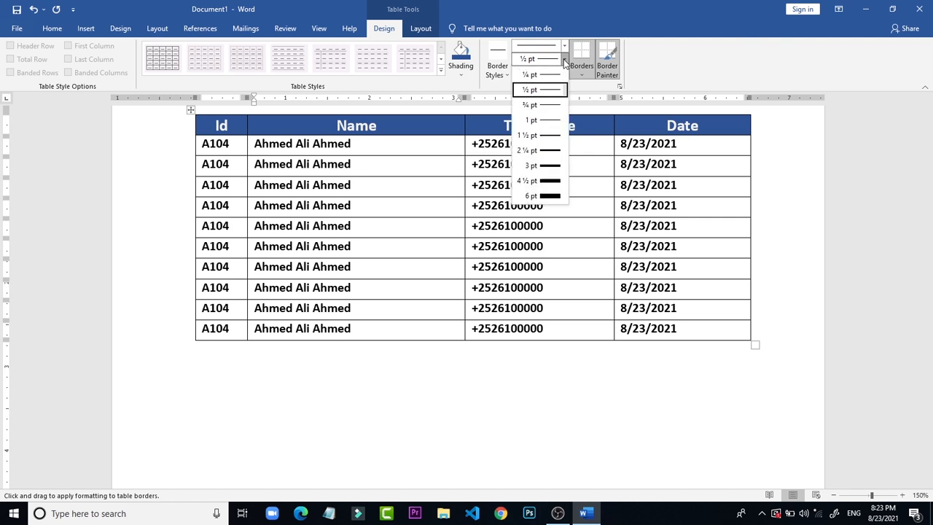
click(540, 121)
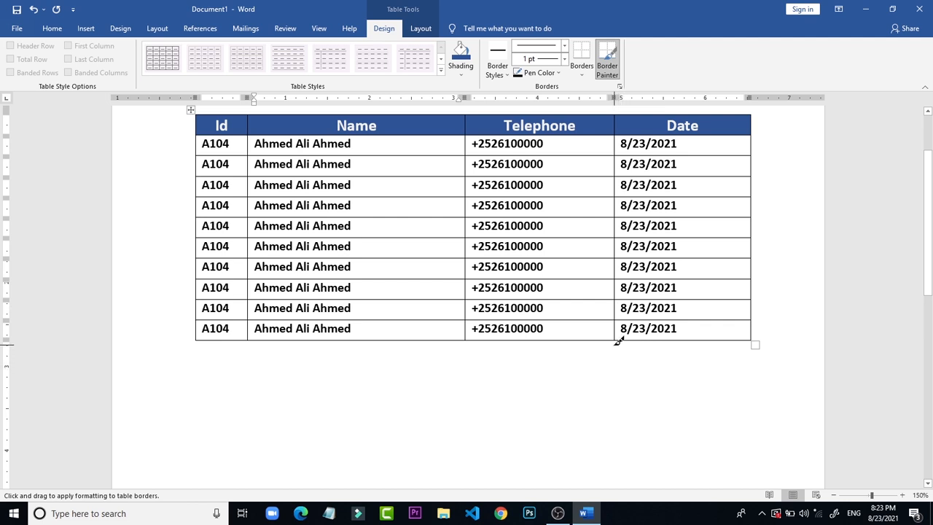
mouse_move(615, 344)
mouse_down()
mouse_move(623, 399)
mouse_move(748, 371)
mouse_move(624, 333)
mouse_move(620, 369)
mouse_move(658, 371)
mouse_move(610, 369)
mouse_move(620, 350)
mouse_move(619, 377)
mouse_move(621, 267)
mouse_move(600, 260)
mouse_move(593, 243)
mouse_move(613, 517)
mouse_move(676, 358)
mouse_move(652, 371)
mouse_up()
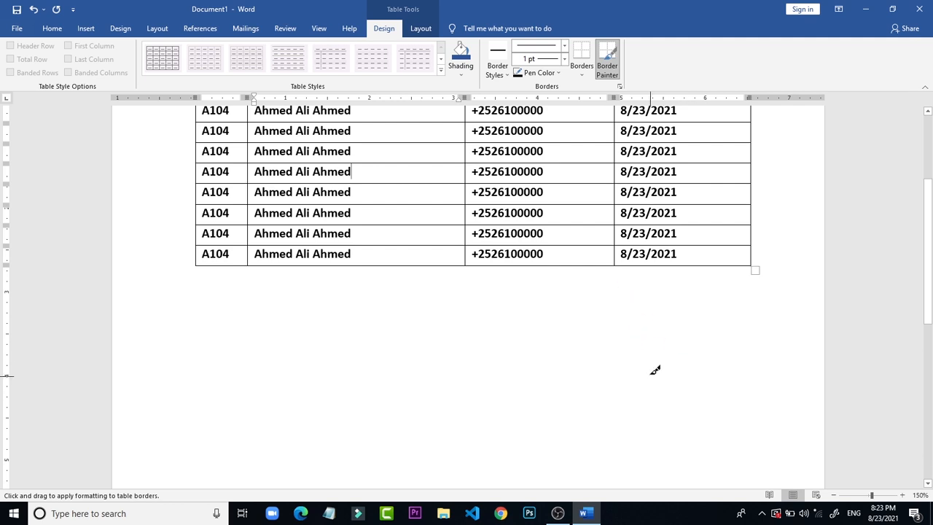
click(754, 259)
click(729, 254)
key(Escape)
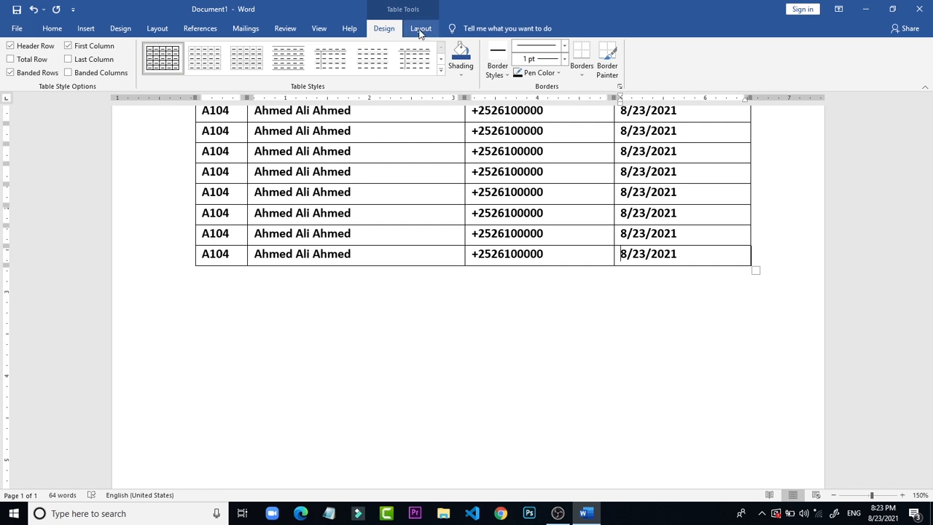
Step: Undo the border painted on the last row's right edge
click(616, 385)
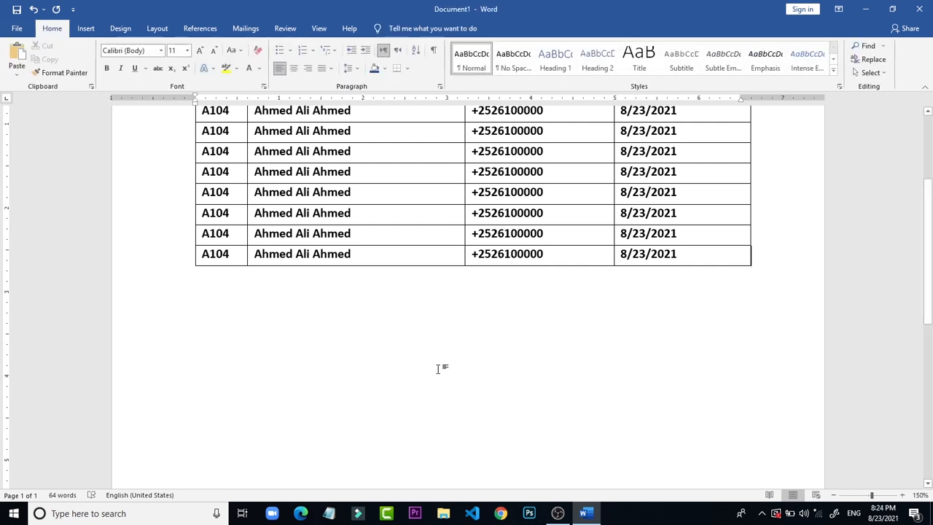
key(ctrl+z)
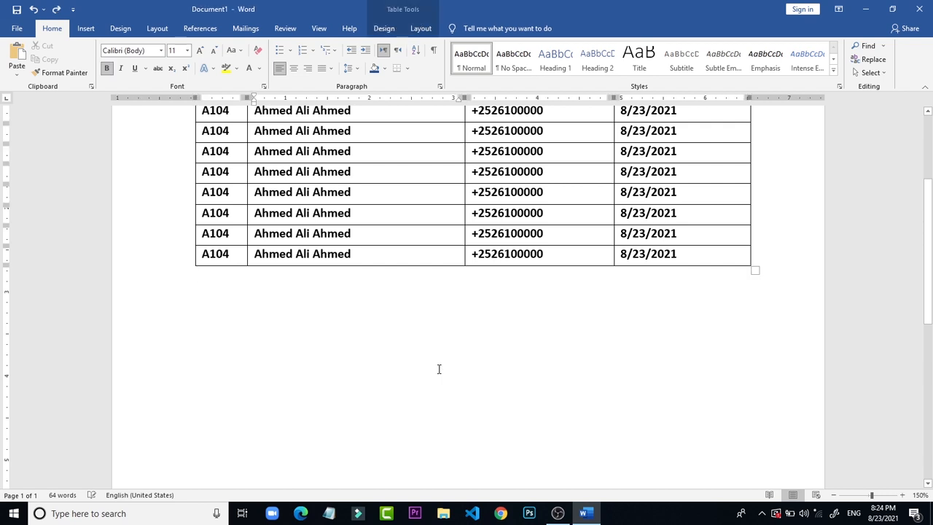
click(640, 354)
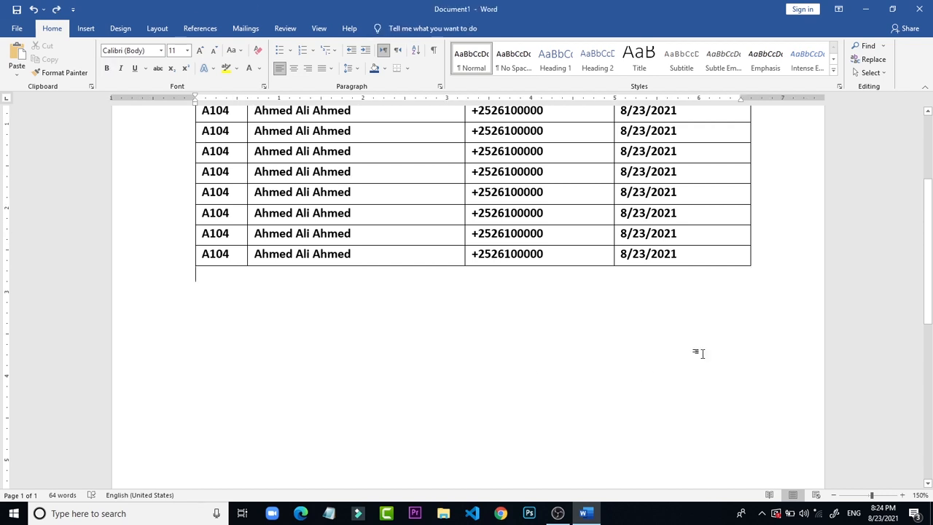
Step: Add an empty row at the end of the table and erase its three inner vertical borders to form one cell
click(725, 253)
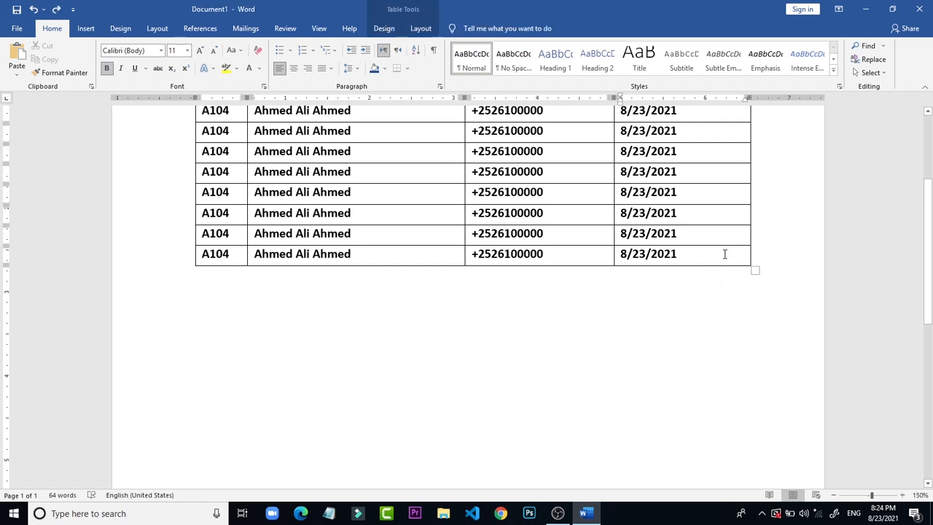
key(Tab)
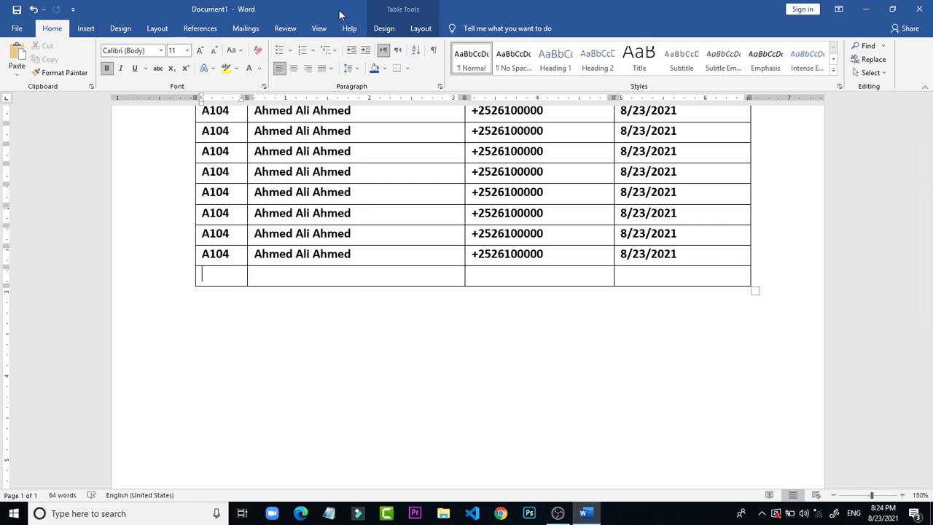
click(422, 28)
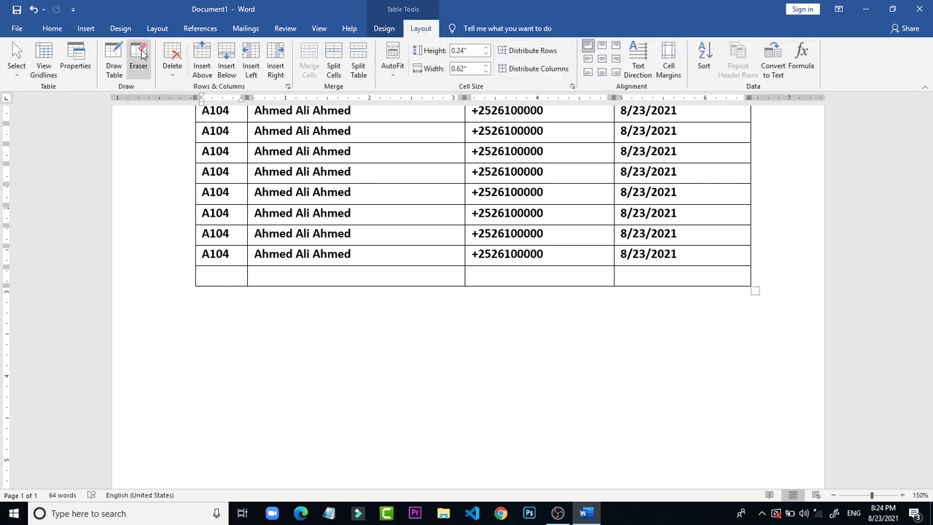
click(138, 65)
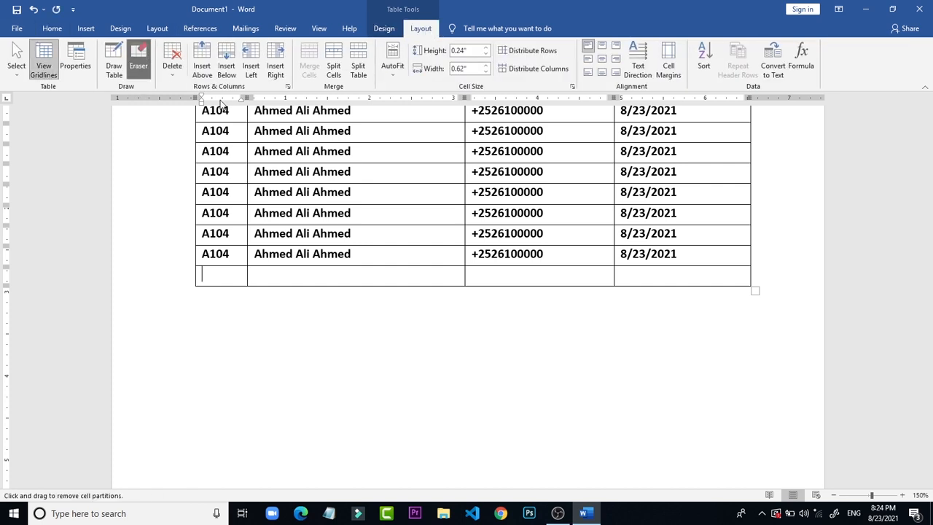
click(469, 274)
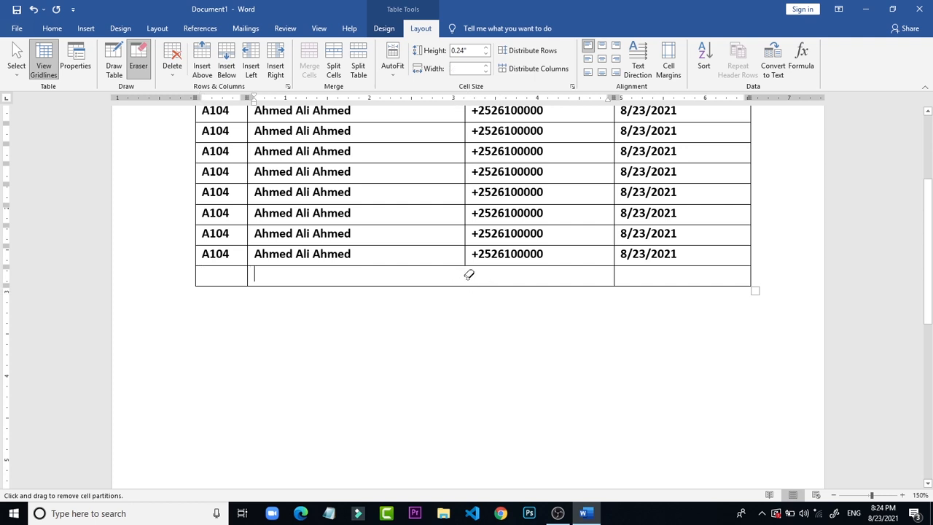
click(616, 275)
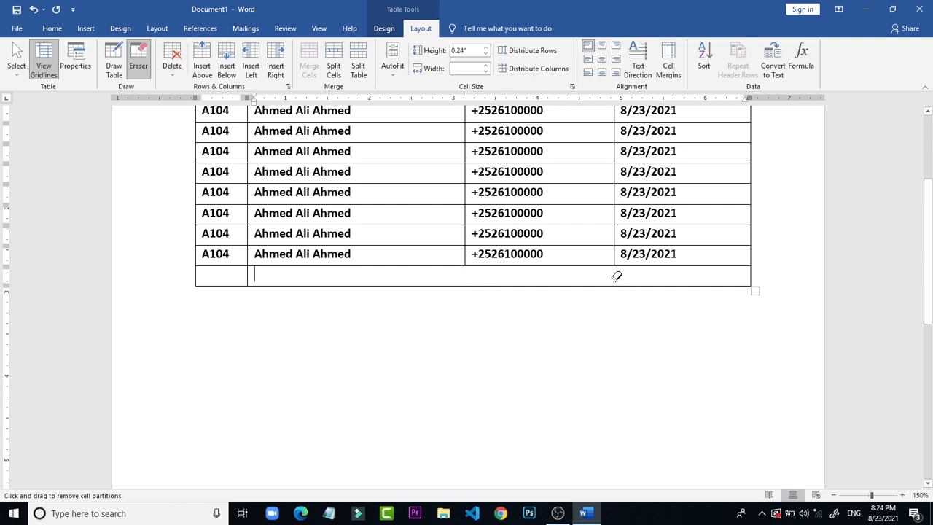
click(251, 273)
key(Escape)
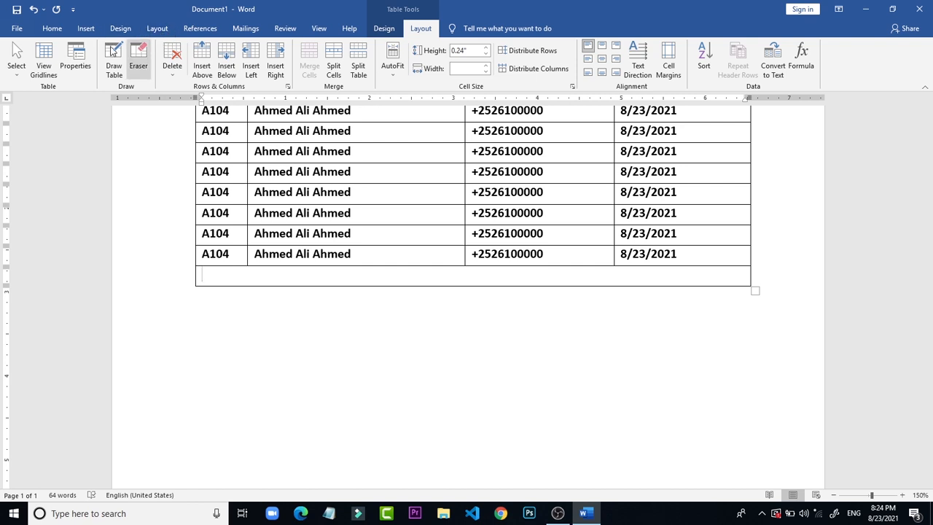
Step: Draw a vertical divider in the merged last row in line with the Telephone–Date border, and redraw it at ¾ pt
click(106, 51)
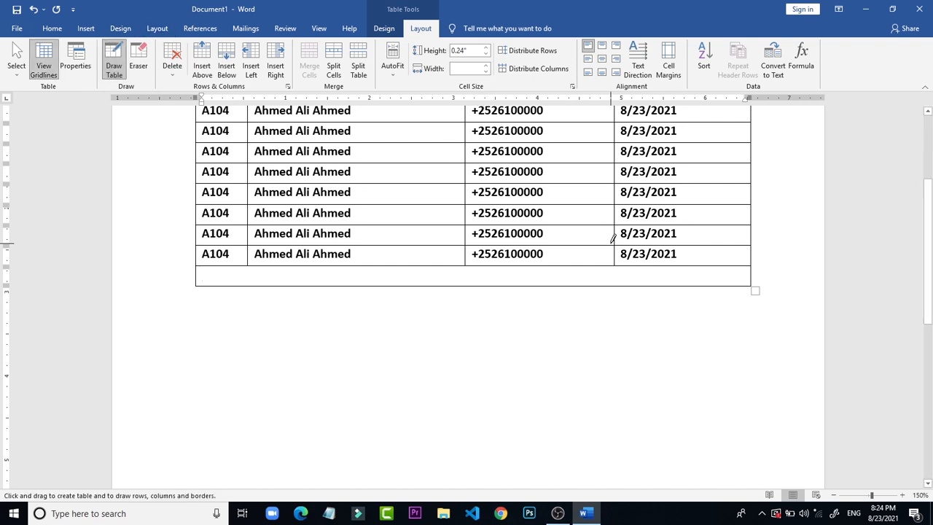
mouse_move(616, 265)
mouse_down()
mouse_move(616, 308)
mouse_move(619, 274)
mouse_move(619, 283)
mouse_up()
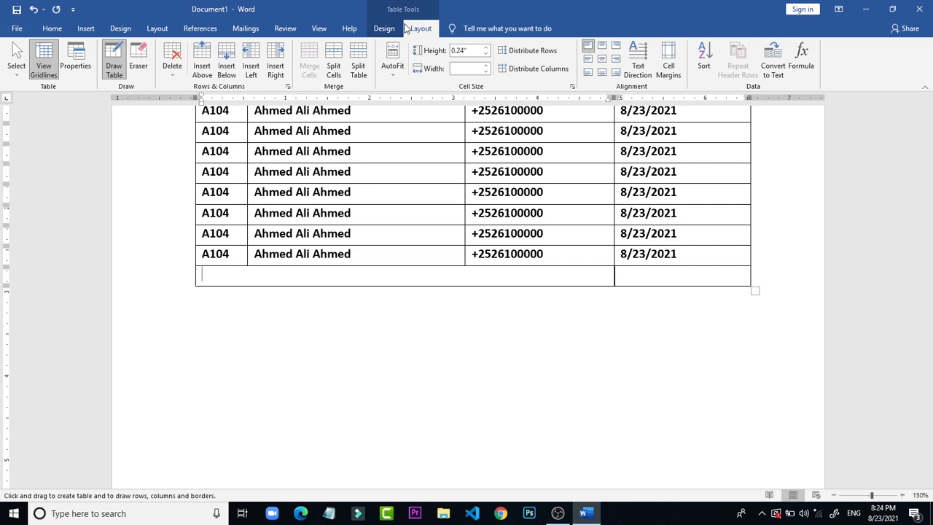
click(384, 28)
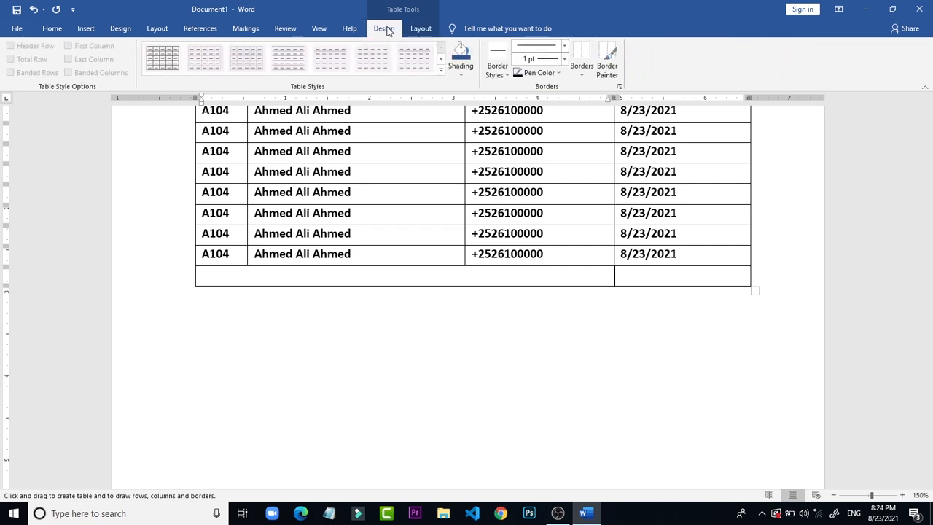
click(564, 62)
click(564, 61)
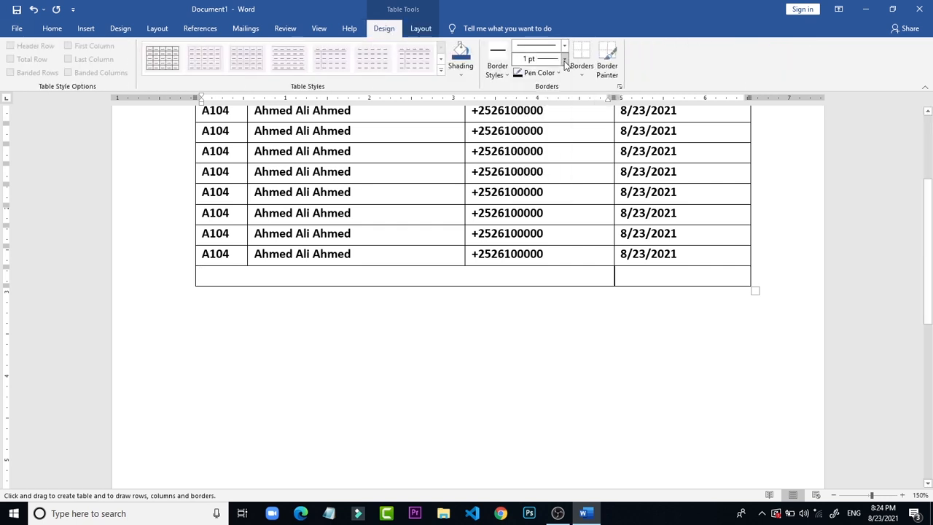
click(565, 61)
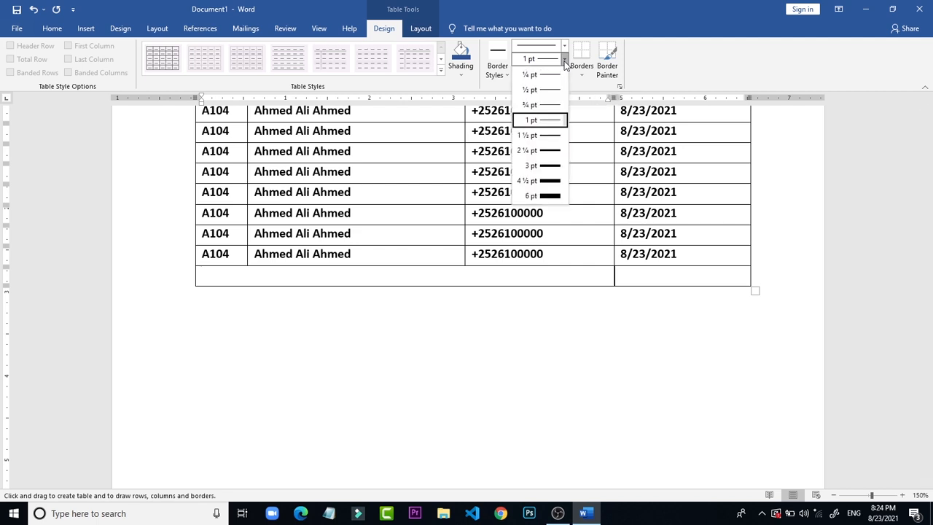
click(551, 107)
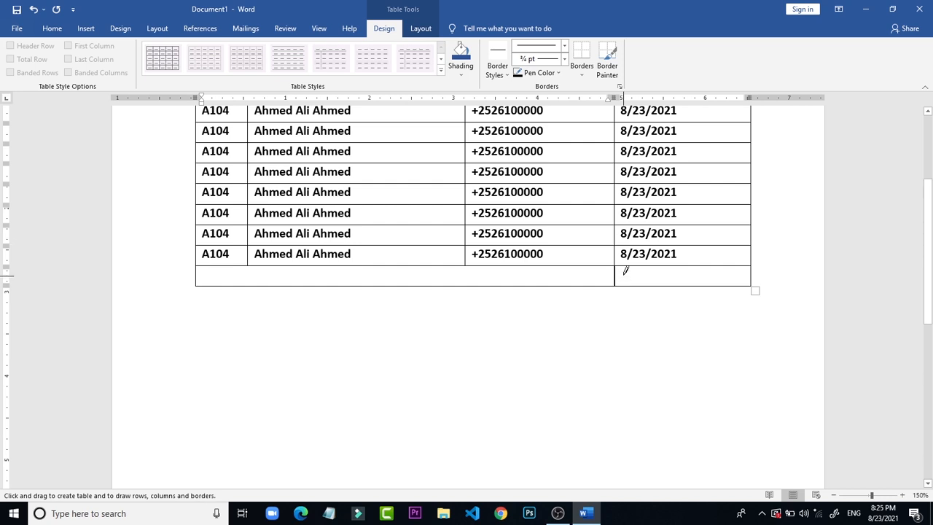
drag(614, 272, 616, 271)
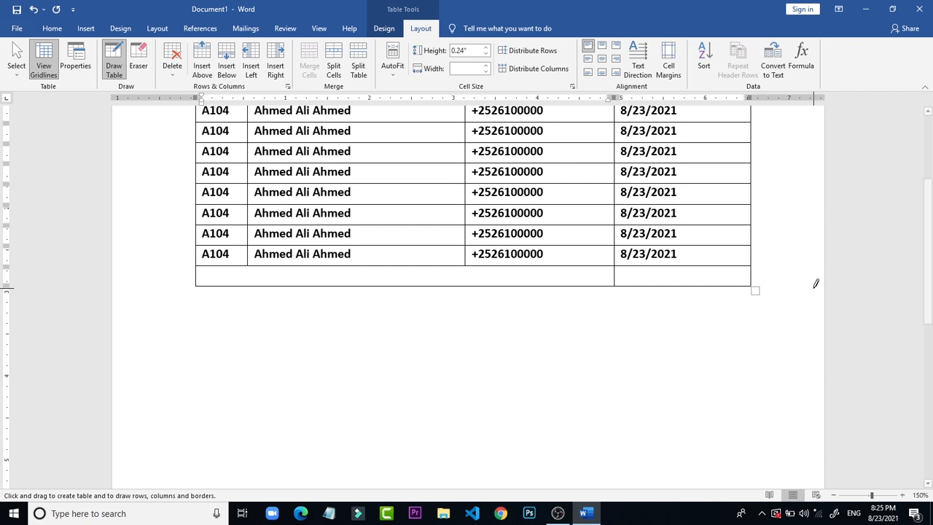
Step: Erase the left and bottom borders of the wide empty cell in the table's last row
click(136, 62)
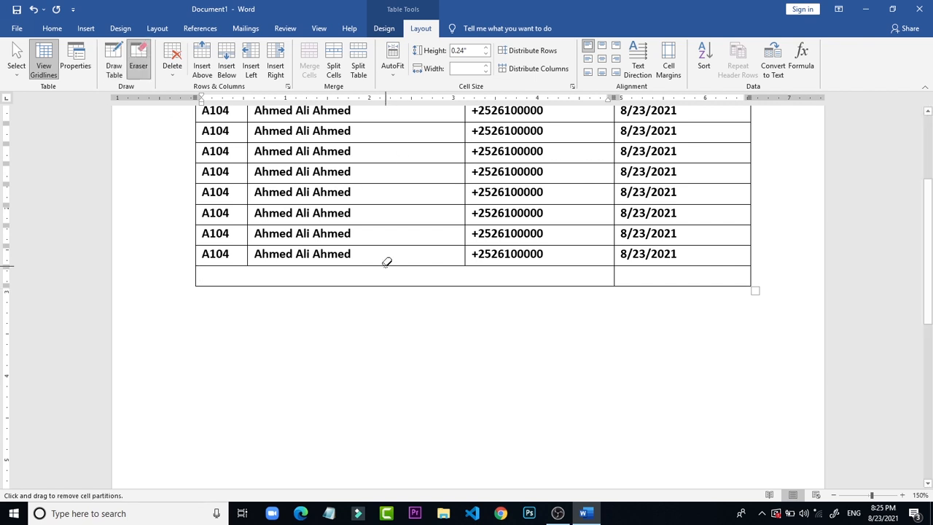
click(420, 284)
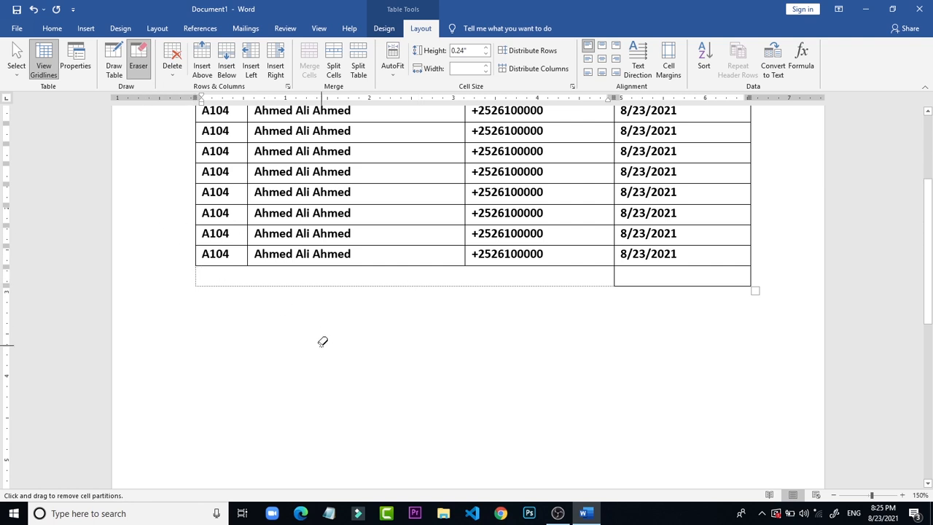
key(Escape)
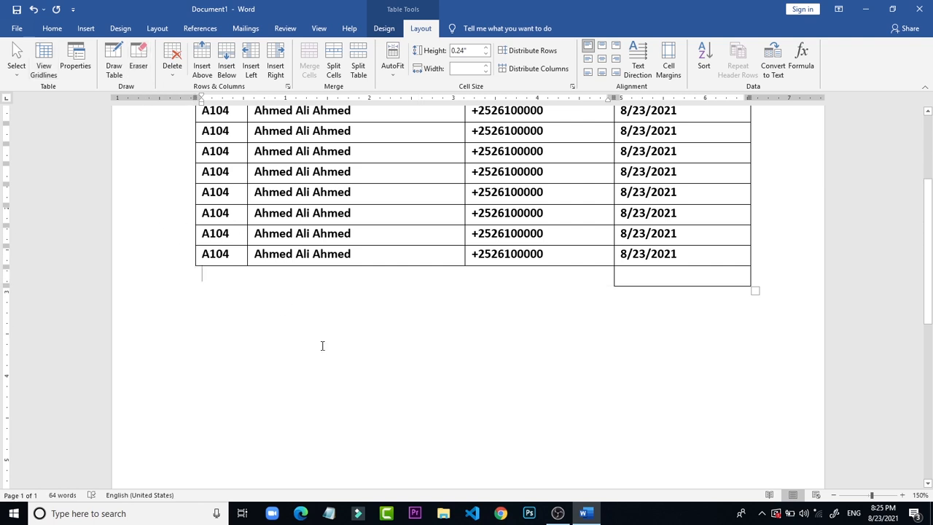
Step: Enter "Total:fghd56e56" in the last row's cell below the Date column
click(651, 276)
text(to)
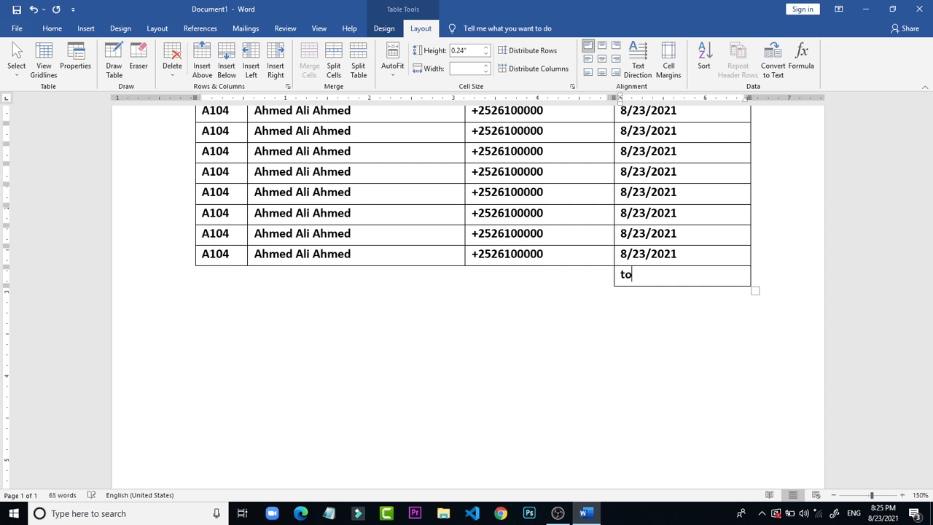
text(tal )
text(fghd56e56)
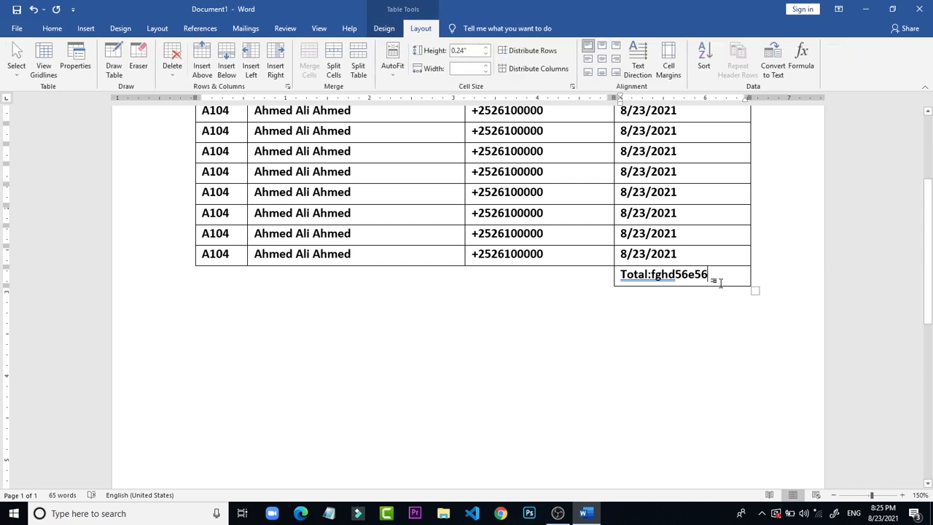
Step: Add a new row below the Total row and erase the horizontal border between the two wide empty cells
key(Tab)
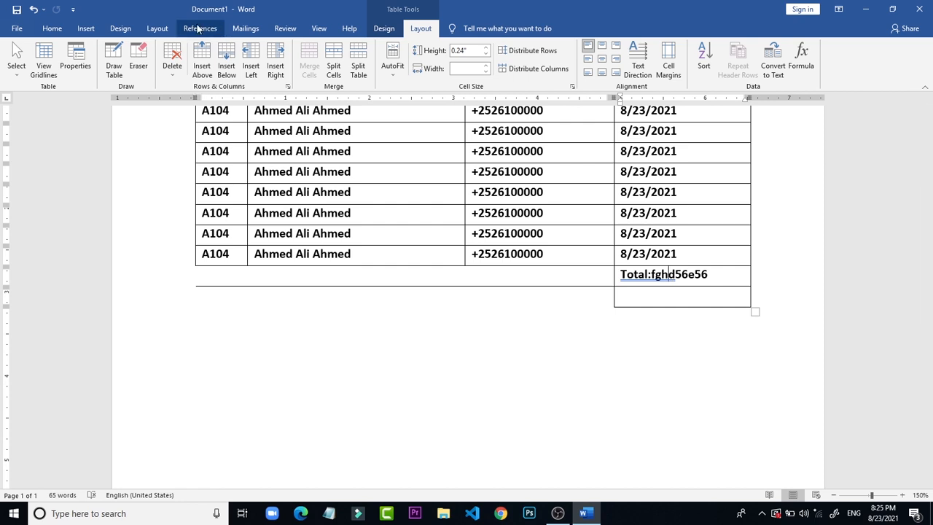
click(136, 55)
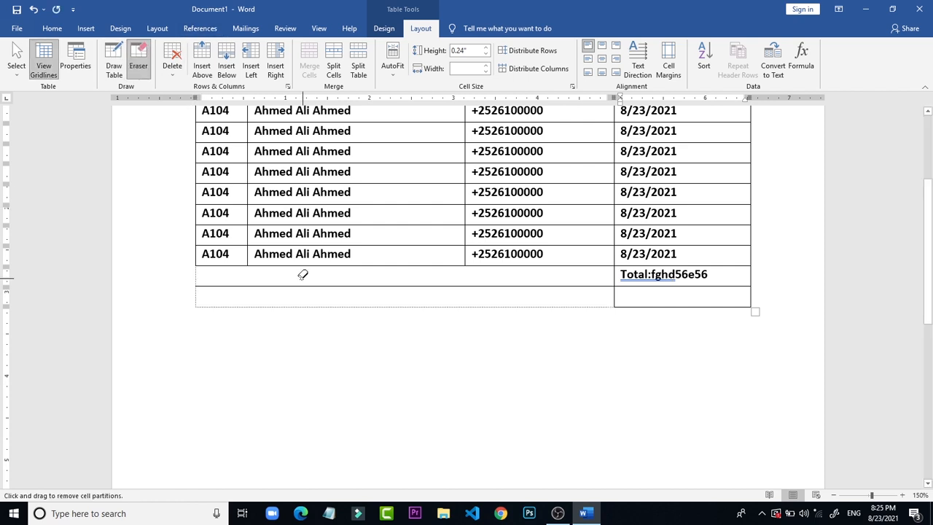
click(299, 285)
click(396, 376)
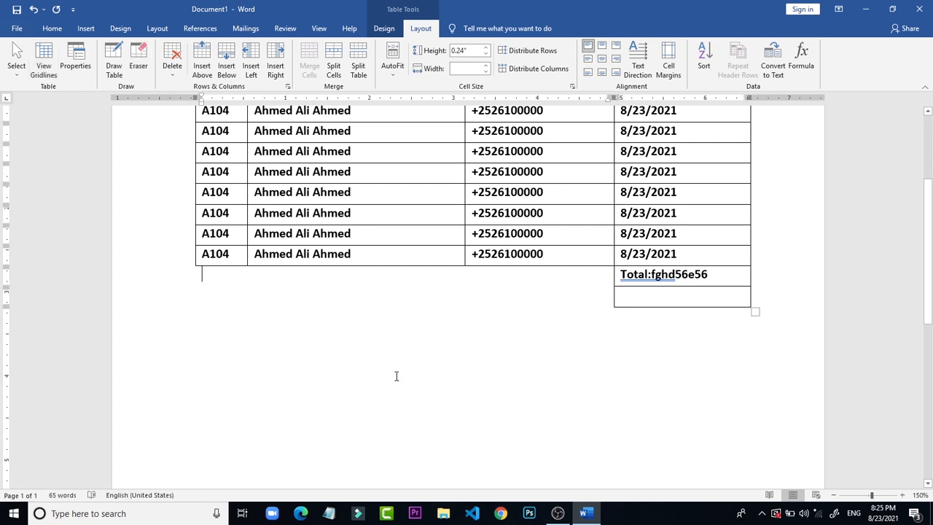
click(663, 315)
click(652, 298)
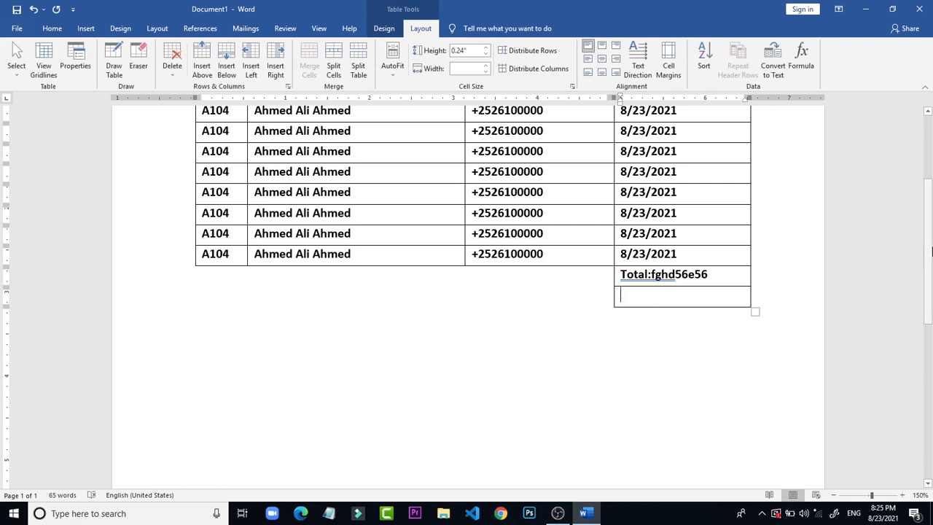
drag(932, 252, 932, 208)
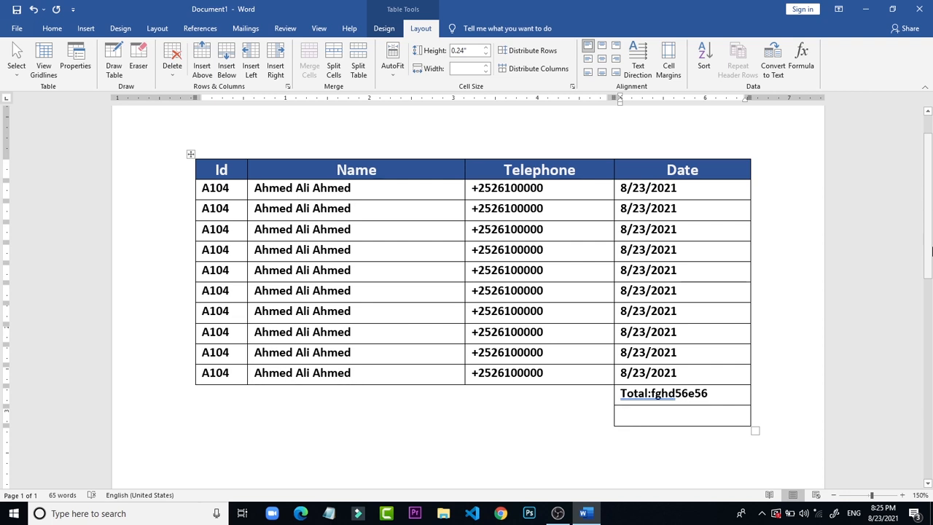
click(699, 126)
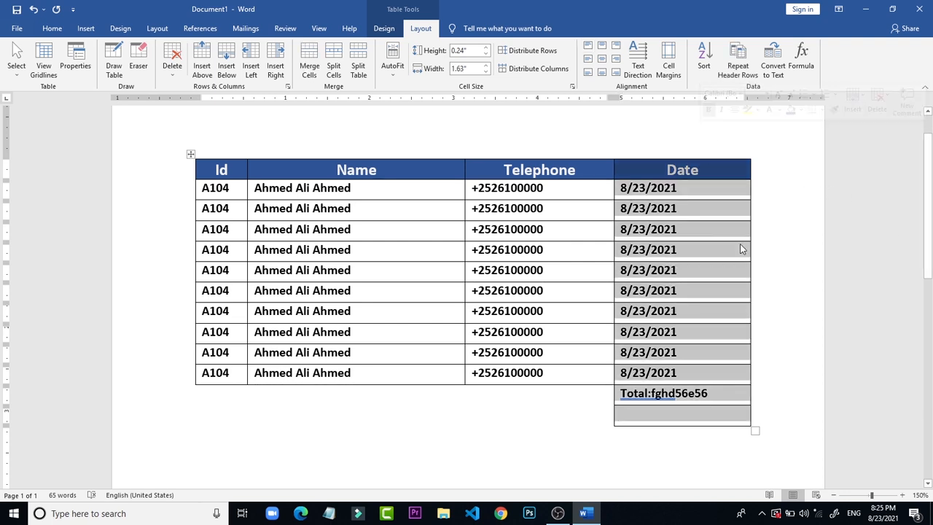
click(766, 316)
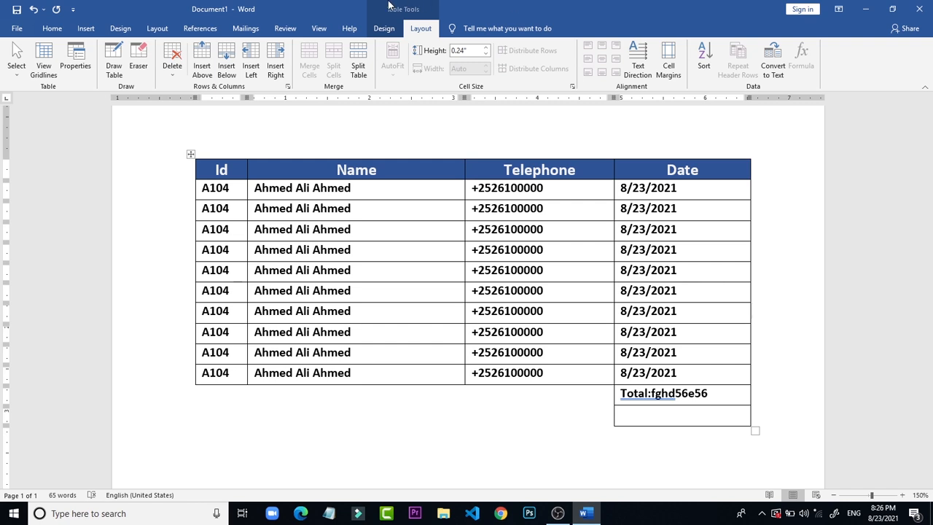
Step: Set the table border pen colour to yellow with the Border Painter active
click(383, 28)
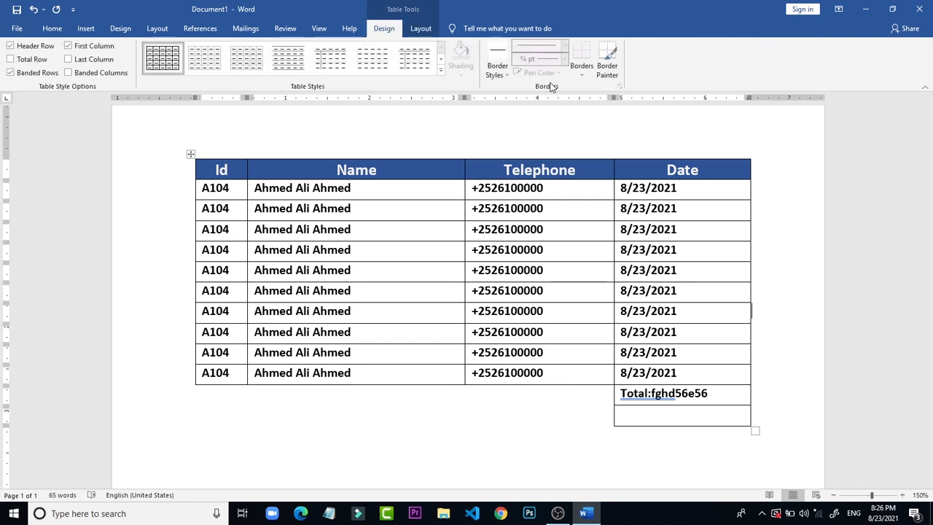
click(500, 232)
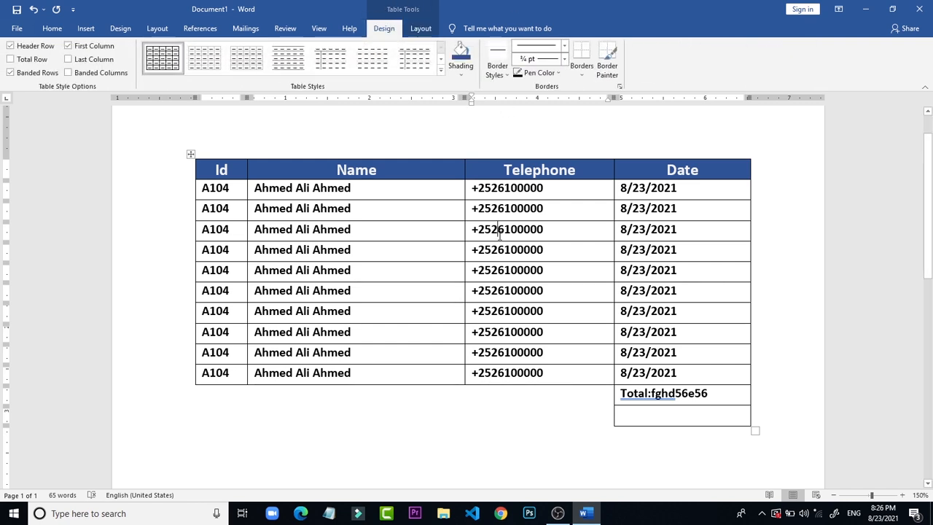
click(470, 73)
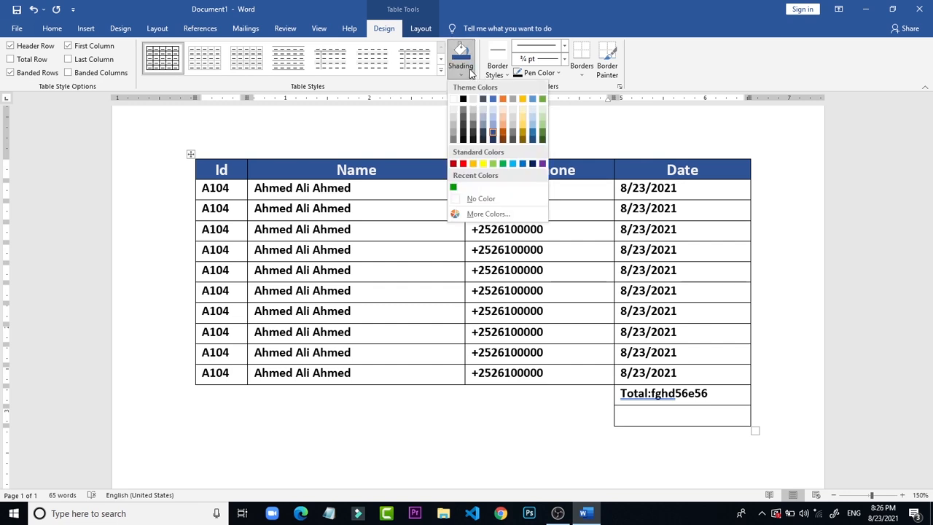
click(559, 74)
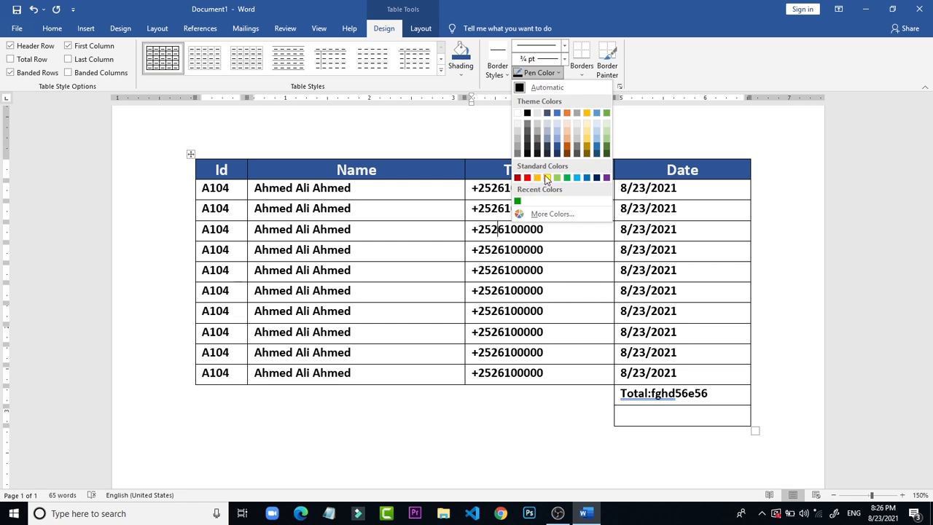
click(546, 178)
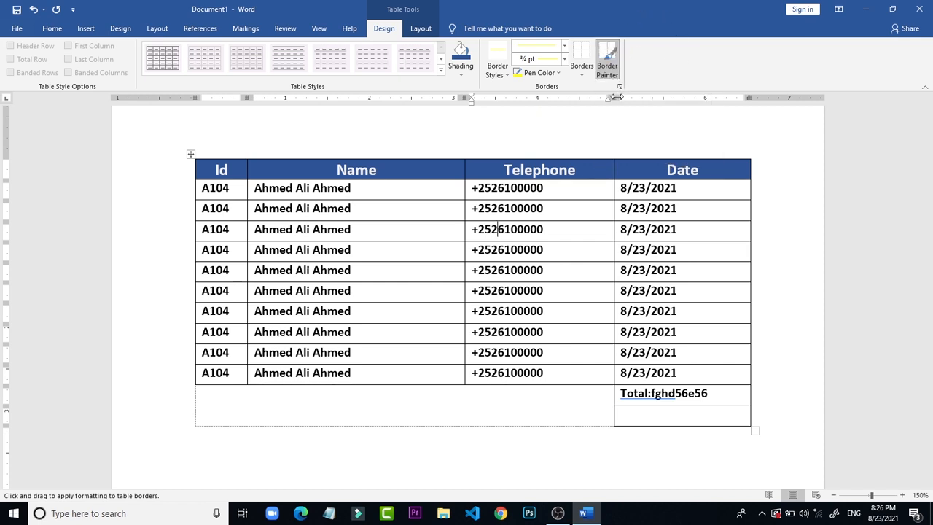
click(607, 70)
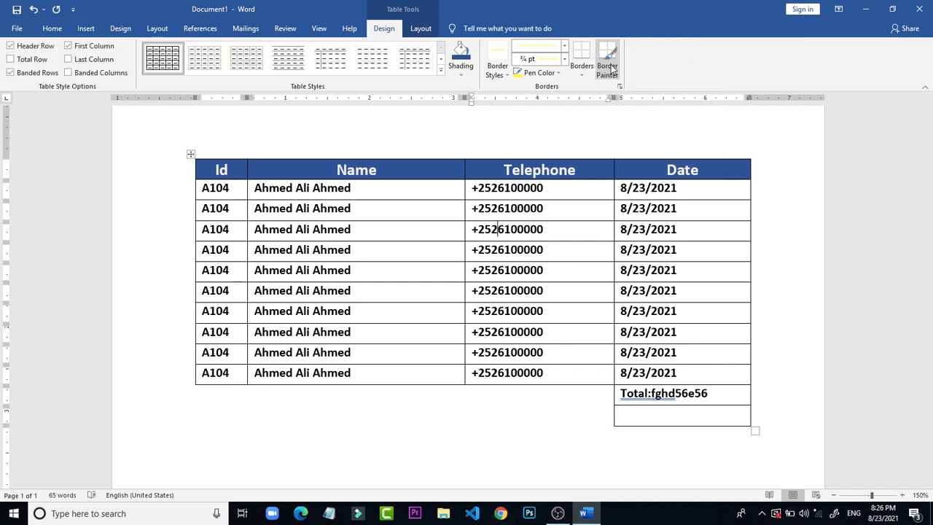
click(605, 69)
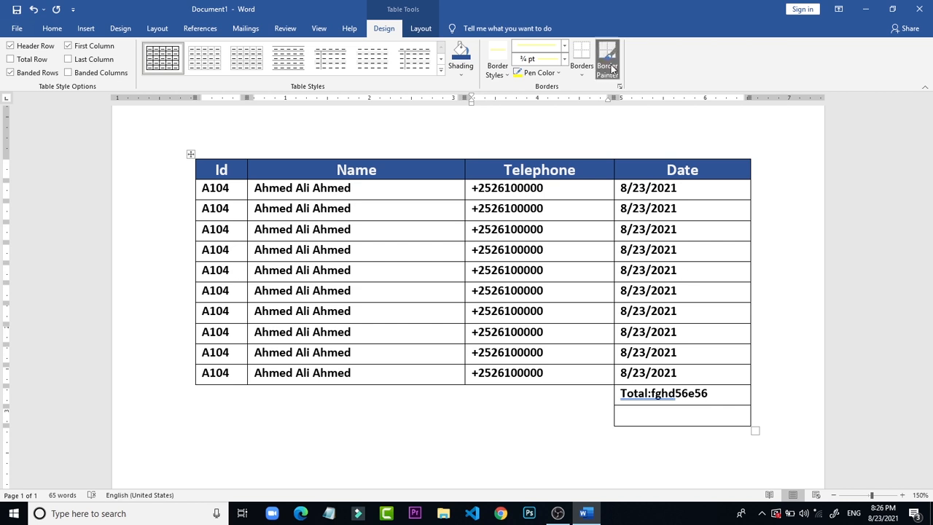
Step: Set the pen weight to 1 pt and paint the border between the Name and Telephone columns from header to last data row
click(564, 59)
click(540, 104)
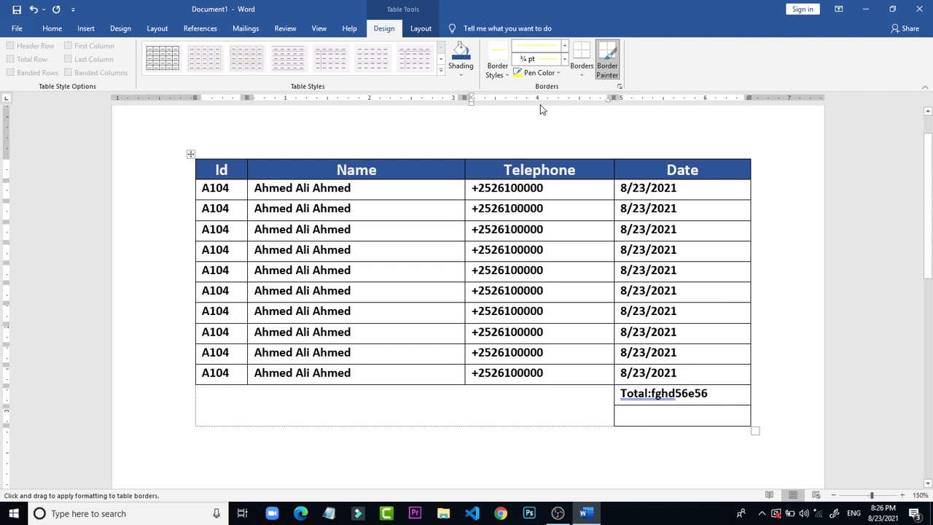
click(542, 65)
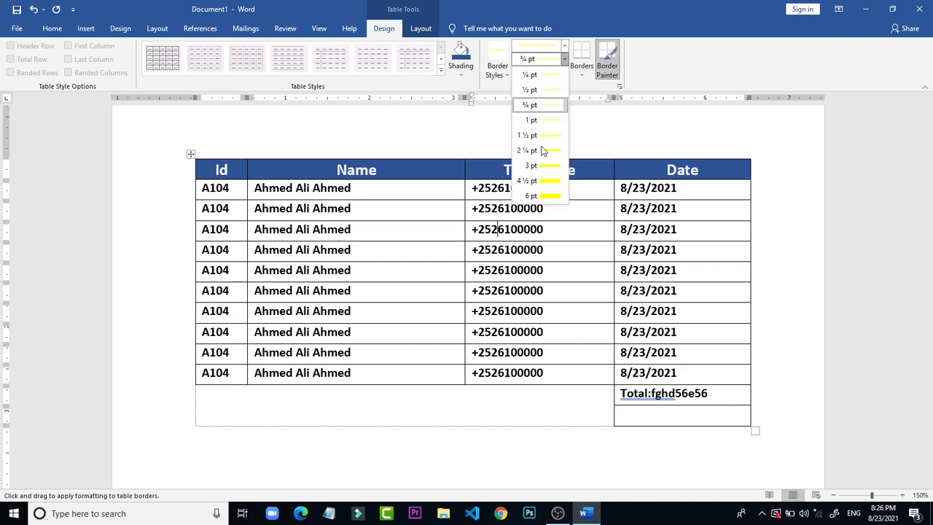
click(530, 120)
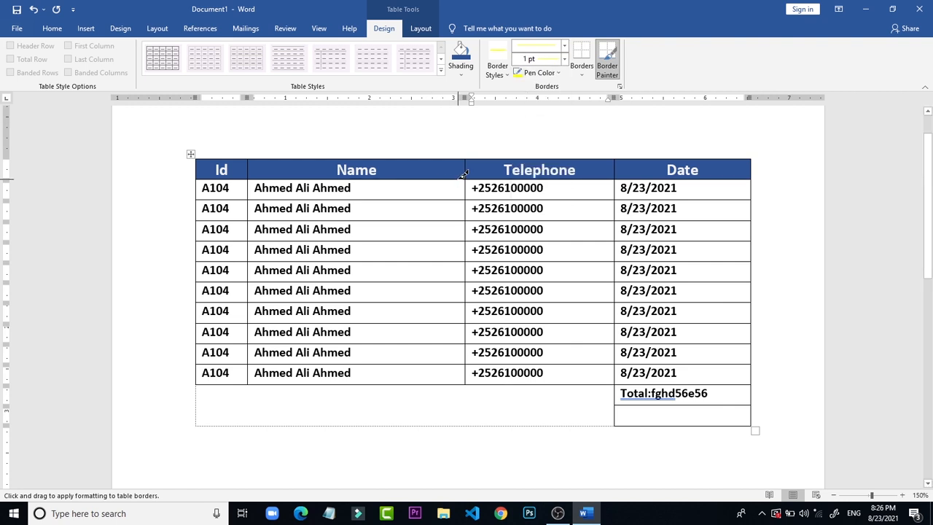
mouse_move(470, 162)
mouse_down()
mouse_move(444, 355)
mouse_move(468, 385)
mouse_up()
drag(463, 352, 465, 368)
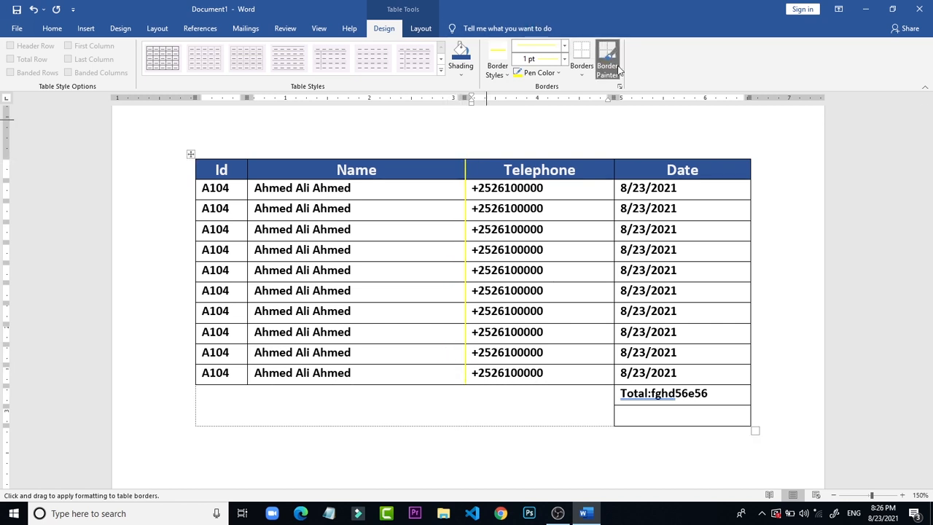
Step: Paint the border between the Id and Name columns light blue, undoing the stray stroke under a Name cell
click(543, 73)
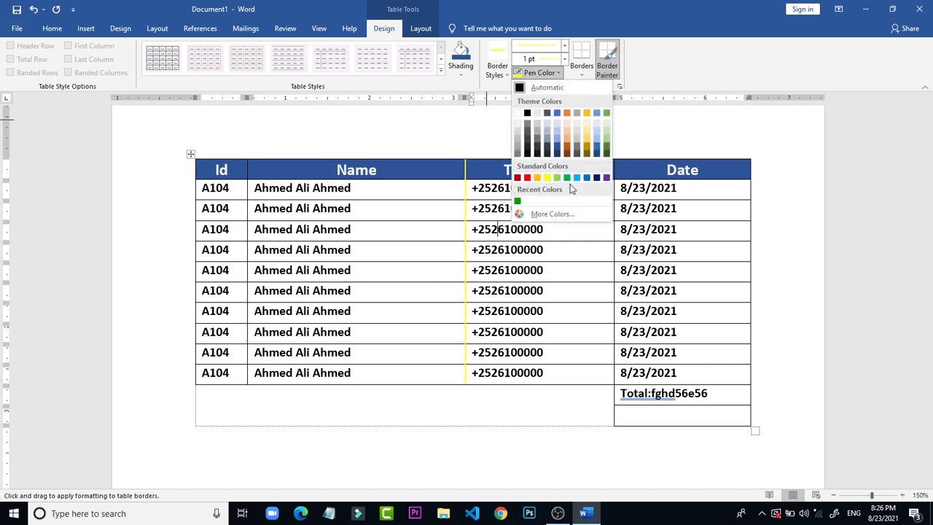
click(578, 179)
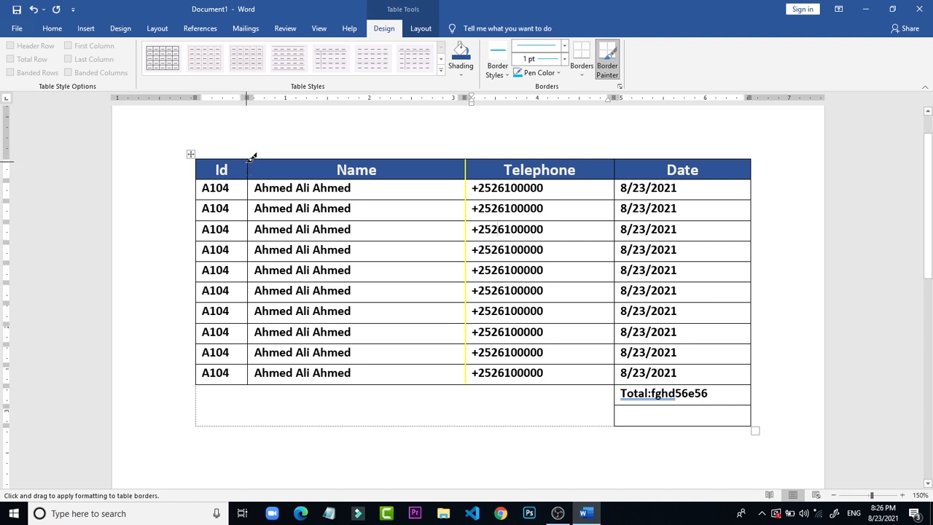
mouse_move(250, 157)
mouse_down()
mouse_move(239, 375)
mouse_move(249, 377)
mouse_move(248, 191)
mouse_move(248, 290)
mouse_move(278, 238)
mouse_move(248, 326)
mouse_move(249, 357)
mouse_up()
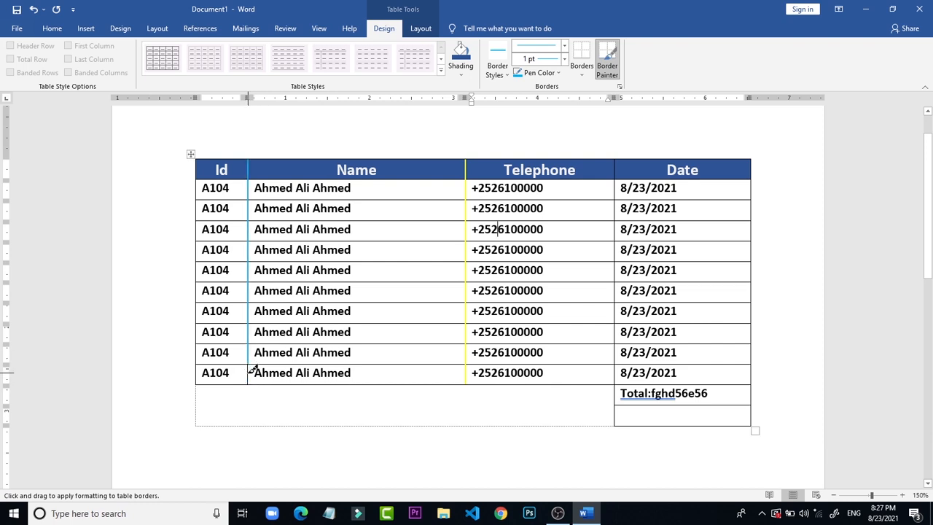
click(415, 277)
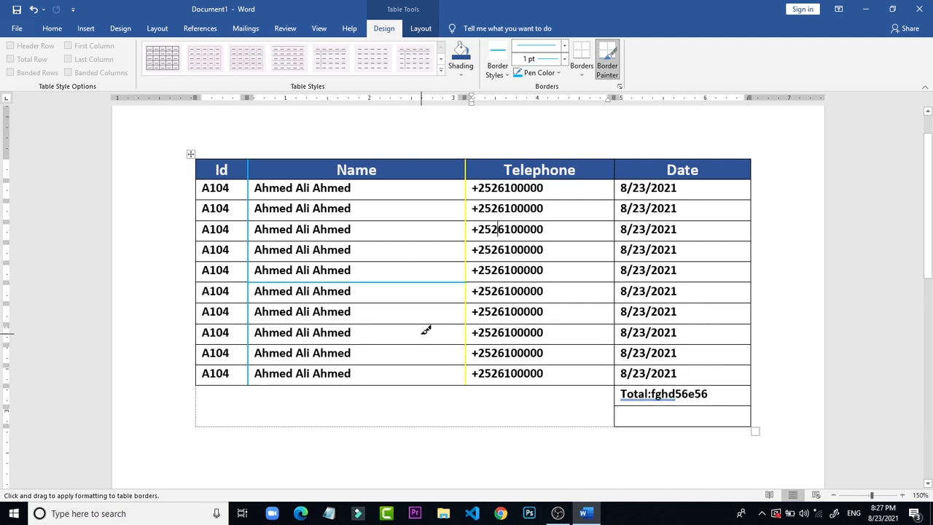
key(ctrl+z)
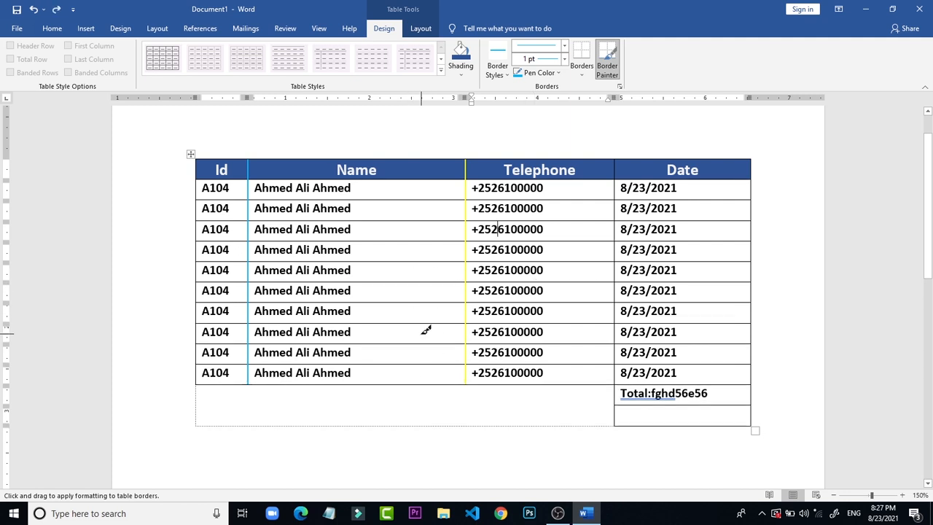
Step: Paint the border between the Telephone and Date columns red from the header through the last data row
click(559, 75)
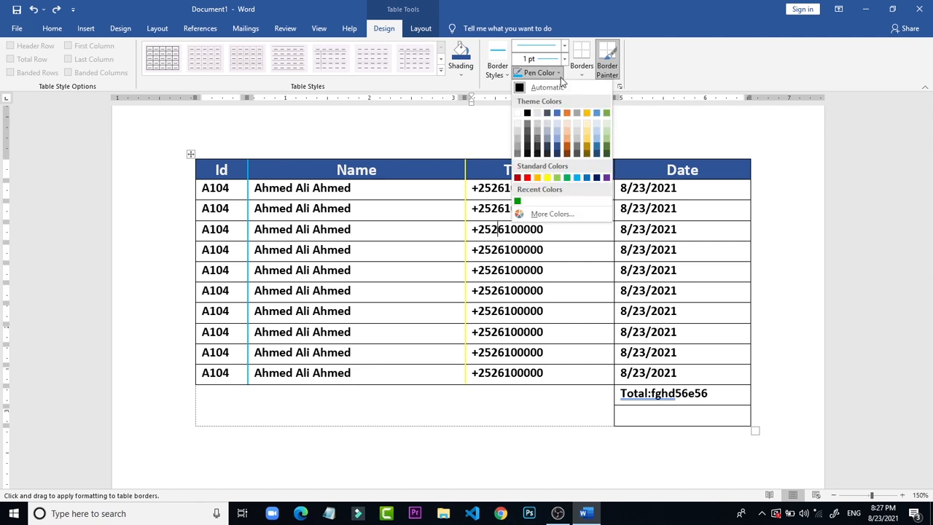
click(527, 178)
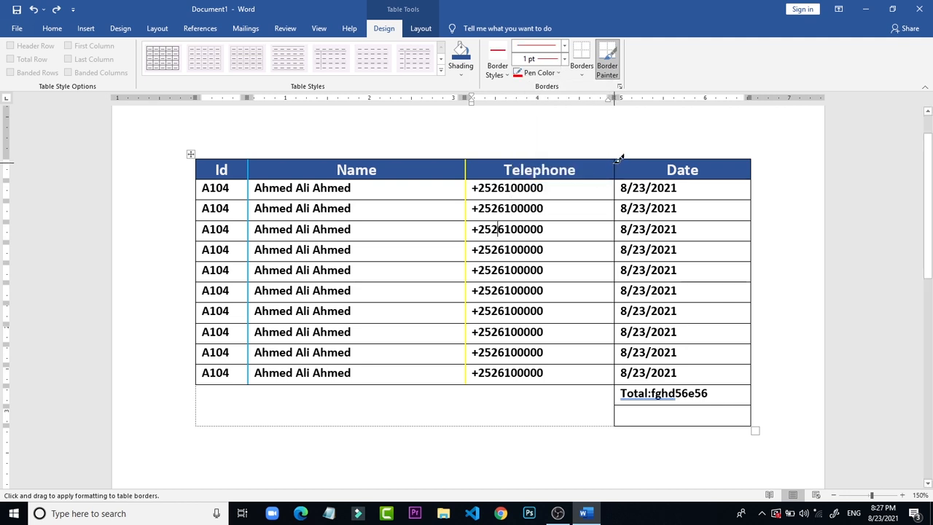
drag(618, 158, 617, 362)
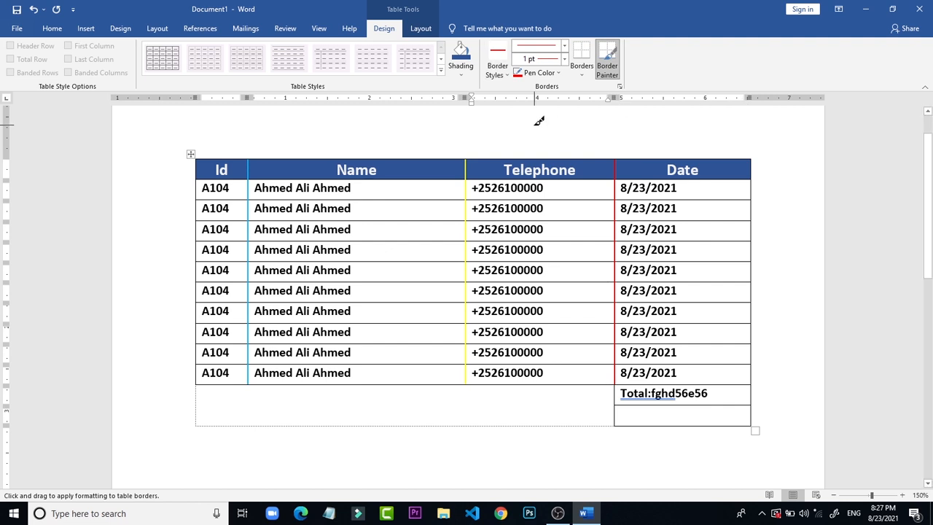
Step: Paint the outer right border of the Date column blue with the Border Painter
click(605, 61)
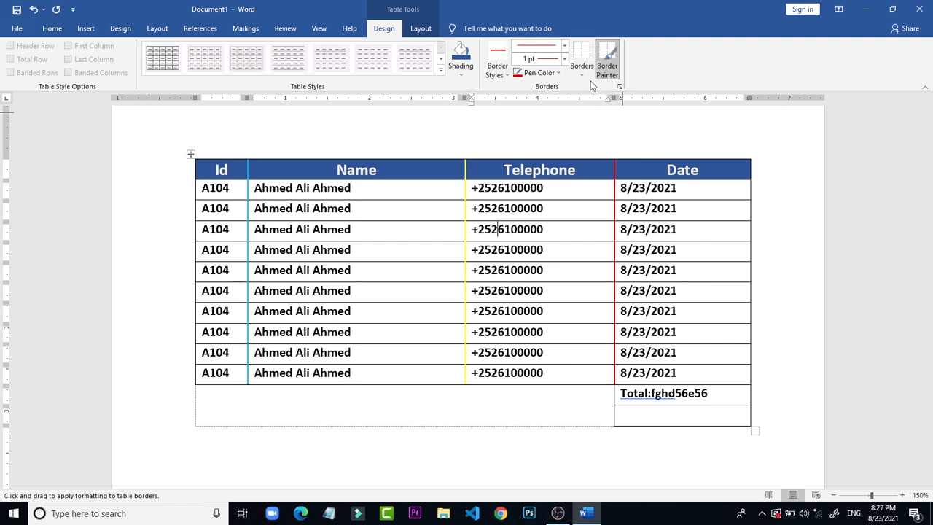
click(542, 73)
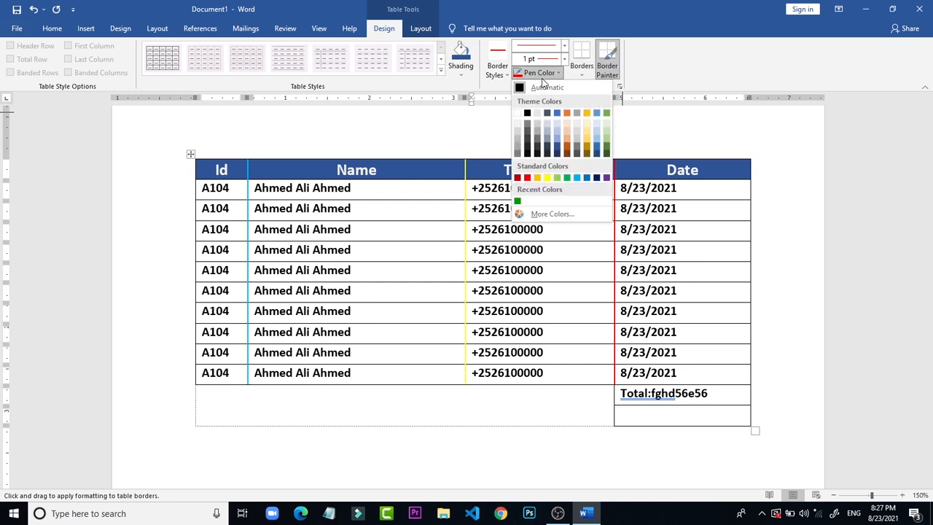
click(587, 177)
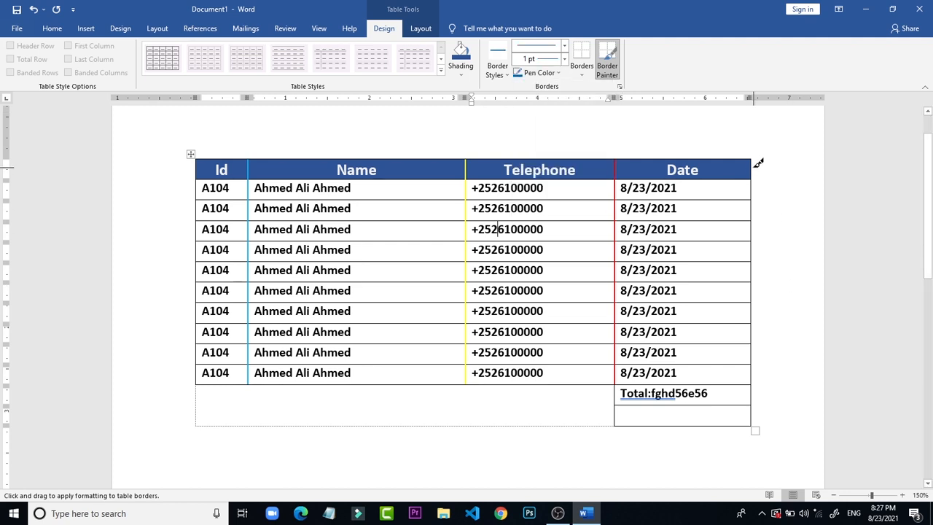
drag(755, 158, 758, 372)
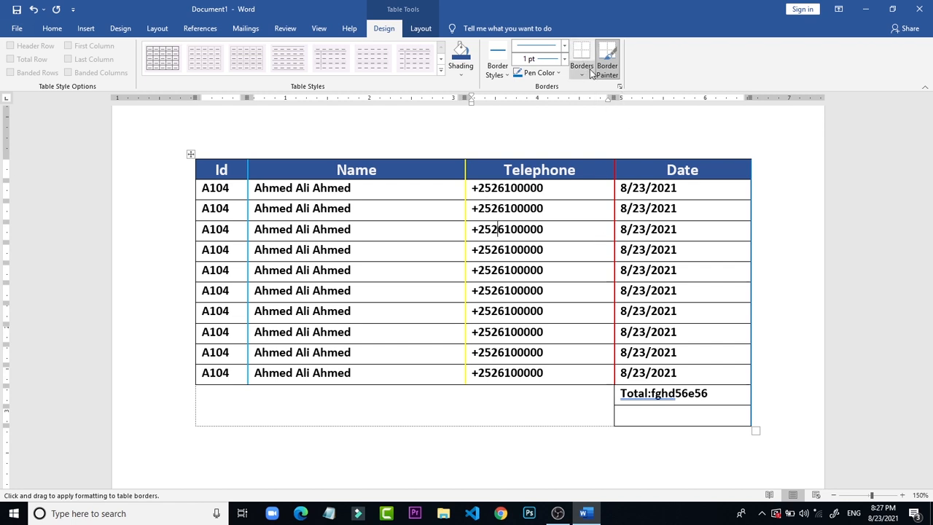
Step: Extend the red border down the inner side of the Total cell and the empty cell below it
click(539, 73)
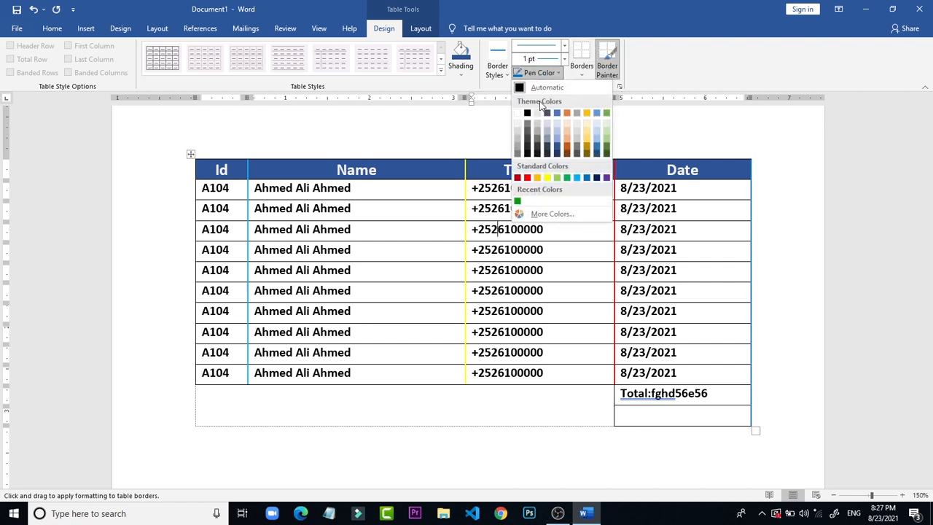
click(528, 177)
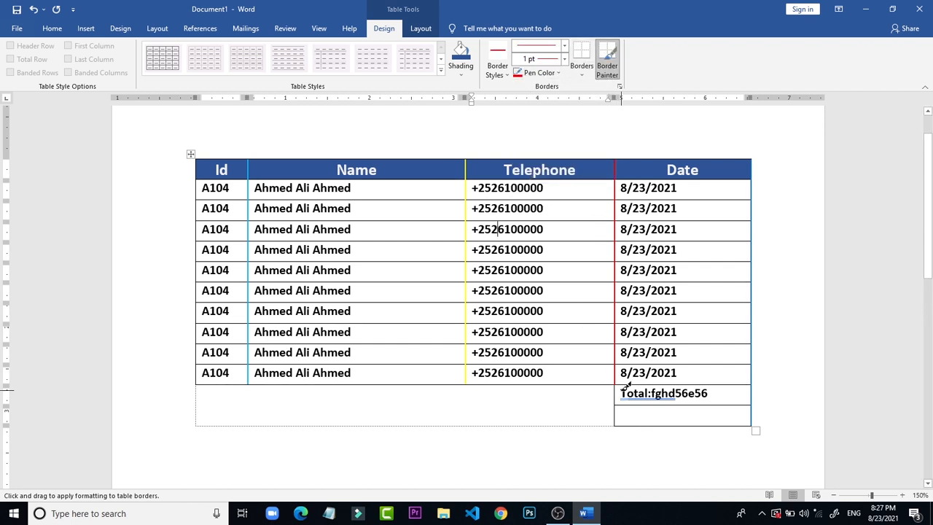
drag(617, 384, 617, 419)
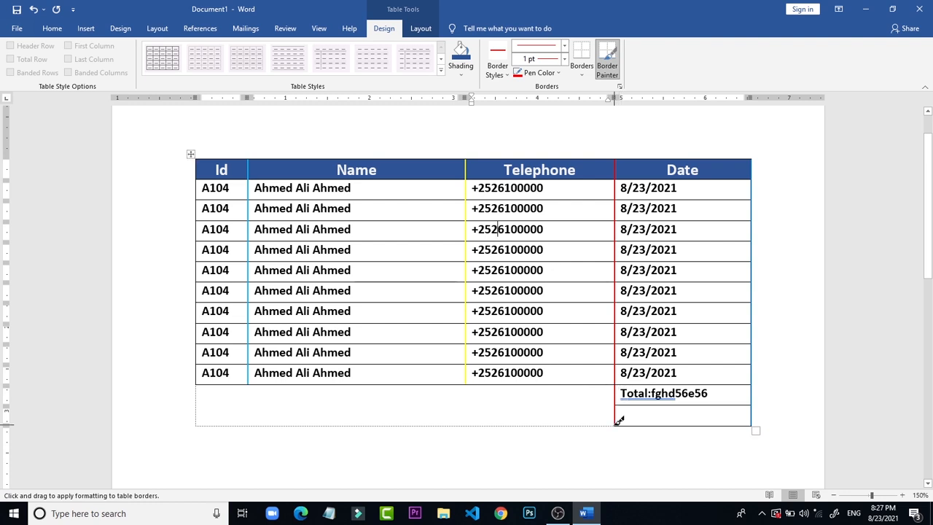
Step: Paint the outer border of the Id column in the recently used green from the header through the last data row, and stop border painting
click(554, 73)
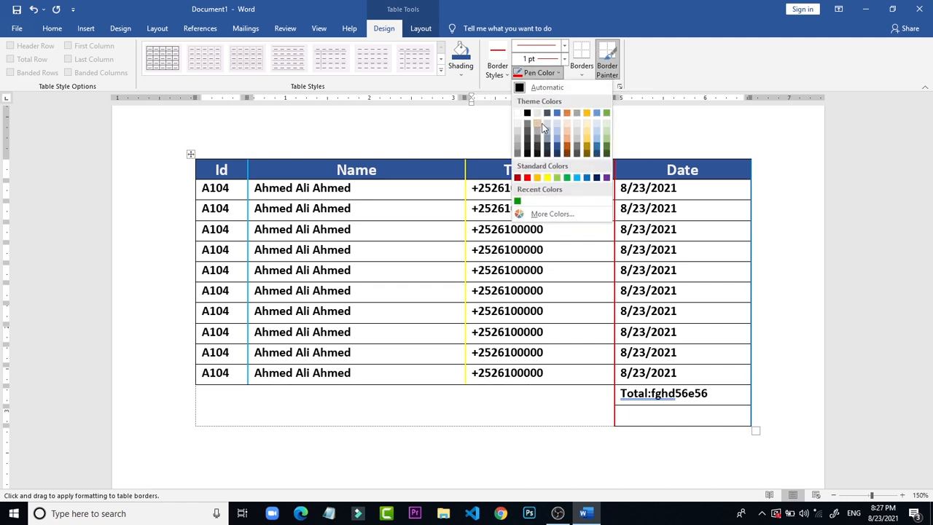
click(517, 202)
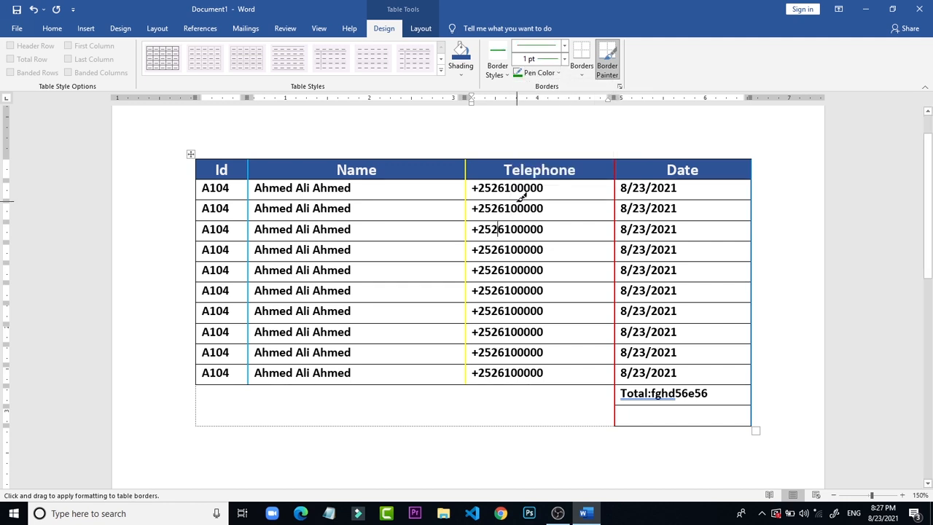
click(615, 50)
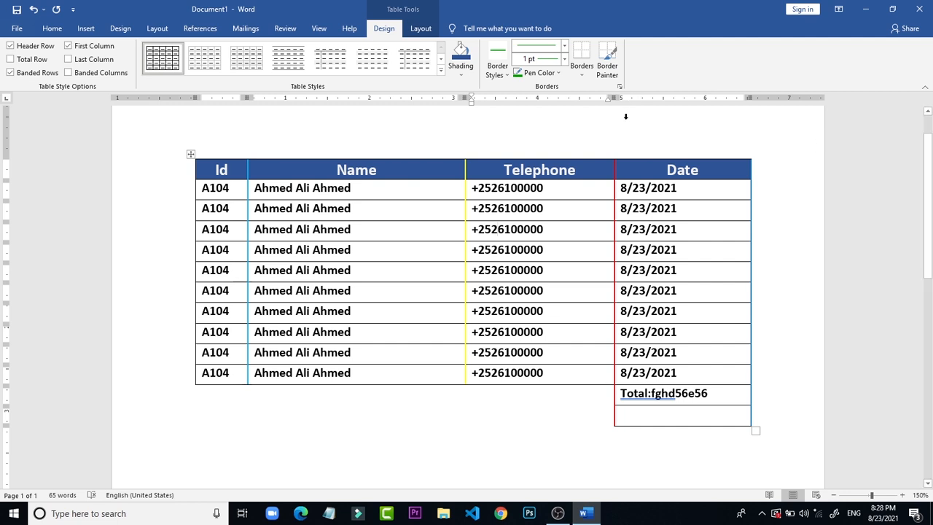
click(610, 59)
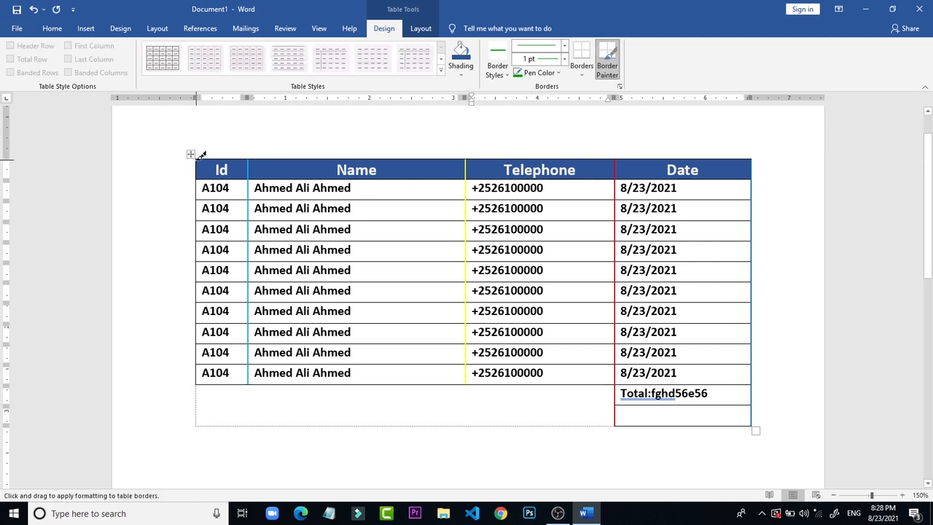
mouse_move(196, 155)
mouse_down()
mouse_move(200, 388)
mouse_move(199, 355)
mouse_move(200, 367)
mouse_up()
click(164, 226)
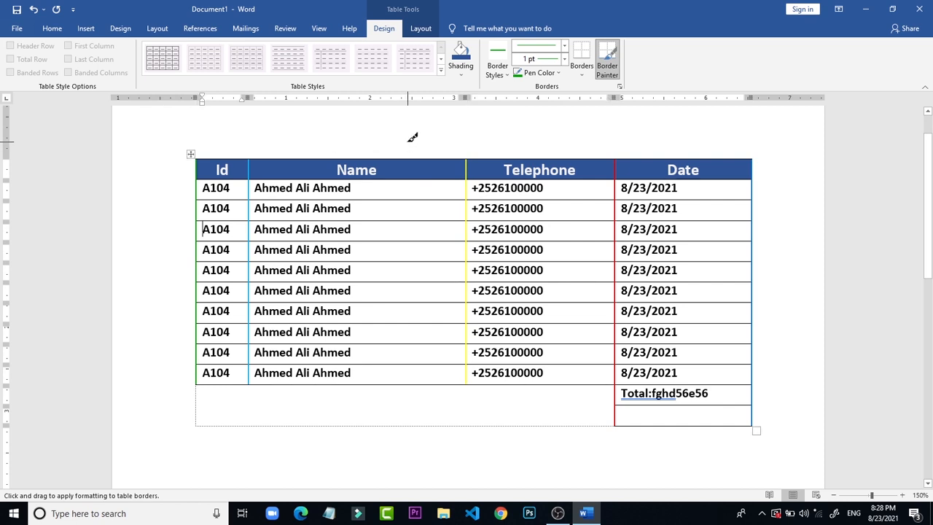
key(Escape)
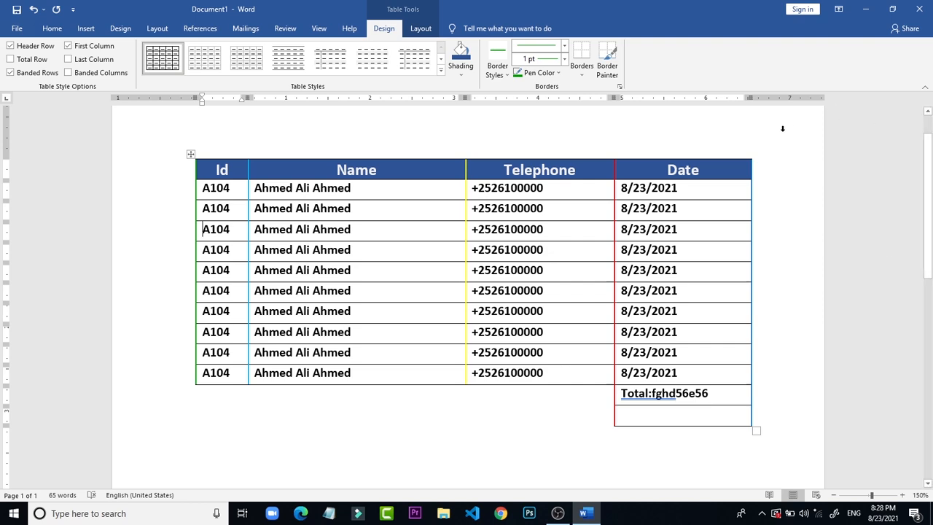
Step: Insert a new table with 7 columns and 5 rows, keeping the fixed automatic column width
drag(930, 160, 931, 286)
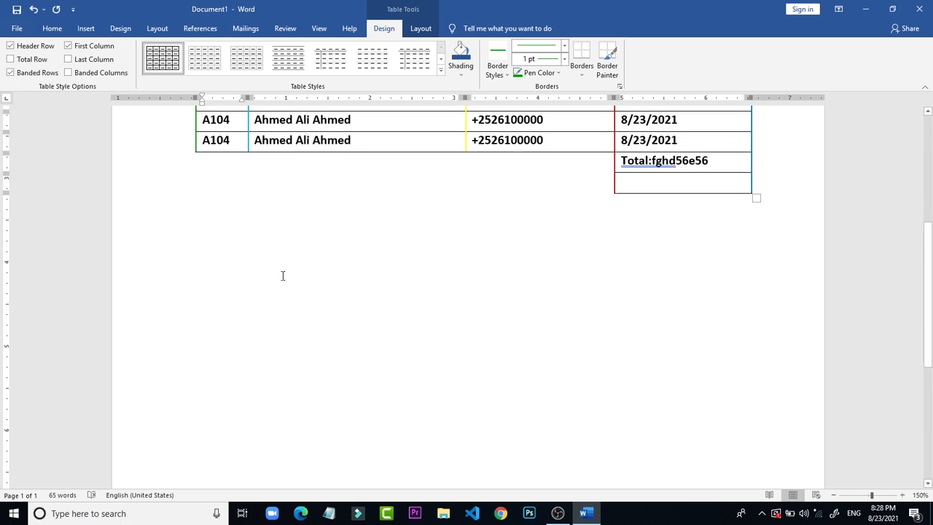
click(44, 28)
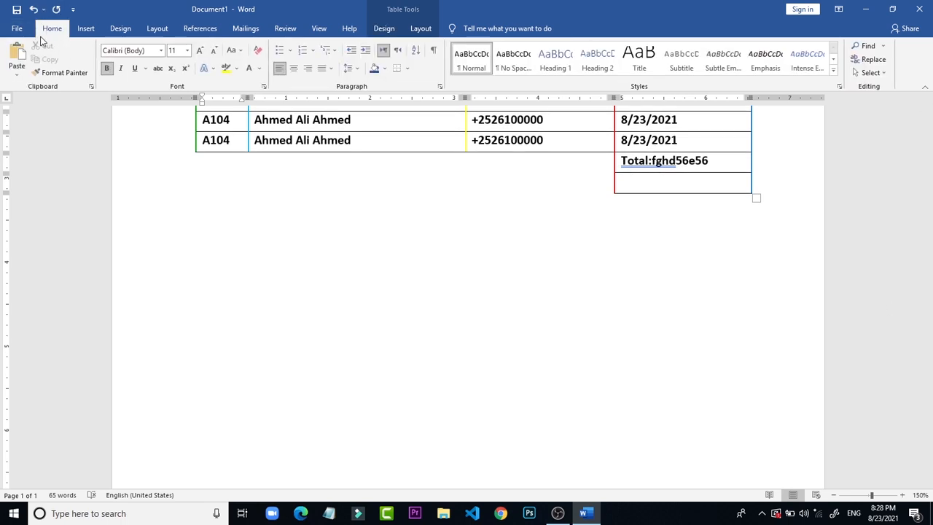
click(16, 28)
click(16, 34)
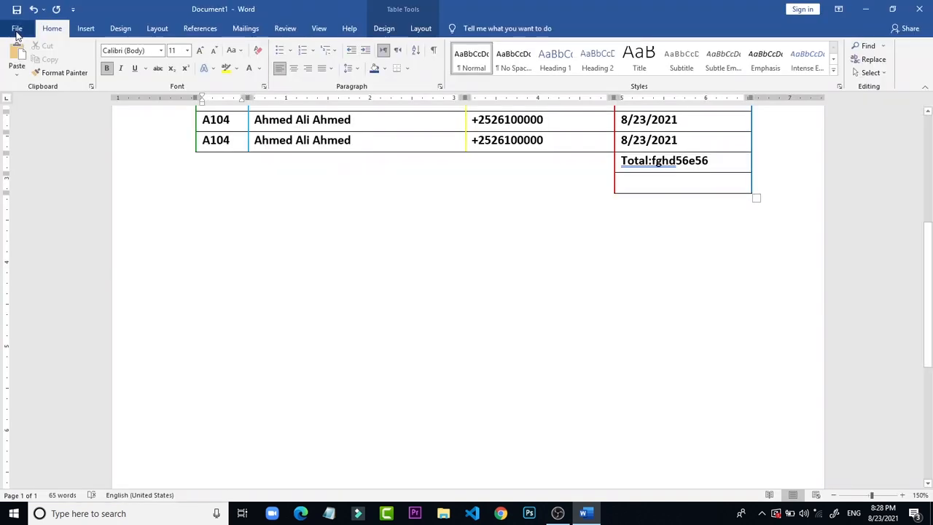
click(92, 33)
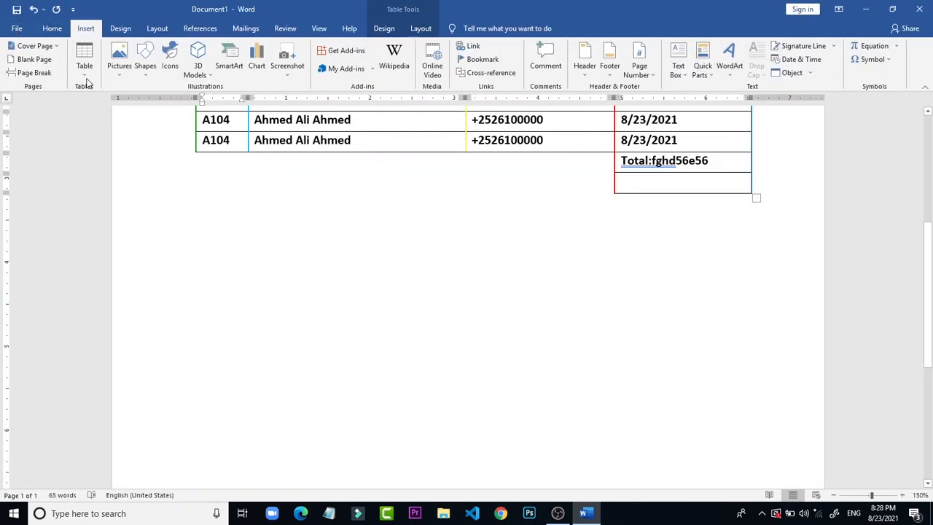
click(85, 60)
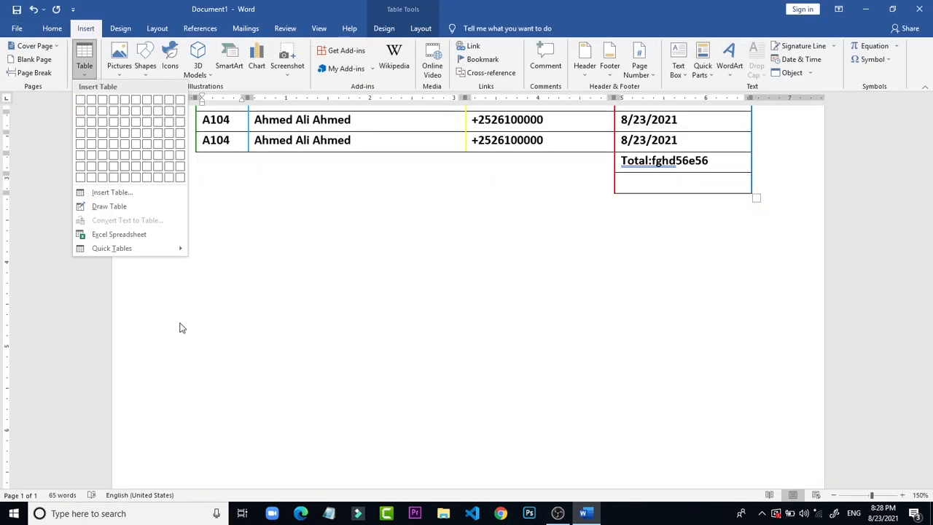
click(113, 193)
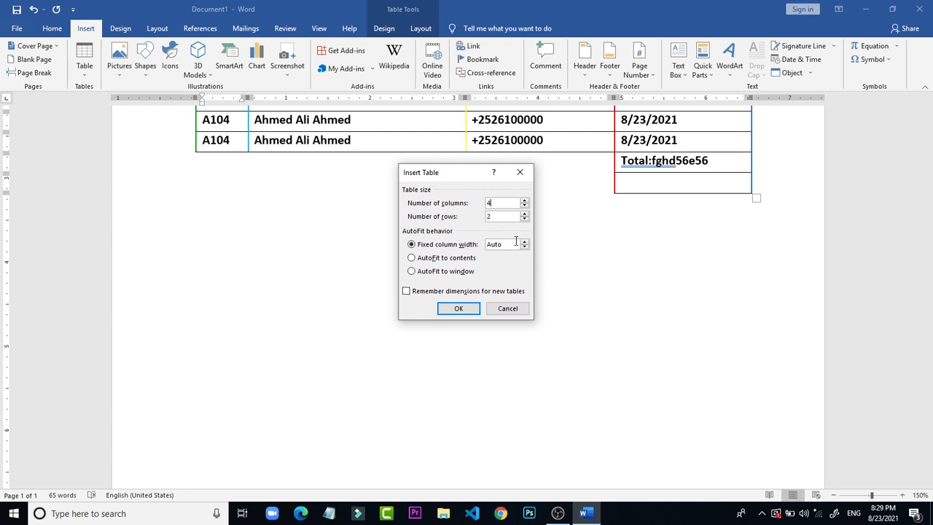
double_click(504, 217)
text(5)
double_click(493, 203)
click(457, 309)
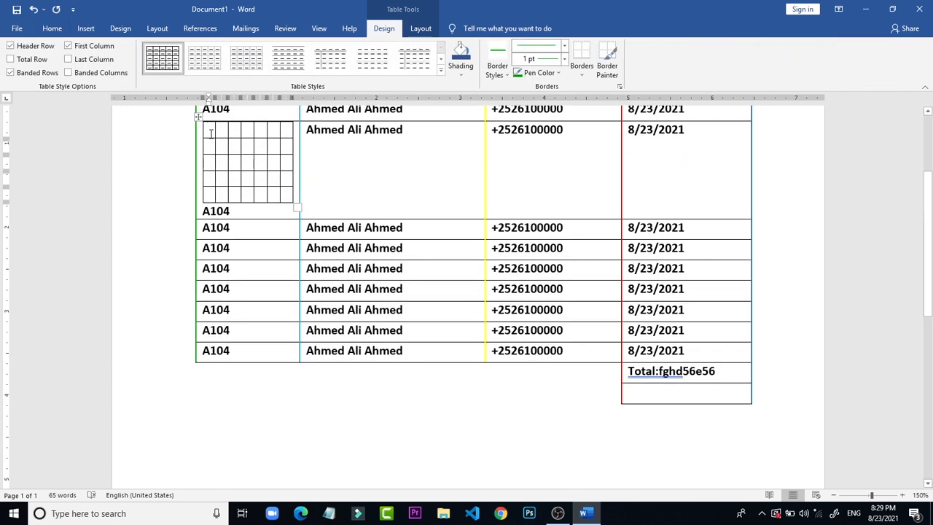
Step: Move the new small table out of the Id column into the blank area below the main table
drag(199, 117, 236, 347)
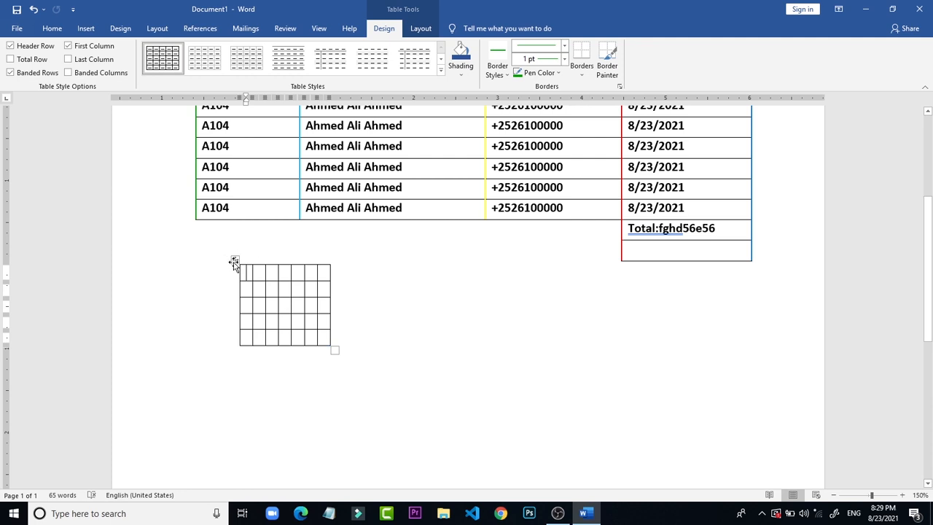
drag(235, 261, 559, 357)
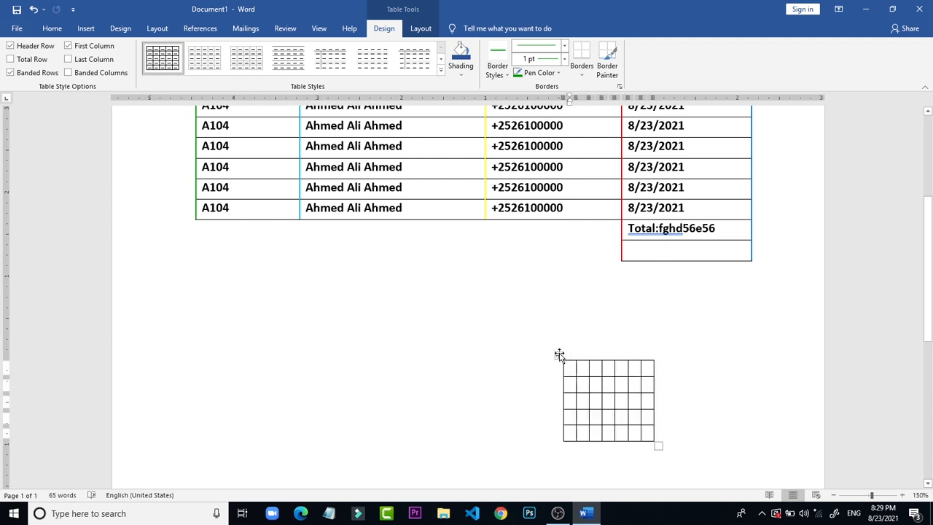
drag(557, 355, 232, 351)
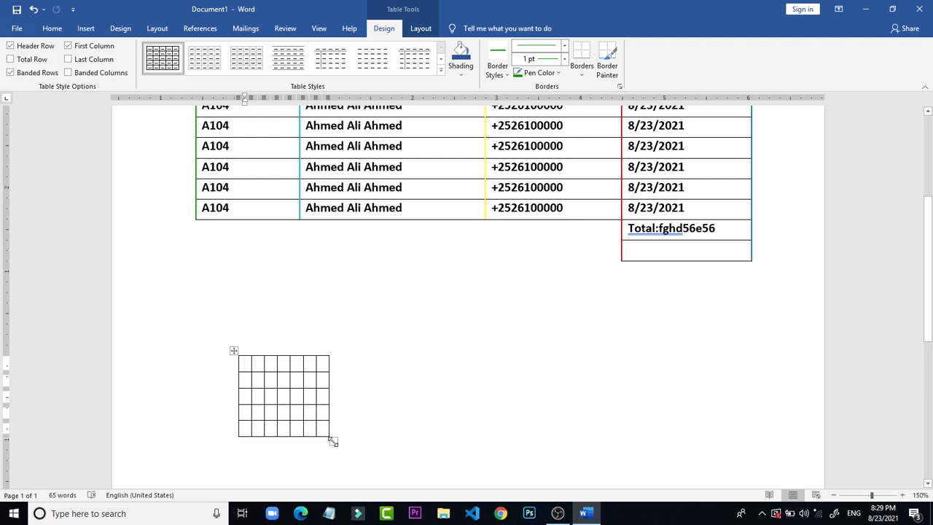
Step: Widen the small table to about 6.6 inches and move it so its edges line up with the main table above
click(333, 441)
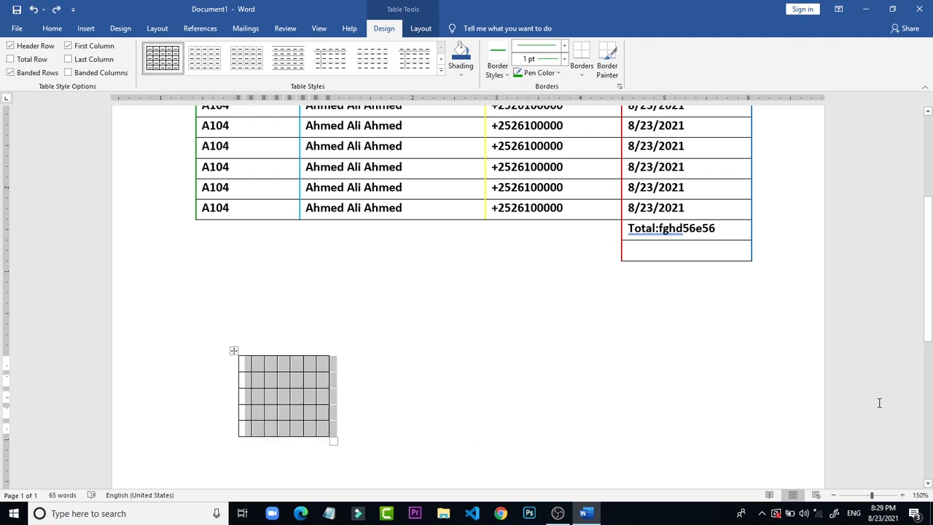
drag(928, 295, 927, 357)
click(495, 289)
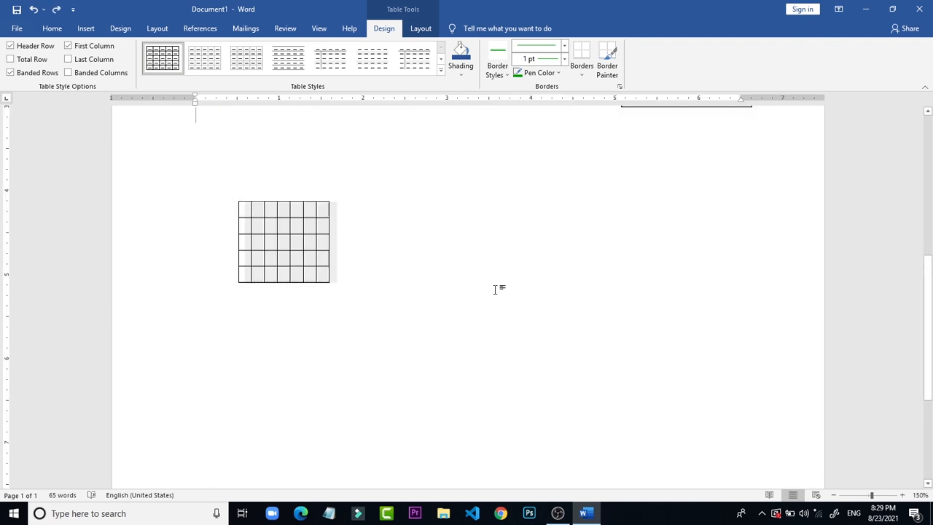
click(321, 290)
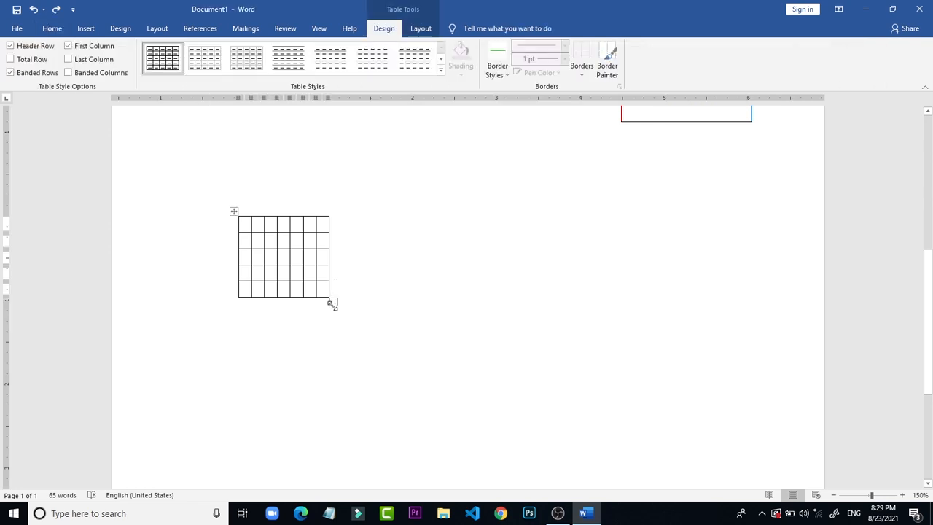
drag(332, 306, 620, 272)
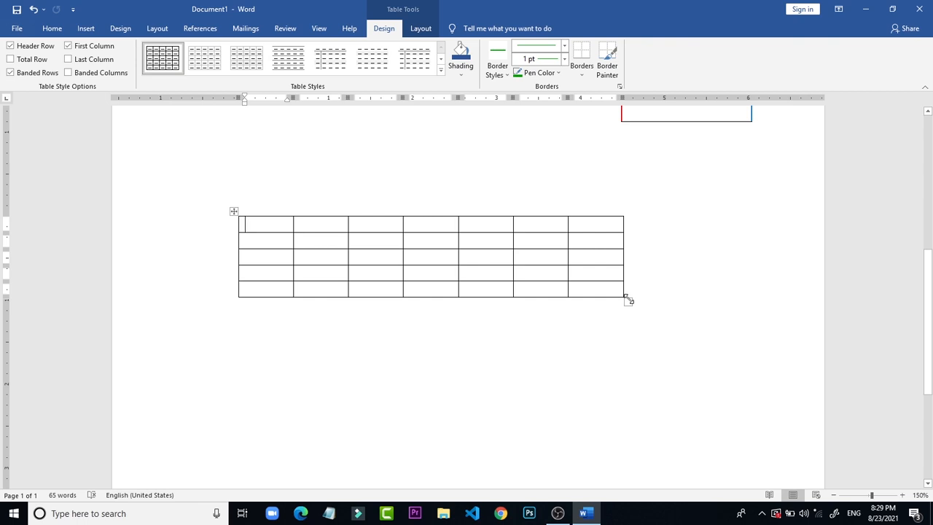
drag(627, 299, 795, 125)
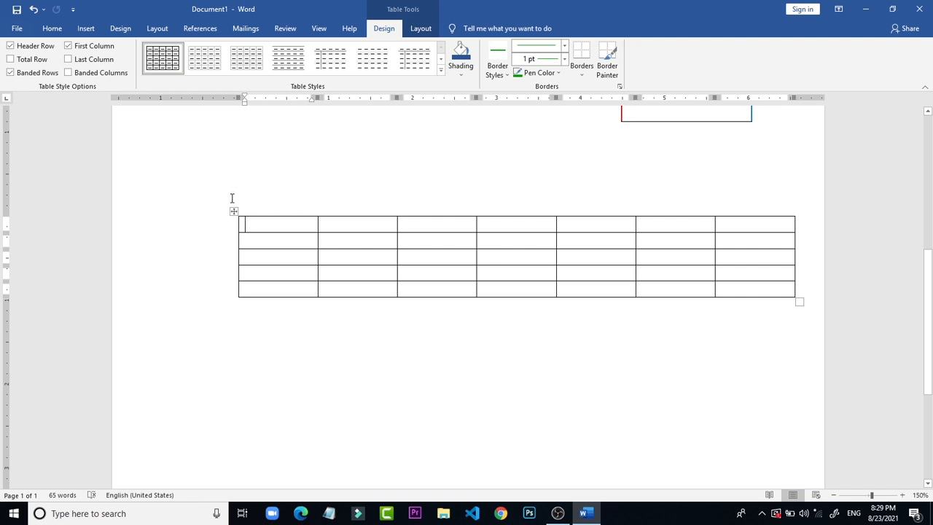
drag(233, 211, 183, 175)
click(333, 364)
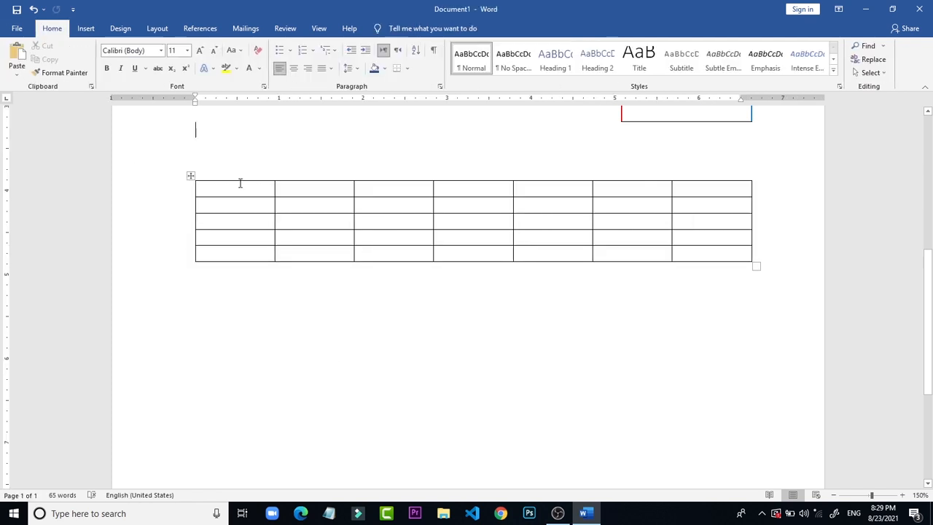
Step: Enter the headings Days, Time and Subject in the first three header cells of the new table
click(240, 184)
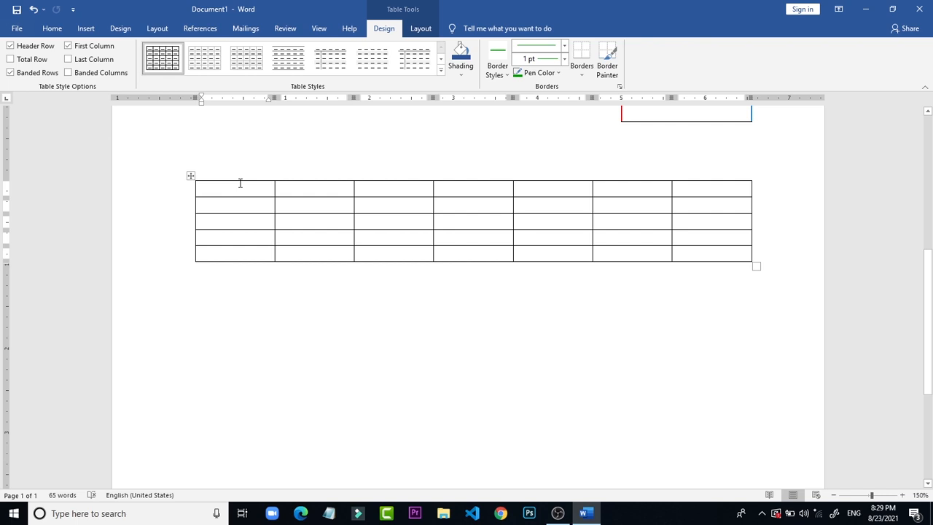
text(day)
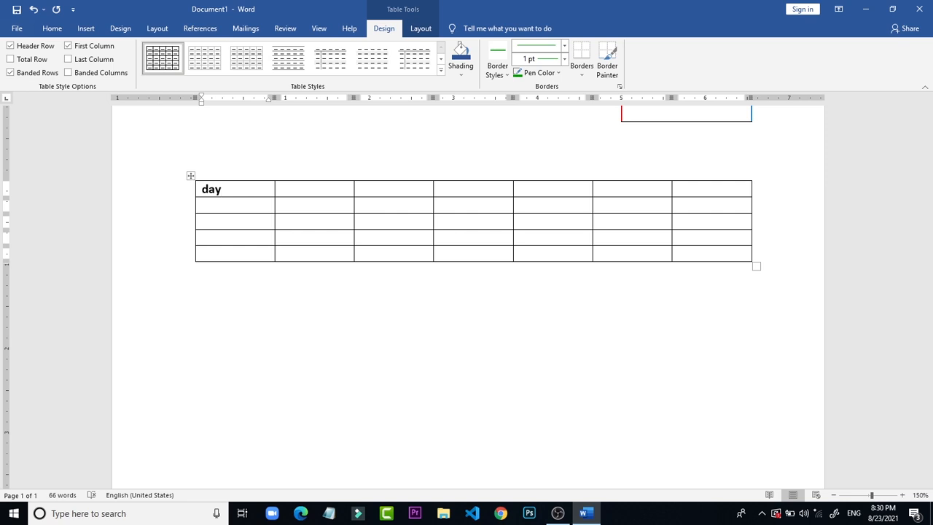
text(s)
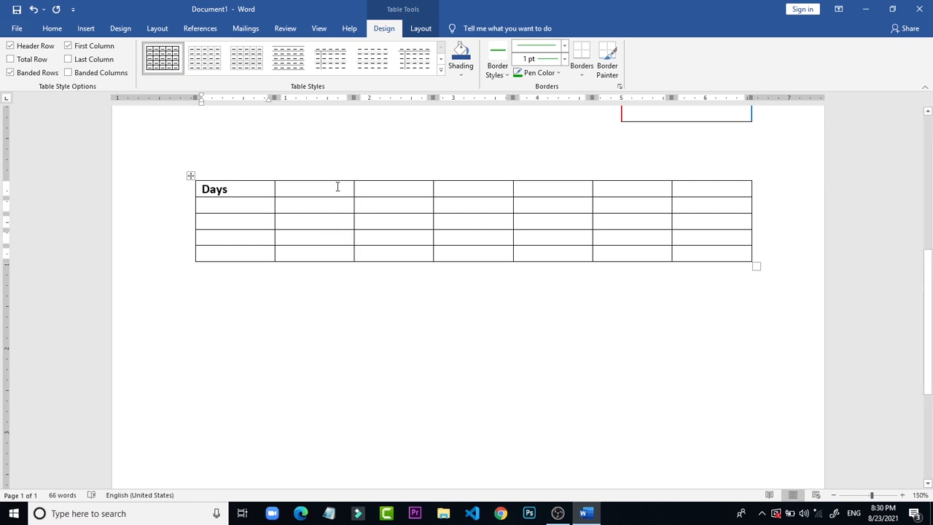
click(336, 186)
text(tima)
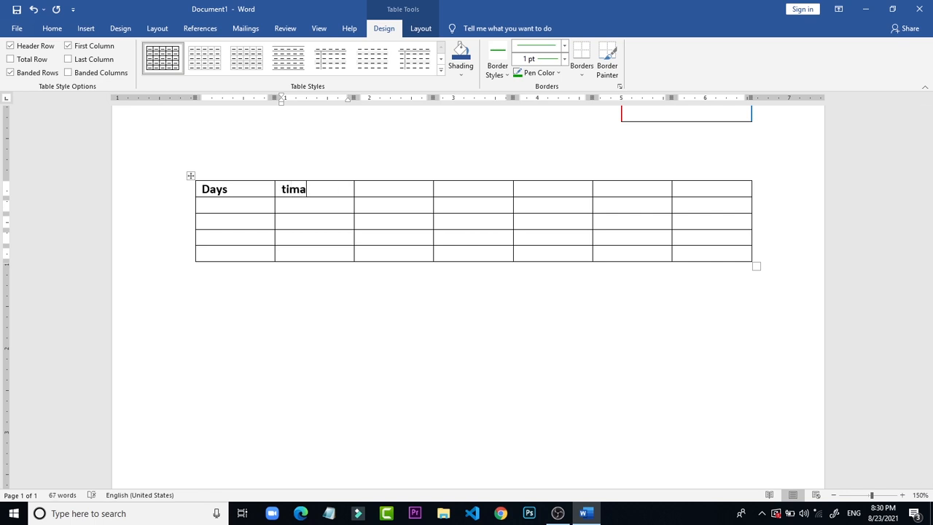
click(401, 187)
click(431, 190)
text(sub)
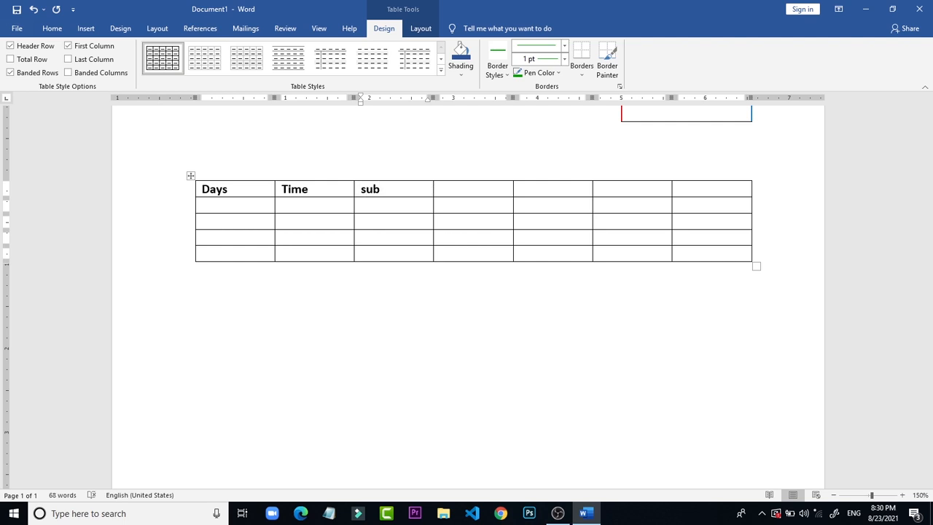
text(ject)
Step: Select the four empty columns that follow the Subject column
click(464, 178)
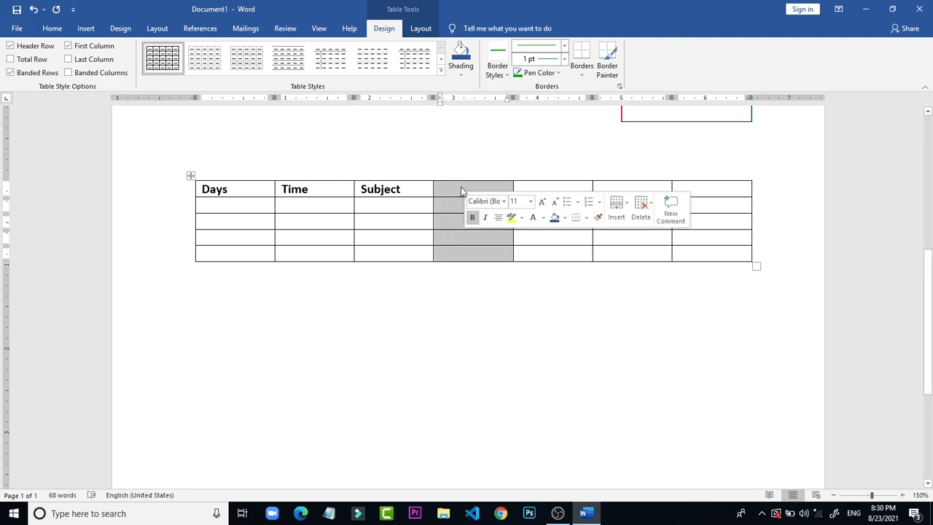
click(460, 191)
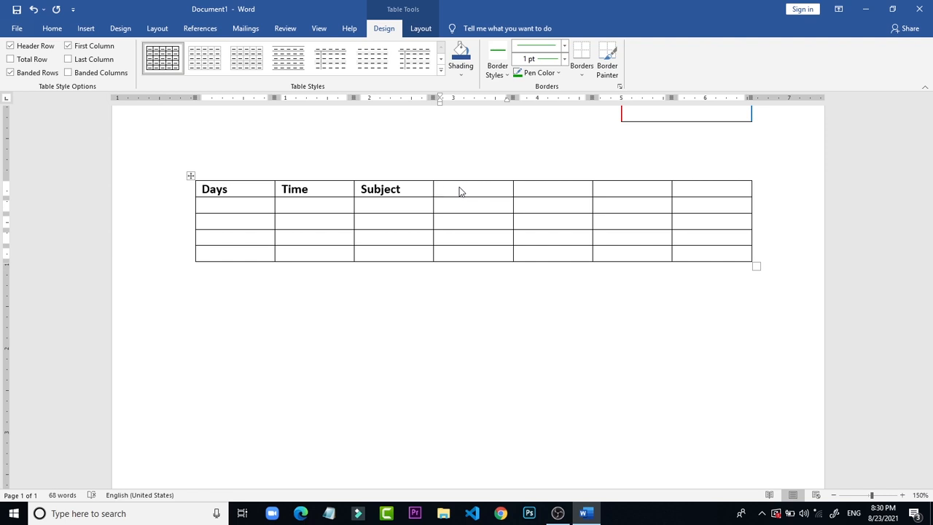
drag(459, 190, 760, 254)
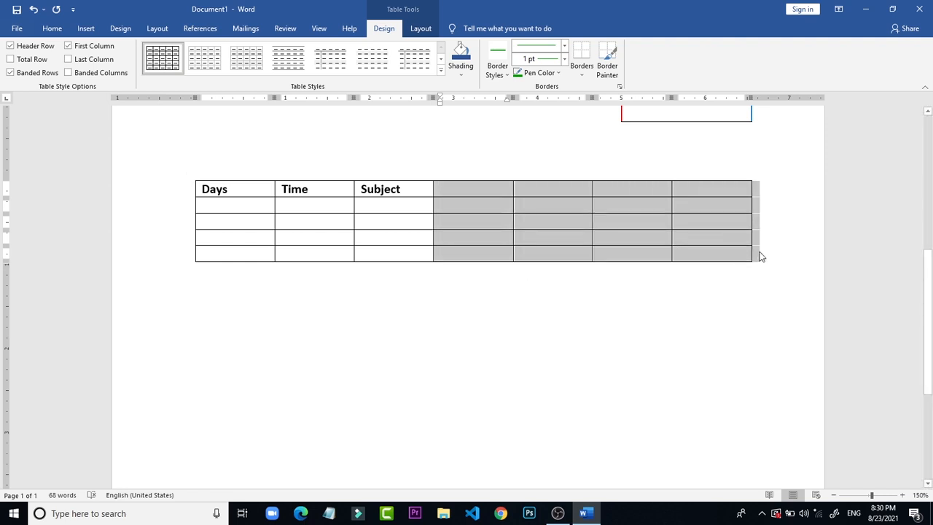
Step: Try Delete Rows on the selected empty columns and undo the deletion
click(421, 29)
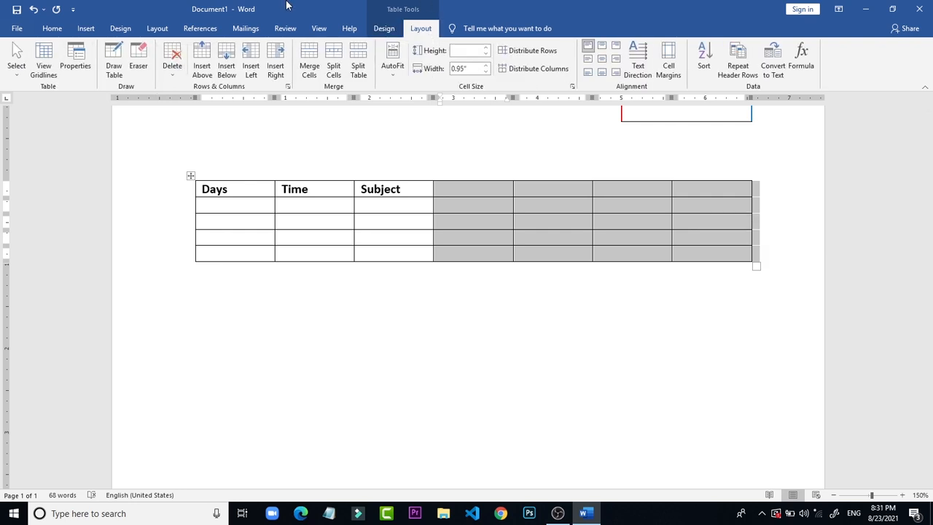
click(172, 65)
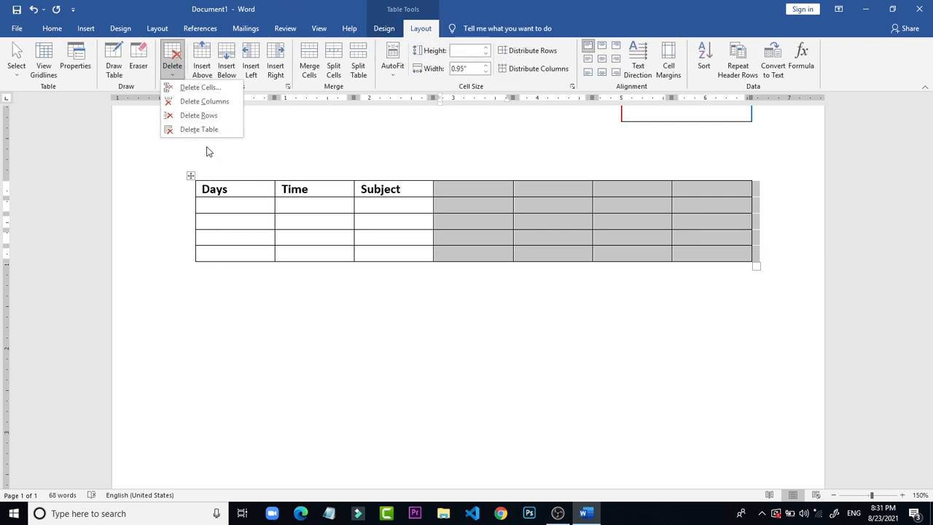
click(207, 116)
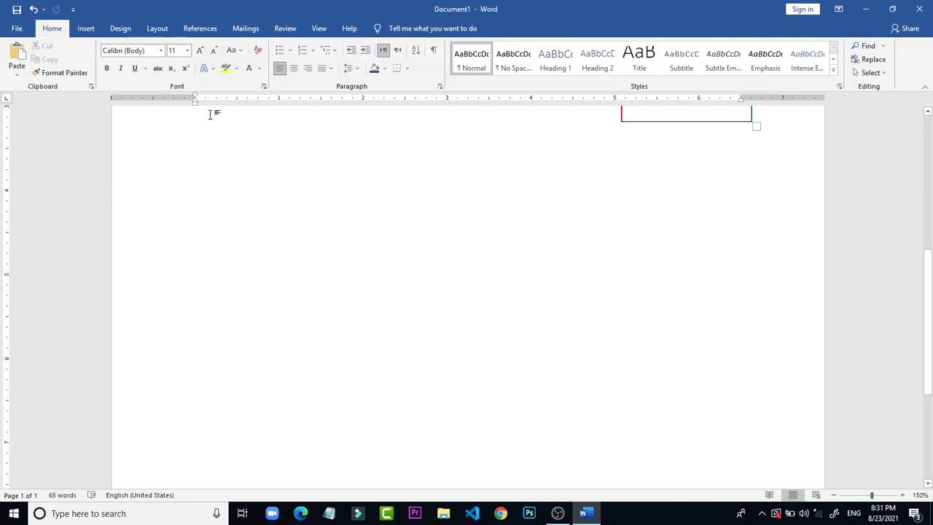
key(ctrl+z)
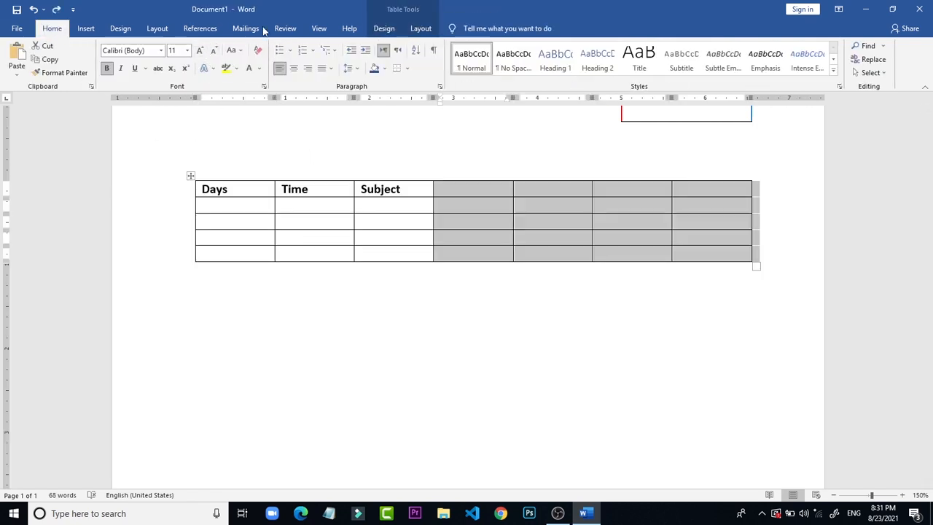
Step: Delete the four selected empty columns and widen the remaining three-column table to about 6 inches
click(423, 27)
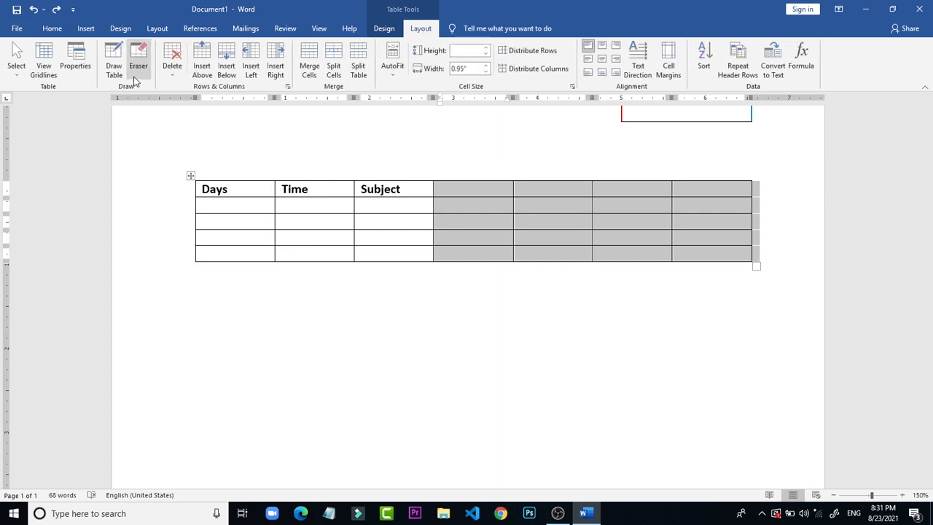
click(175, 67)
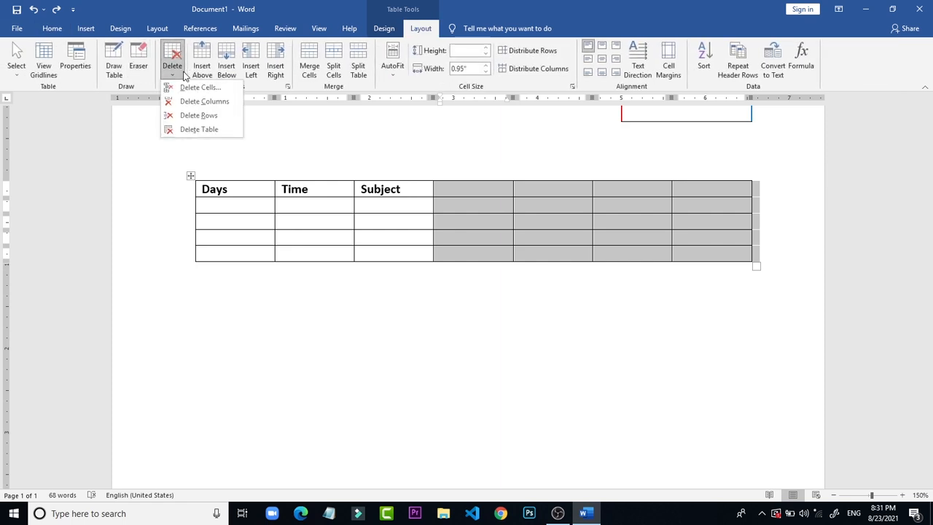
click(210, 105)
key(ctrl+Home)
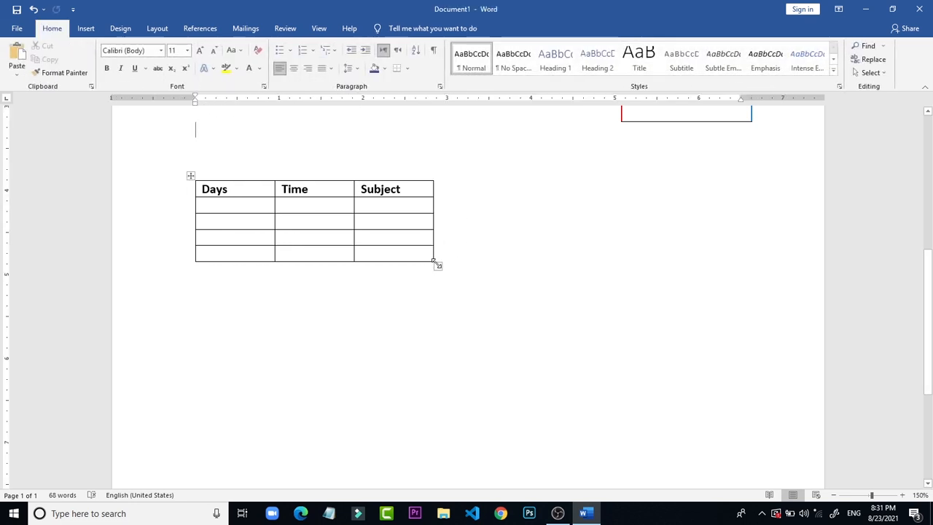
drag(438, 265, 709, 266)
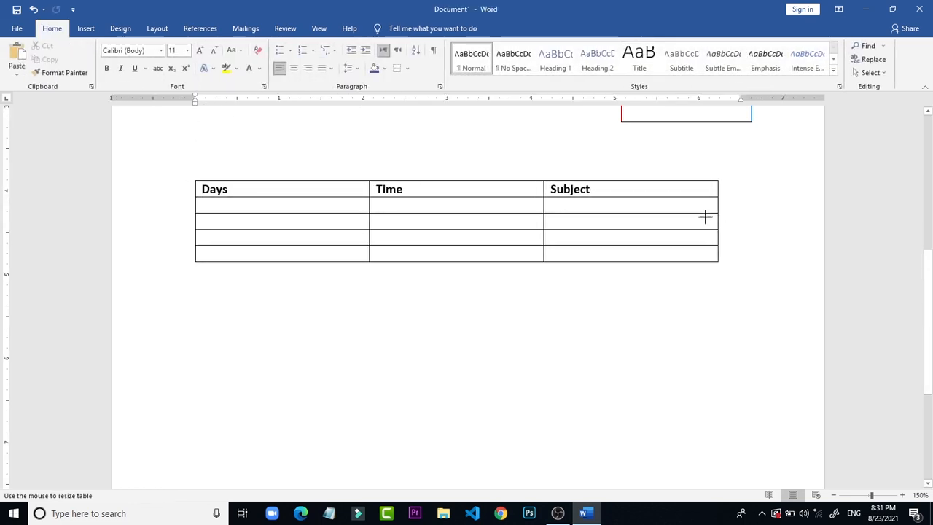
Step: Set the font size of the header row with Days, Time and Subject to 14
click(157, 188)
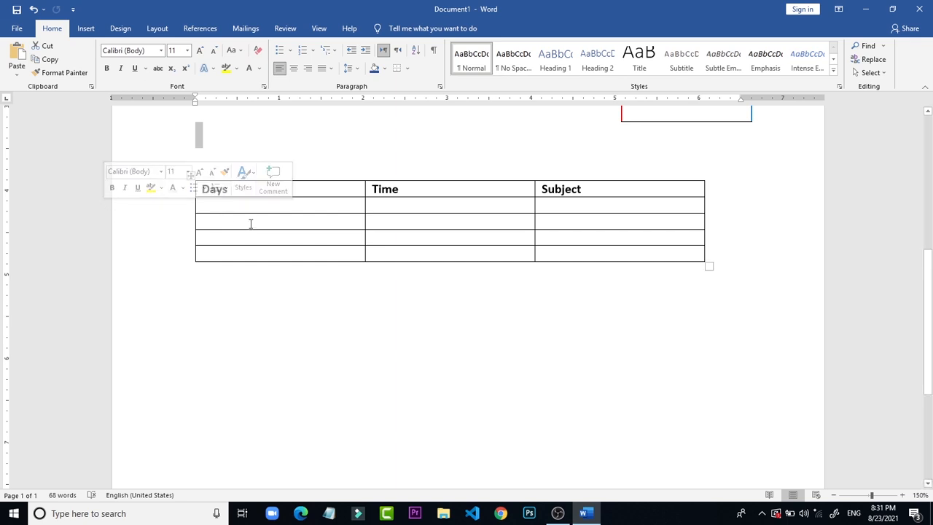
click(298, 221)
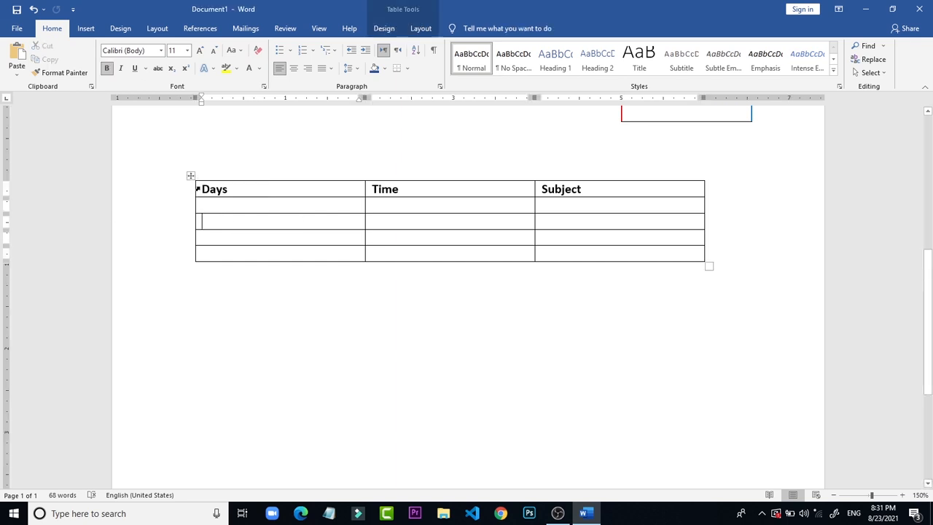
click(196, 188)
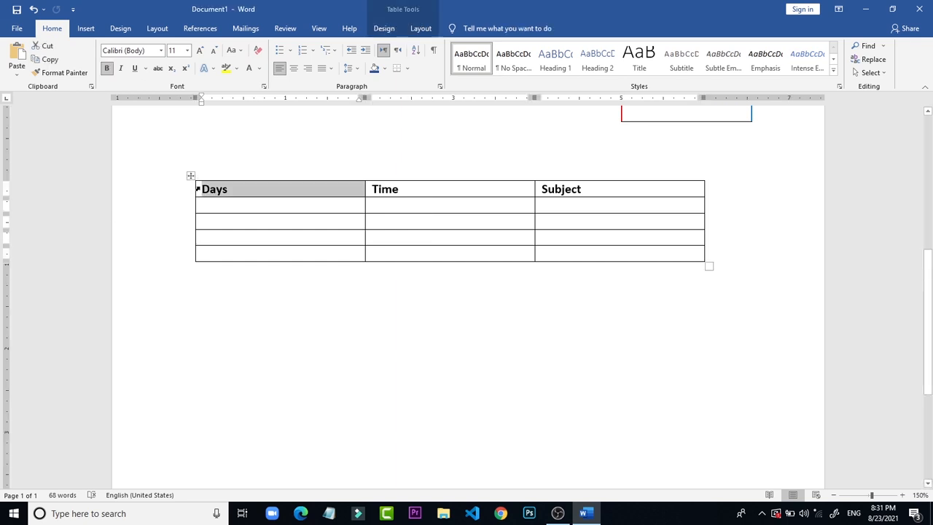
double_click(197, 188)
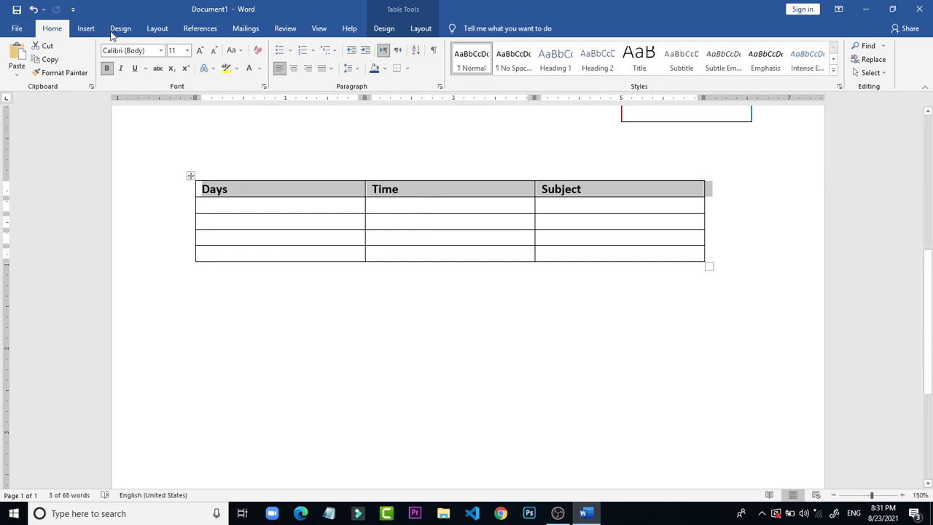
click(188, 51)
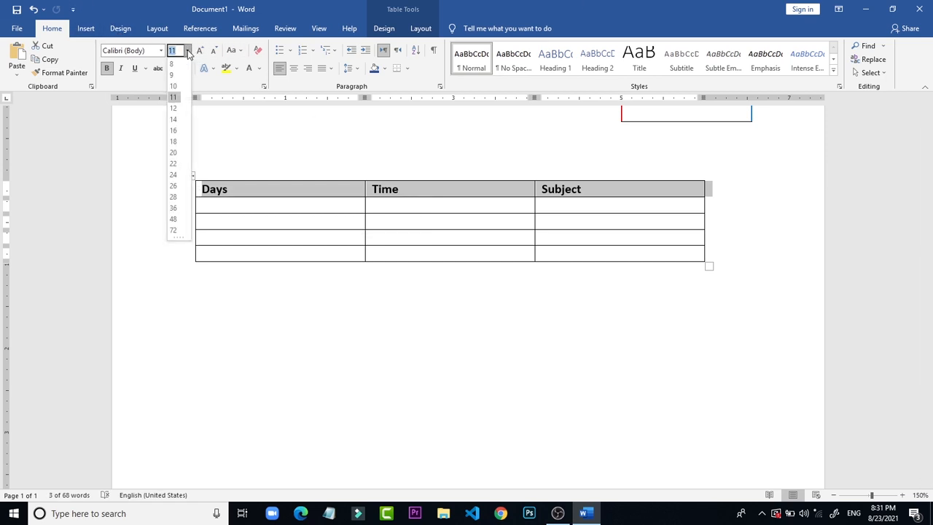
click(175, 119)
click(396, 212)
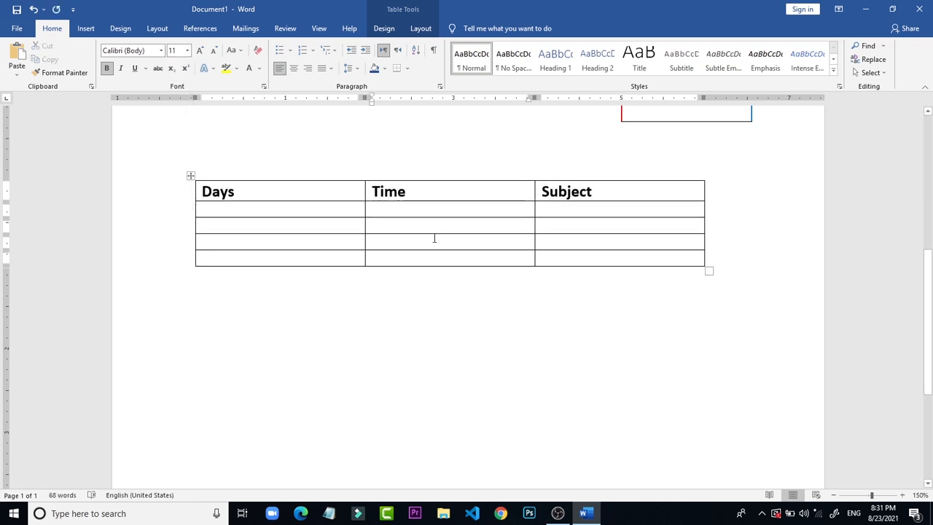
Step: Fill the four empty cells of the Days column with Sabti, Axad, Isniin and Talaado
click(240, 212)
text(sa)
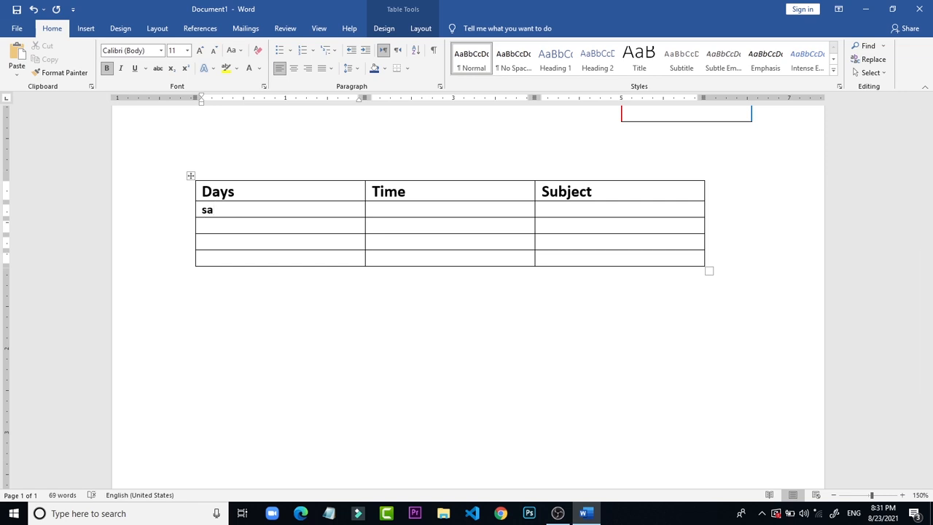
text(br)
key(BackSpace)
text(ti)
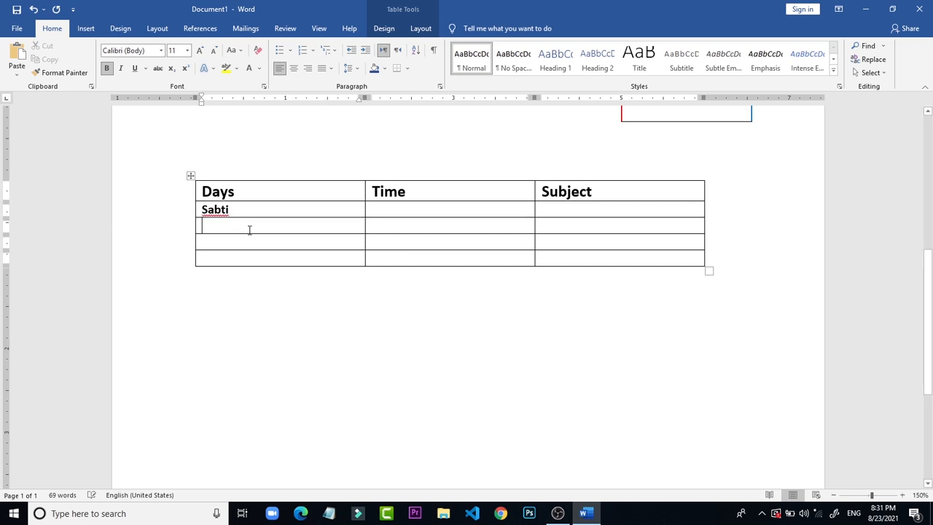
text( axad)
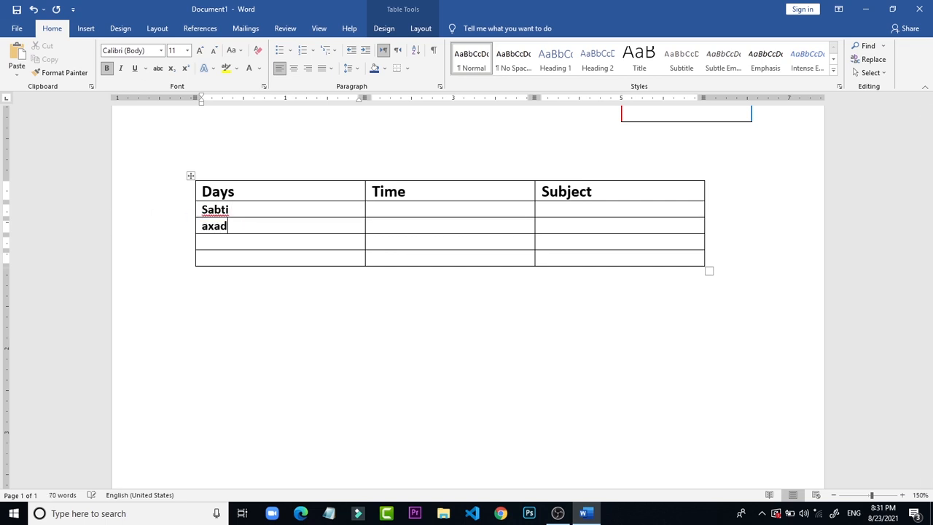
click(217, 241)
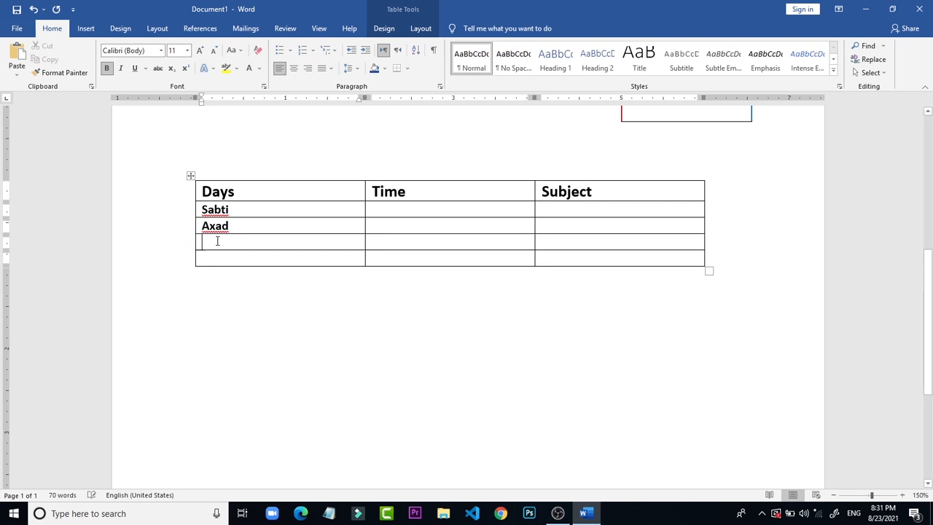
text(isni)
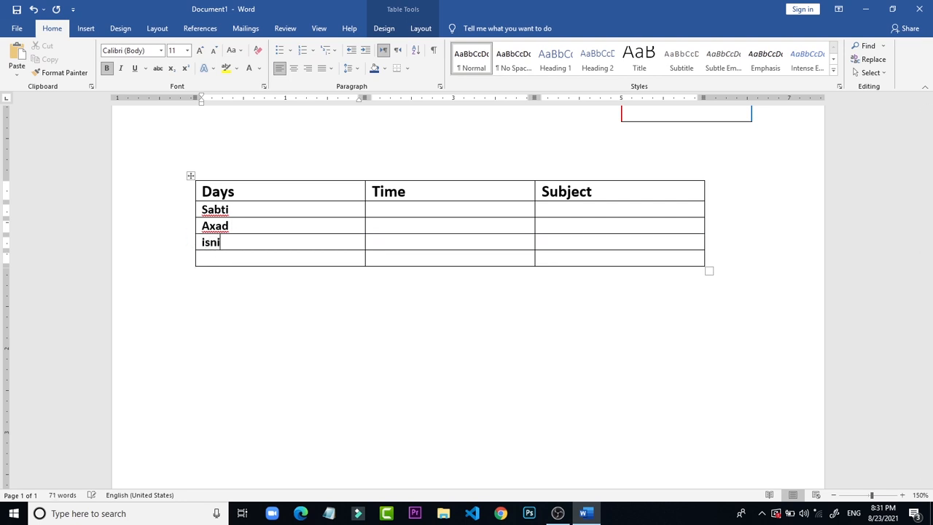
text(in)
click(219, 258)
text(tala)
text(ado)
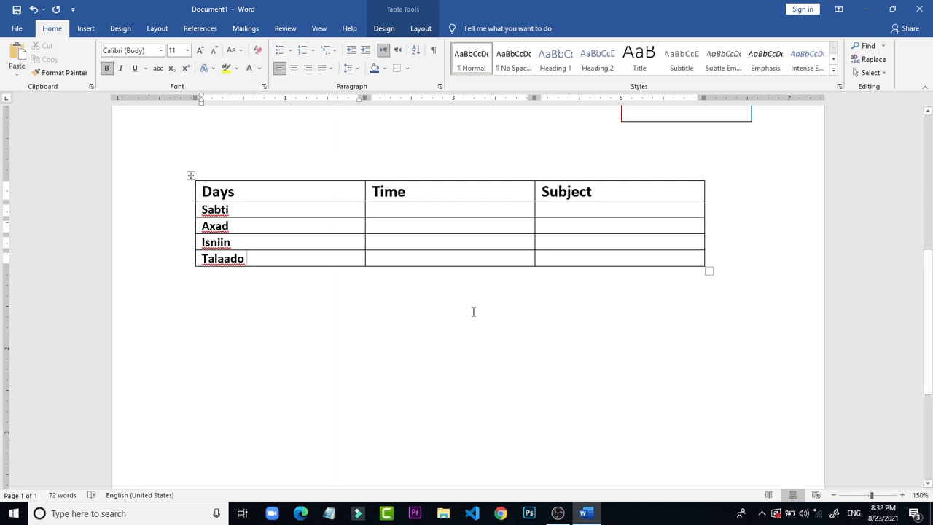
Step: Add a new row below Talaado and enter Arabaco in its Days cell
click(573, 261)
key(Tab)
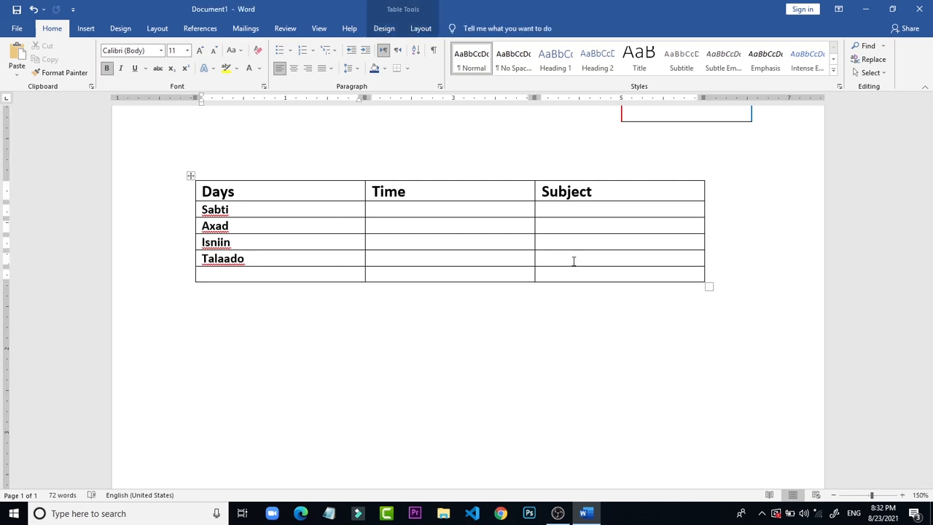
text(arabaco)
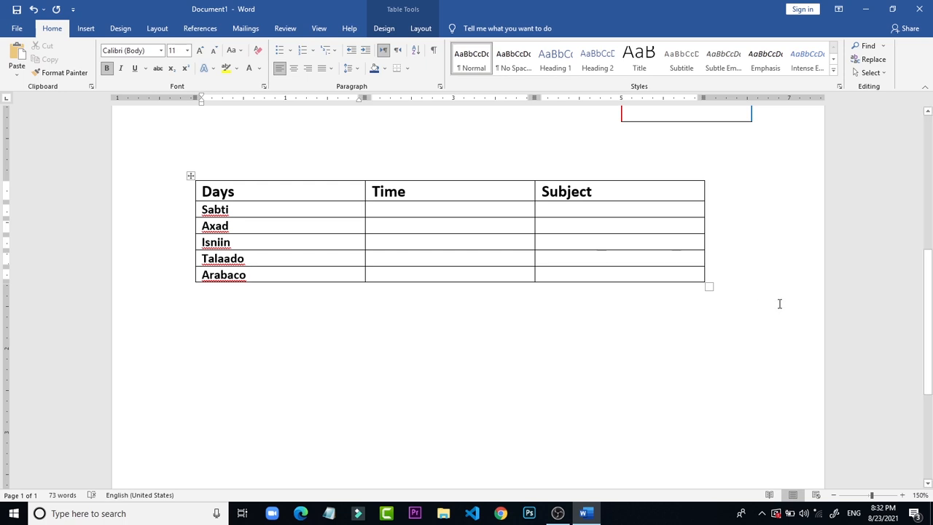
Step: Add another row at the end of the table and enter Khamiis in its Days cell
click(663, 279)
key(Return)
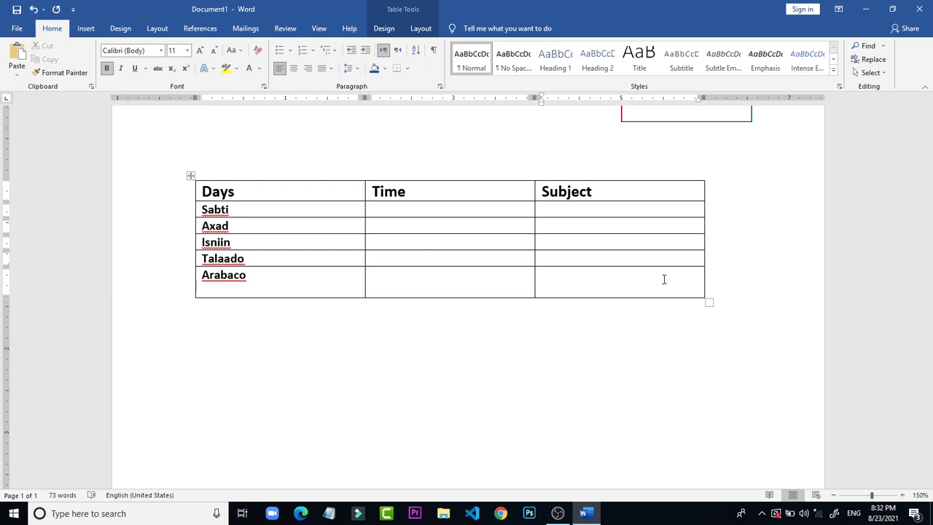
key(BackSpace)
key(Tab)
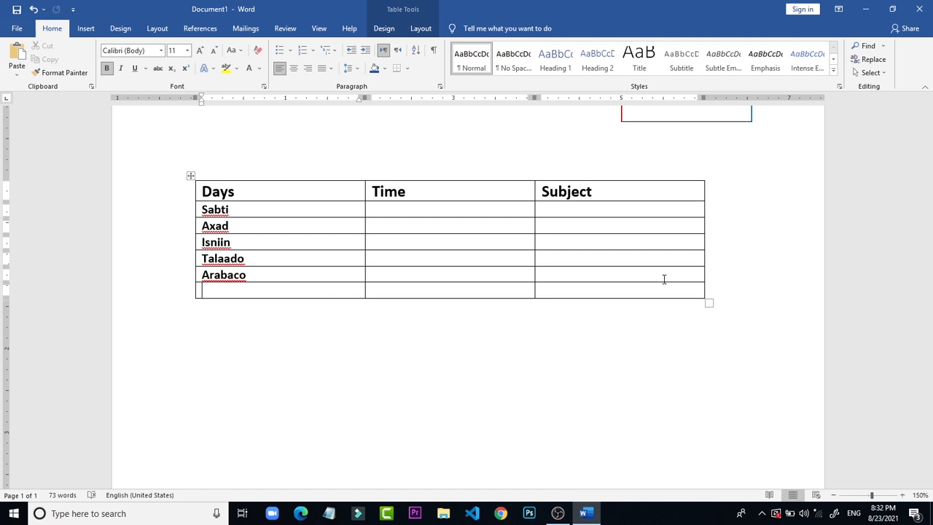
text(khamiis)
Step: Append one more row below Khamiis and enter "free" in its Days cell
click(661, 296)
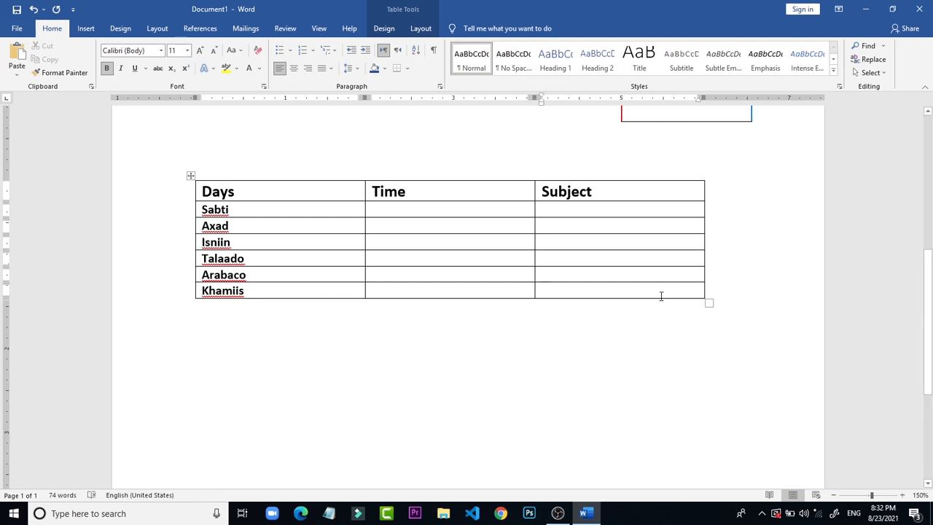
key(Tab)
text(free)
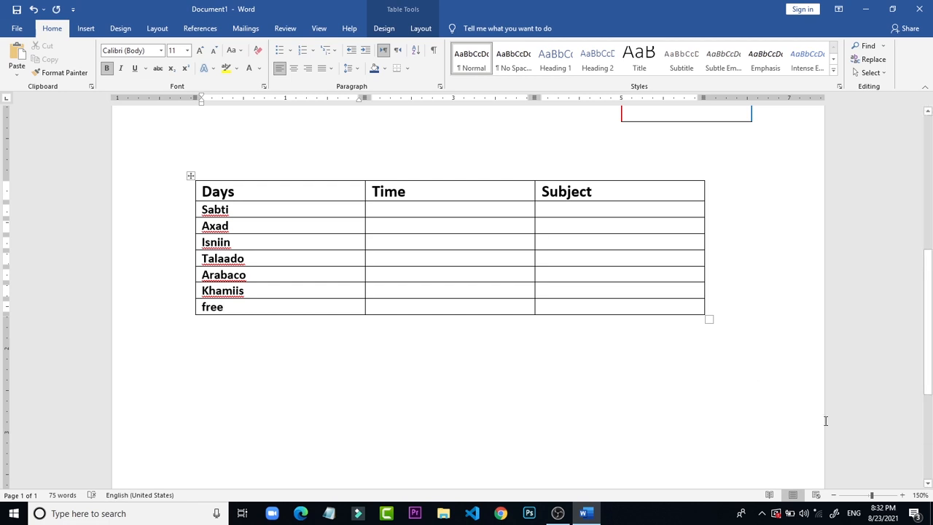
Step: Enter 12:30pm- as the start of the time range in the Sabti row's Time cell
click(434, 207)
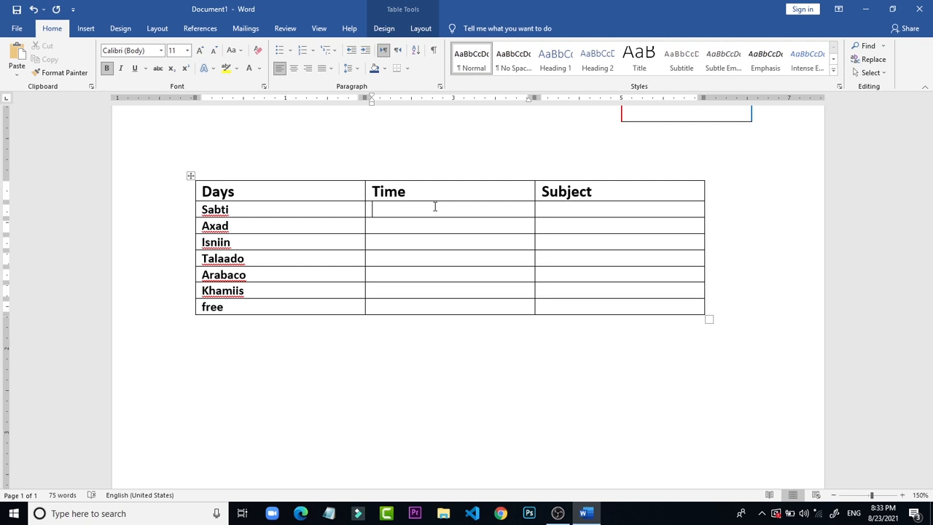
click(398, 151)
click(458, 186)
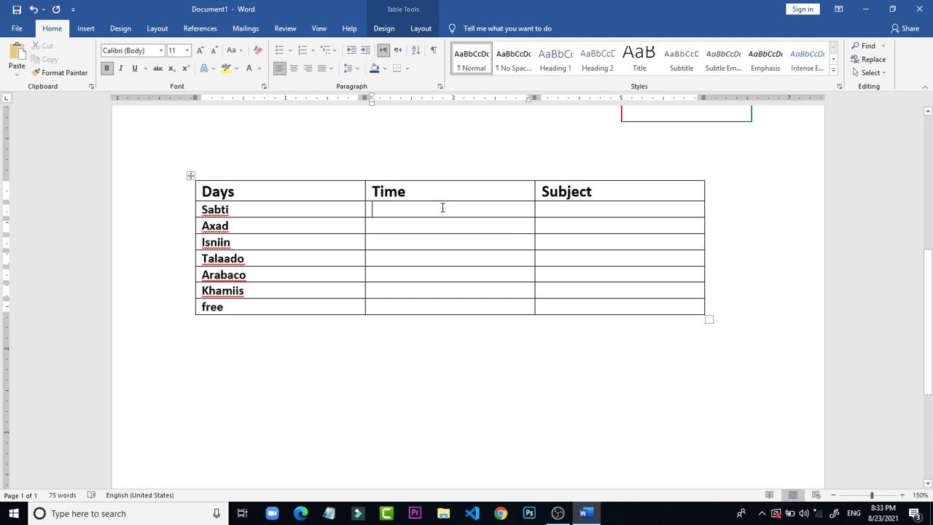
text(12:)
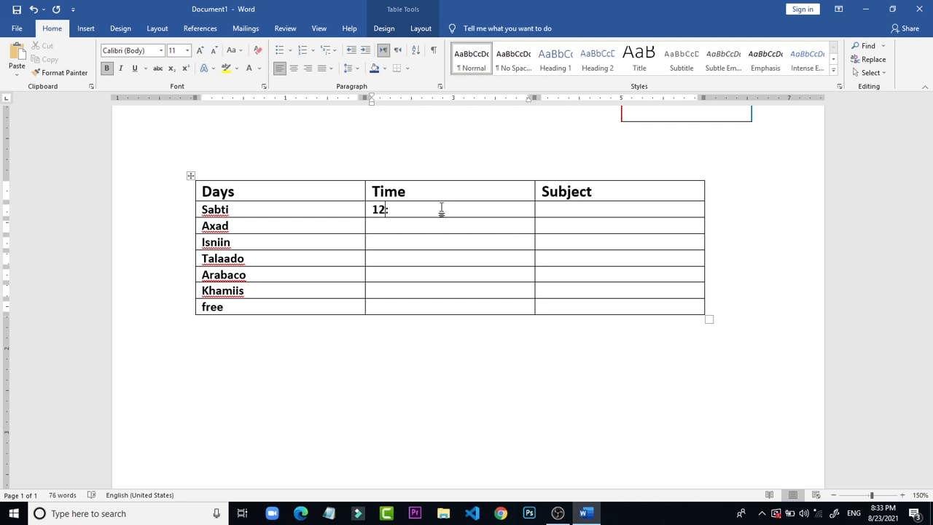
text(30)
text(pm-)
Step: Change the hour of the start time in the Sabti row to 03
click(384, 211)
key(BackSpace)
key(BackSpace)
text(02)
key(BackSpace)
text(3)
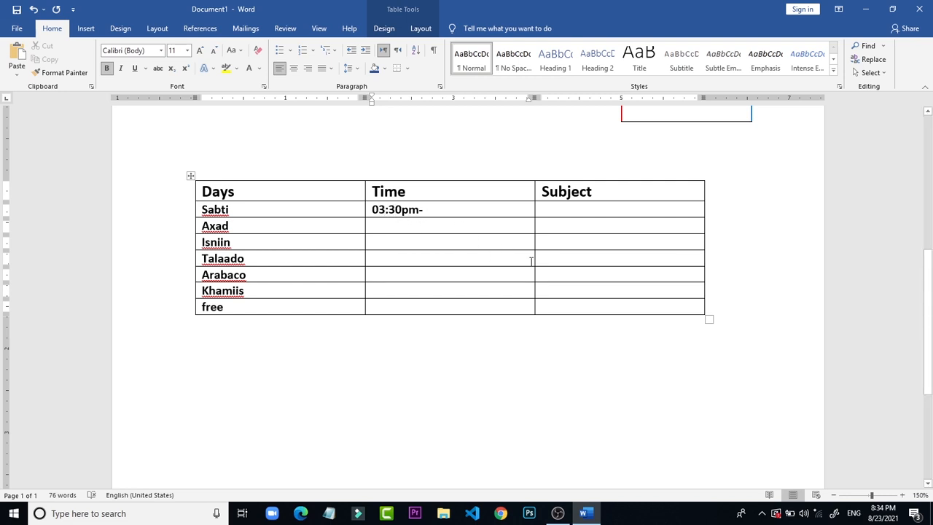
Step: Change the start minutes to 50 and complete the Sabti time range as 03:50pm-5:30pm
key(Right)
key(Right)
key(BackSpace)
text(50pm-5)
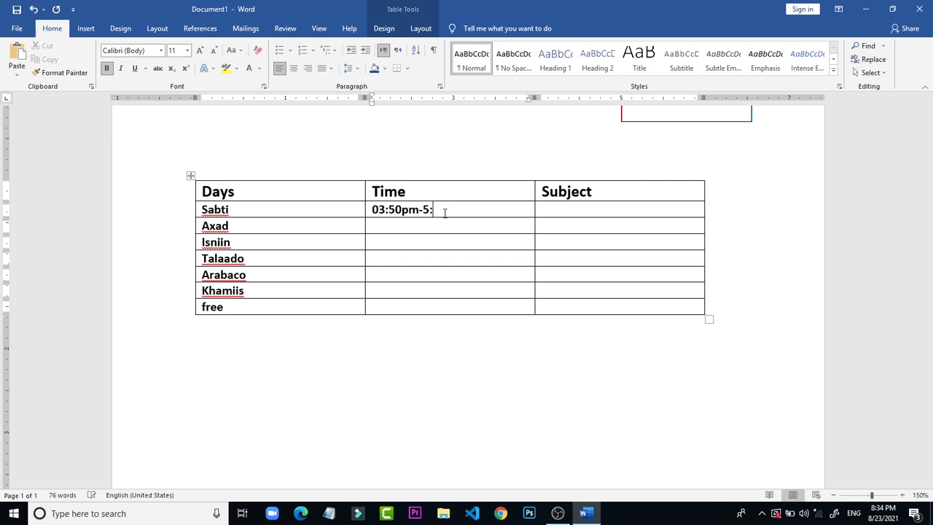
text(:30pm)
Step: Enter BIOLOGIY in the Subject cell of the Sabti row
click(547, 209)
text(IO)
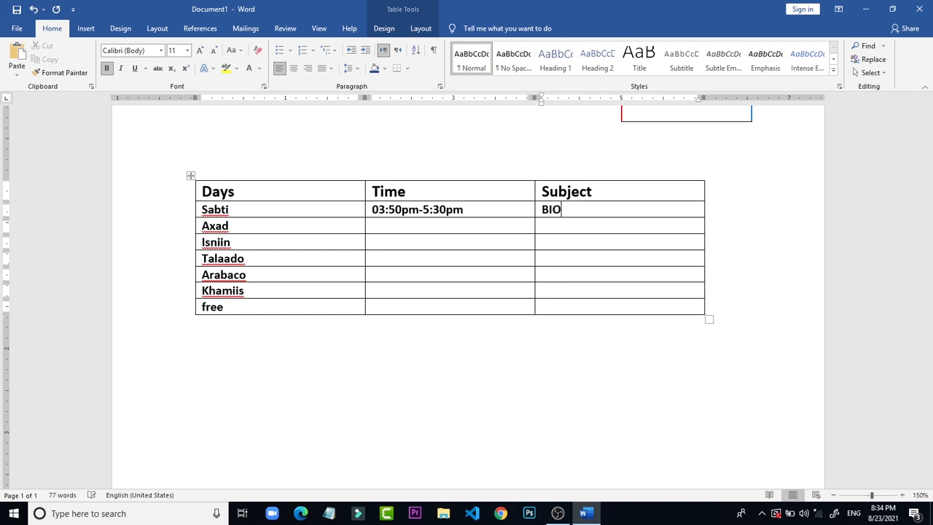
key(BackSpace)
key(BackSpace)
text(IOLO)
Step: Change the case of the Sabti row's subject text so it reads Biologiy
drag(597, 216, 537, 212)
key(shift+F3)
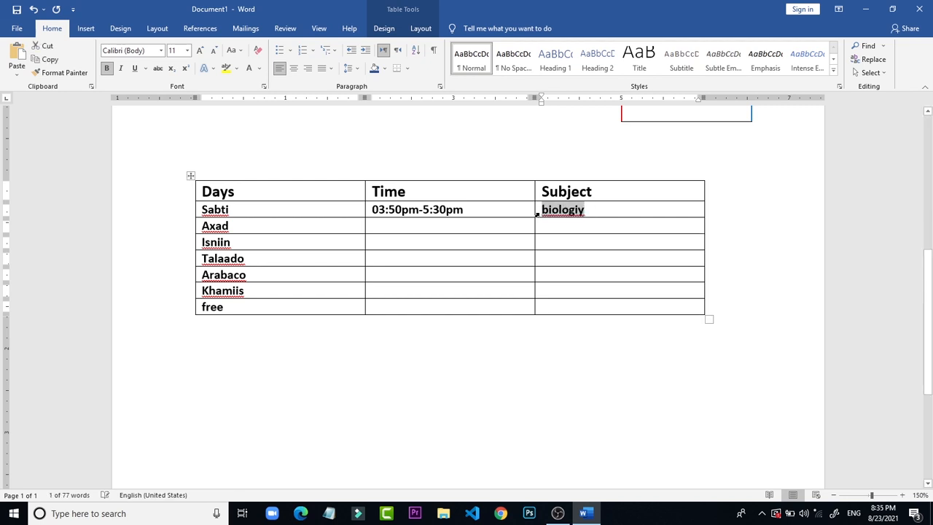
key(shift+F3)
click(556, 229)
click(518, 242)
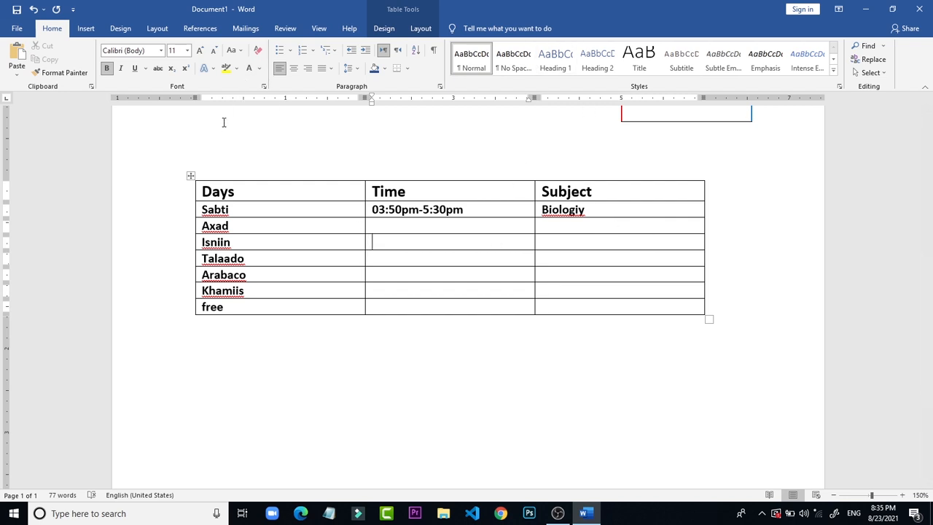
Step: Shade the Days, Time and Subject header row with a teal-green from the standard color palette
click(180, 191)
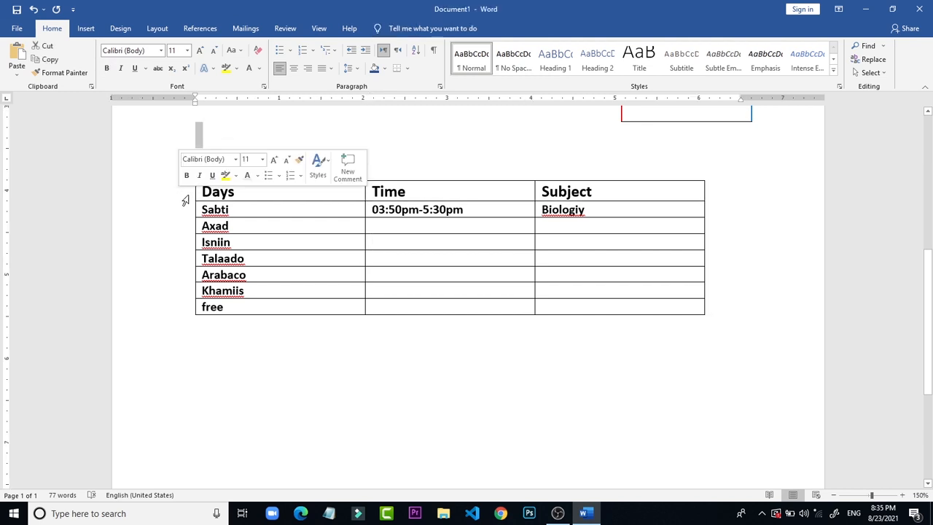
click(198, 194)
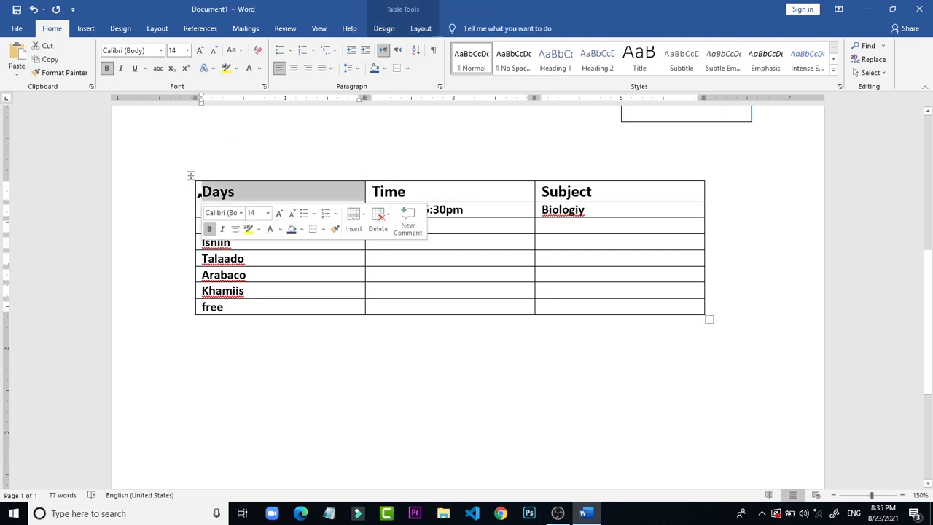
double_click(199, 196)
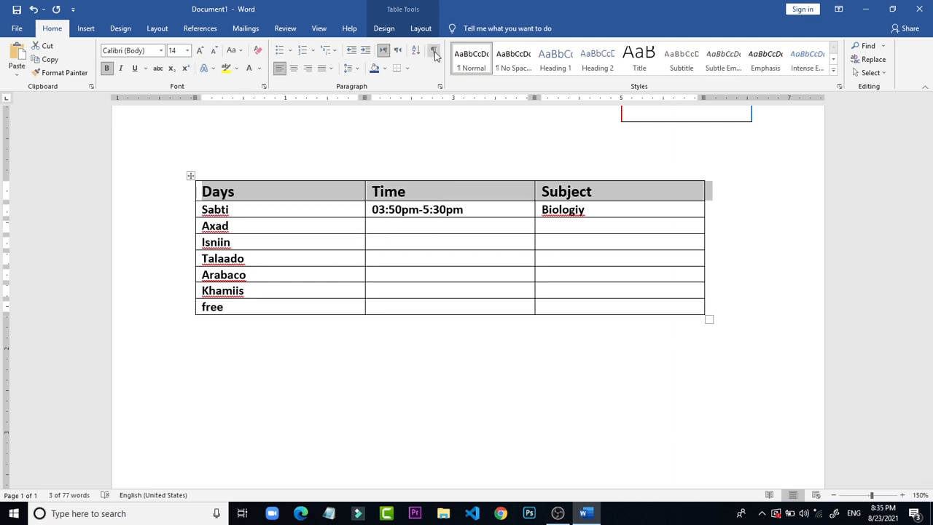
click(420, 30)
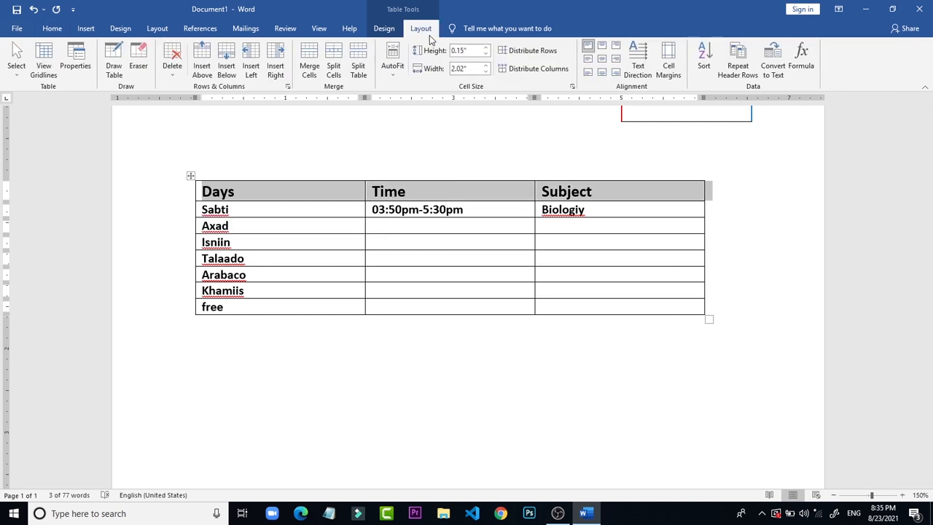
click(384, 29)
click(461, 77)
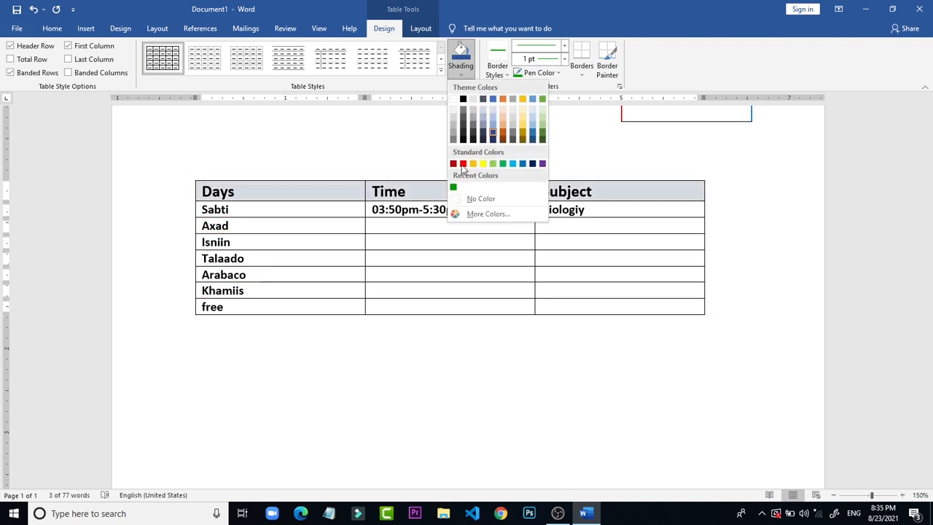
click(476, 215)
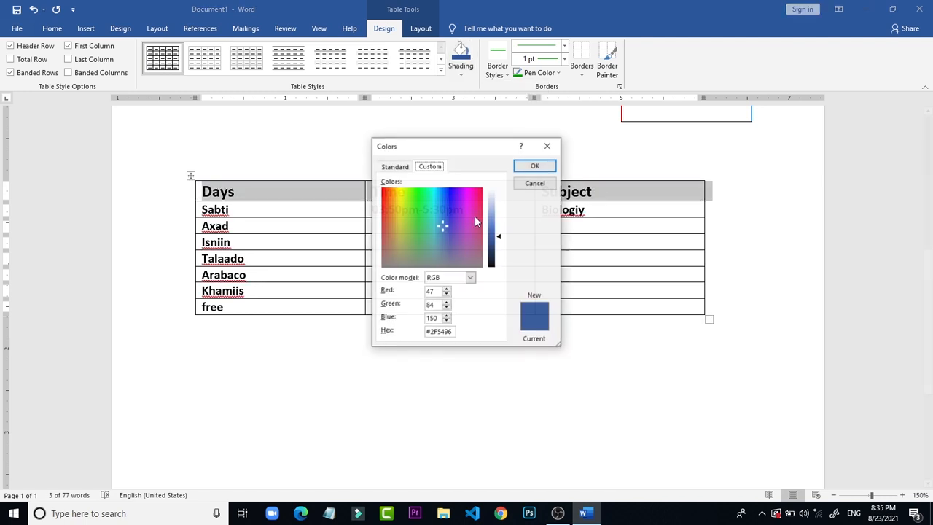
click(392, 168)
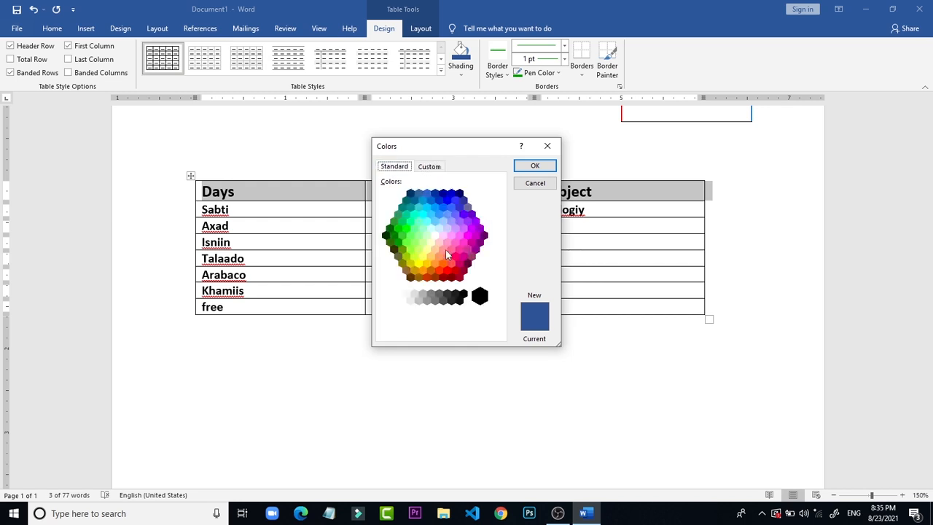
click(400, 214)
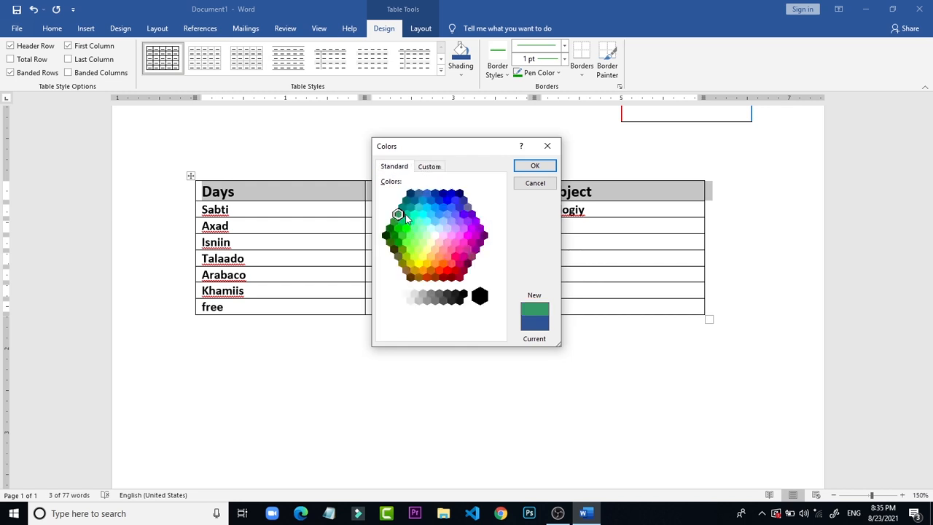
click(406, 216)
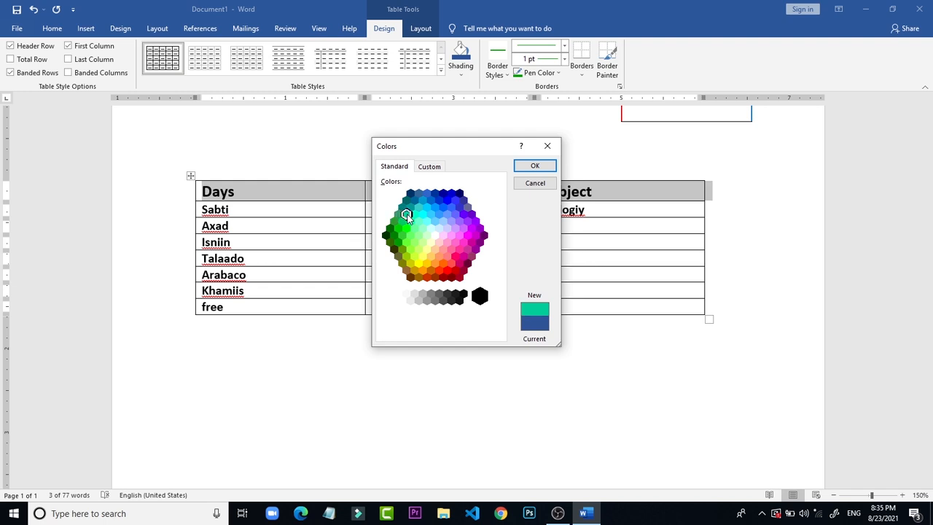
click(525, 172)
click(524, 168)
click(533, 179)
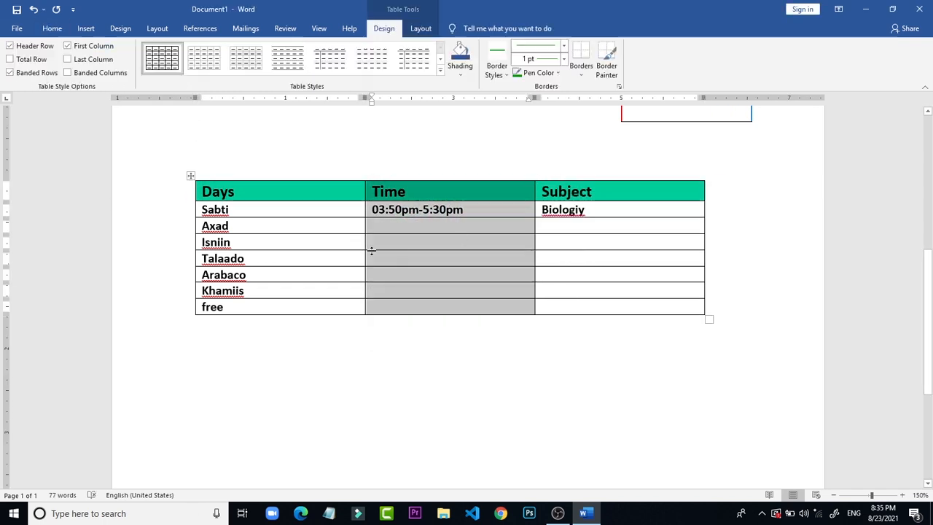
click(257, 224)
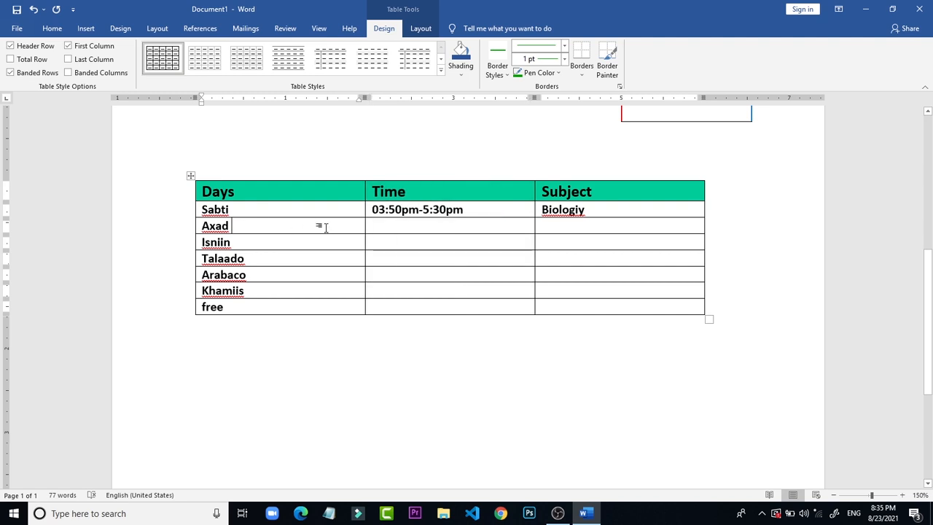
click(190, 202)
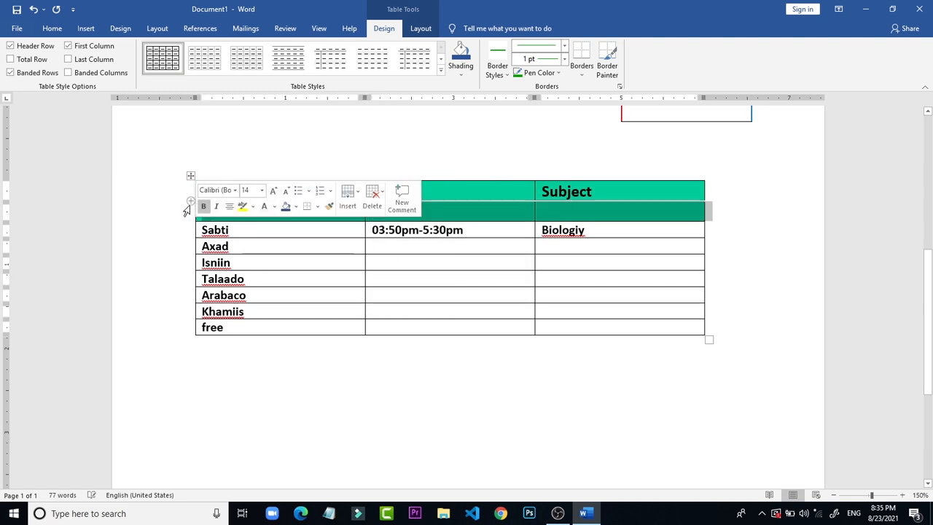
click(212, 191)
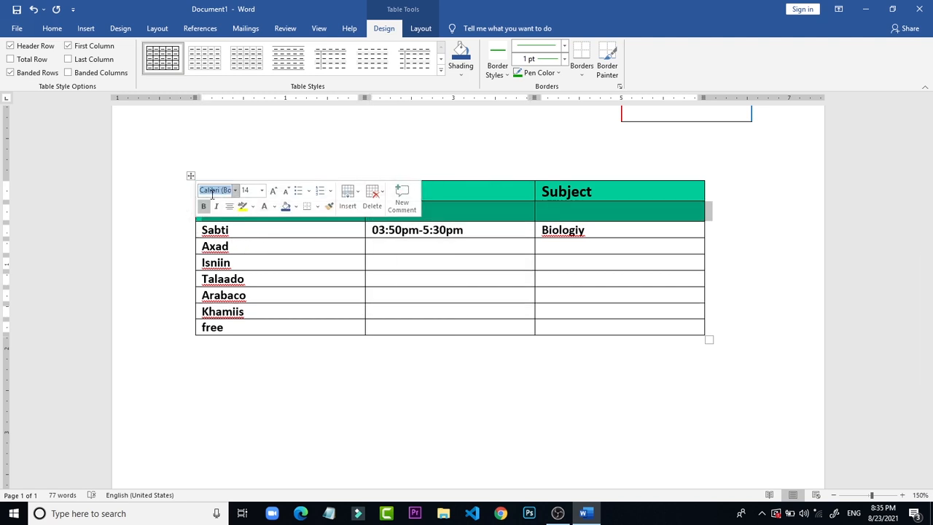
click(189, 129)
key(ctrl+z)
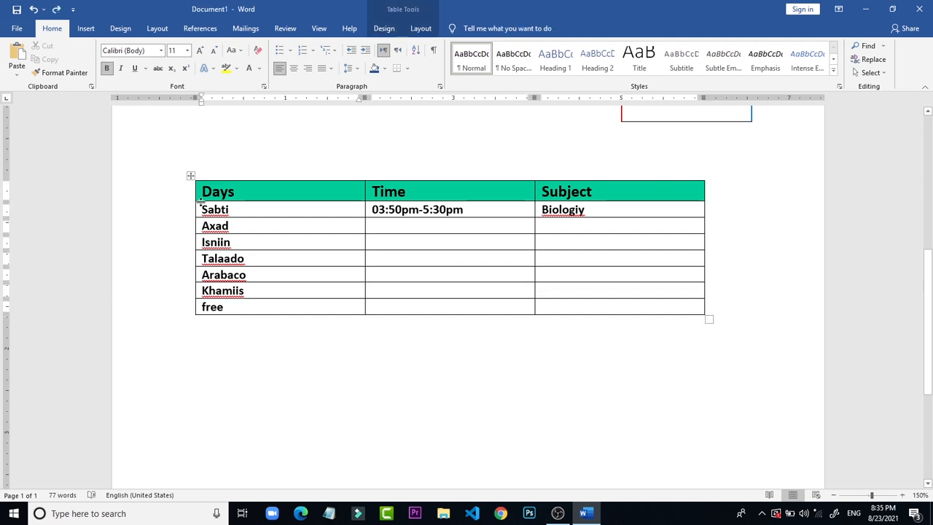
Step: Set the text of all rows below the header, Sabti through free, to 12 pt and remove its bold formatting
mouse_move(181, 218)
mouse_down()
mouse_move(185, 281)
mouse_move(169, 215)
mouse_move(195, 209)
mouse_move(185, 217)
mouse_up()
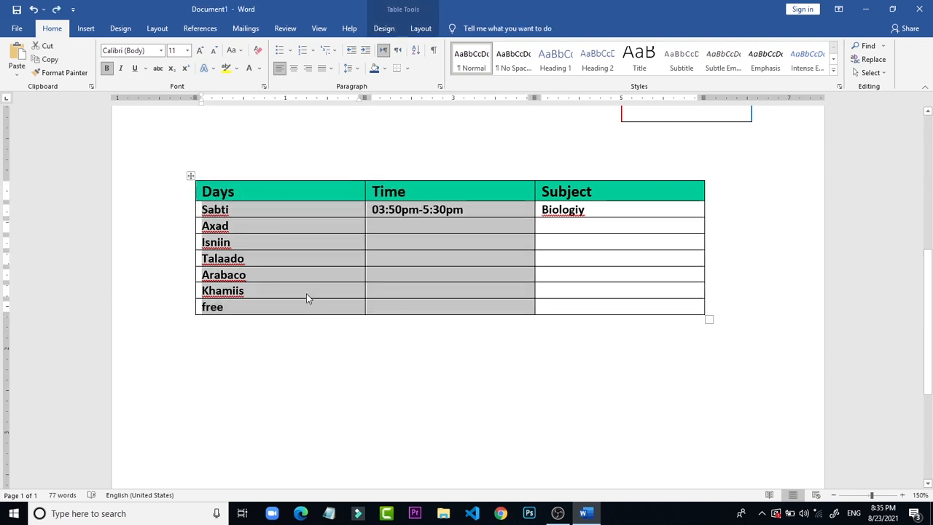
click(594, 362)
click(601, 308)
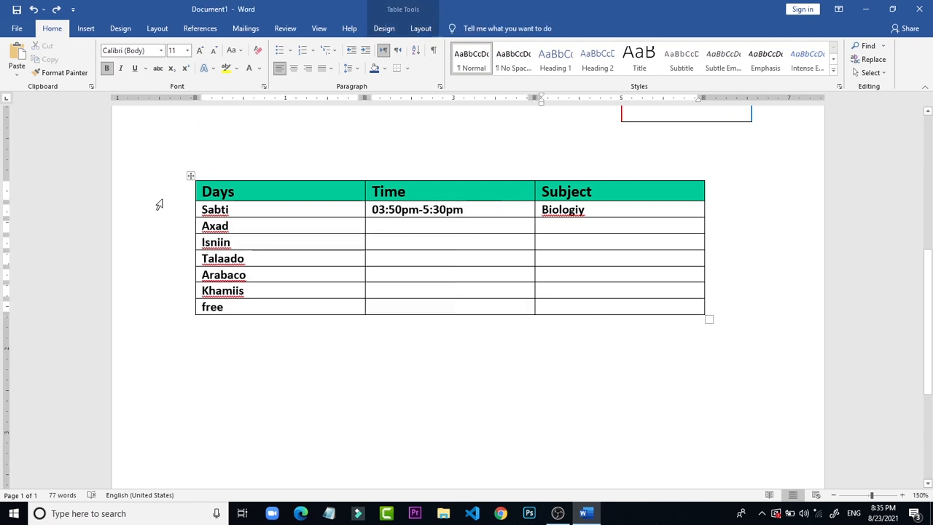
click(194, 211)
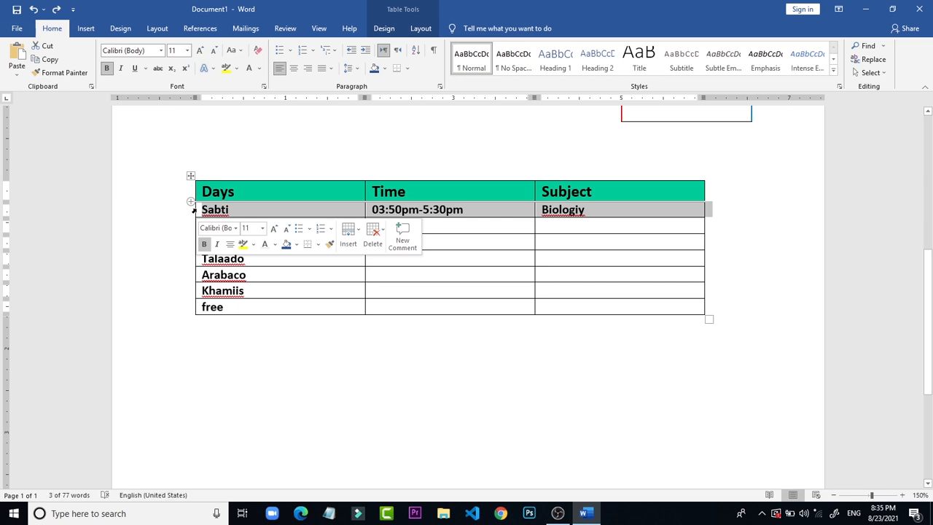
drag(194, 211, 546, 299)
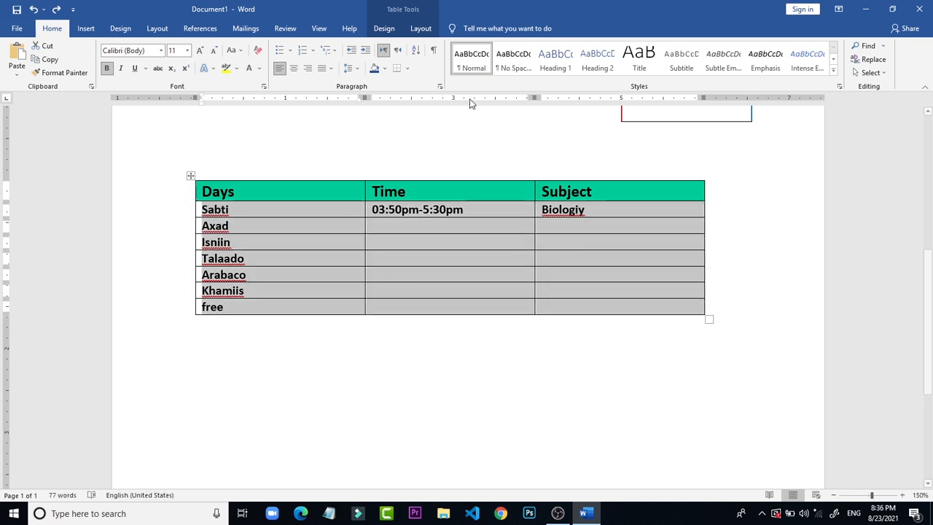
click(187, 51)
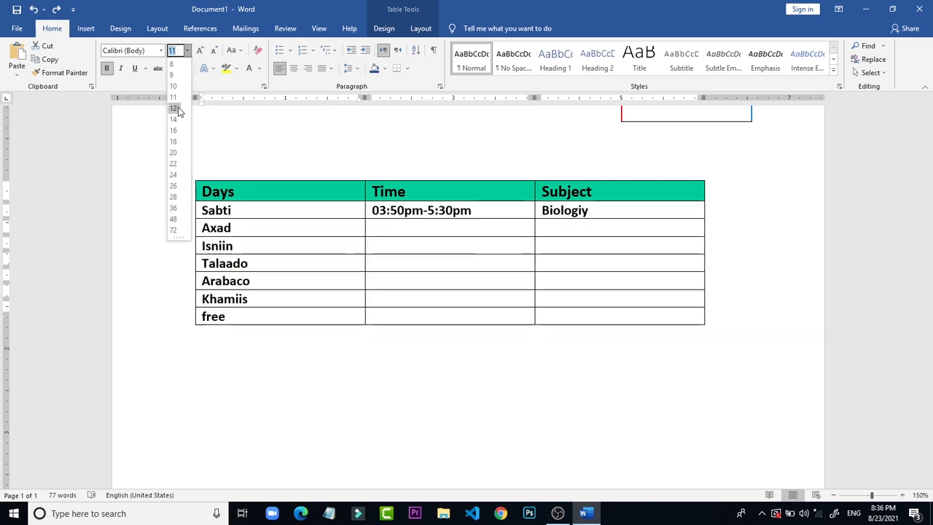
click(175, 108)
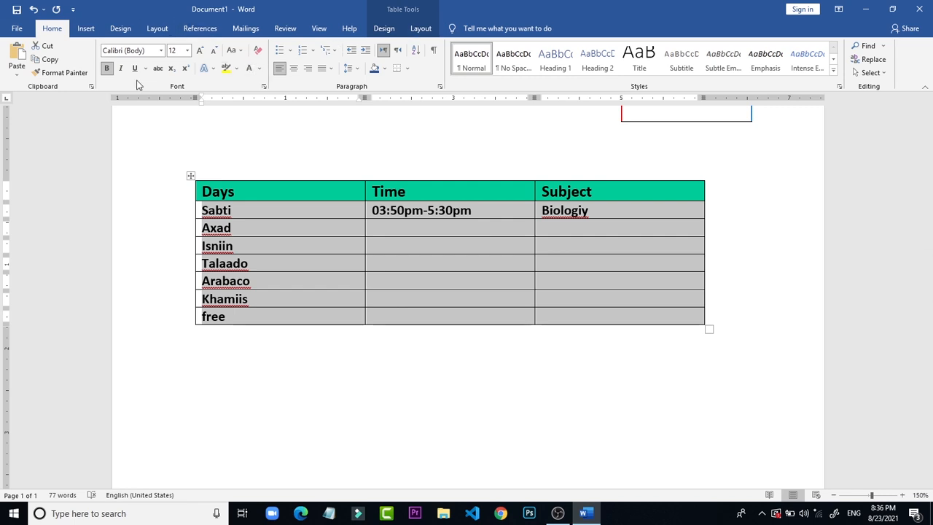
click(108, 69)
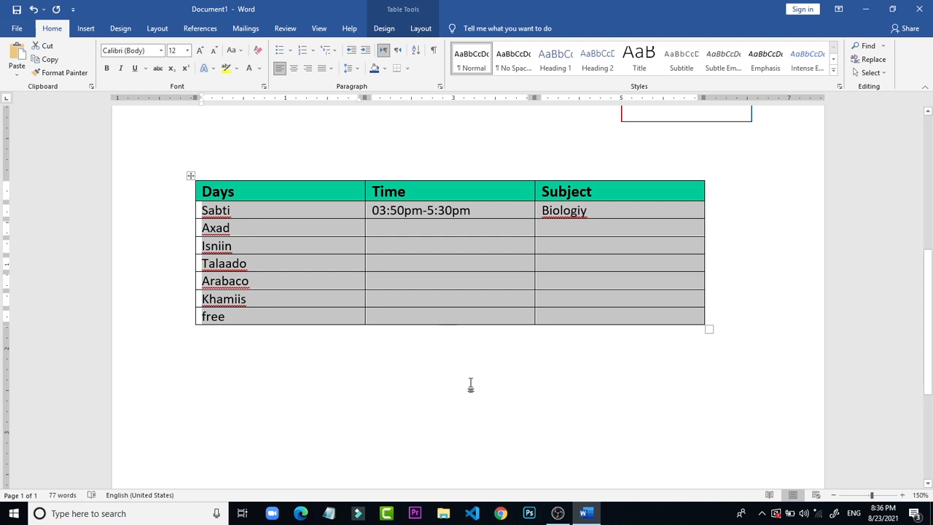
Step: Change the font of the rows below the header to Times New Roman and set its size to 14 pt
click(133, 52)
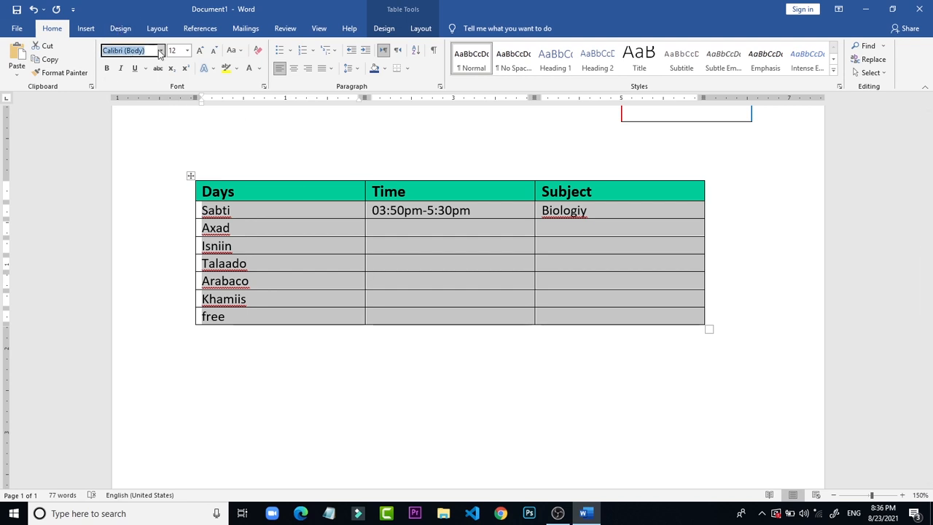
text(Times New Roma)
key(Return)
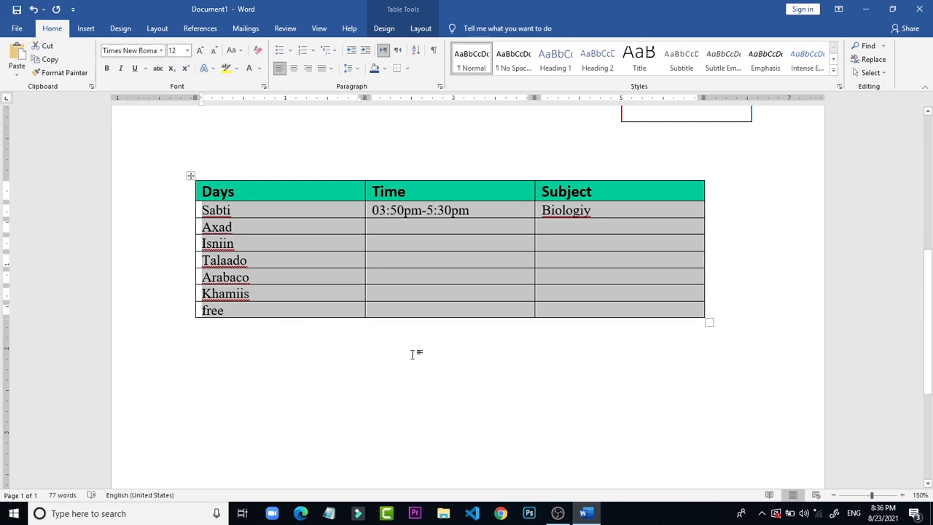
click(188, 51)
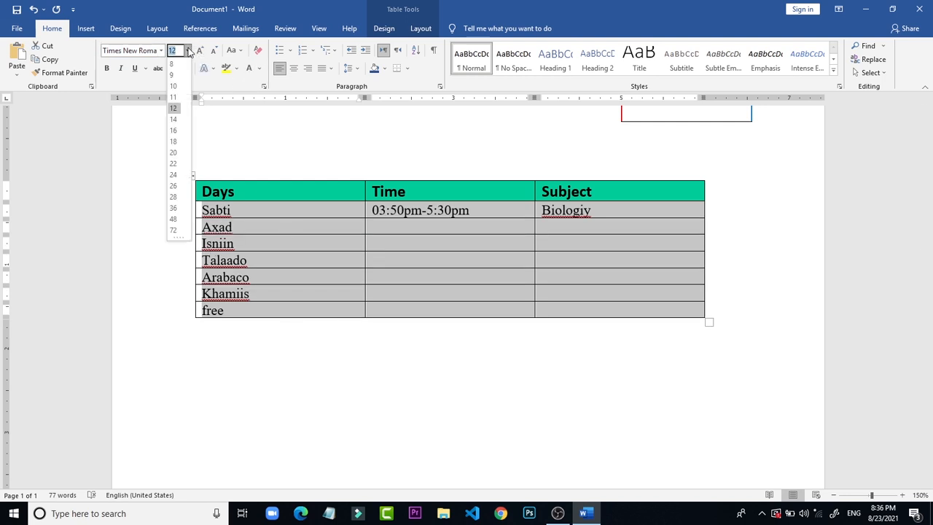
click(178, 125)
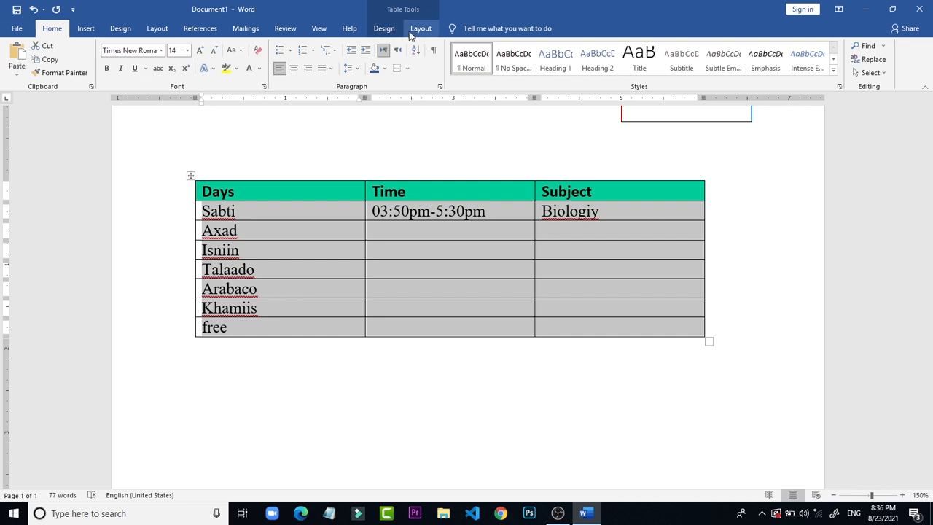
Step: Shade the rows from Sabti to free with the lightest green theme color
click(384, 29)
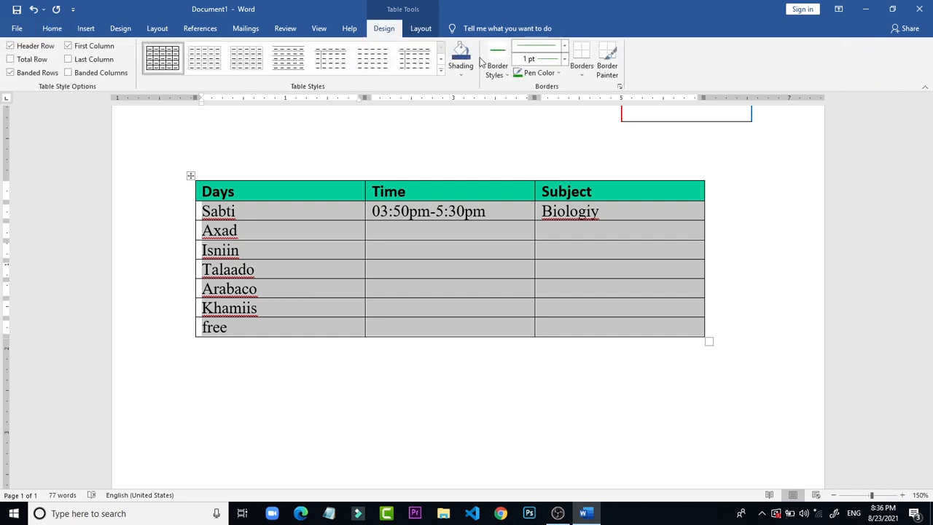
click(462, 77)
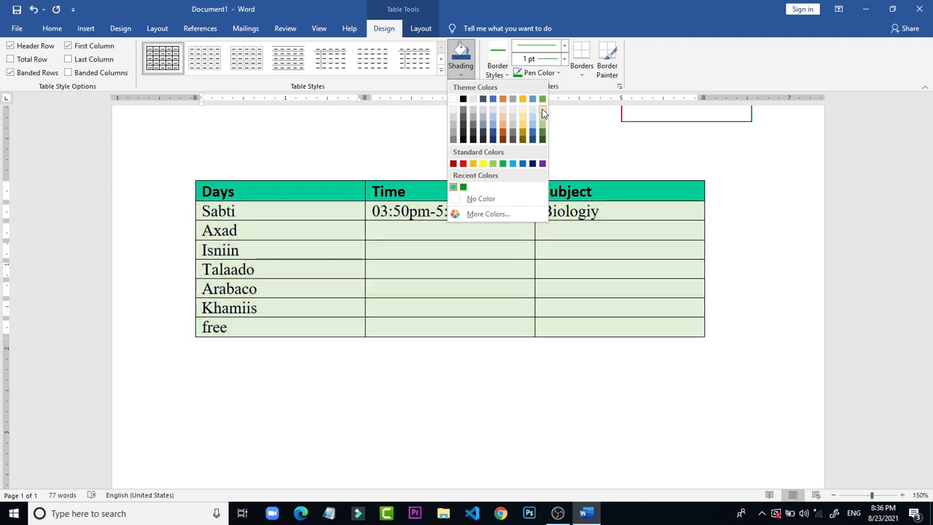
click(542, 117)
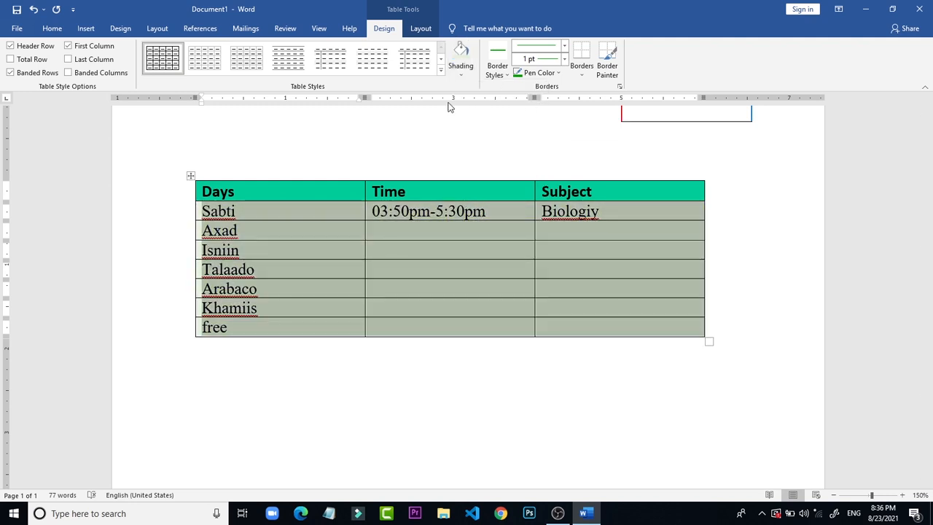
click(462, 188)
Step: Widen the timetable to about 7 inches by extending its right edge beyond the table above
scroll(449, 118, up, 1)
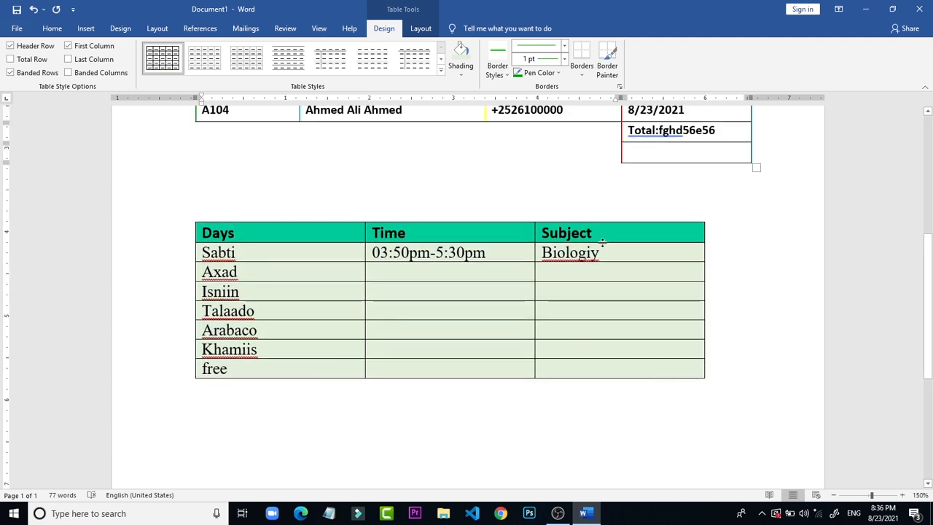
drag(624, 255, 319, 408)
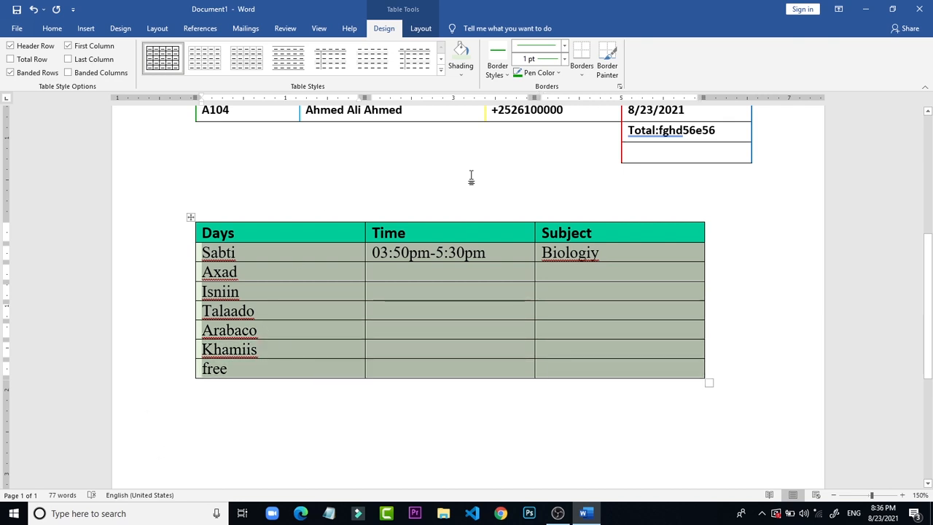
click(471, 175)
drag(708, 382, 778, 364)
click(398, 178)
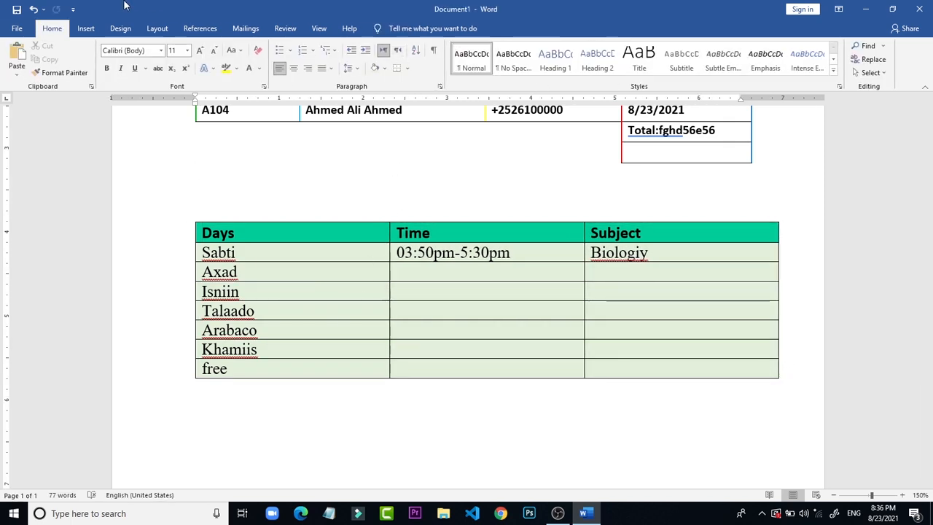
Step: Paint the divider between the Days and Time columns with a light gold 1½ pt border along all the timetable's rows
click(326, 246)
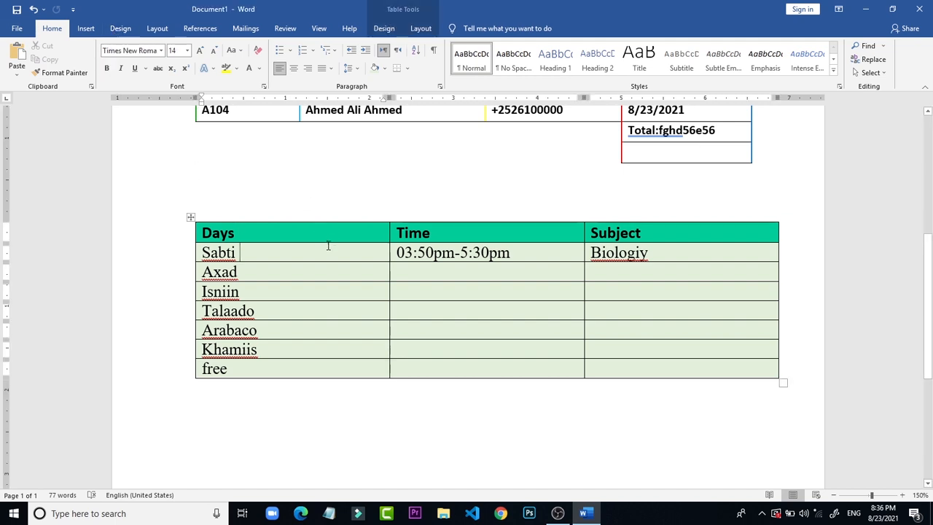
click(421, 28)
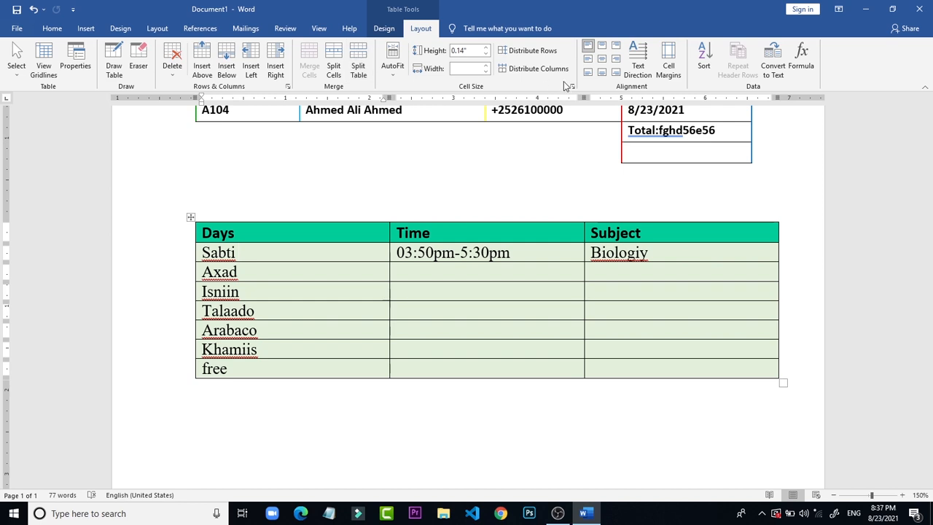
click(385, 29)
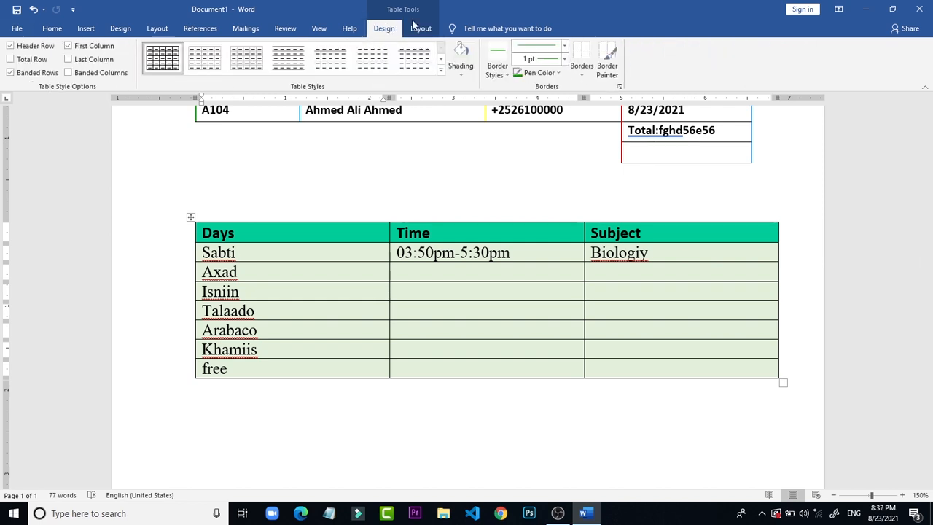
click(605, 62)
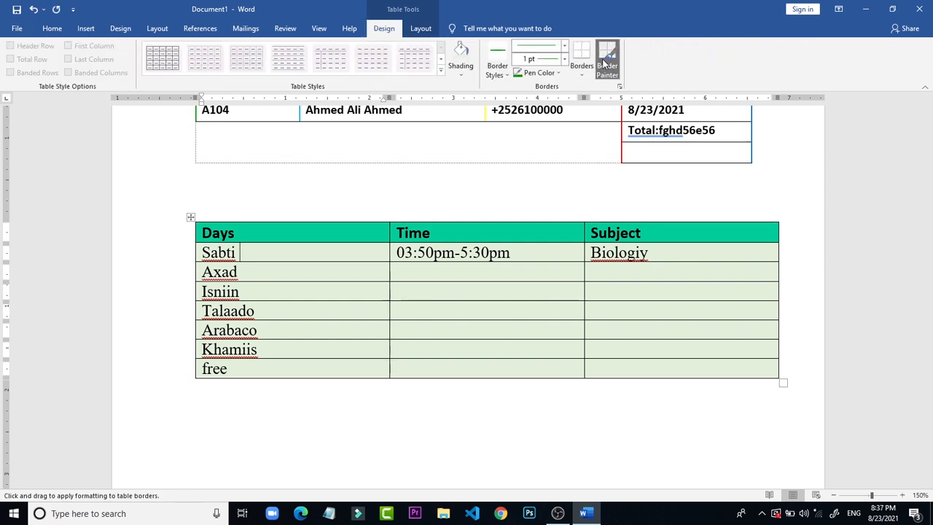
click(558, 72)
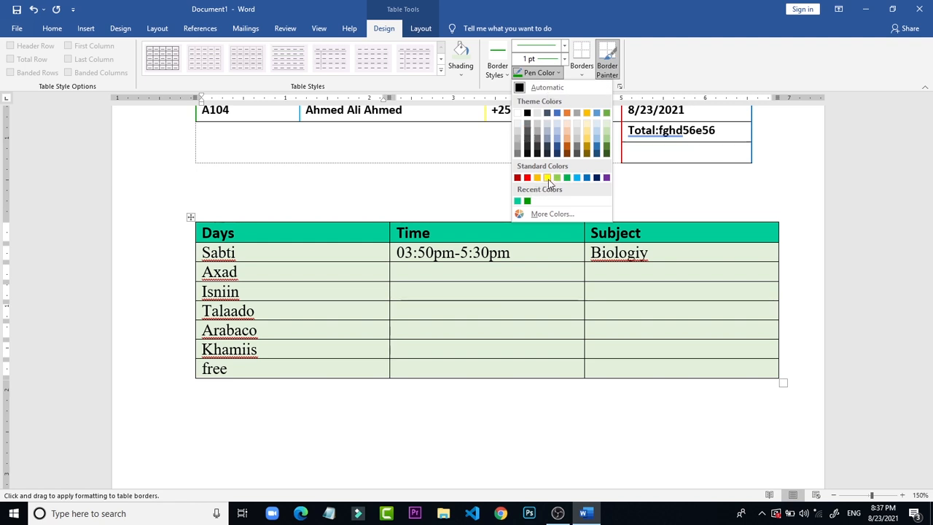
click(588, 142)
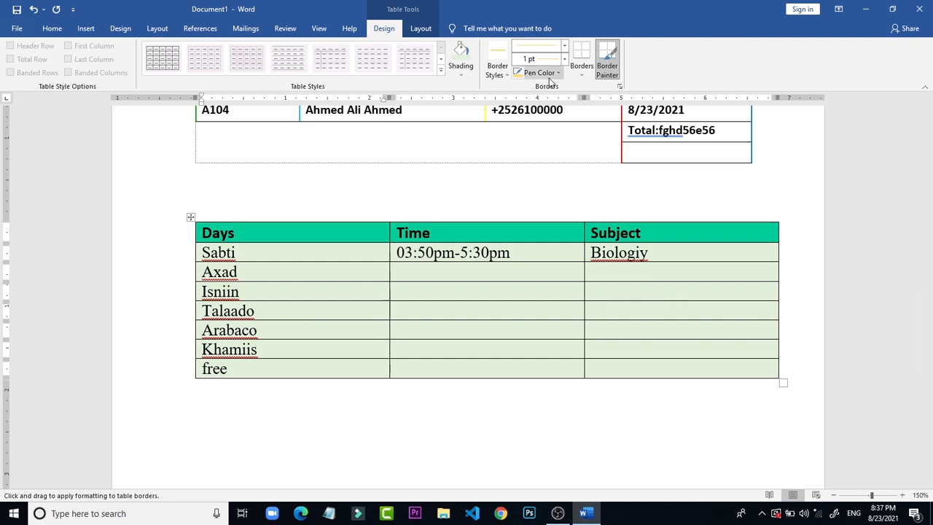
click(563, 59)
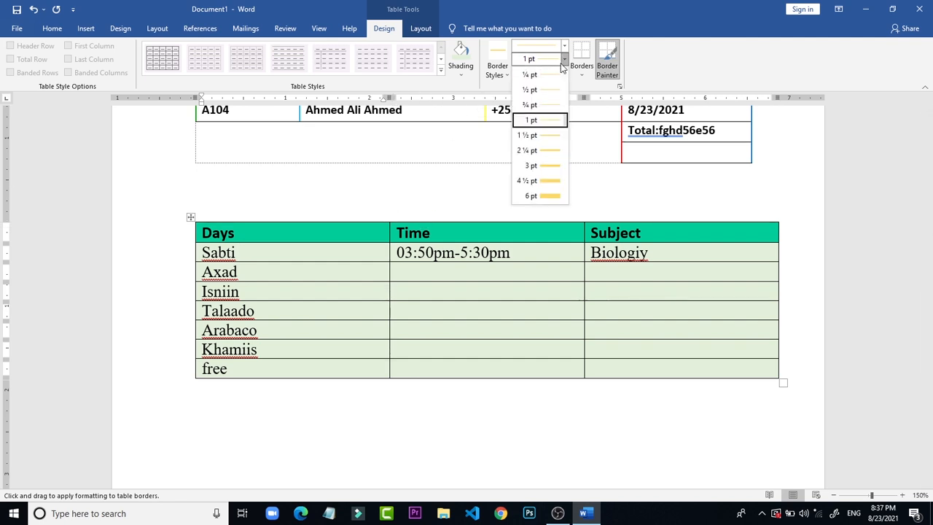
click(543, 137)
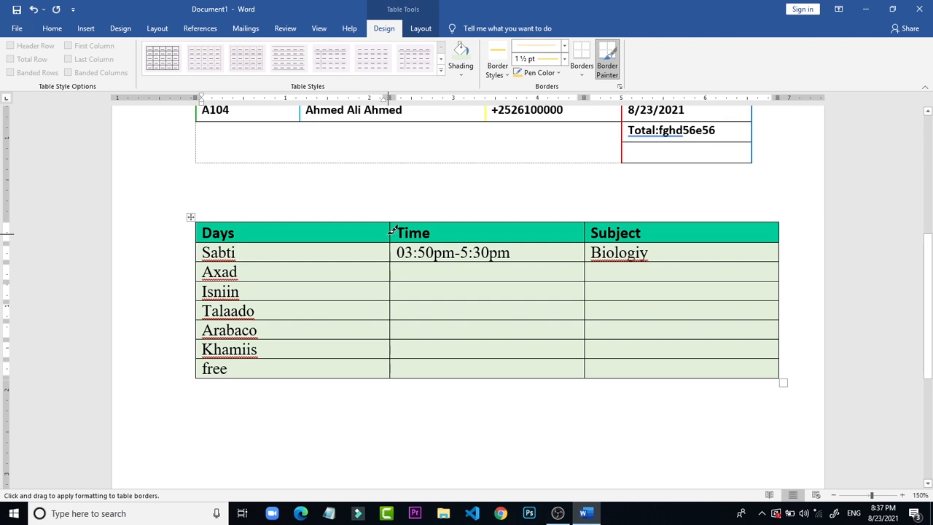
mouse_move(391, 228)
mouse_down()
mouse_move(364, 395)
mouse_move(387, 388)
mouse_up()
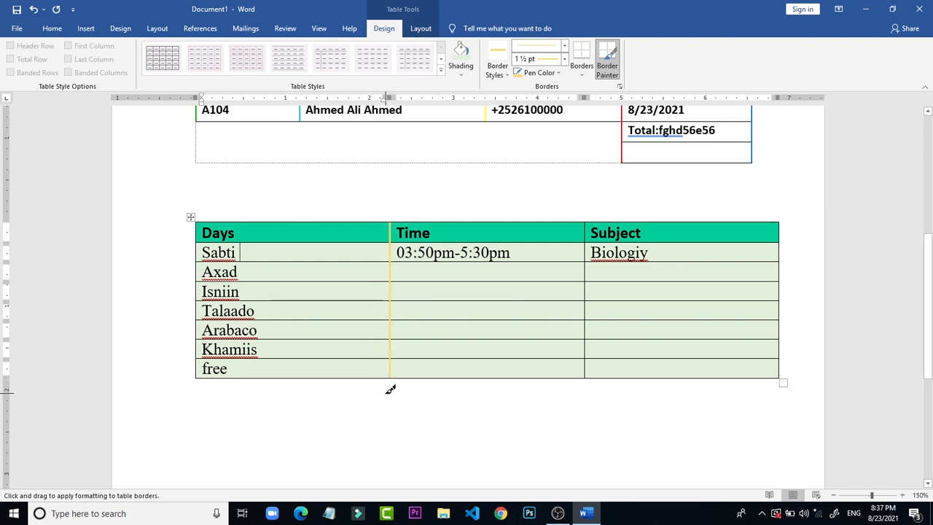
Step: Paint the divider between the Time and Subject columns with a standard red 1½ pt border
click(548, 73)
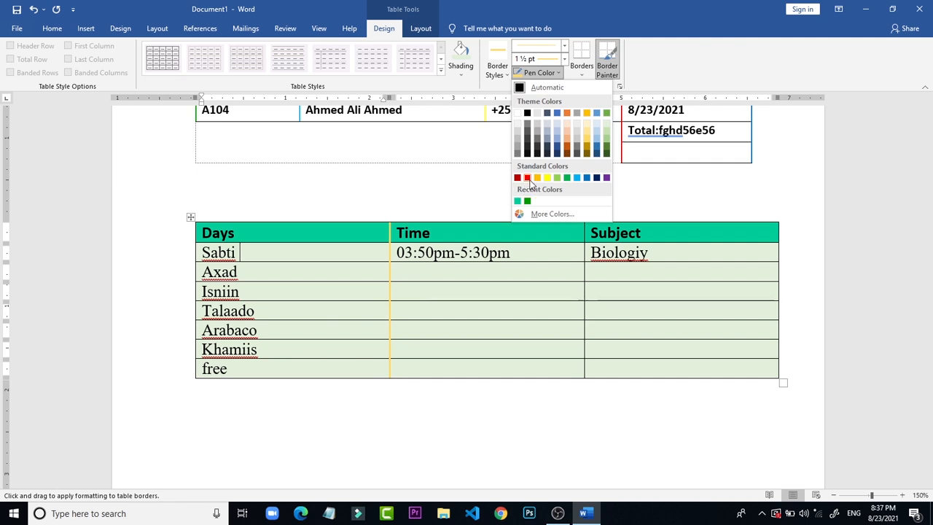
click(528, 177)
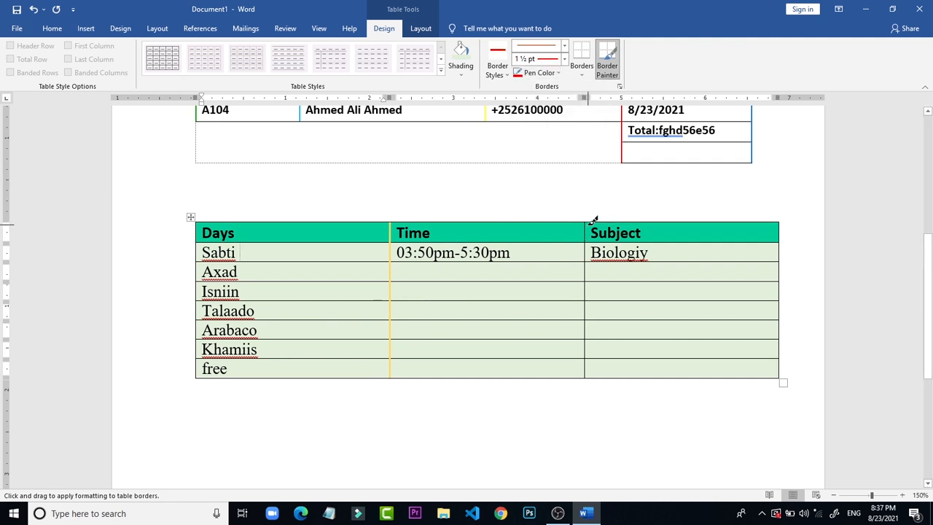
mouse_move(588, 221)
mouse_down()
mouse_move(583, 381)
mouse_move(584, 368)
mouse_up()
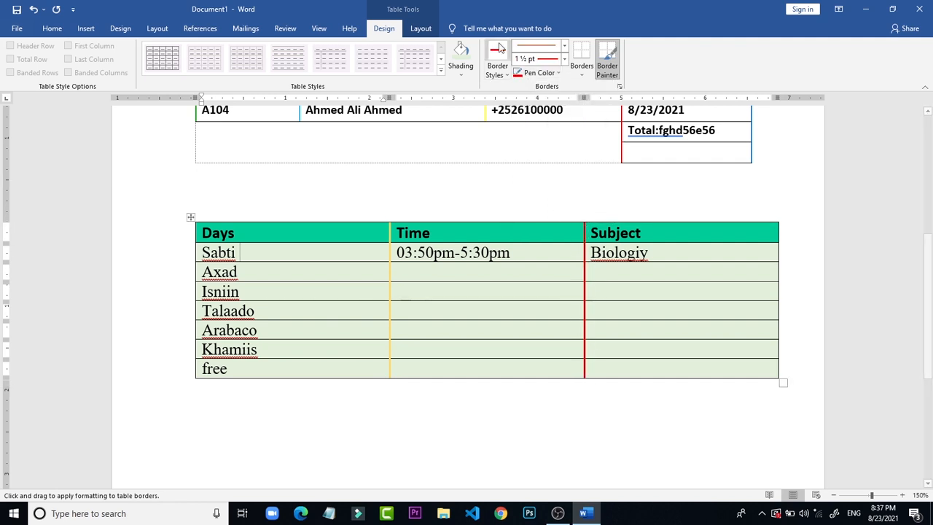
Step: Paint the timetable's left outer border in standard blue at 1½ pt
click(565, 59)
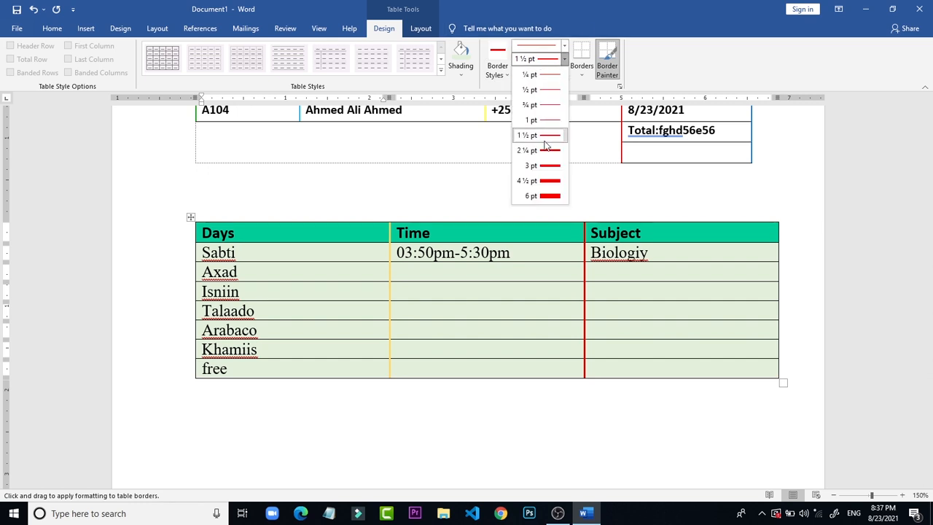
click(582, 75)
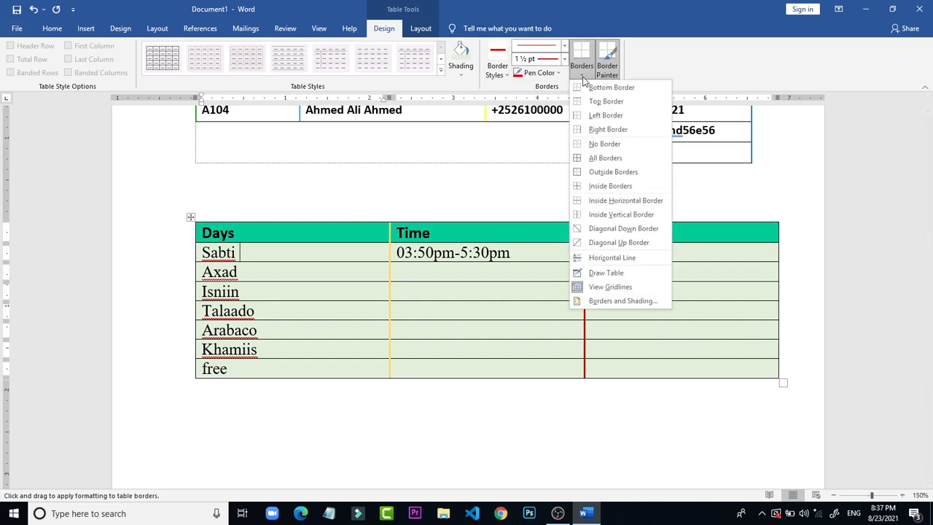
click(551, 74)
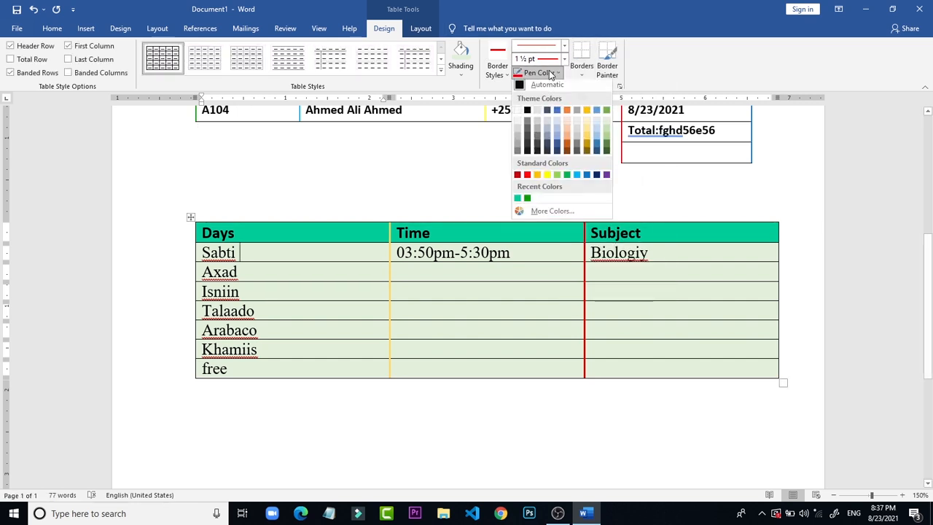
click(588, 178)
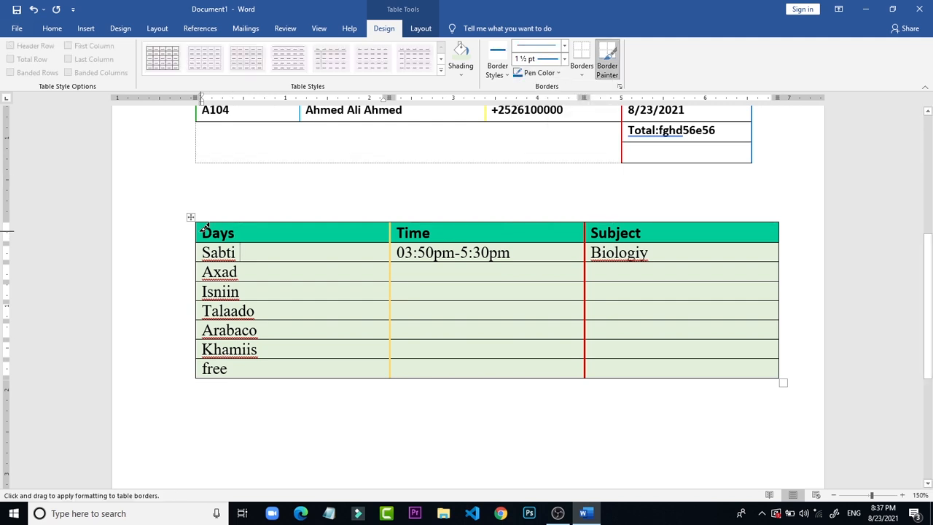
drag(199, 219, 197, 370)
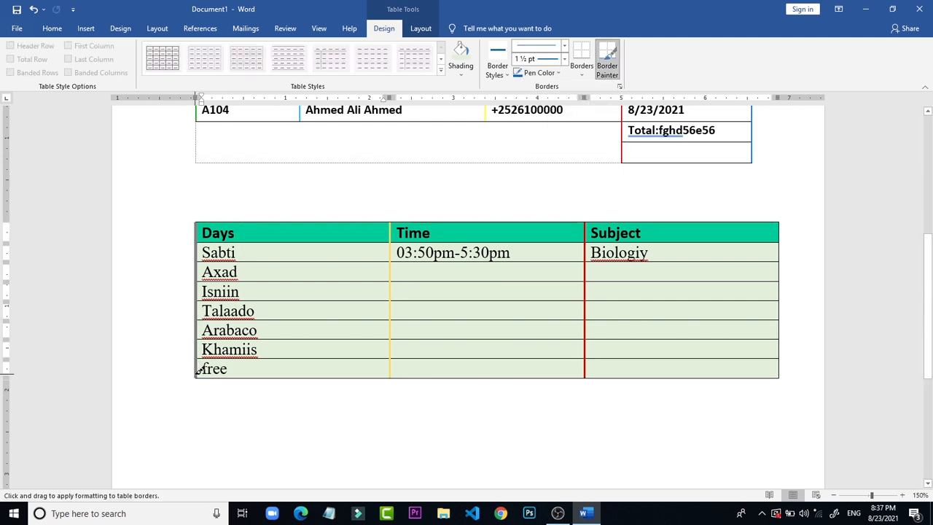
click(602, 67)
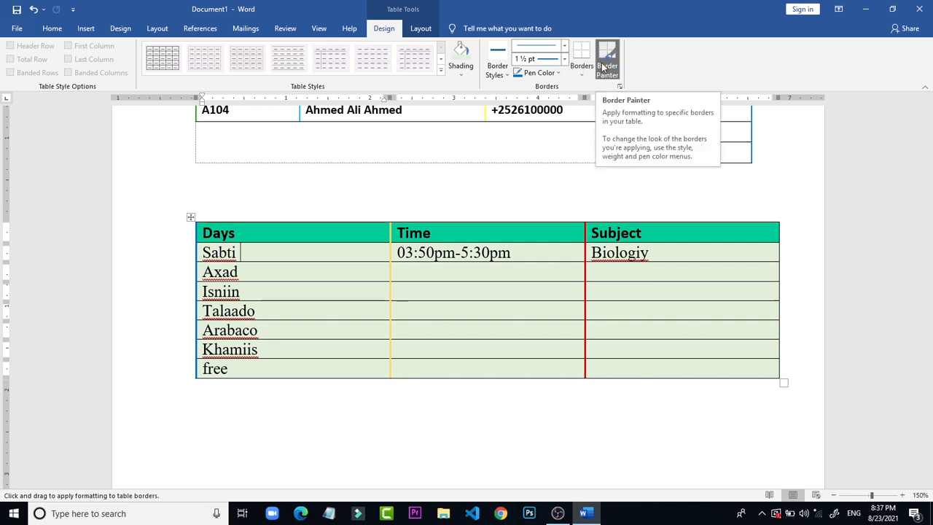
Step: Paint the timetable's right outer border in standard dark blue at 1½ pt
click(558, 72)
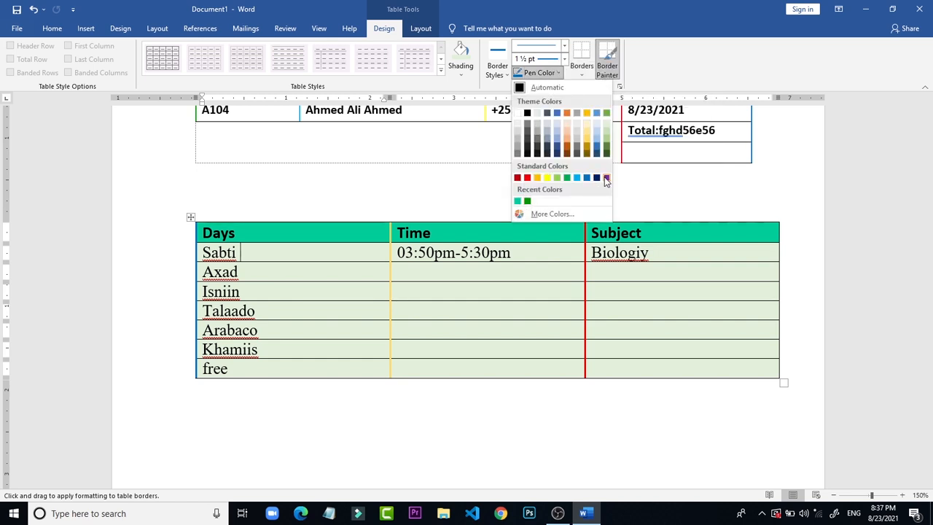
click(596, 177)
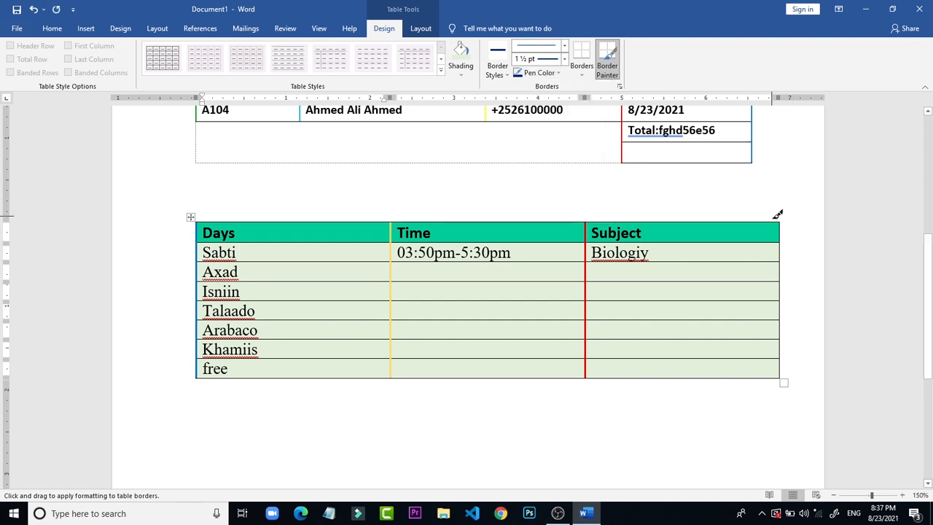
drag(785, 224, 777, 370)
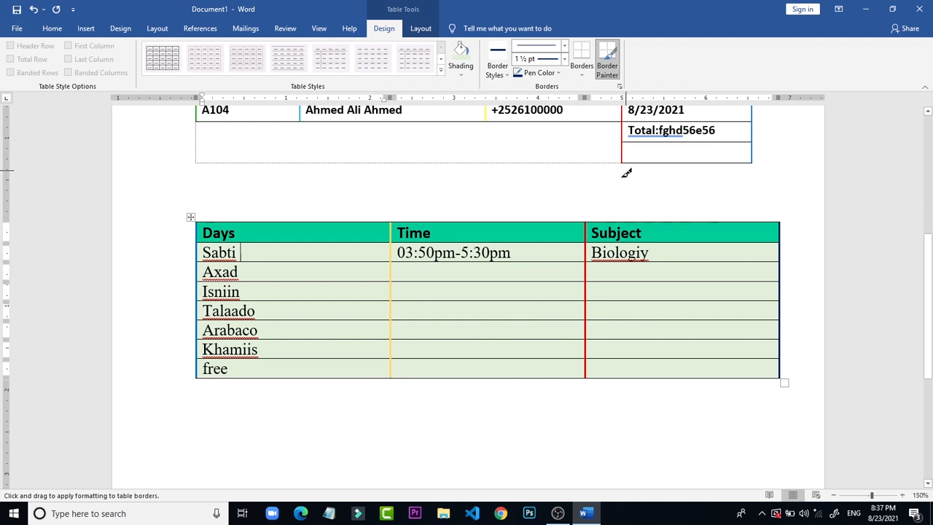
Step: Paint the timetable's bottom border, top border and the line below the header row in standard green at 1½ pt
click(557, 73)
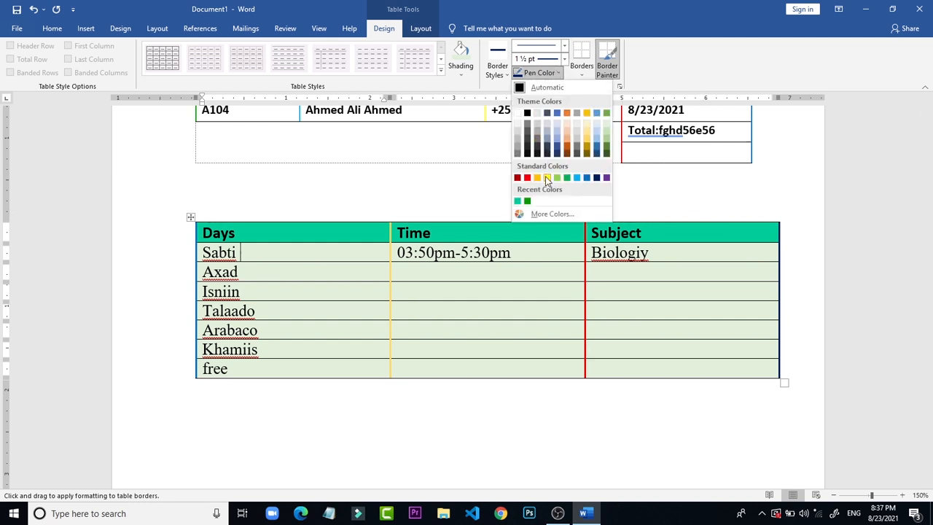
click(567, 178)
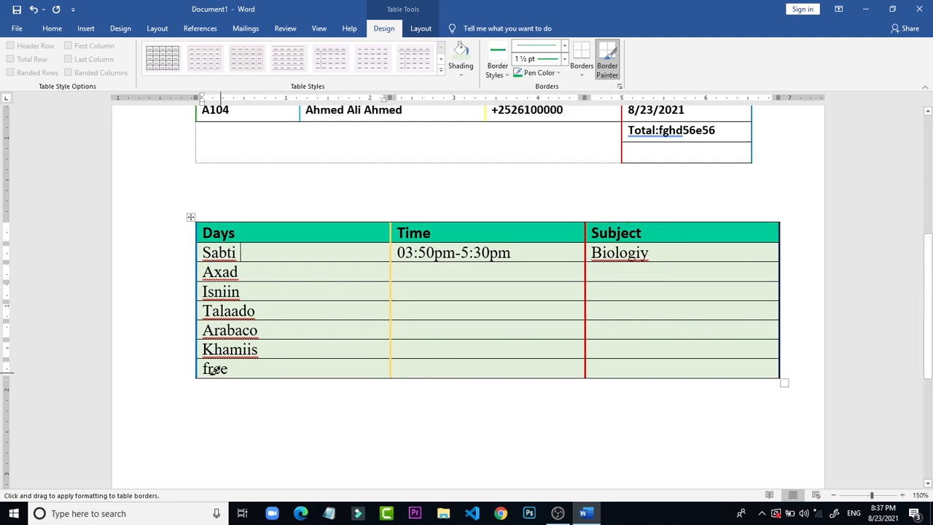
mouse_move(207, 374)
mouse_down()
mouse_move(645, 313)
mouse_move(715, 354)
mouse_move(741, 354)
mouse_move(733, 364)
mouse_up()
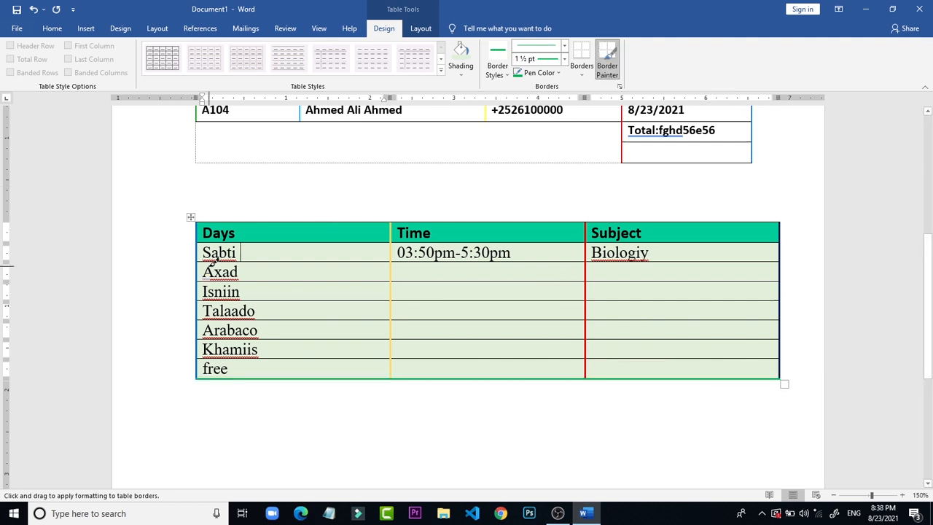
drag(206, 214, 747, 218)
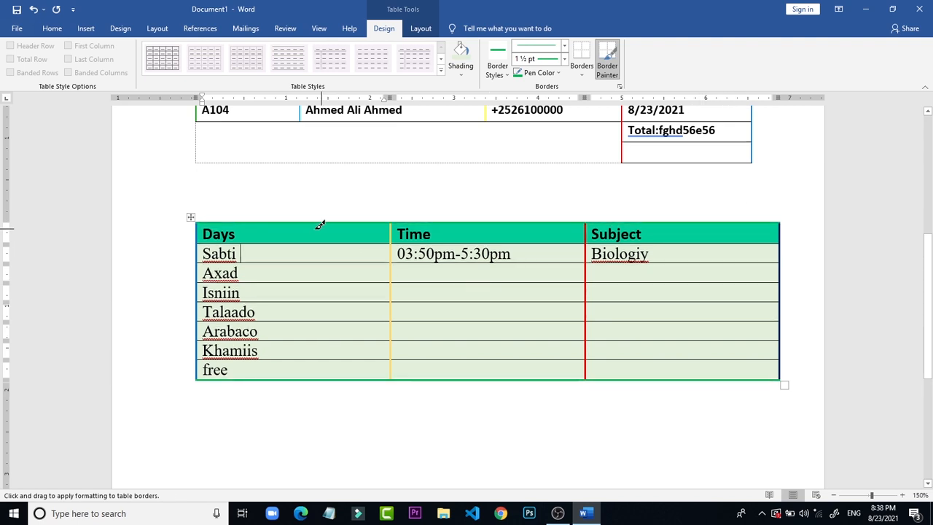
mouse_move(267, 237)
mouse_down()
mouse_move(632, 246)
mouse_move(665, 238)
mouse_up()
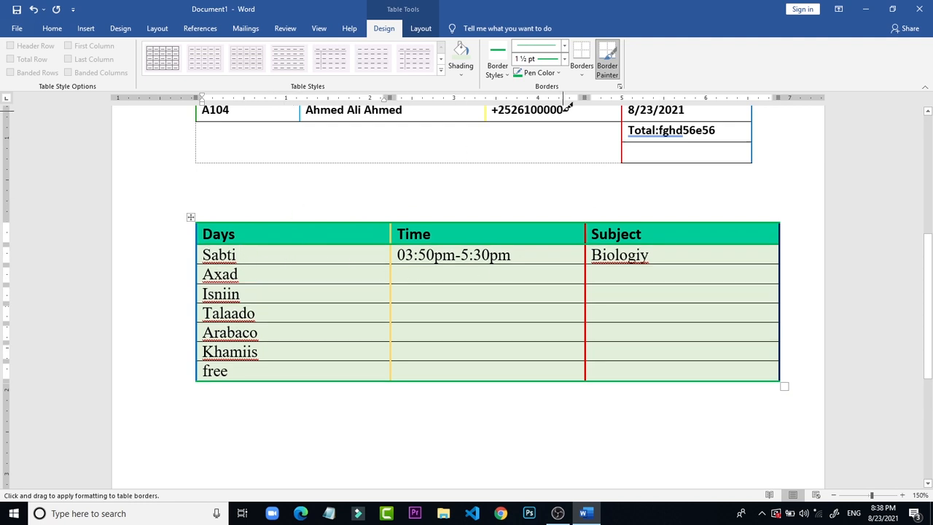
Step: Repaint the header row's top and bottom borders in standard red at 1½ pt and stop border painting
click(536, 73)
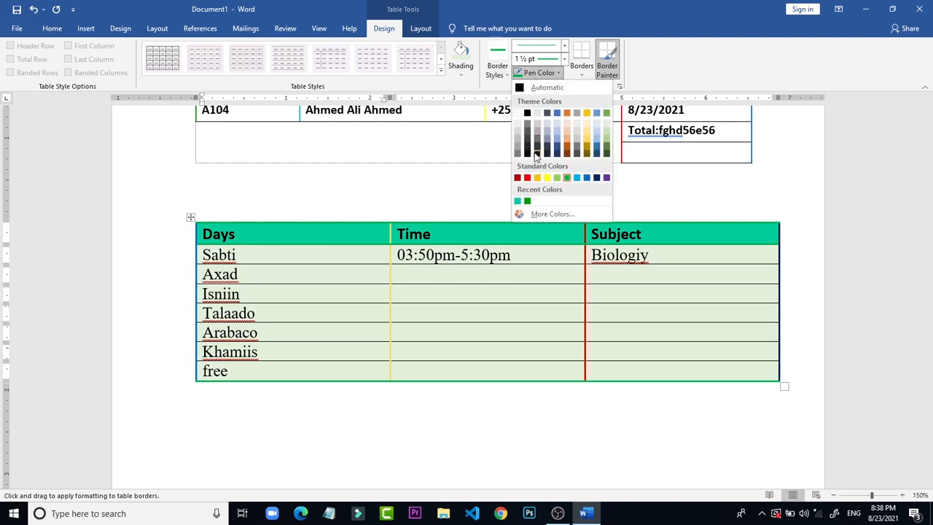
click(527, 178)
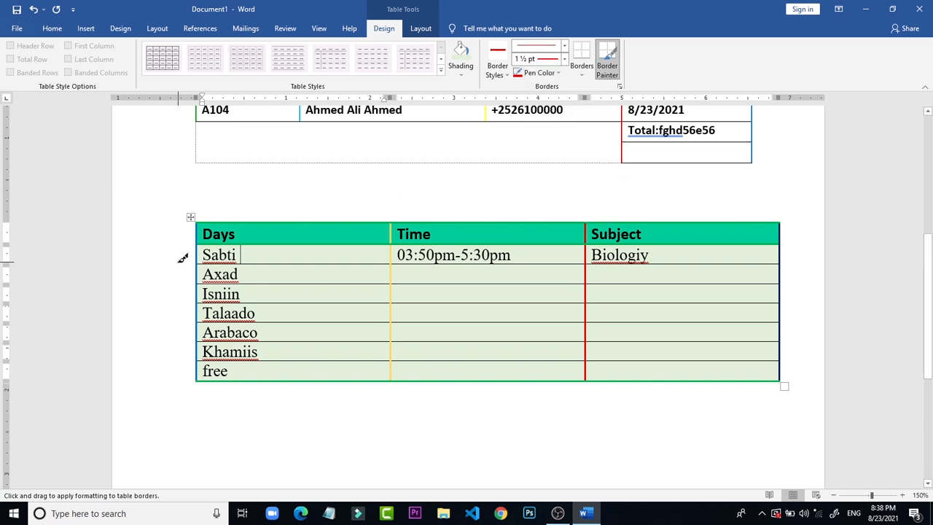
mouse_move(219, 217)
mouse_down()
mouse_move(598, 202)
mouse_move(596, 221)
mouse_up()
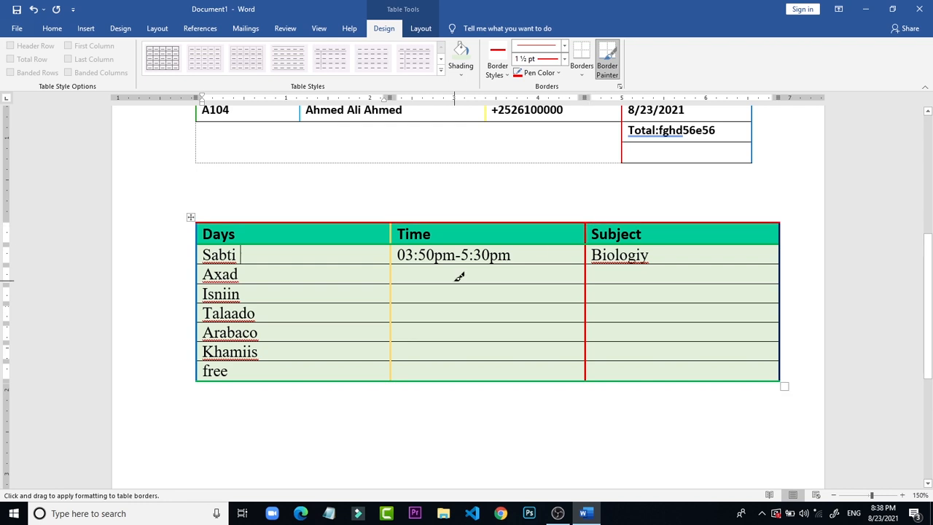
mouse_move(291, 239)
mouse_down()
mouse_move(643, 233)
mouse_move(642, 246)
mouse_up()
key(Escape)
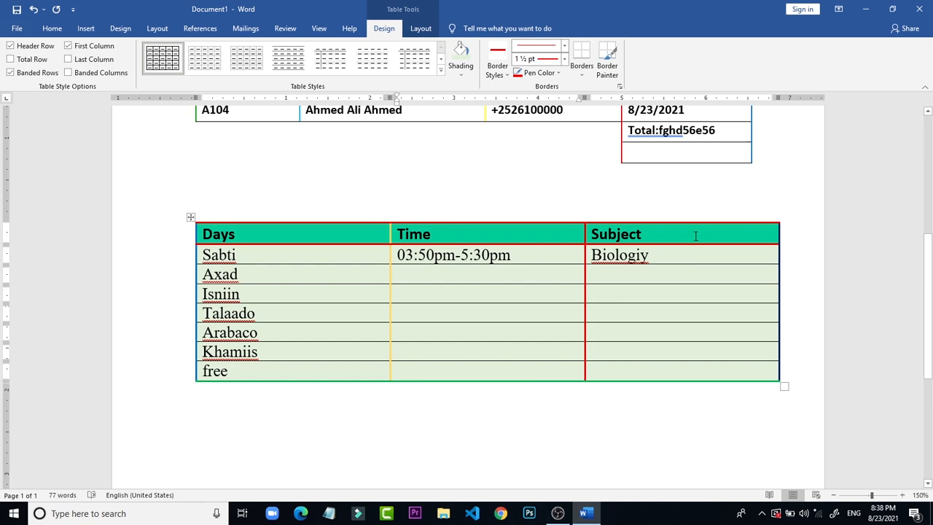
Step: Copy the Time and Subject cells of the Sabti row into all rows from Axad to free
drag(673, 252, 486, 259)
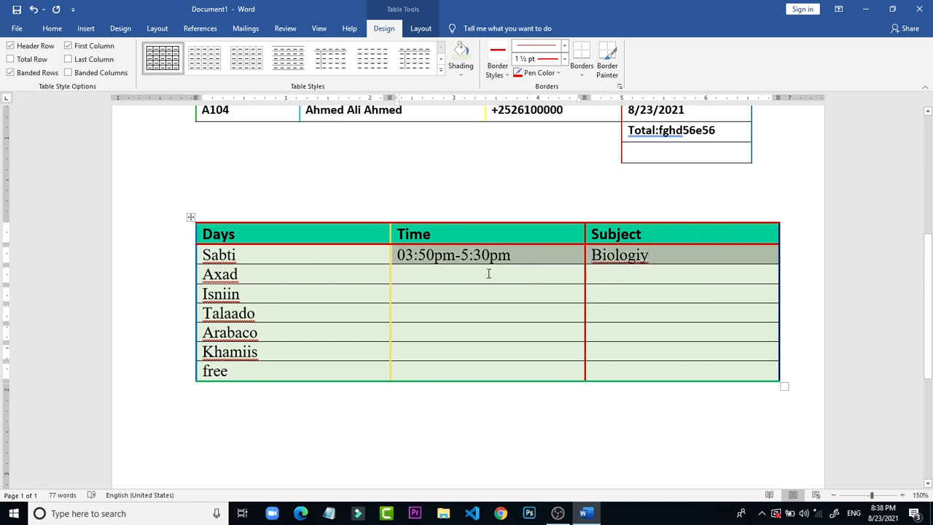
drag(488, 273, 775, 415)
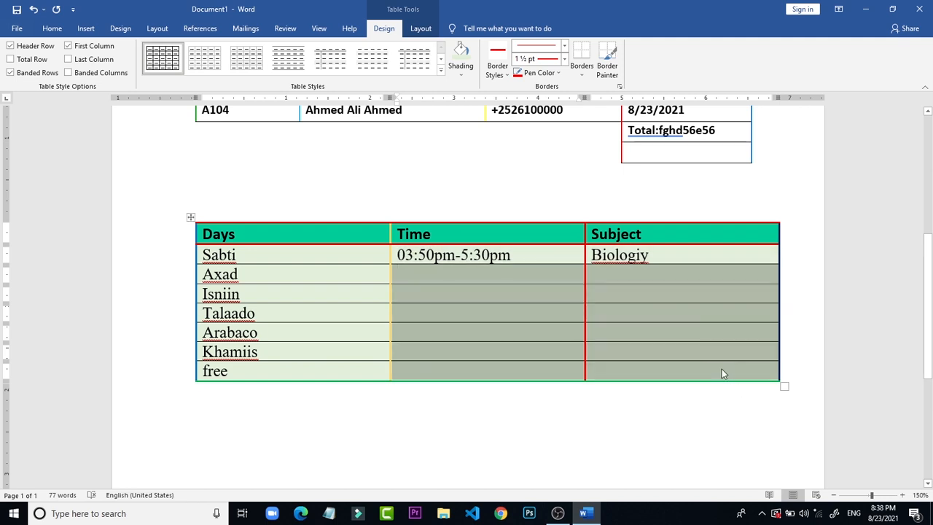
text(03:50pm-5:30pm	Biologiy 03:50pm-5:30pm	Biologiy 03:50pm-5:30pm	Biologiy 03:50pm-5:30pm	Biologiy 03:50pm-5:30pm	Biologiy 03:50pm-5:30pm	Biologiy)
click(562, 483)
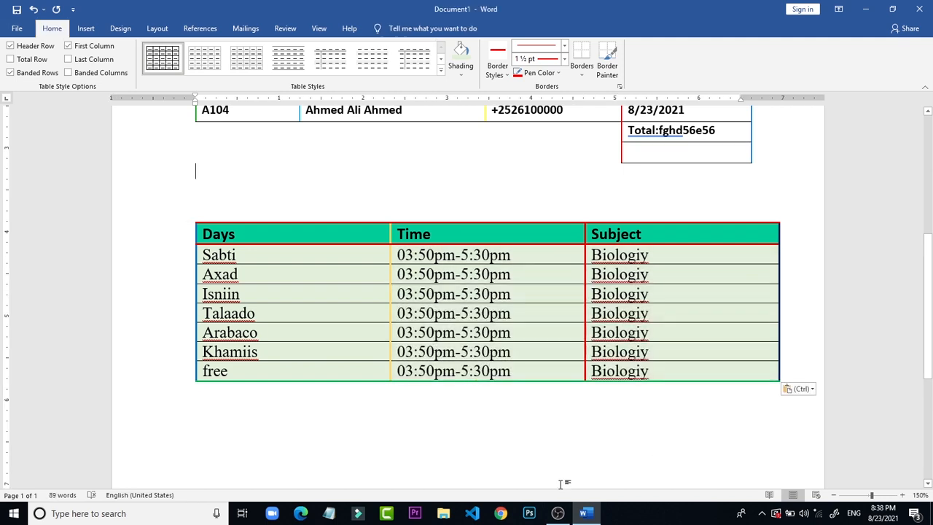
click(545, 241)
click(493, 174)
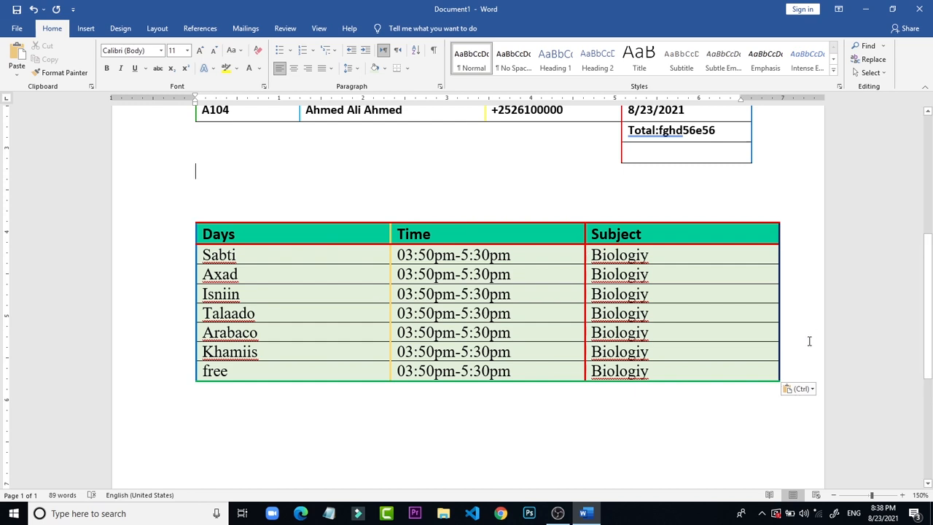
click(636, 232)
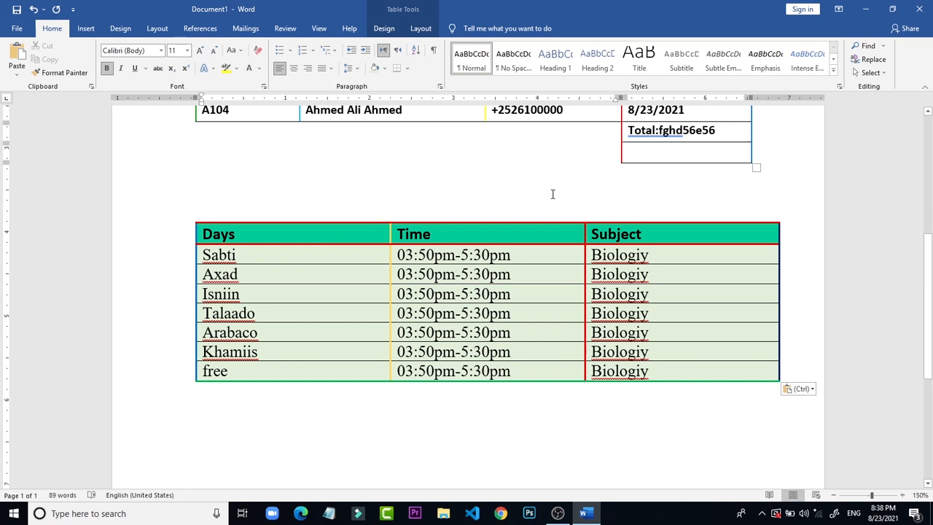
Step: Delete the entire document content, including both tables, to leave a blank page
click(631, 504)
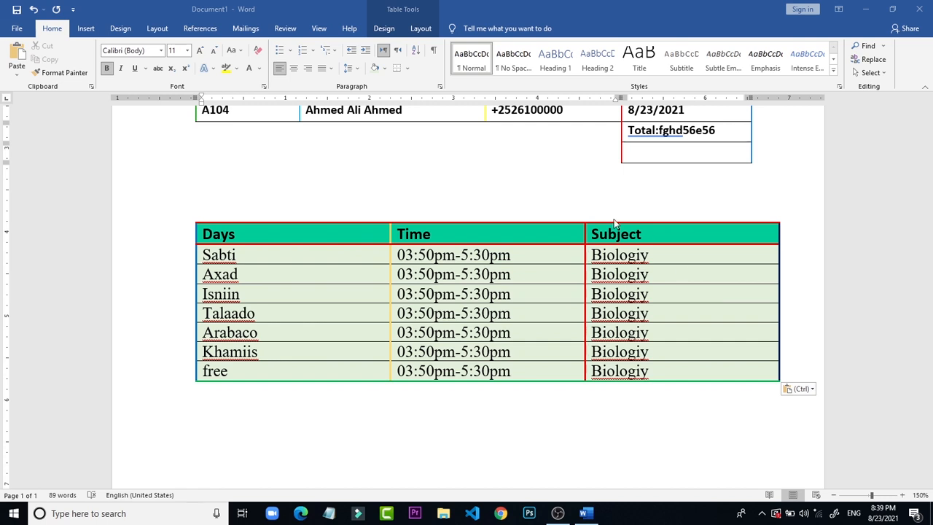
click(367, 165)
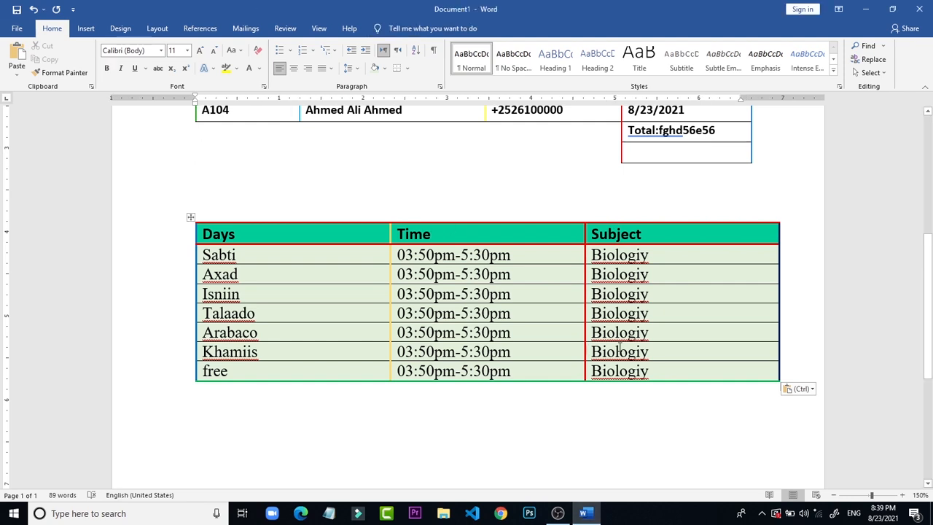
key(ctrl+a)
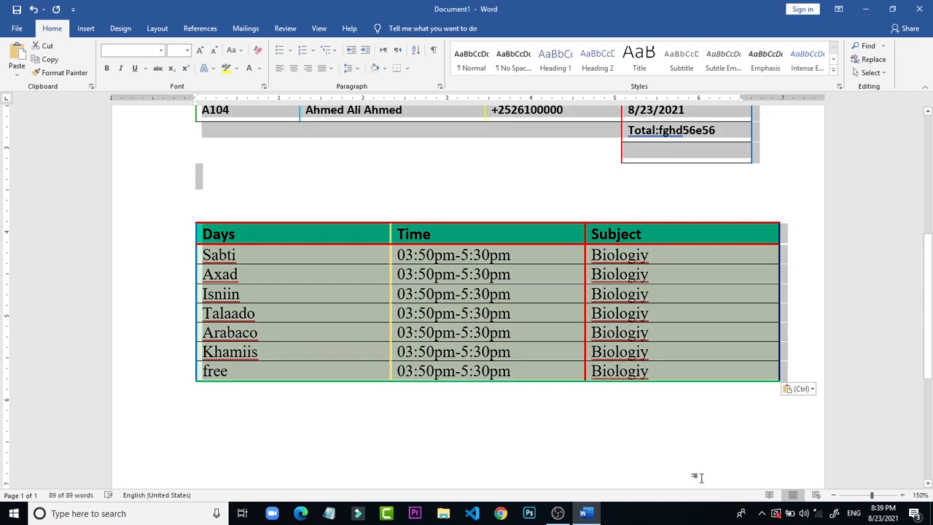
key(Delete)
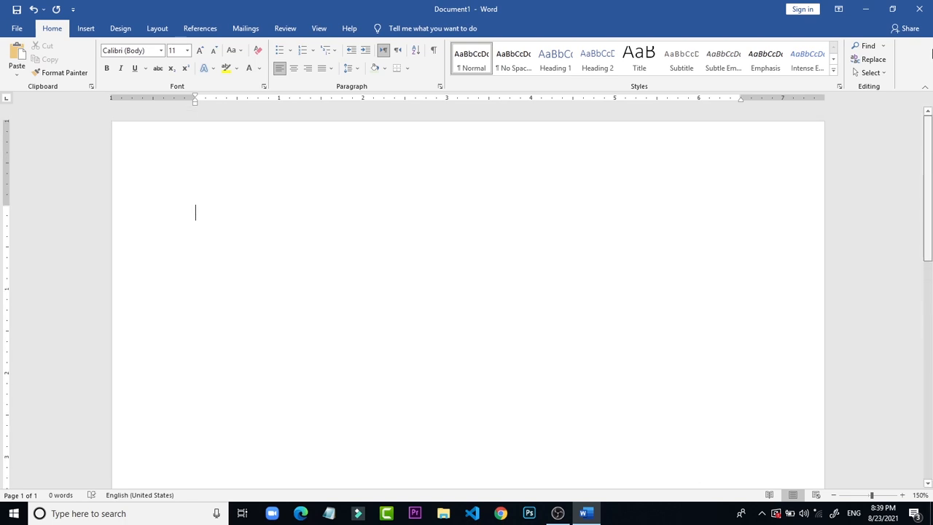
scroll(196, 211, up, 1)
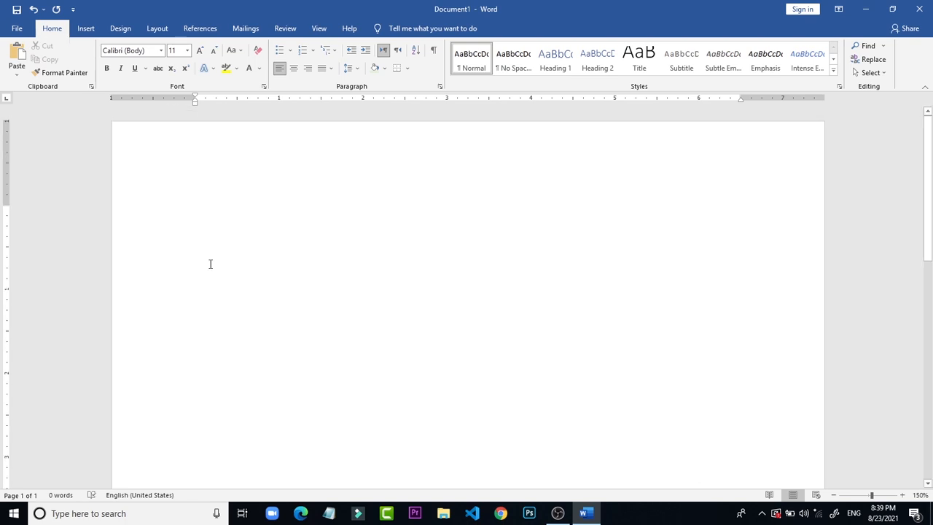
Step: Insert the picture inst.jpg from the Desktop folder of this device into the blank page
click(90, 33)
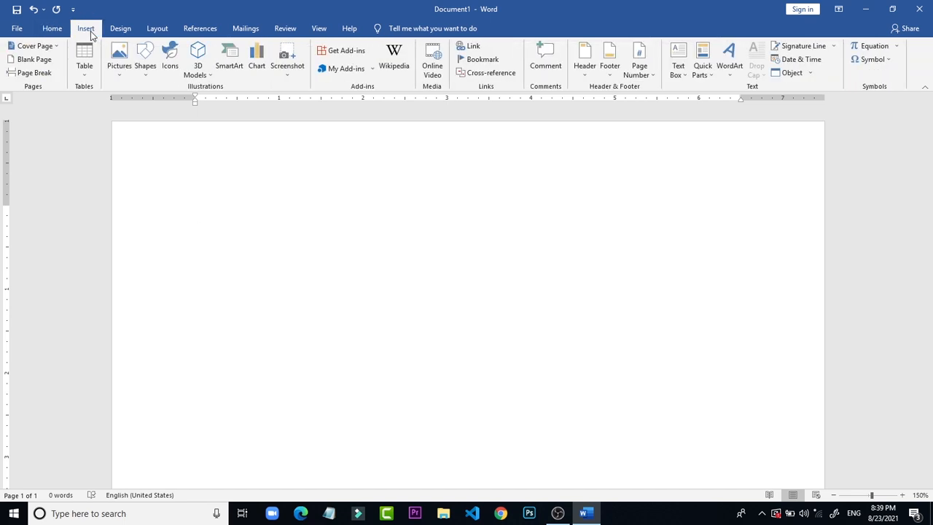
click(118, 73)
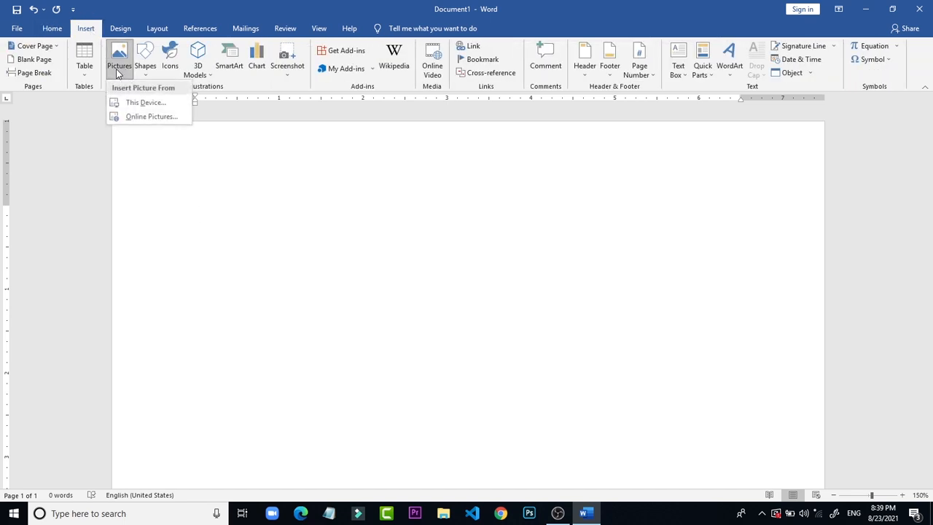
click(142, 102)
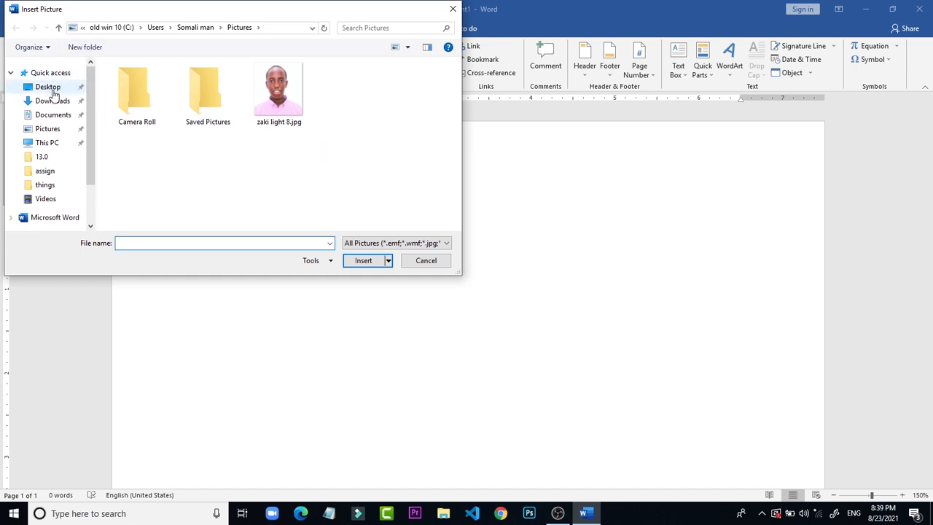
click(48, 87)
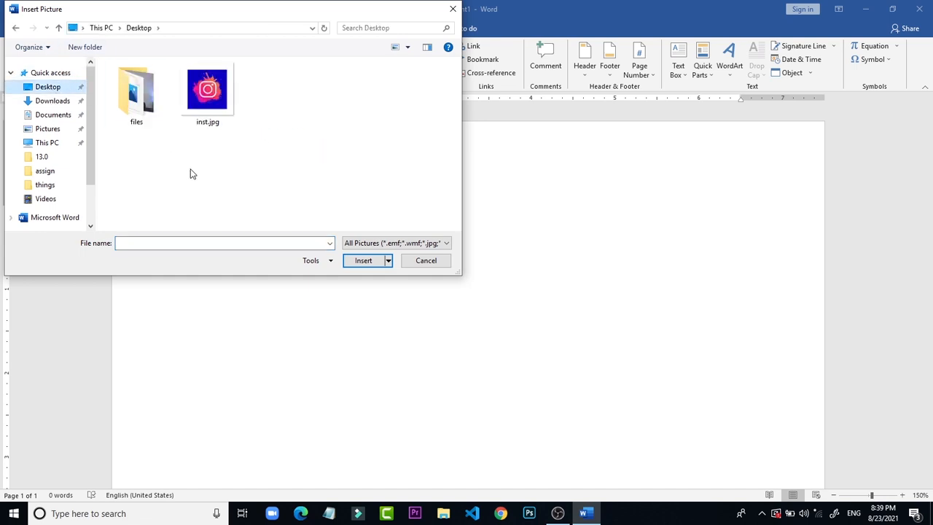
double_click(209, 94)
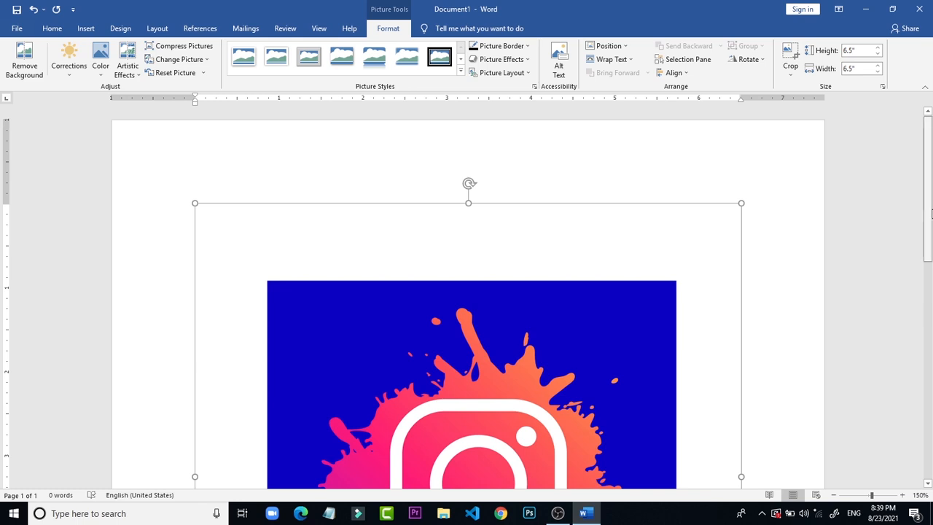
Step: Position the picture in the bottom right with square text wrapping, and move it up and slightly left on the page
drag(928, 229, 893, 416)
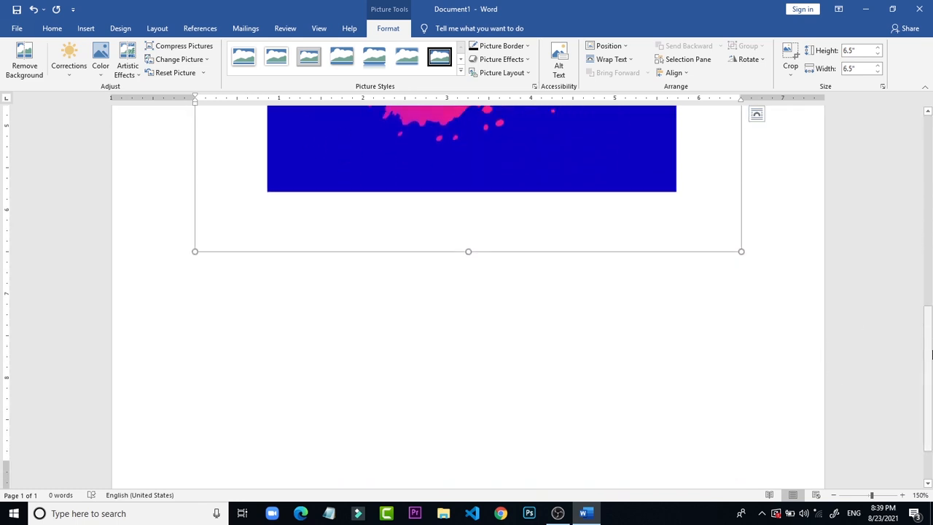
drag(931, 355, 929, 252)
drag(456, 223, 385, 446)
drag(392, 377, 232, 383)
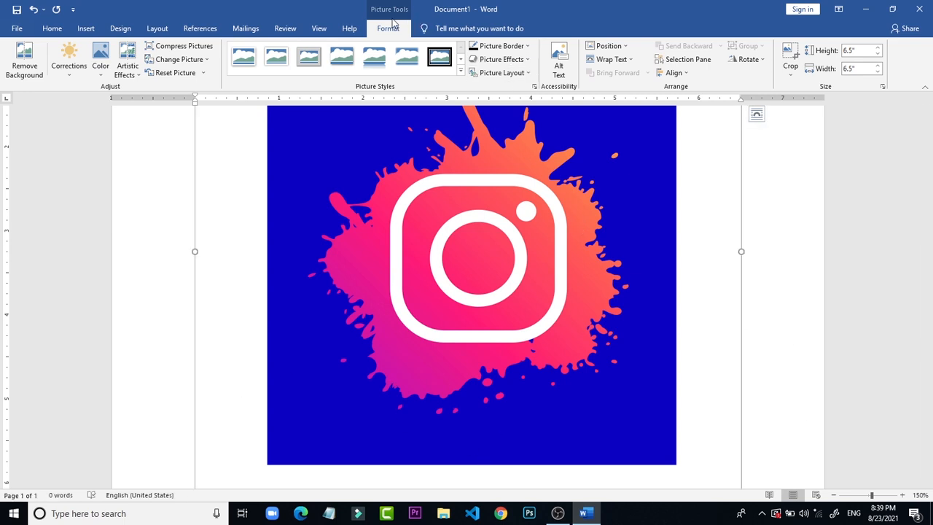
click(618, 47)
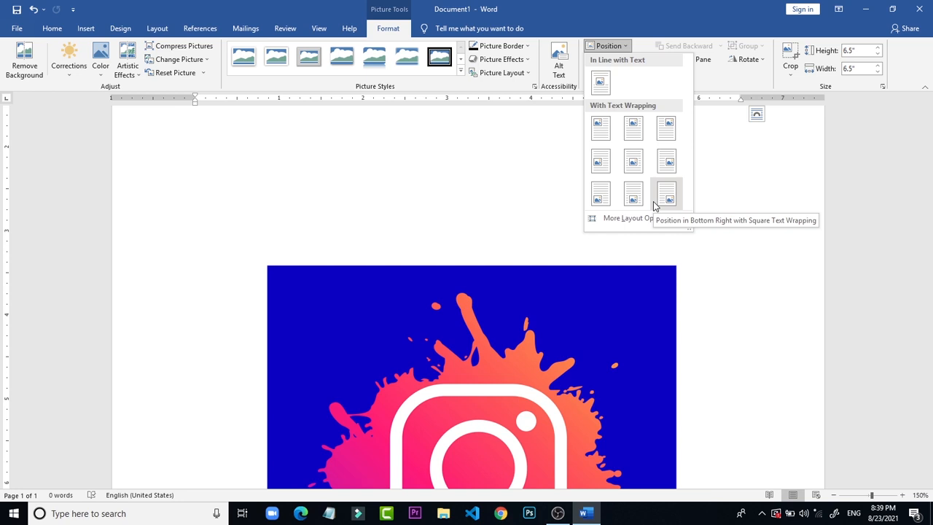
click(653, 204)
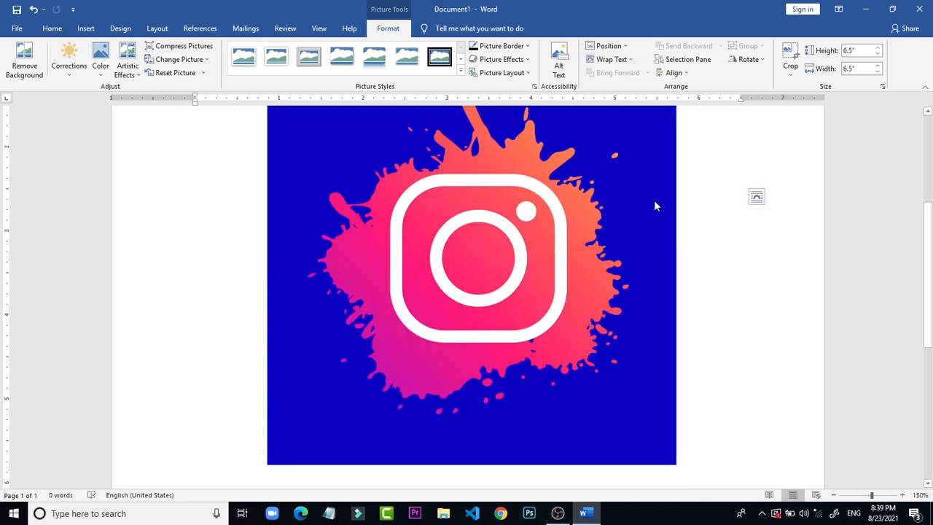
drag(631, 219, 662, 149)
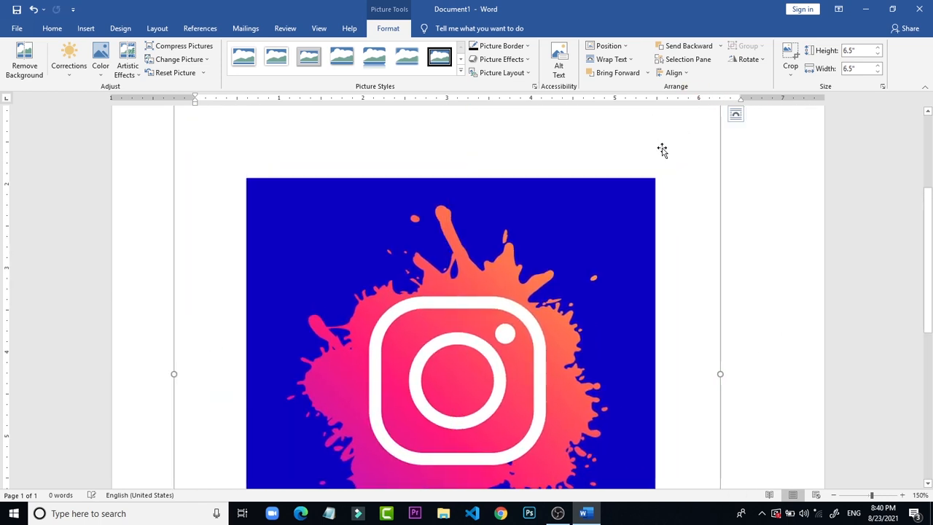
click(750, 186)
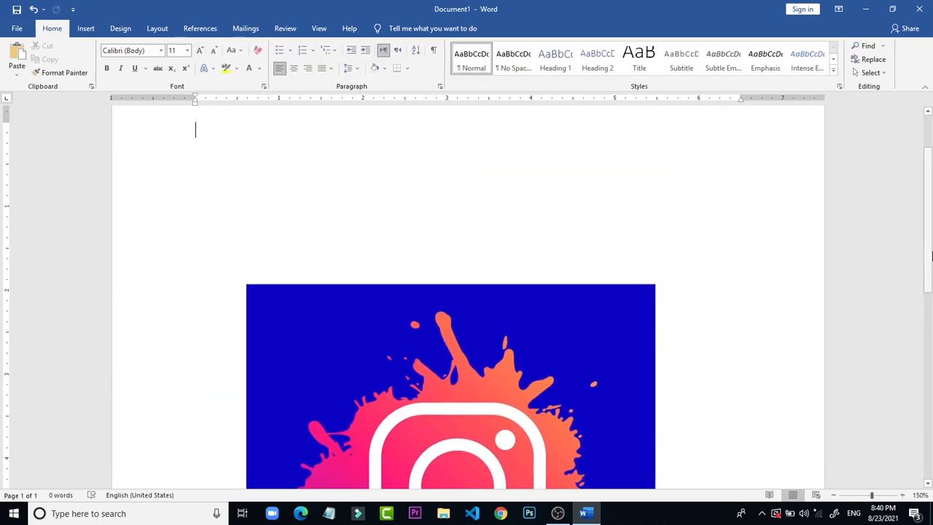
Step: Set the picture's text wrapping to In Front of Text and move the picture up and slightly right on the page
click(633, 346)
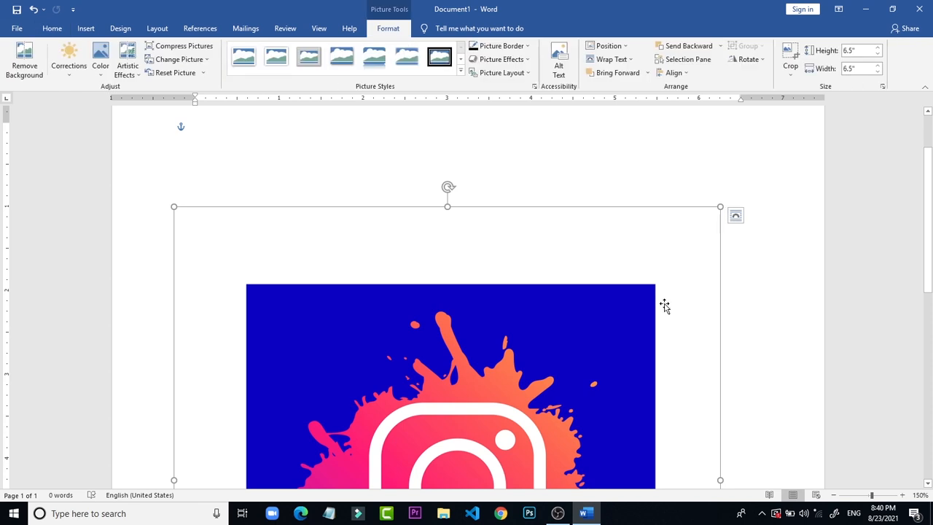
click(736, 216)
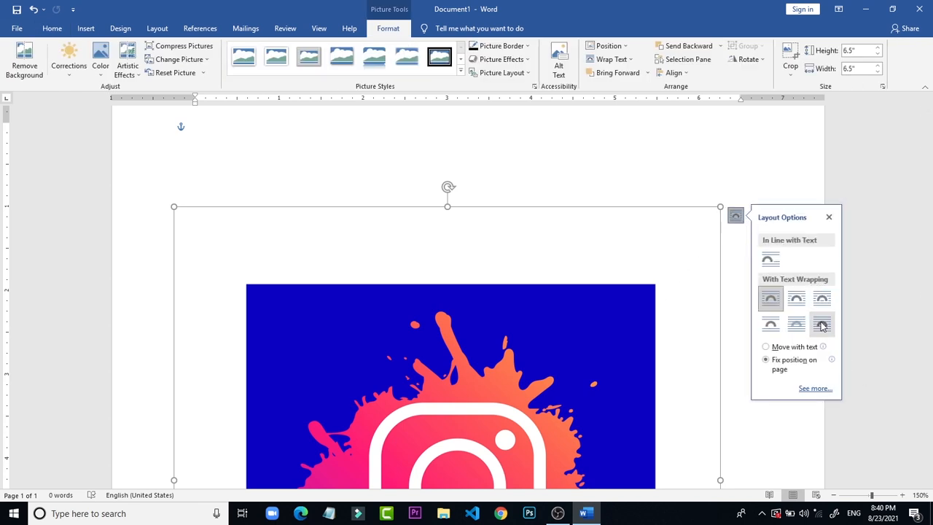
click(822, 325)
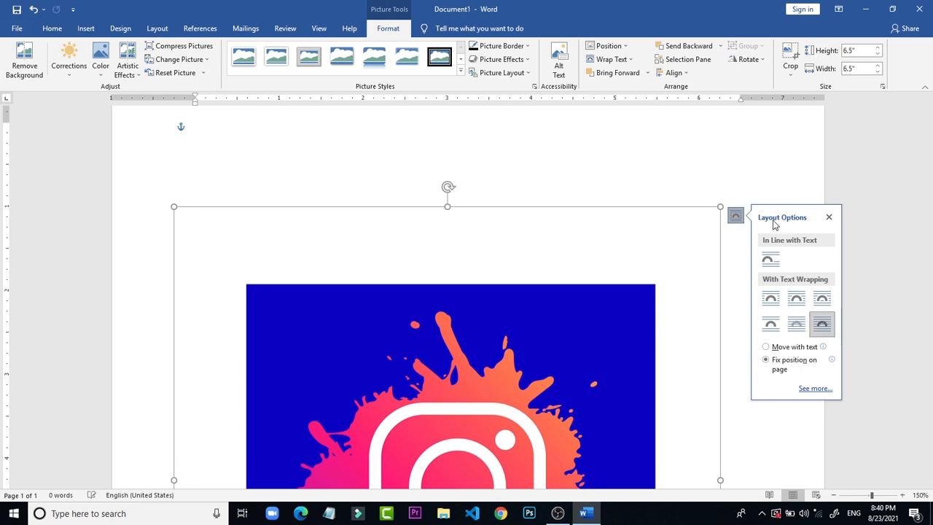
click(761, 134)
drag(633, 341, 667, 255)
drag(927, 219, 931, 354)
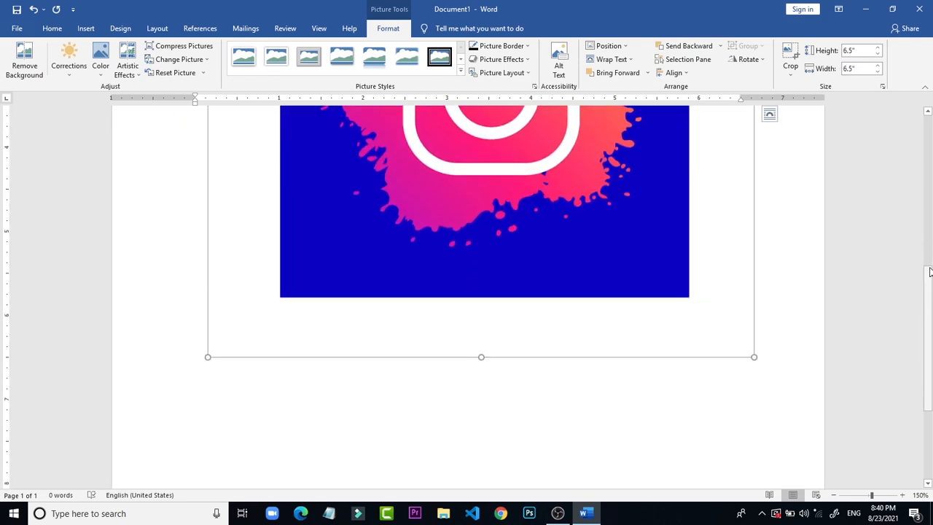
drag(929, 321, 930, 227)
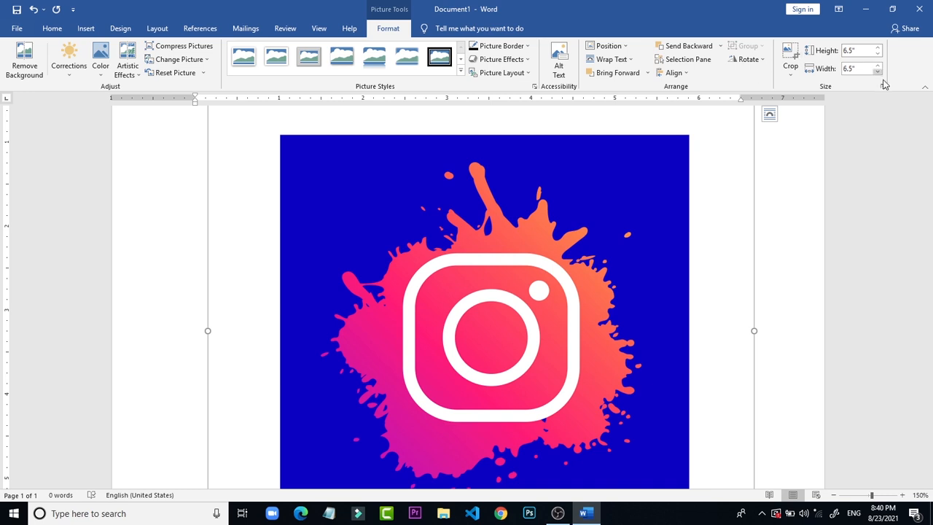
Step: Crop the picture's right side to a width of 5.95"
click(792, 58)
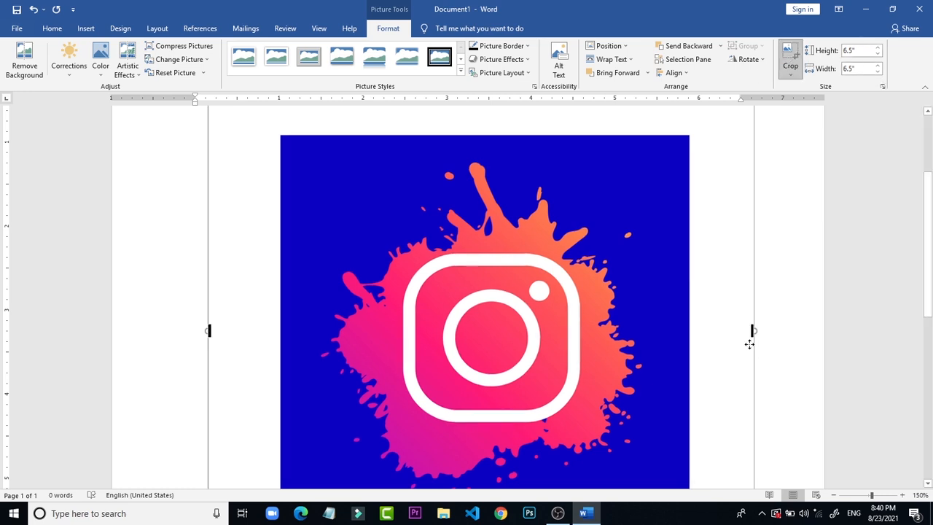
drag(754, 330, 706, 330)
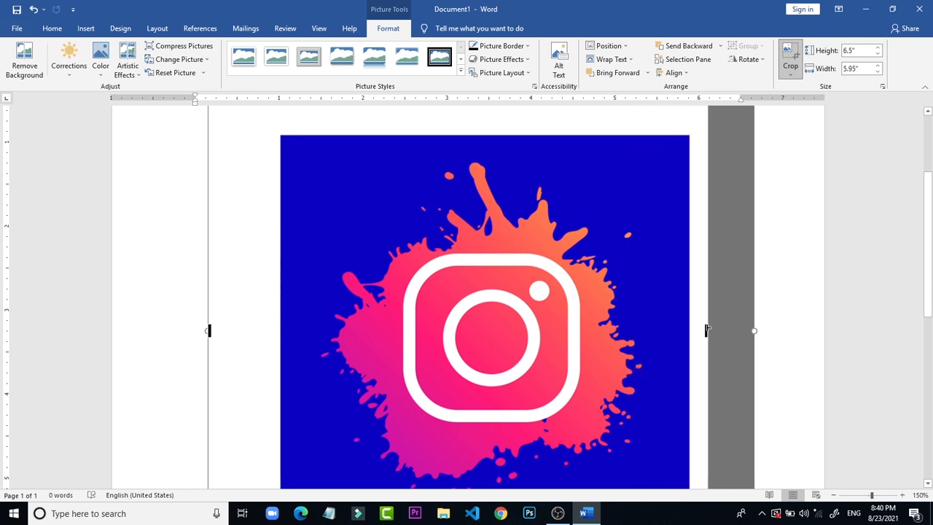
click(768, 282)
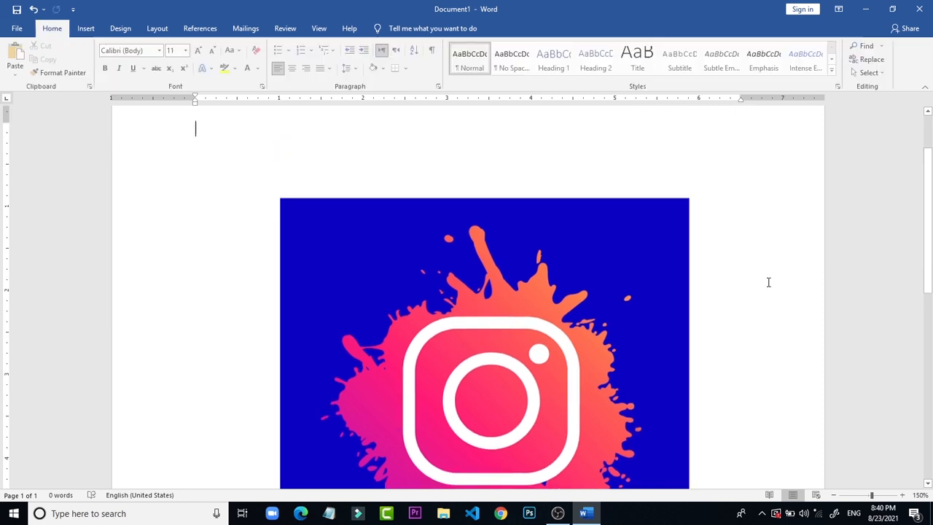
Step: Remove the background of the Instagram logo picture with automatic detection and apply the removal
click(566, 285)
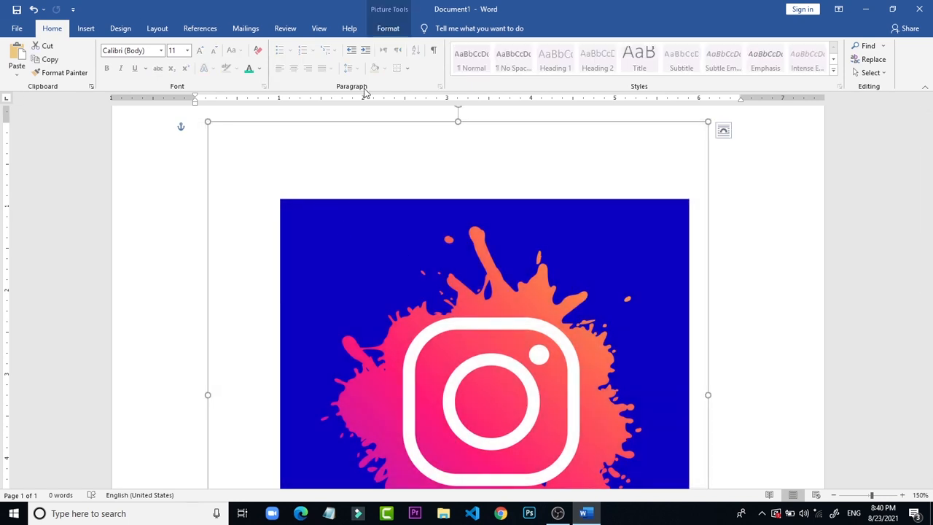
click(388, 31)
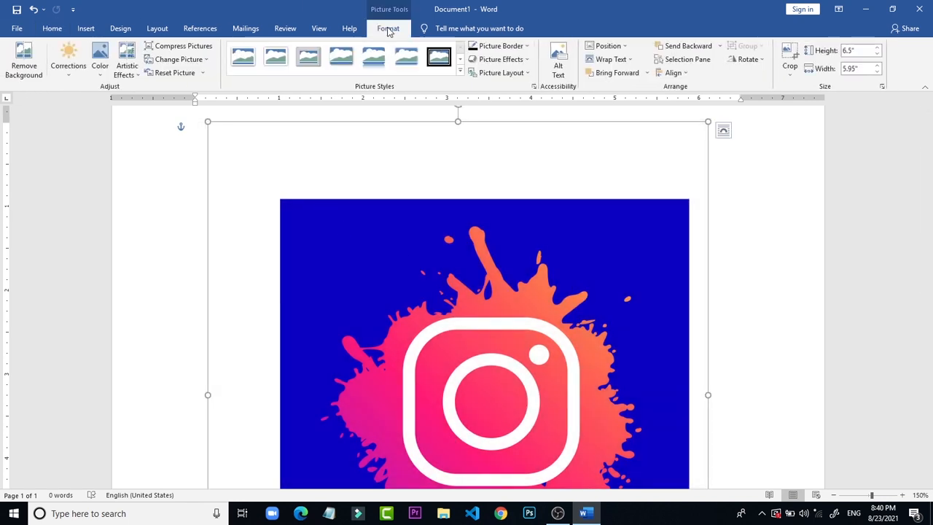
click(35, 63)
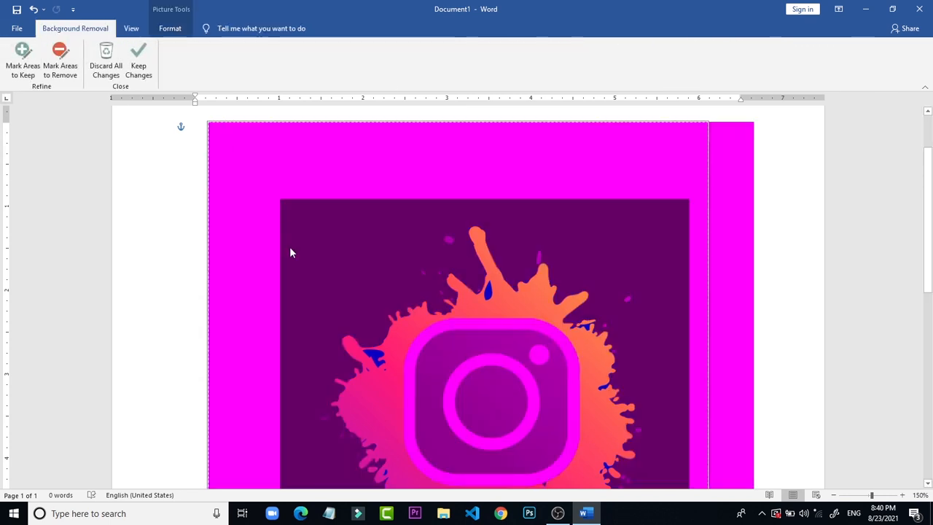
click(31, 47)
click(60, 55)
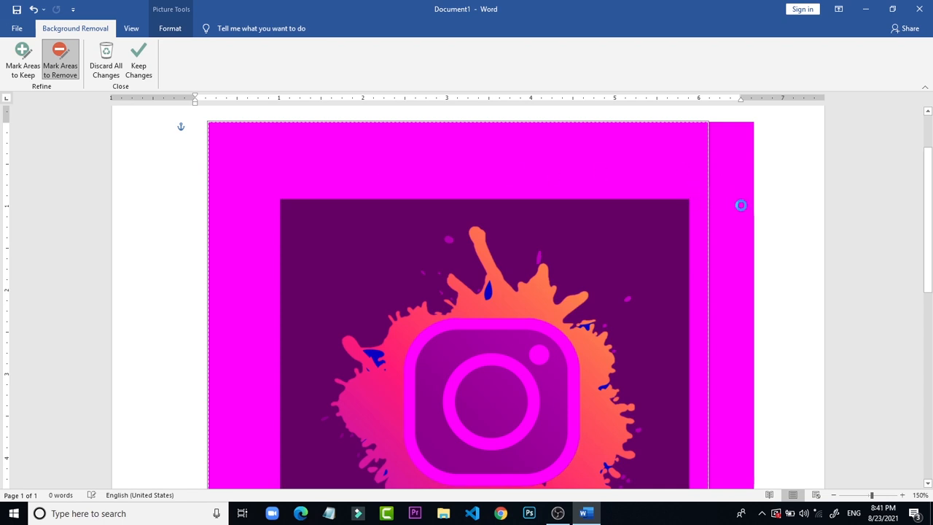
click(816, 172)
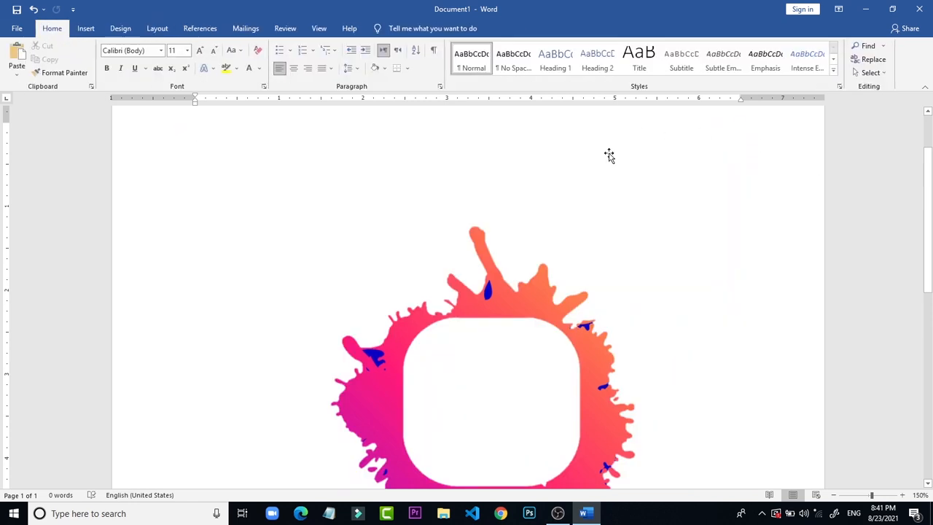
Step: Undo the background removal, the crop and the last move of the picture
drag(929, 220, 931, 247)
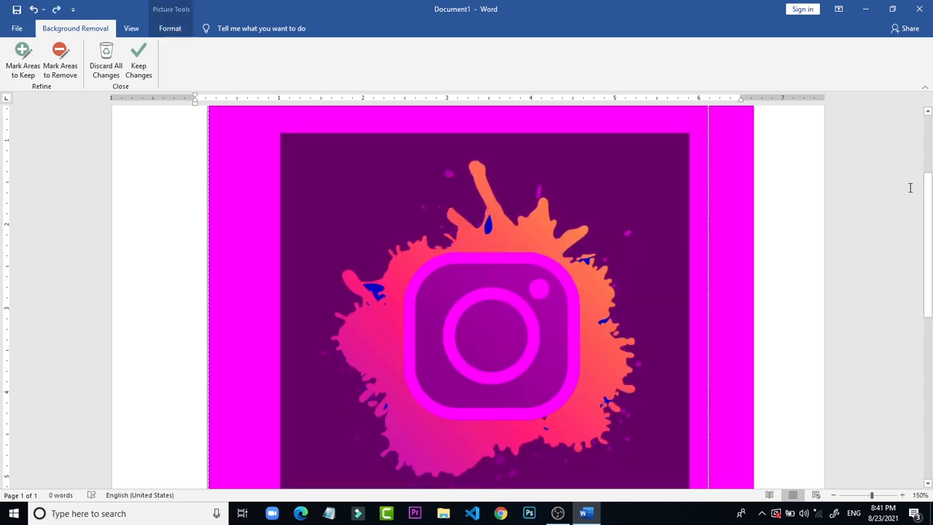
click(810, 204)
click(525, 272)
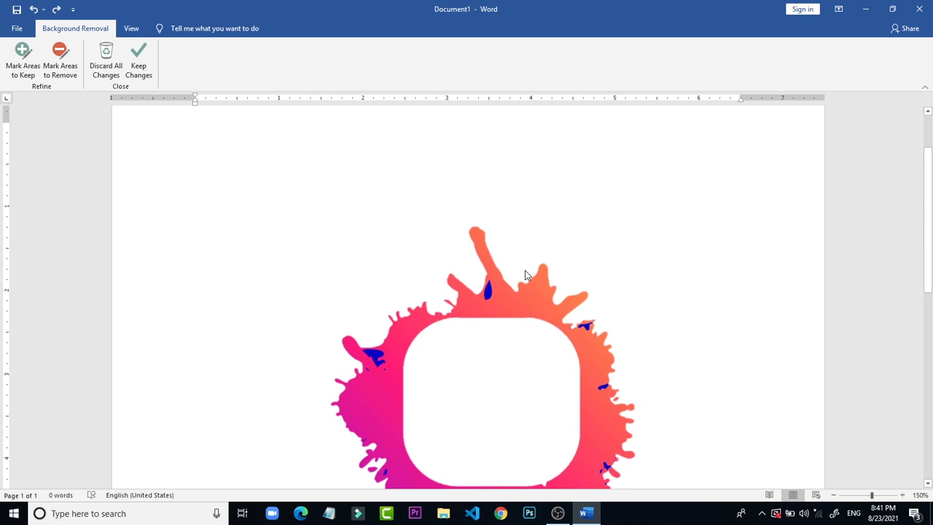
key(ctrl+z)
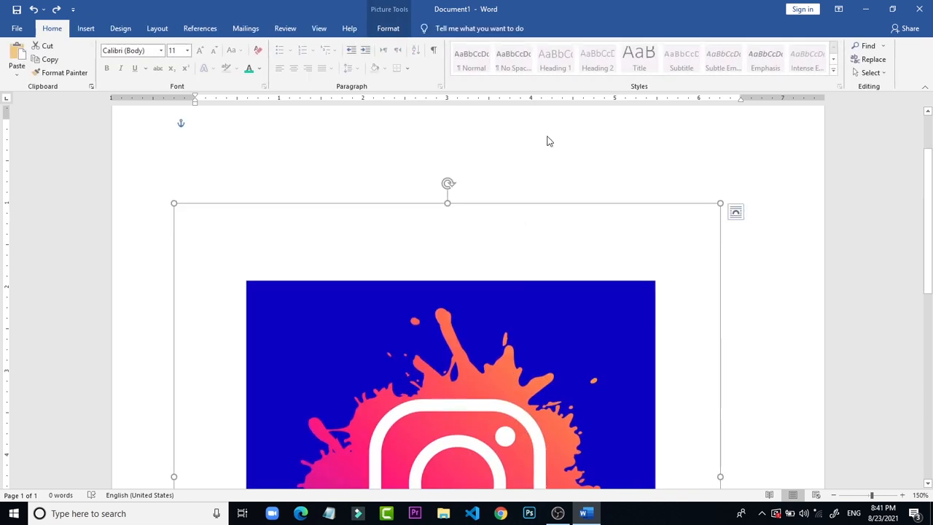
Step: Move the Instagram picture up and slightly right on the page and show its formatting options
click(550, 140)
click(547, 265)
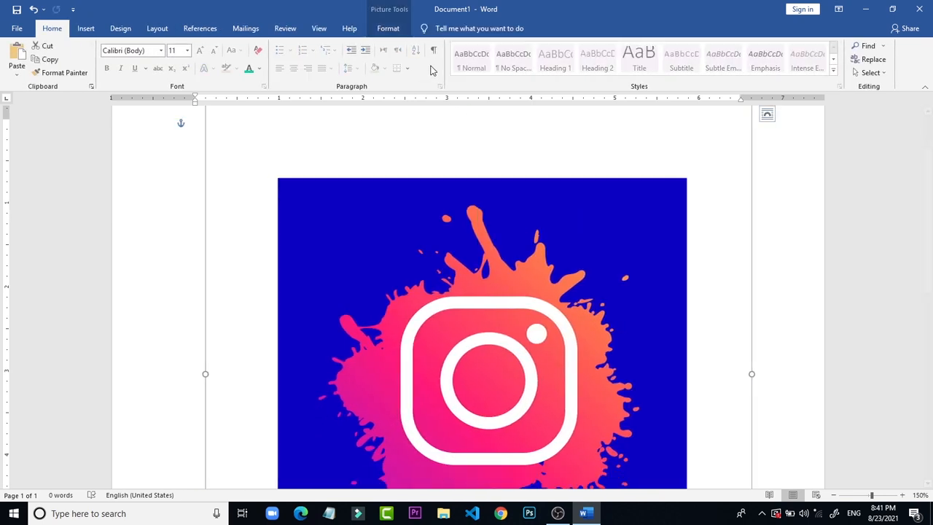
click(390, 29)
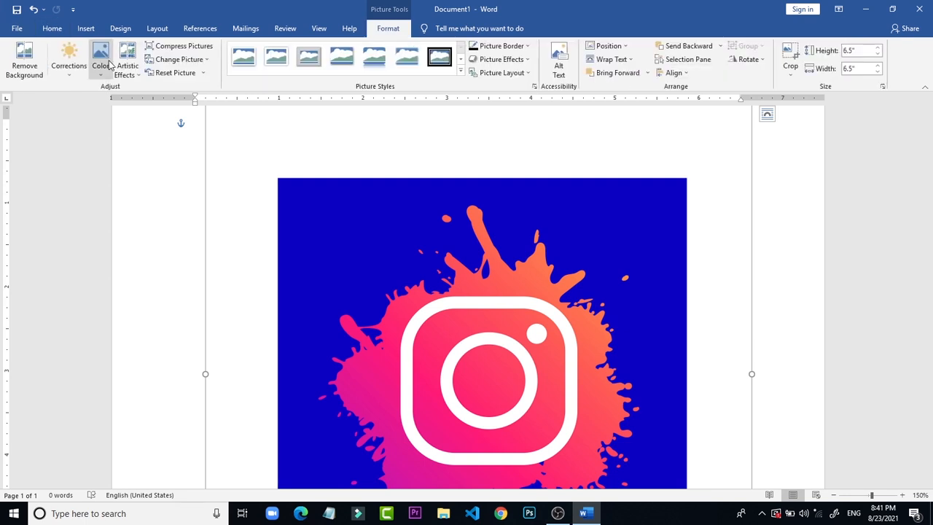
click(71, 78)
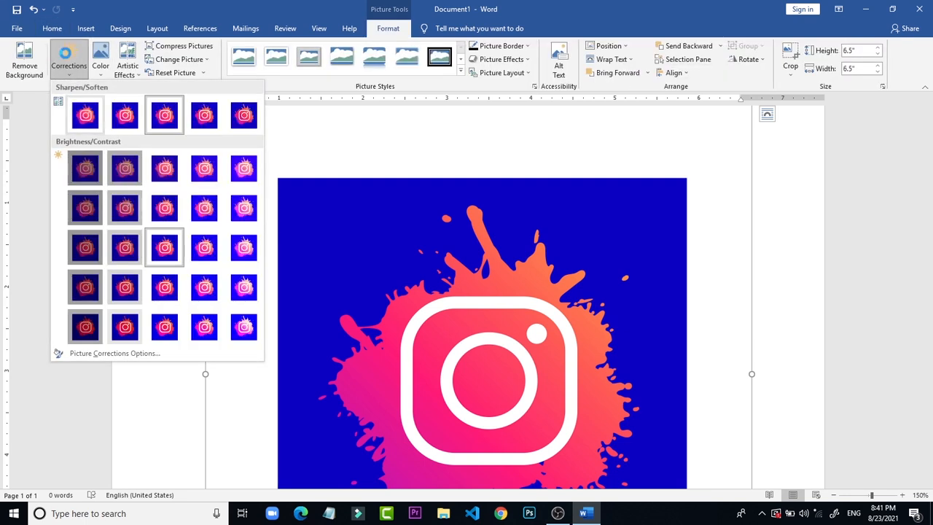
click(108, 70)
click(108, 72)
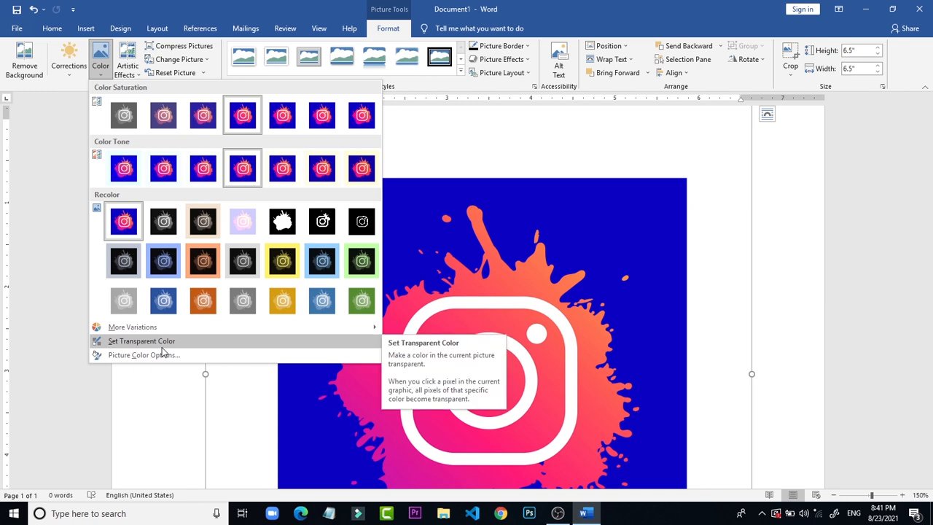
click(163, 347)
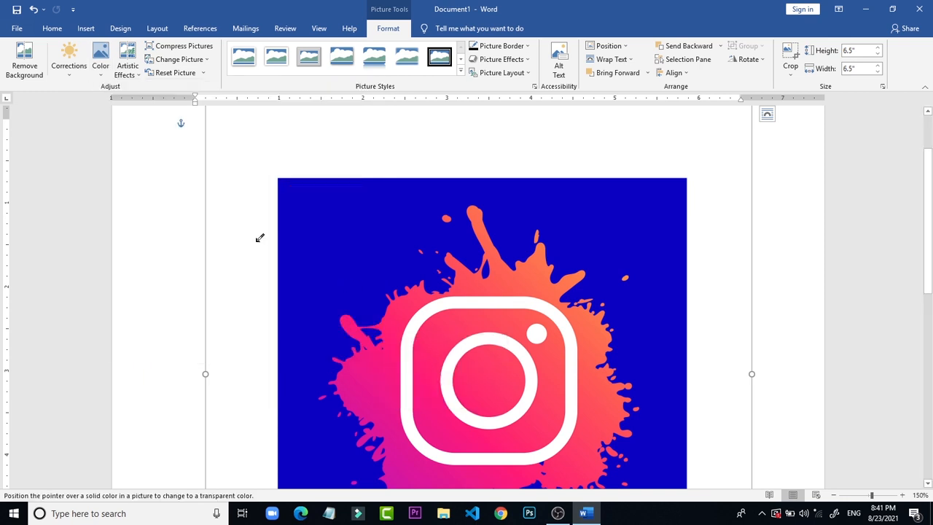
key(Escape)
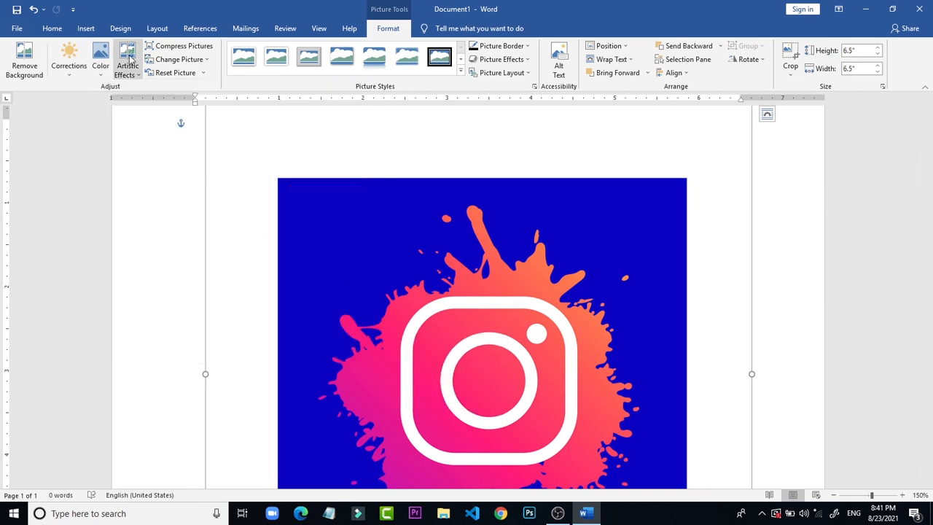
Step: Make the picture's blue background transparent with Set Transparent Color
click(76, 70)
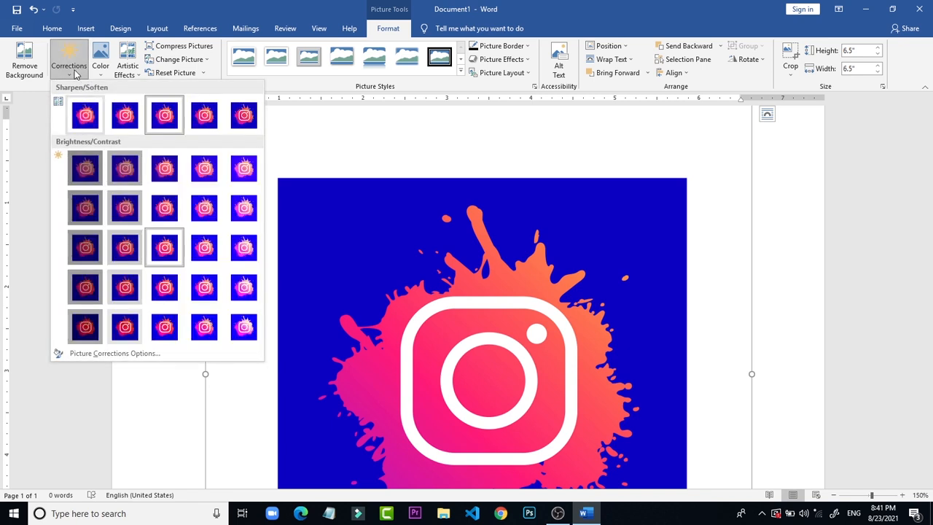
click(101, 72)
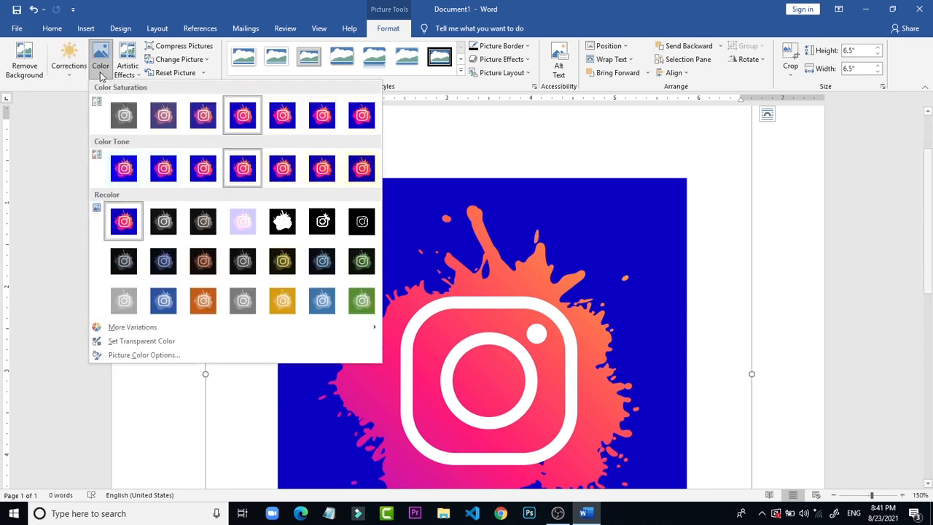
click(143, 342)
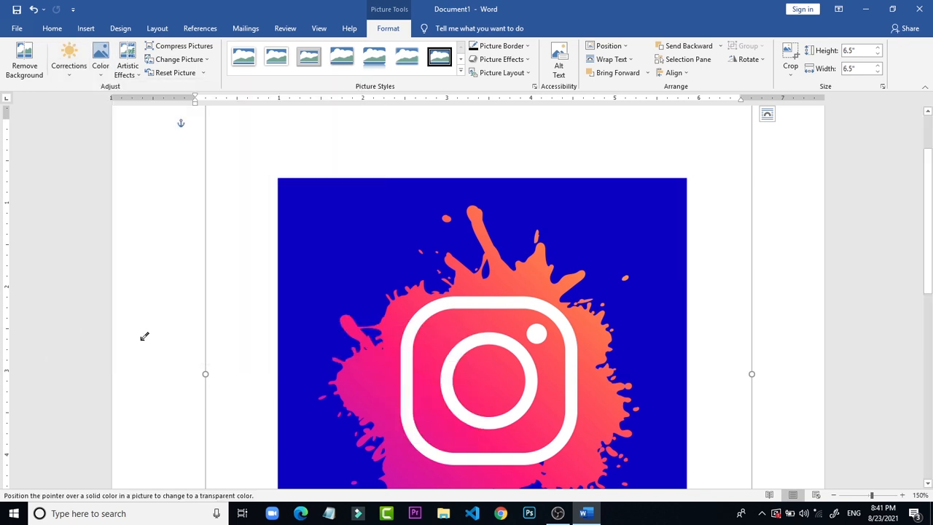
click(345, 248)
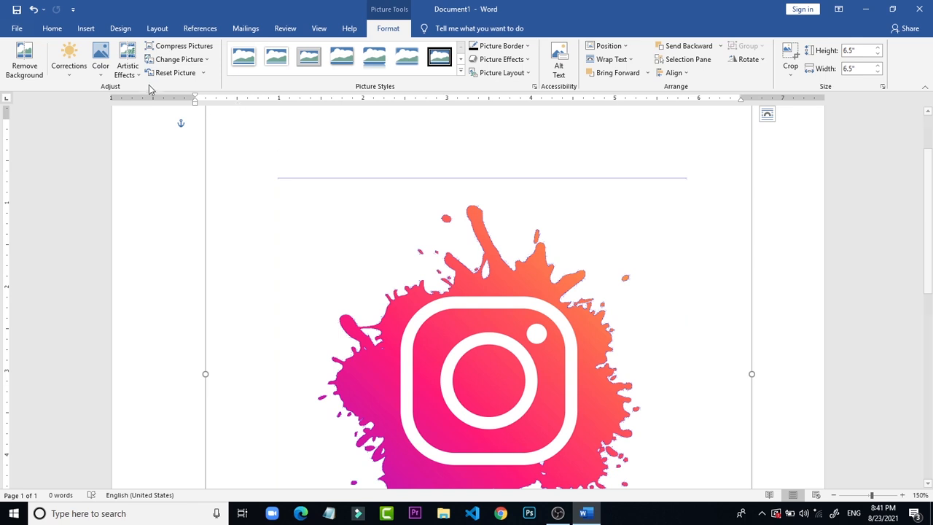
Step: Try to make the leftover blue line along the background's upper edge transparent with Set Transparent Color
click(97, 71)
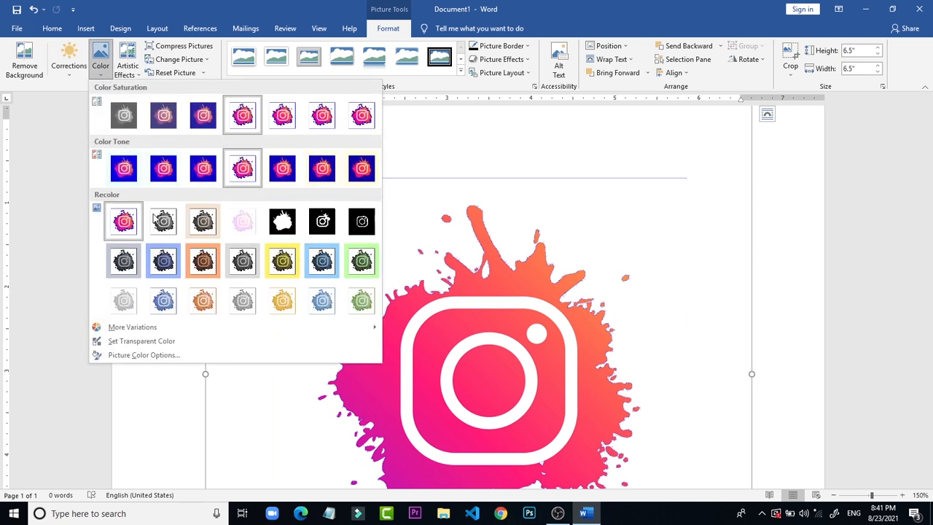
click(162, 343)
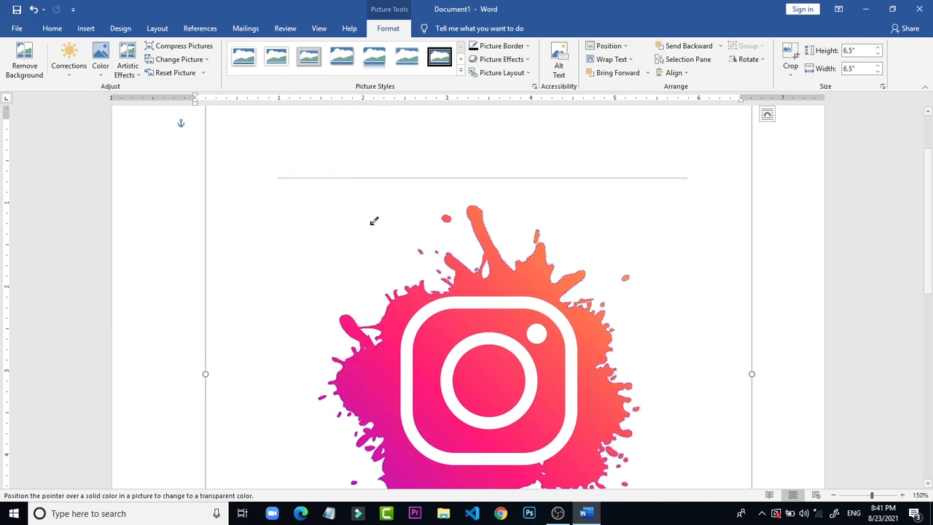
click(359, 178)
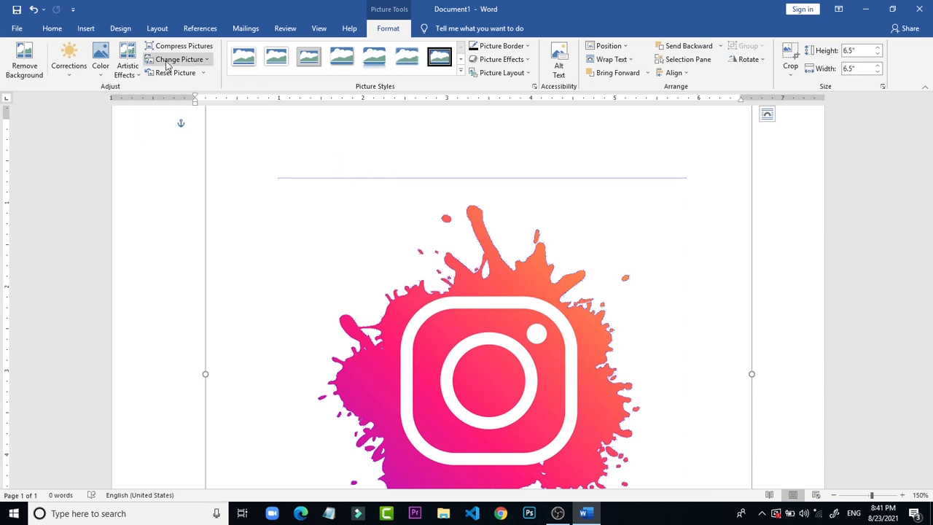
click(902, 495)
click(903, 494)
click(902, 495)
click(902, 495)
click(903, 495)
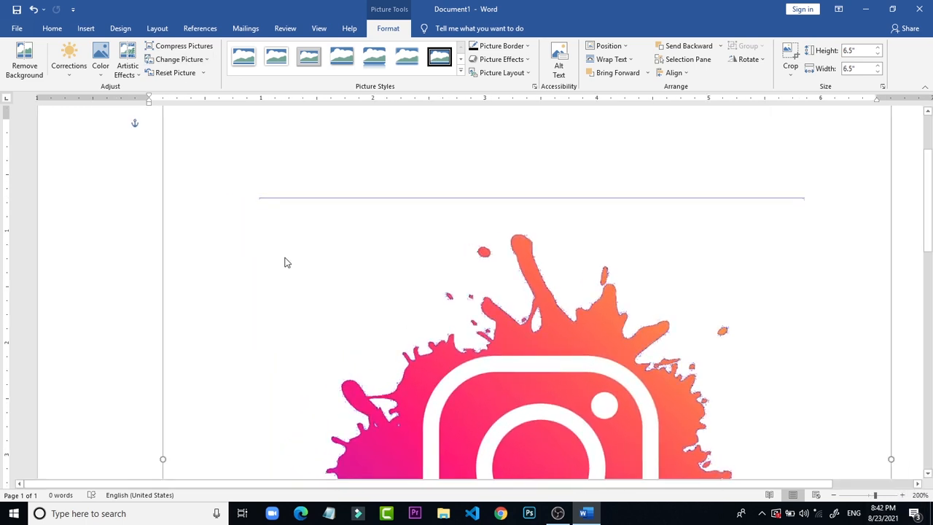
click(101, 58)
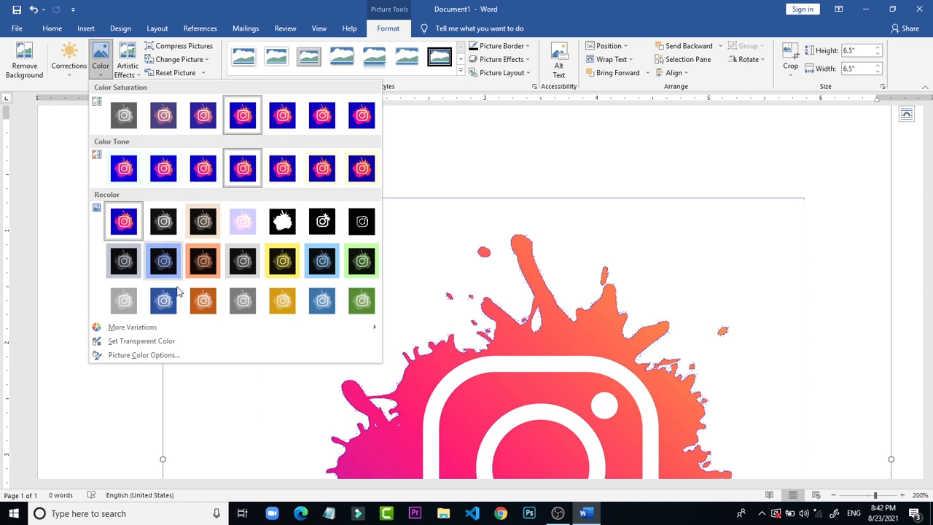
click(135, 340)
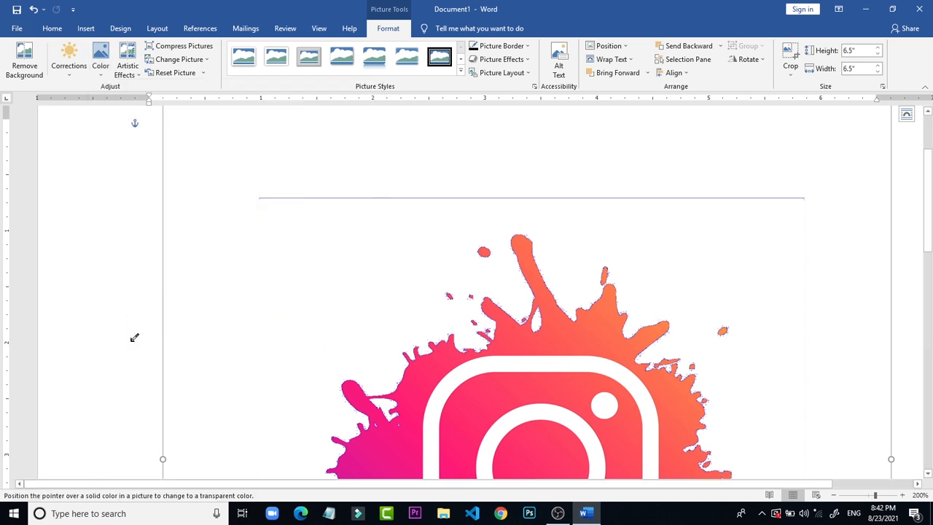
right_click(314, 198)
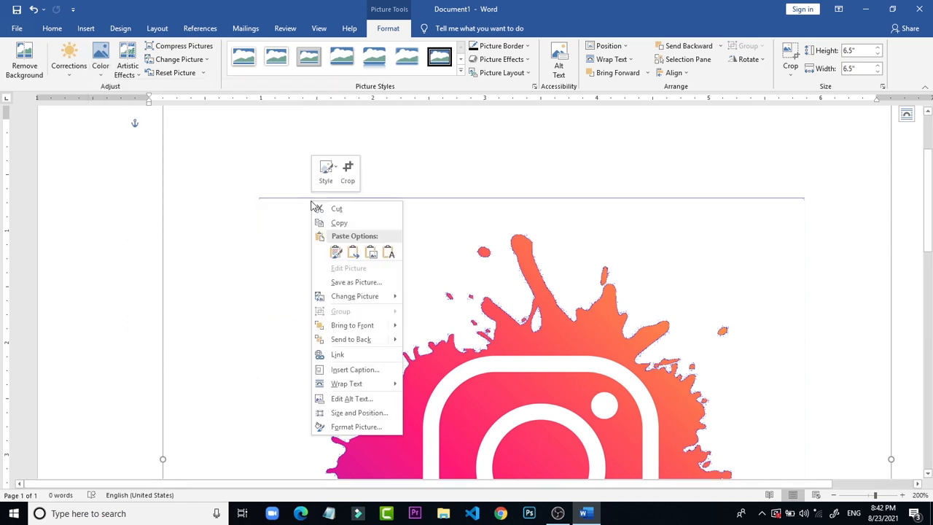
click(298, 193)
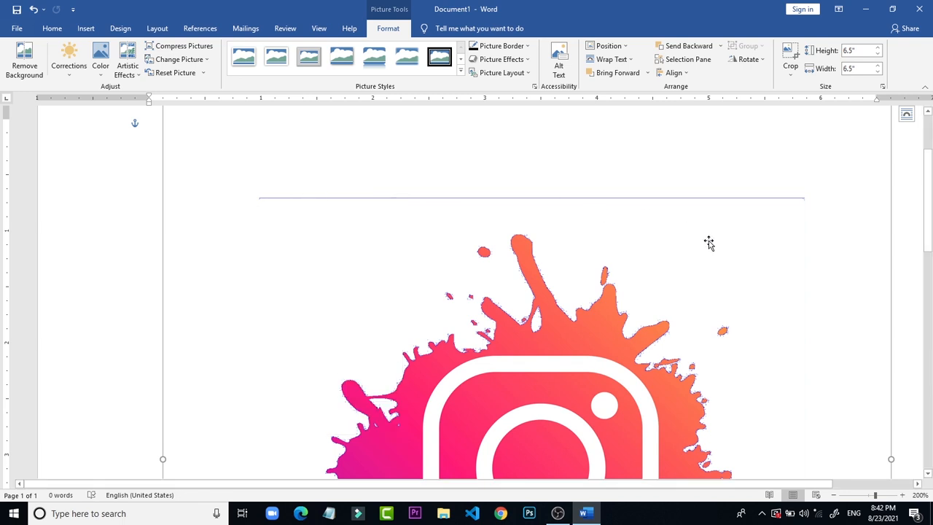
Step: Examine the whole picture on the page at 80% zoom for leftover background lines
scroll(885, 427, down, 8)
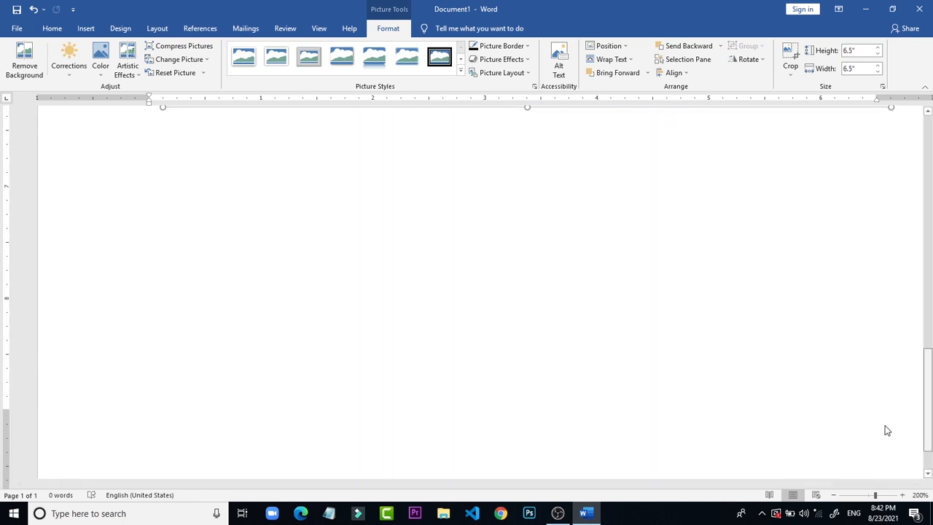
scroll(875, 267, up, 6)
scroll(877, 218, up, 4)
scroll(880, 189, down, 1)
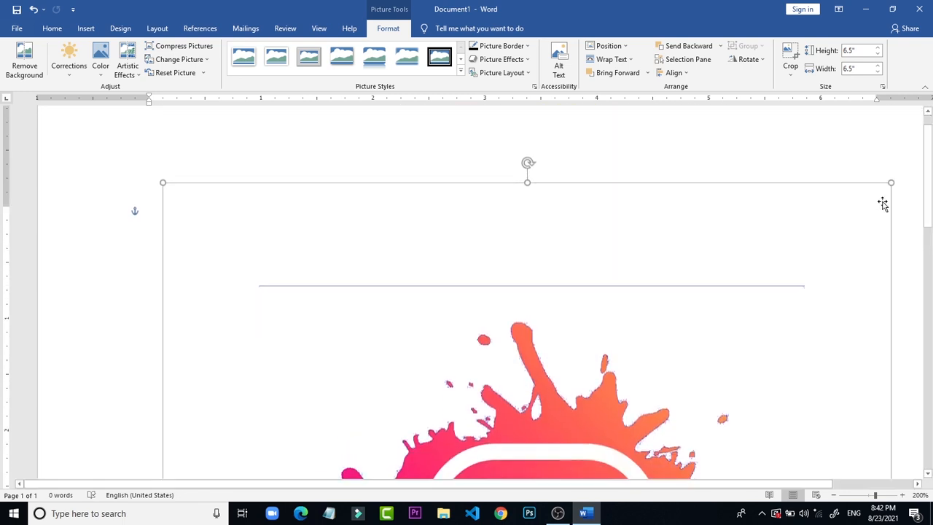
click(833, 495)
click(833, 495)
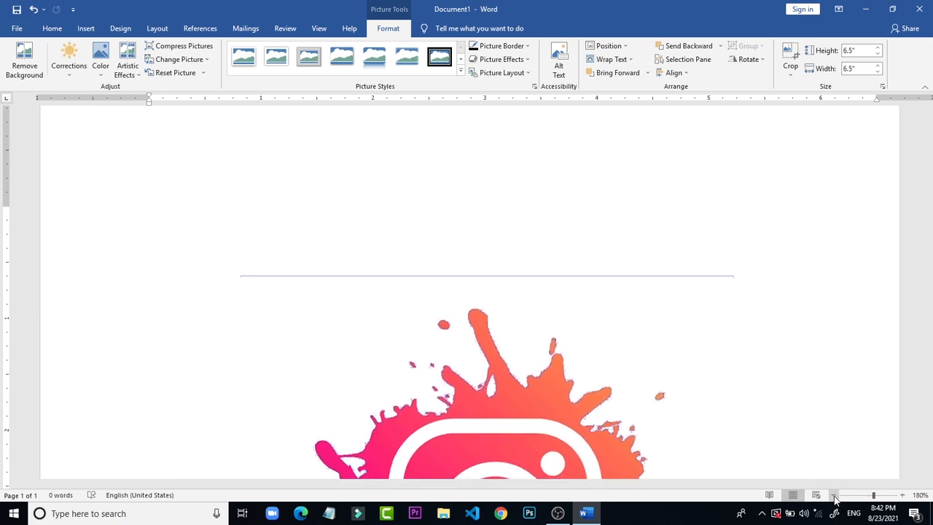
click(833, 495)
click(833, 495)
click(833, 495)
click(833, 495)
click(833, 495)
click(833, 495)
click(833, 495)
click(833, 495)
click(833, 495)
click(833, 495)
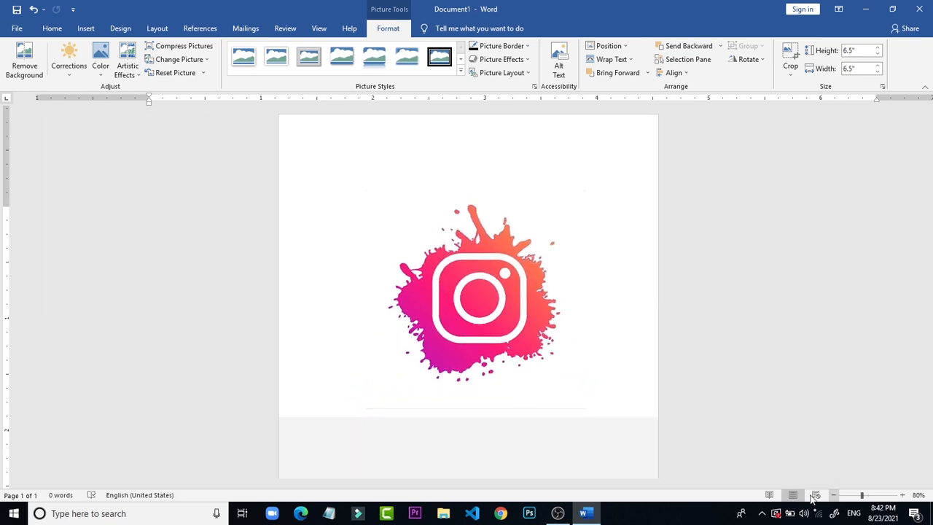
click(690, 374)
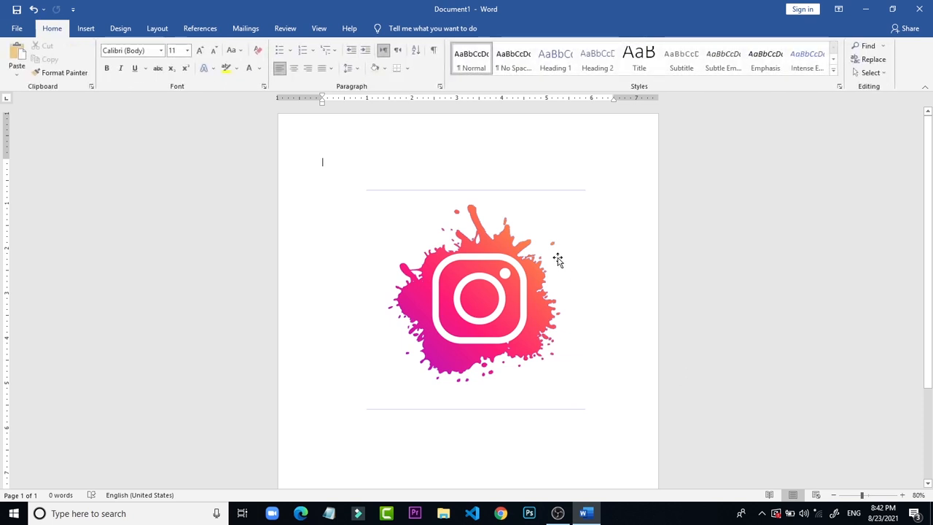
Step: Crop the picture's upper and lower edges just inside the leftover blue lines, to a height of 4.17"
click(467, 224)
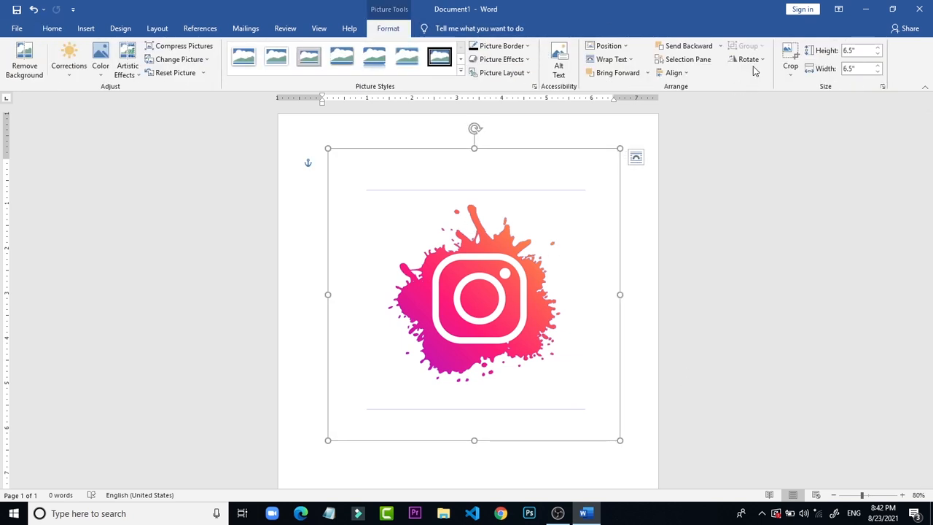
click(790, 54)
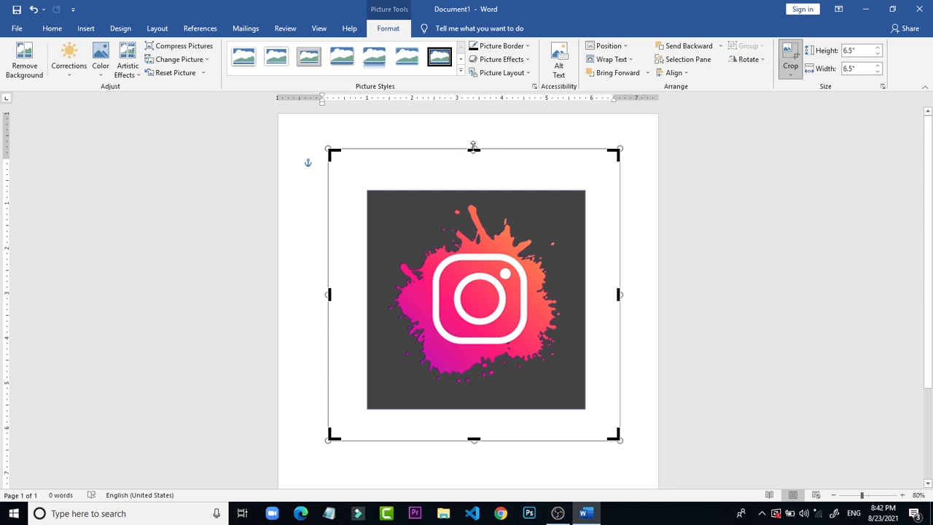
drag(473, 146, 462, 207)
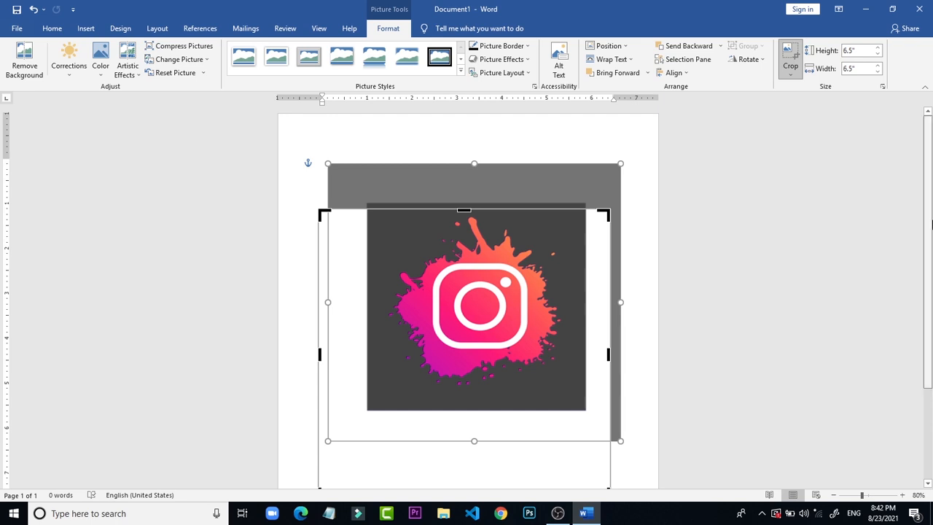
scroll(651, 415, down, 2)
drag(464, 428, 519, 325)
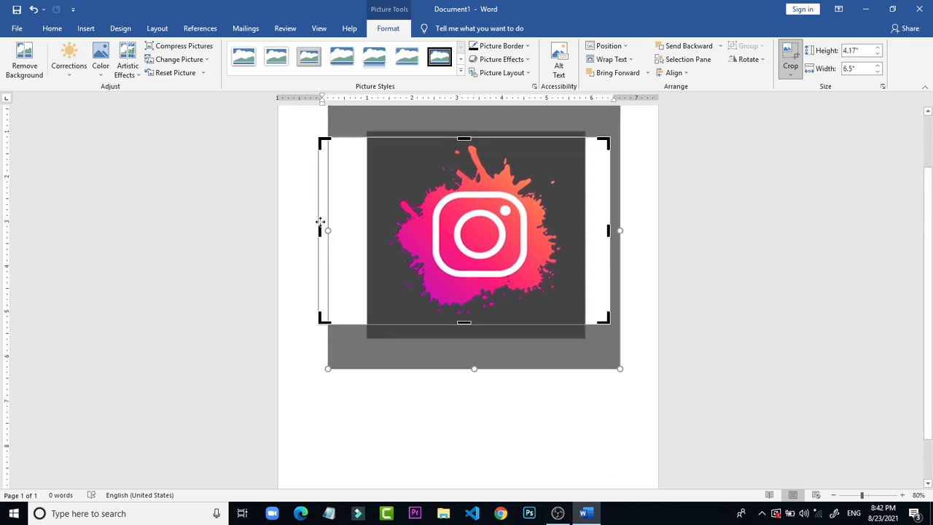
Step: Crop the picture's left and right sides close to the logo, to a width of 4.38"
drag(319, 230, 375, 231)
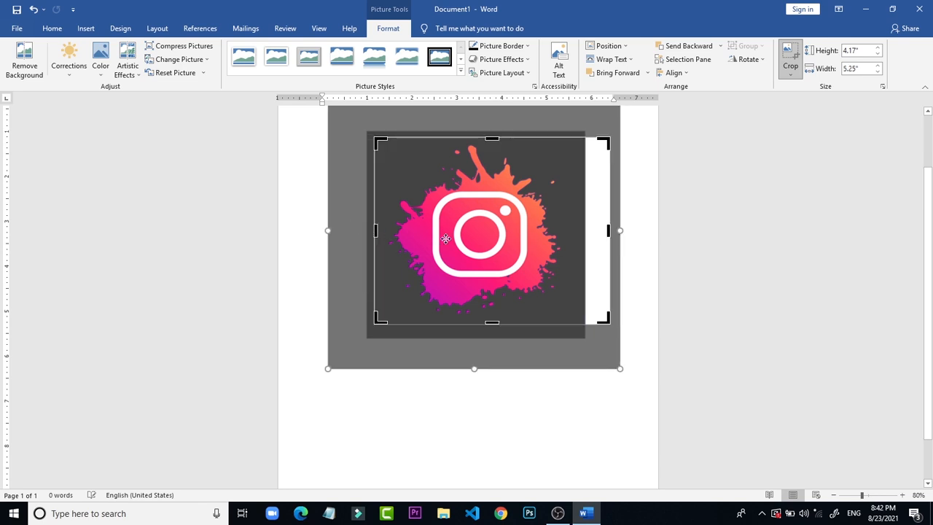
drag(609, 231, 573, 235)
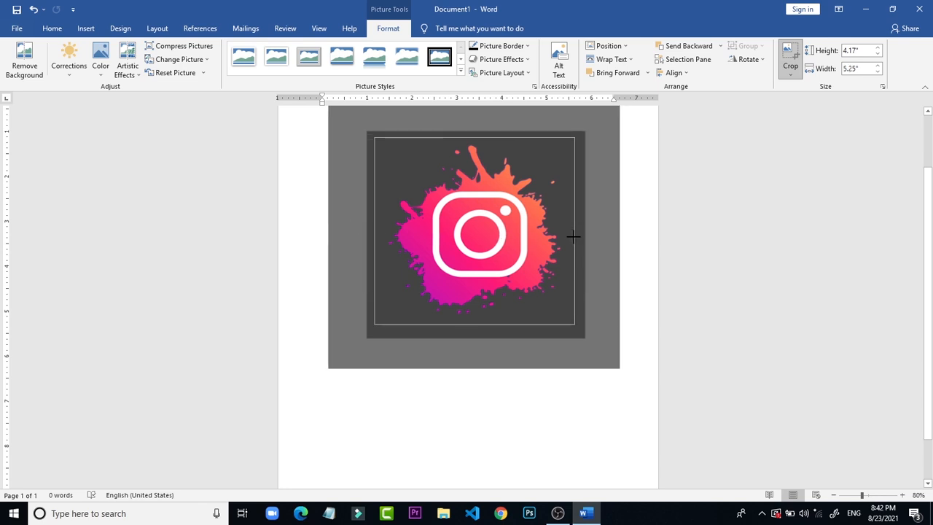
click(646, 260)
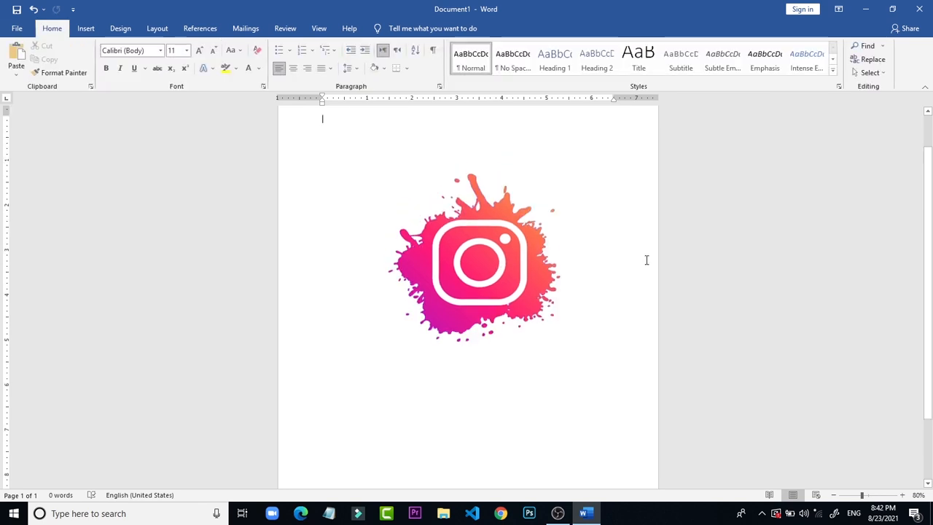
Step: Scale the cropped logo down to under half its size and move it to the page's left margin
click(501, 261)
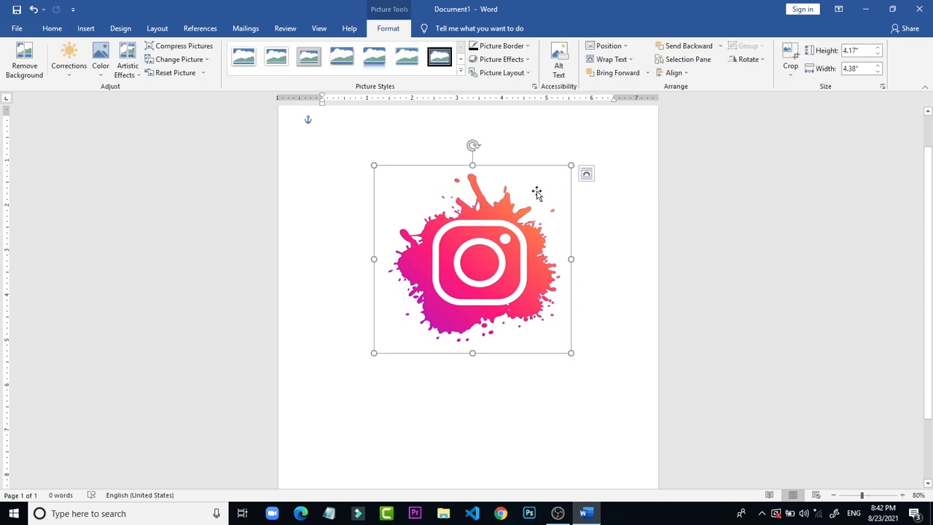
drag(570, 165, 459, 273)
drag(420, 335, 340, 271)
click(449, 234)
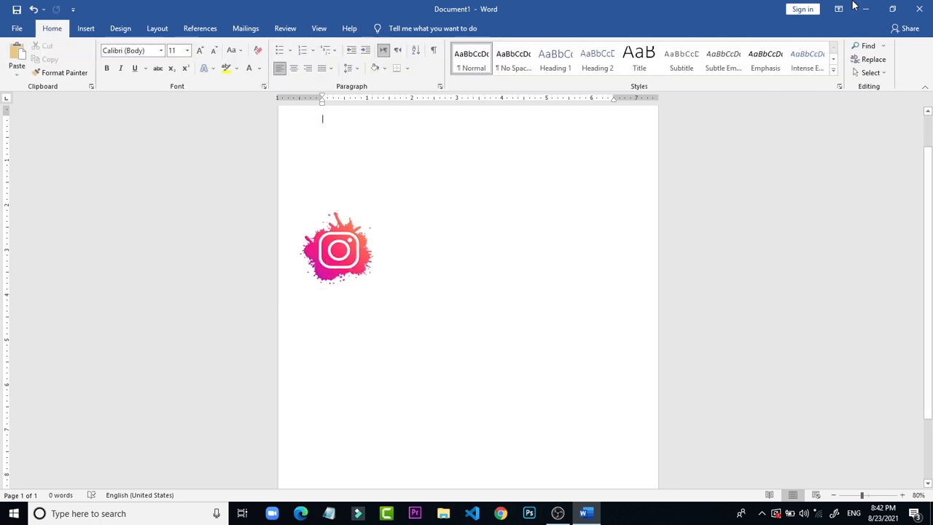
Step: Insert inst.jpg from the desktop into the Word document as a second picture and select it
click(865, 9)
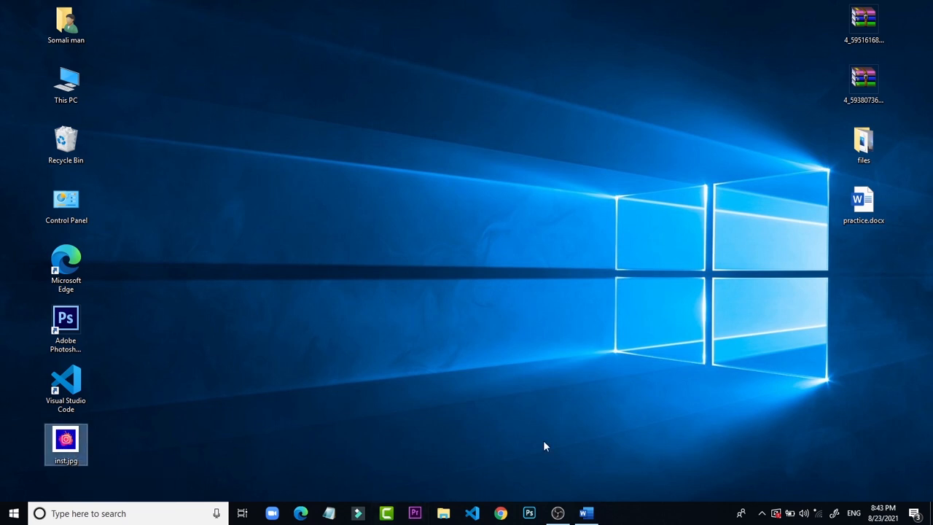
drag(73, 442, 521, 293)
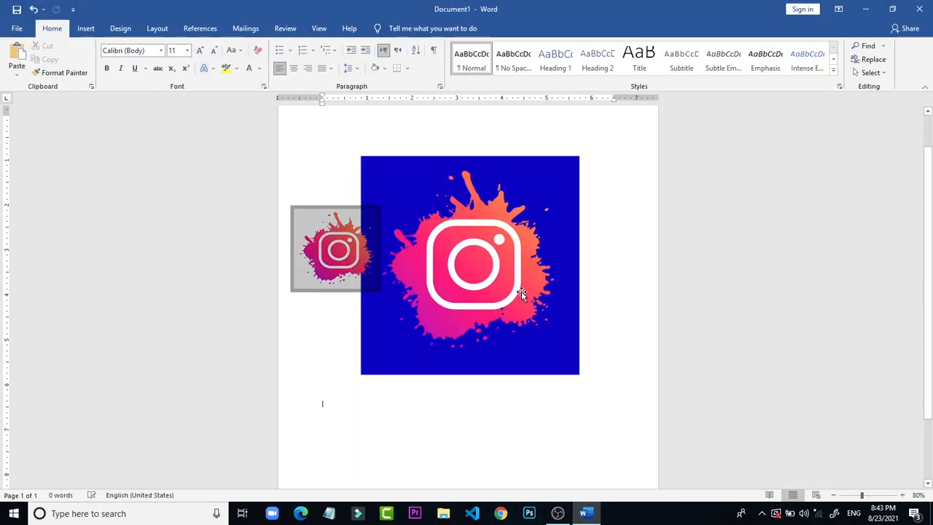
click(729, 213)
click(605, 231)
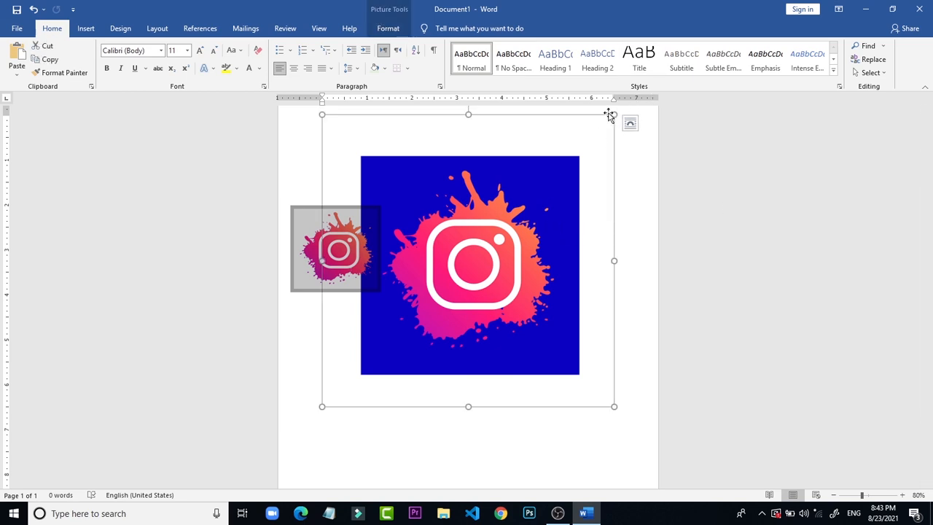
Step: Scale the second picture proportionally down to 3.29" by 3.29" and try to move it to another spot on the page
drag(614, 115, 470, 262)
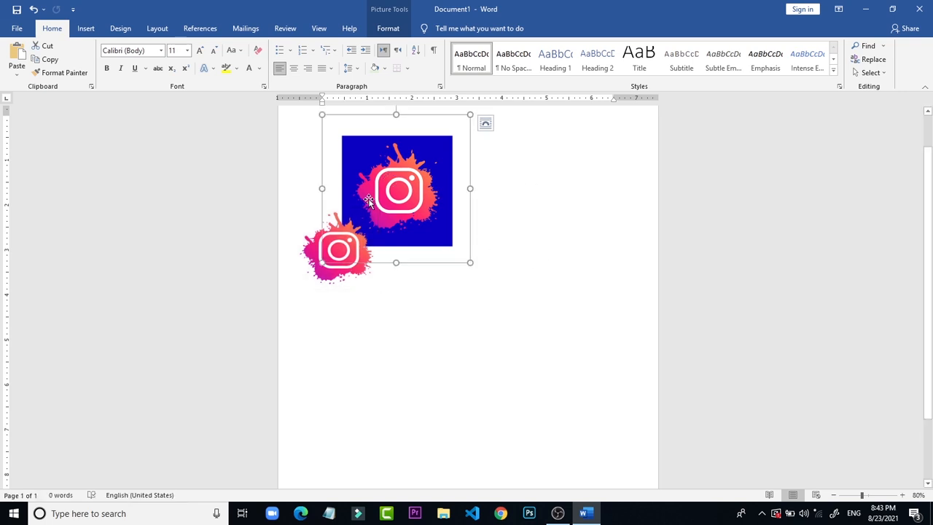
drag(369, 201, 547, 121)
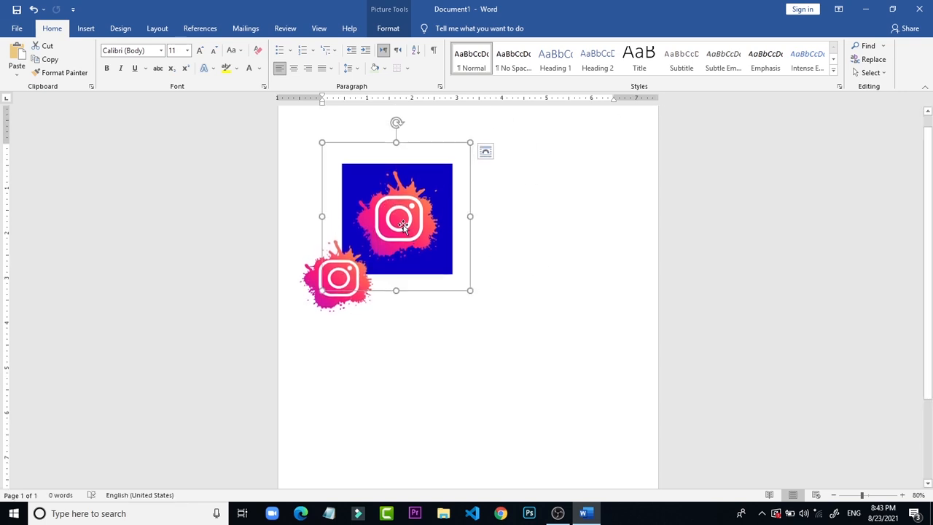
drag(403, 226, 475, 328)
drag(411, 200, 509, 232)
drag(391, 191, 469, 208)
Step: Set the blue picture's text wrapping to In Front of Text and move it lower so it partly overlaps the cropped logo
click(485, 151)
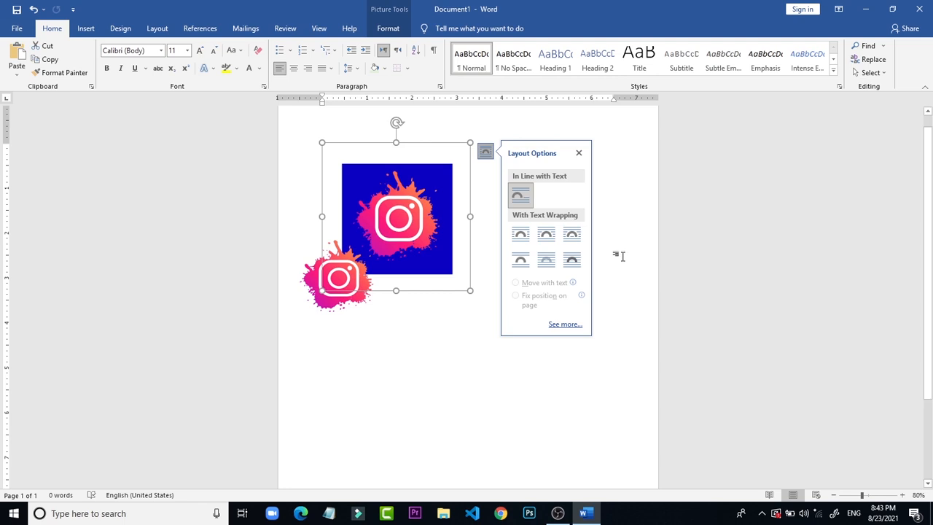
click(574, 261)
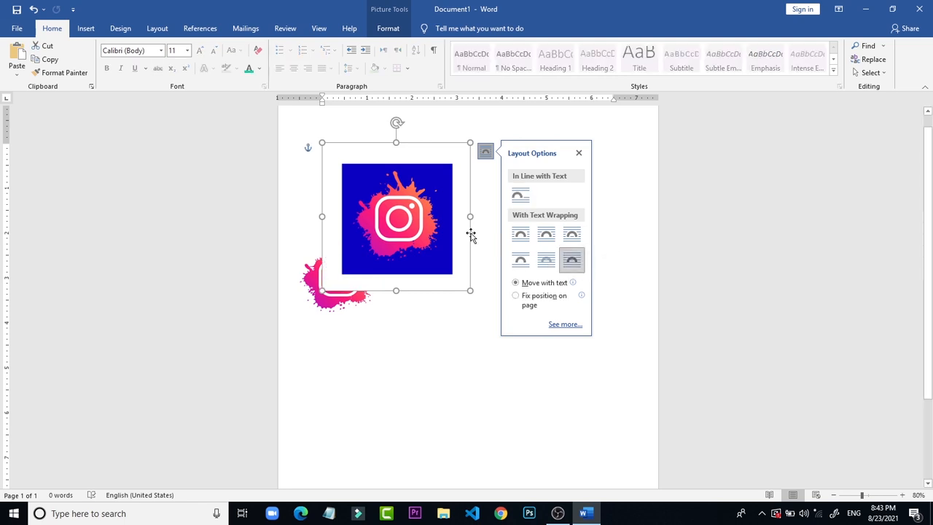
drag(412, 219, 413, 275)
click(608, 299)
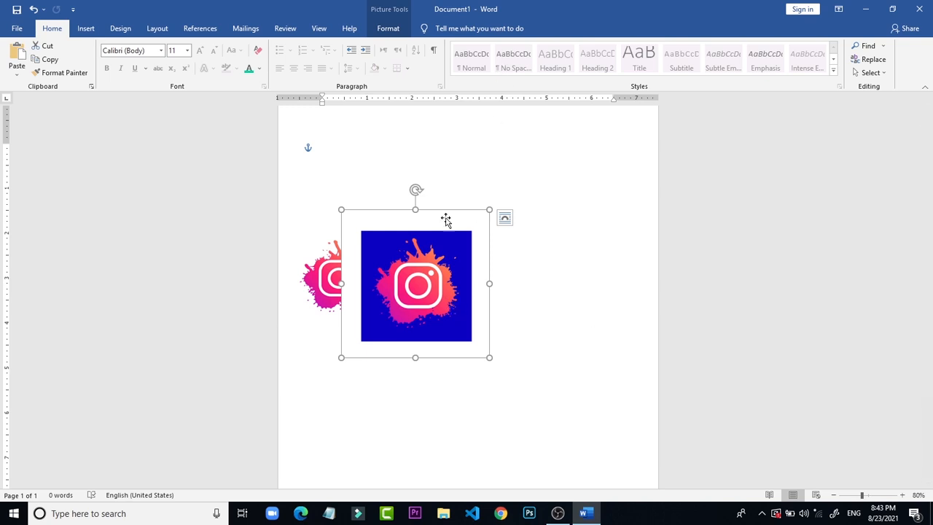
Step: Send the blue picture backward and behind text so the cropped logo lies on top of it
click(388, 31)
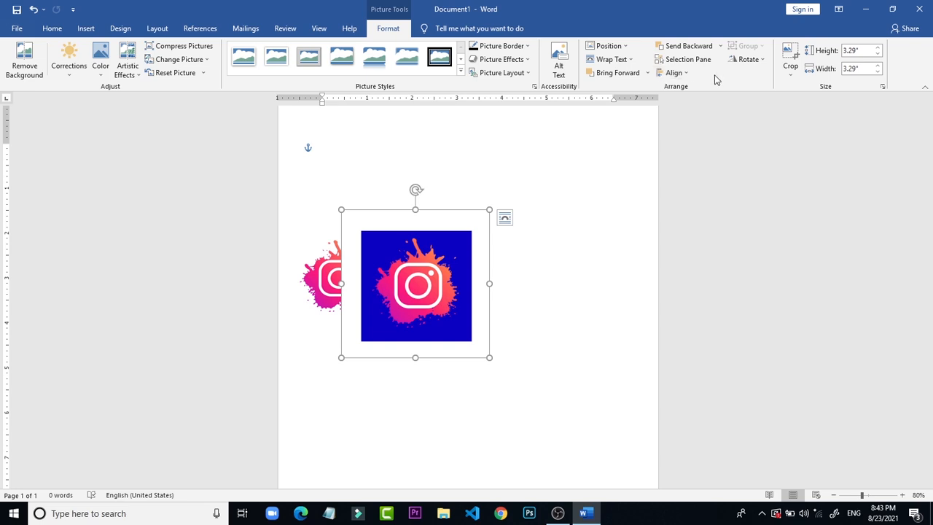
click(716, 47)
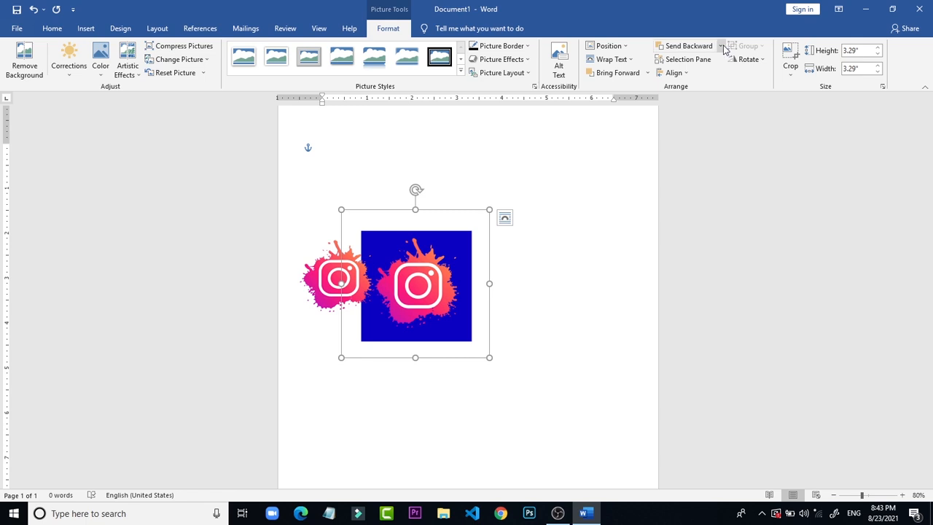
click(721, 47)
click(700, 89)
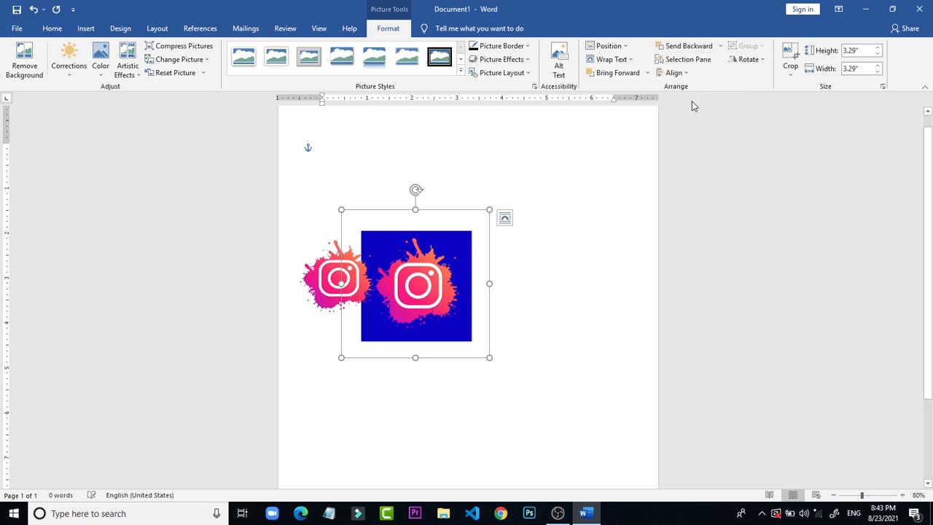
click(600, 275)
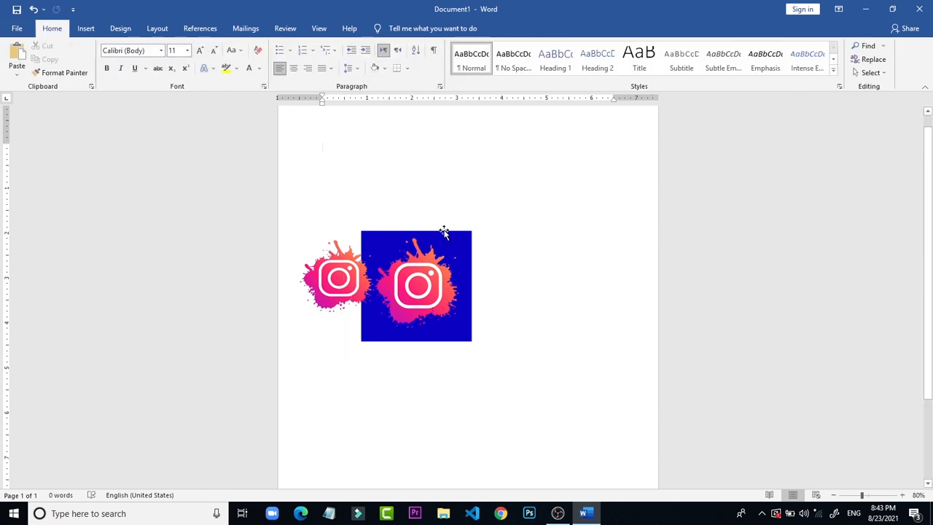
Step: Move the blue picture to the right, place the cropped logo over its upper part, and send the logo behind text
drag(442, 232, 533, 233)
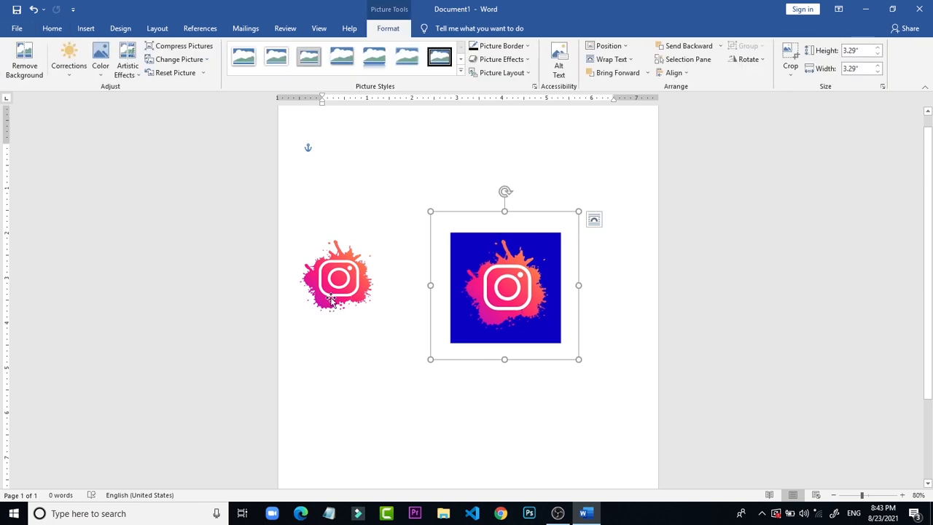
drag(400, 287, 549, 260)
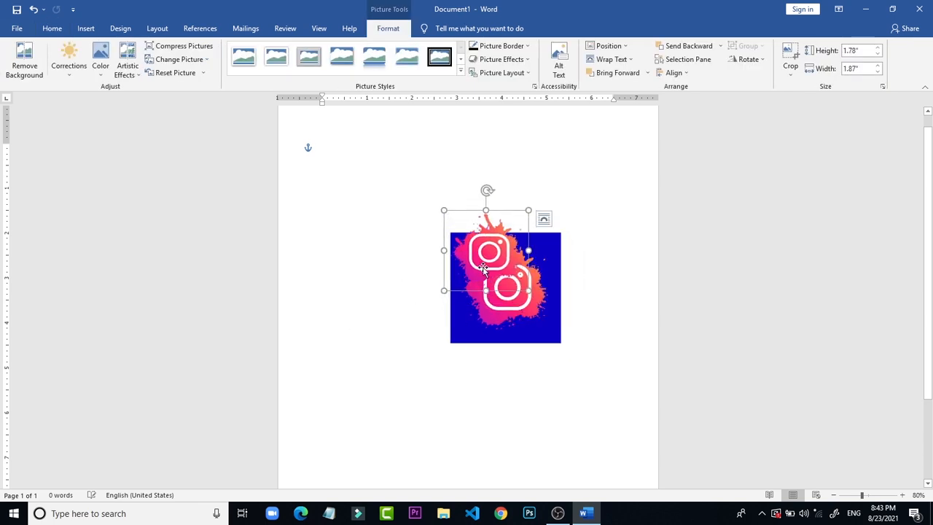
click(680, 49)
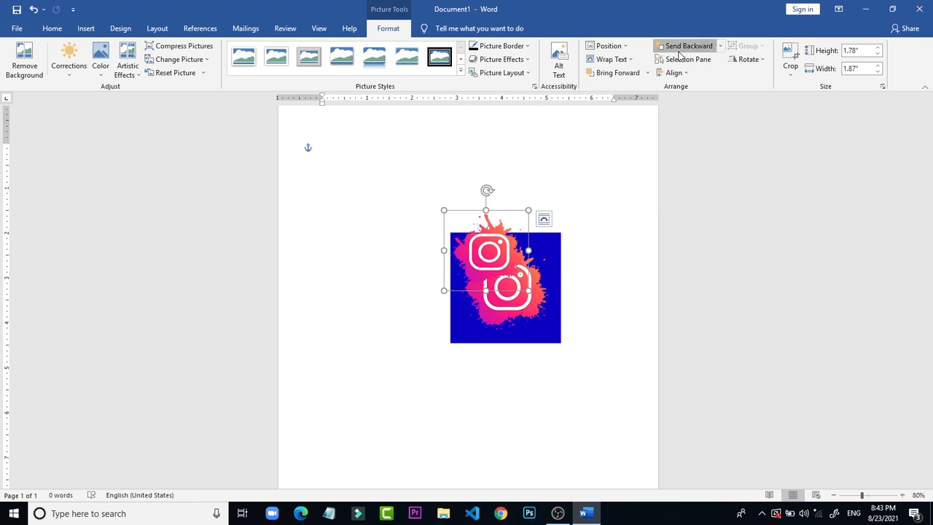
click(720, 46)
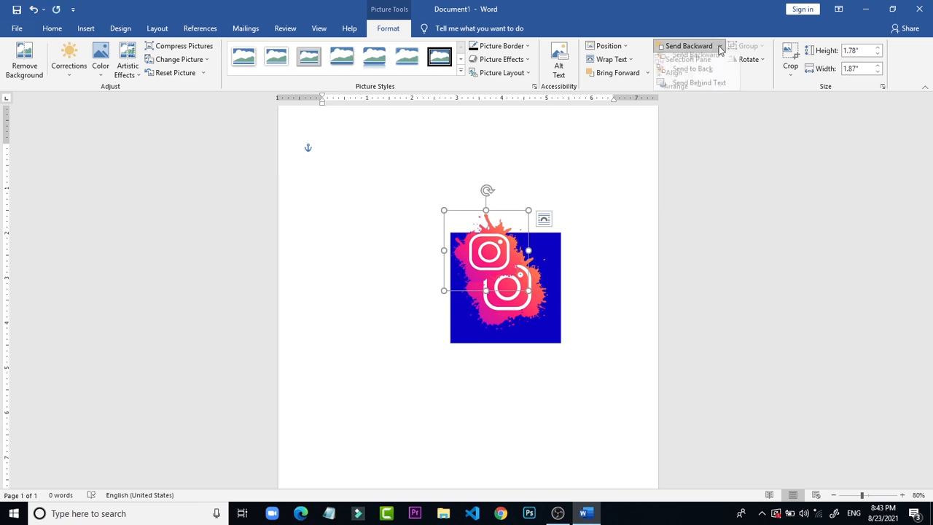
click(696, 88)
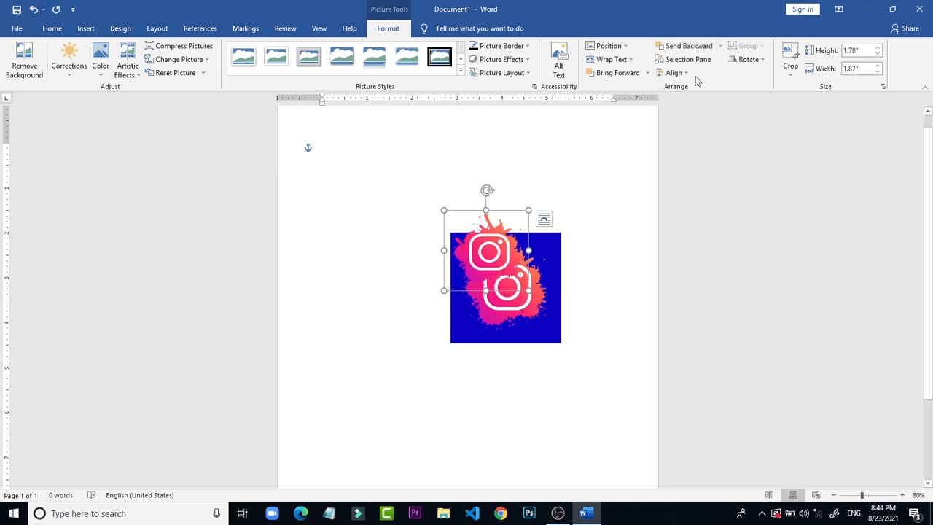
Step: Restack the blue picture with Bring Forward, Bring to Front and Bring in Front of Text so it covers the cropped logo
click(539, 278)
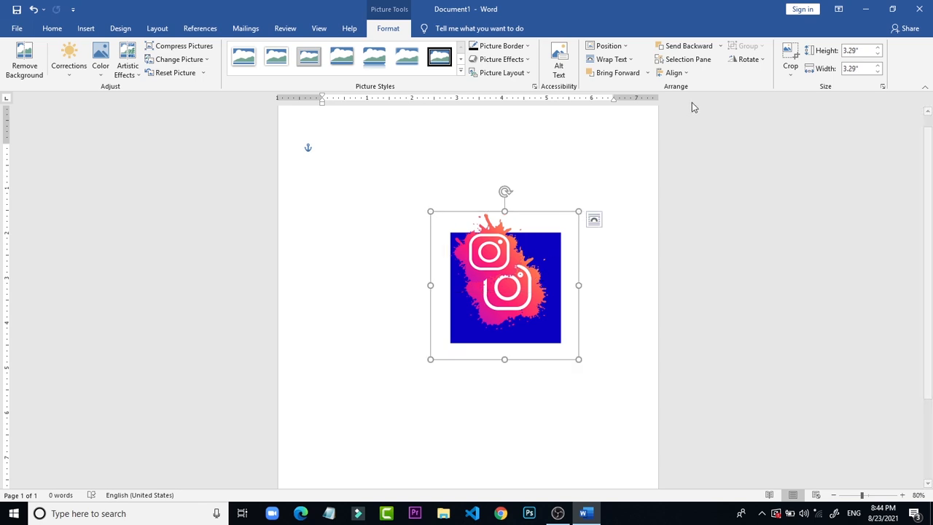
click(707, 48)
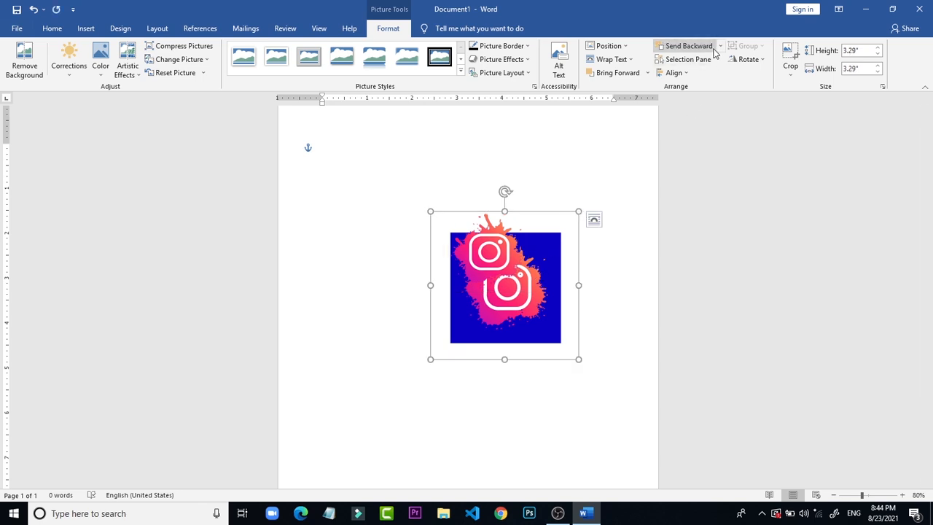
click(625, 76)
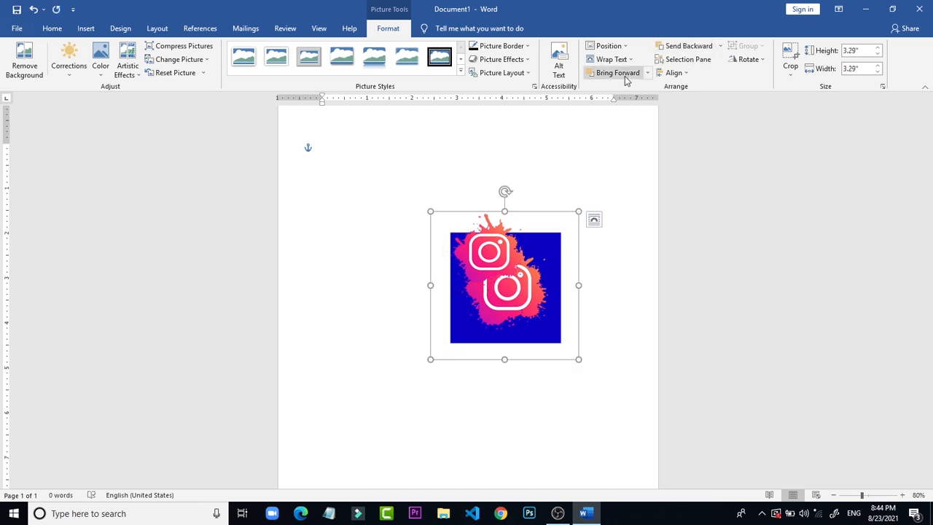
click(647, 73)
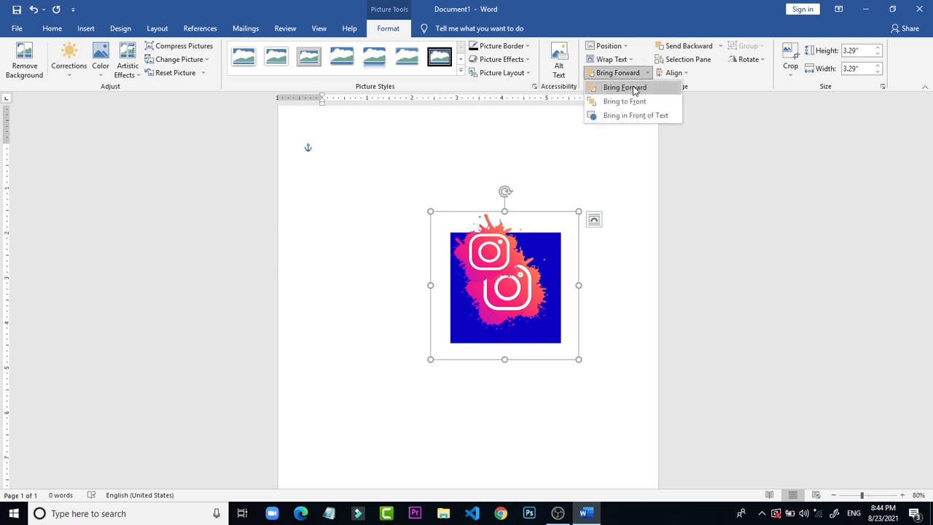
click(625, 102)
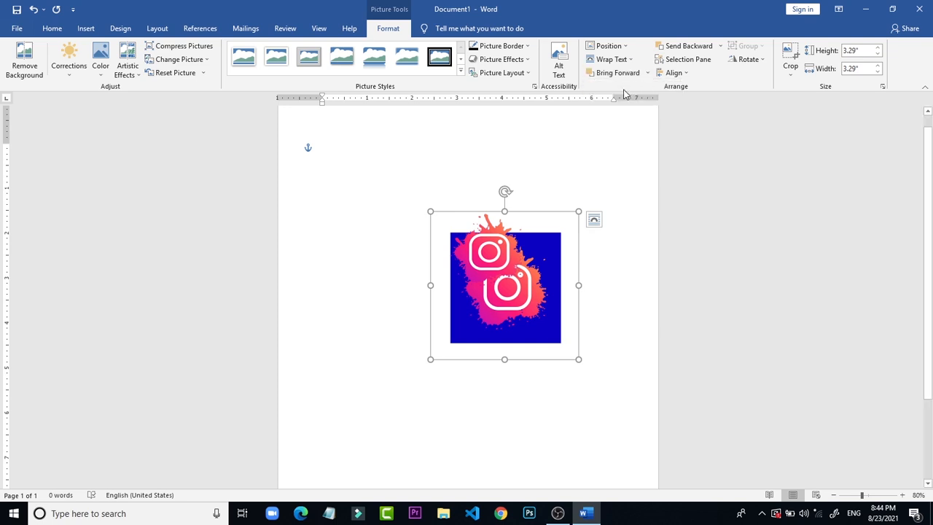
click(627, 74)
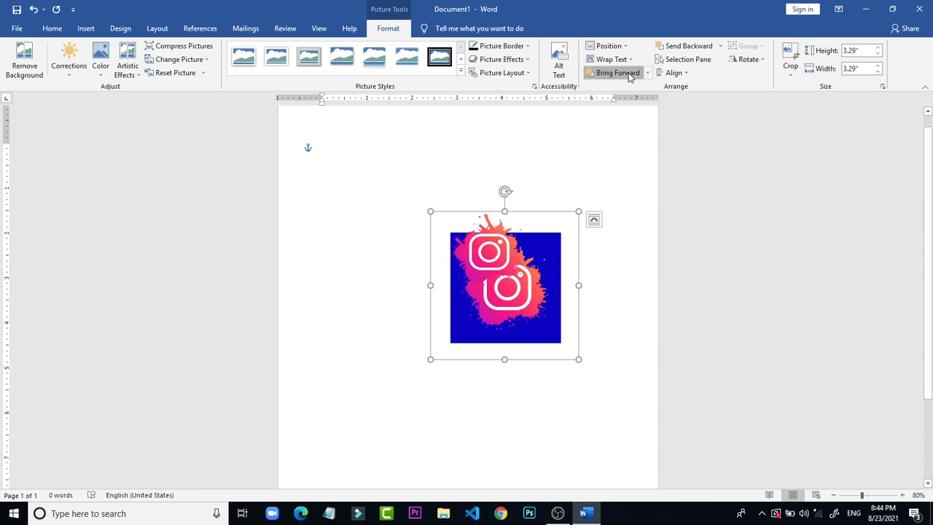
click(648, 76)
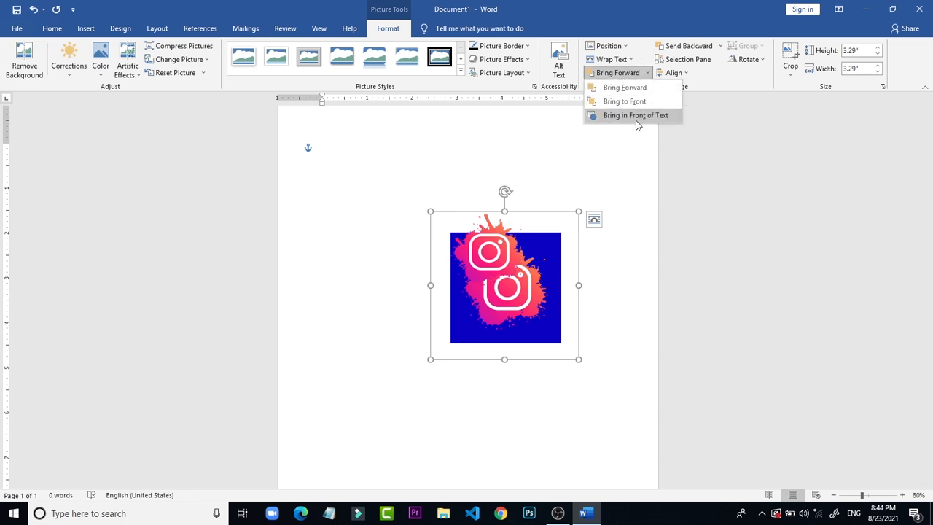
click(637, 116)
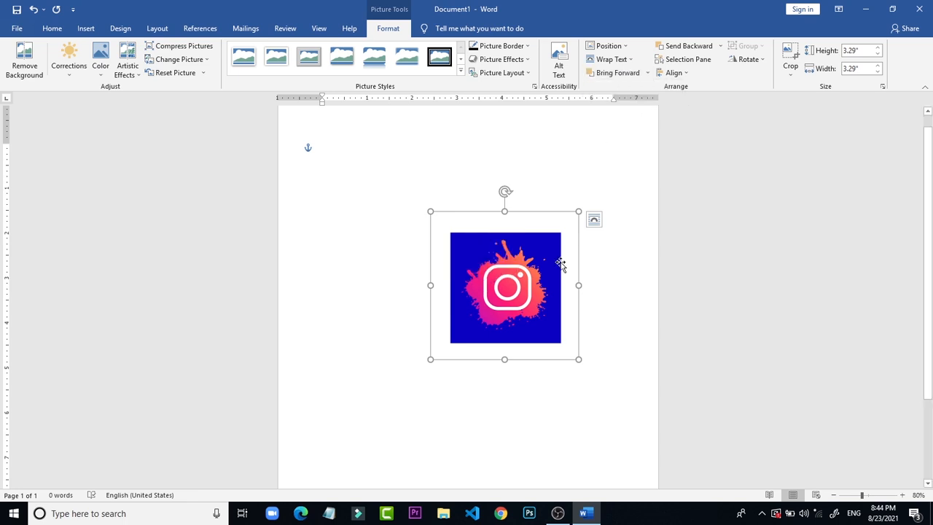
Step: Separate the two pictures, with the cropped logo in the upper part of the page and the blue picture below it
click(552, 191)
drag(528, 274, 465, 315)
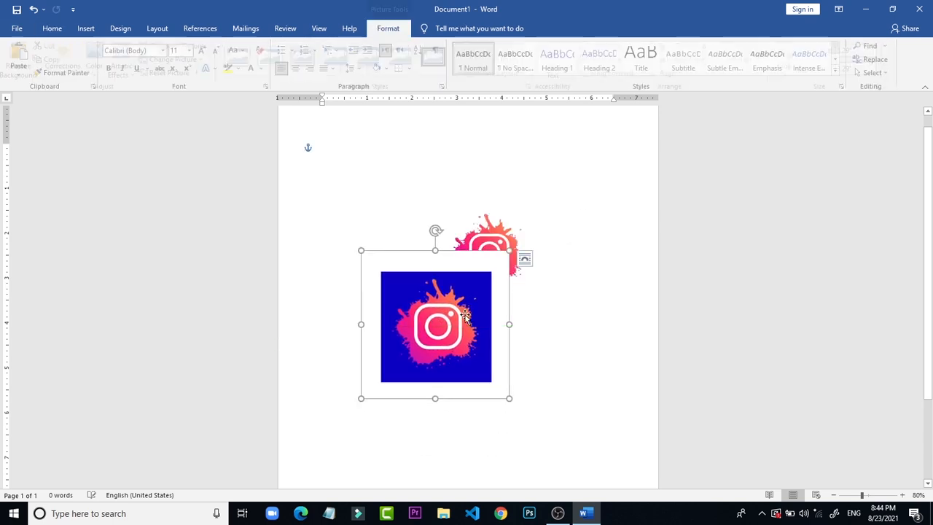
click(498, 244)
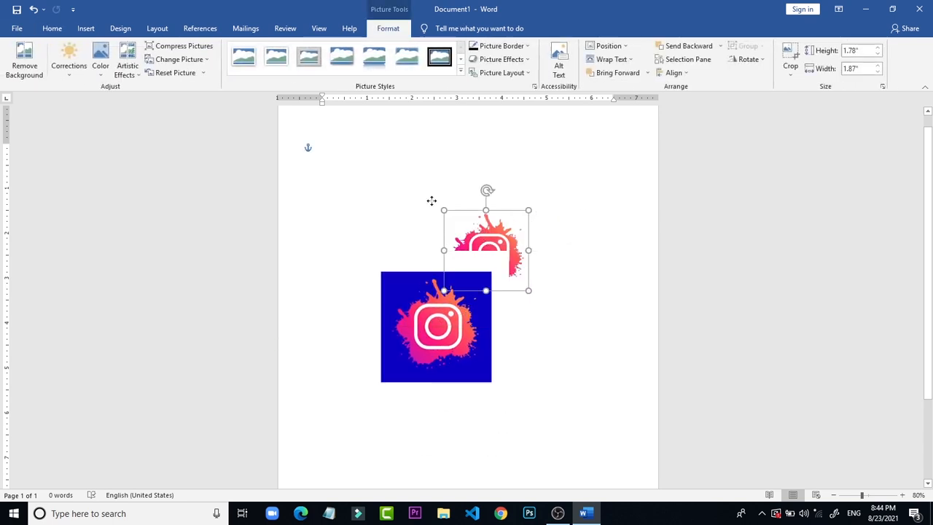
drag(482, 235, 396, 196)
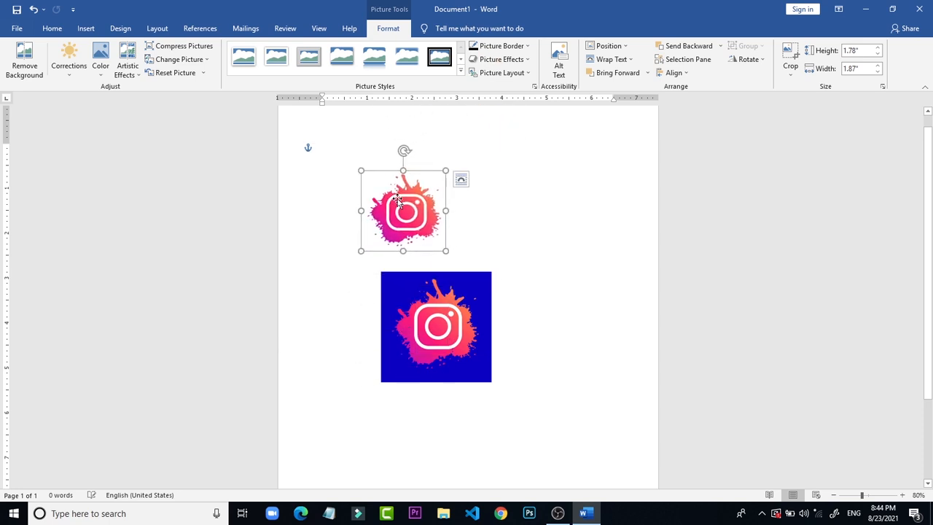
drag(444, 349, 477, 371)
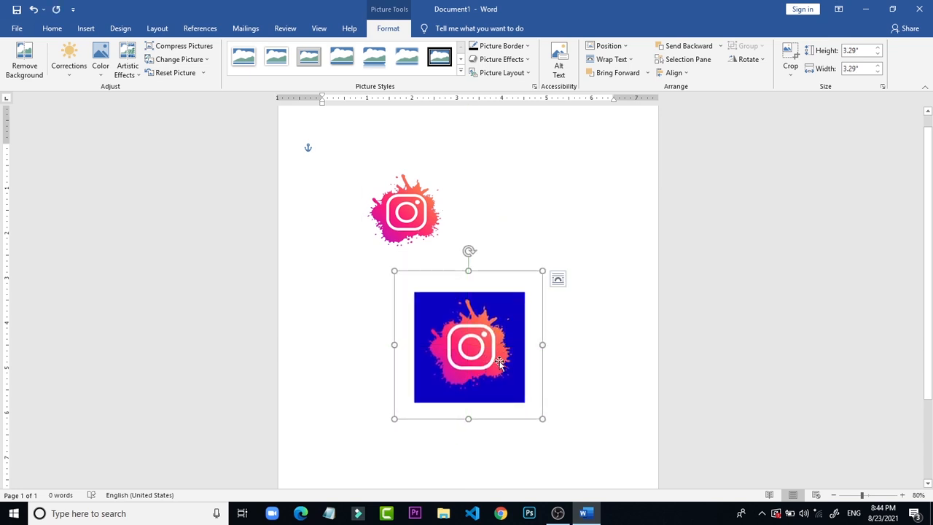
Step: Apply the bevelled perspective picture style with rounded corners and a tilted frame to the blue picture
click(460, 71)
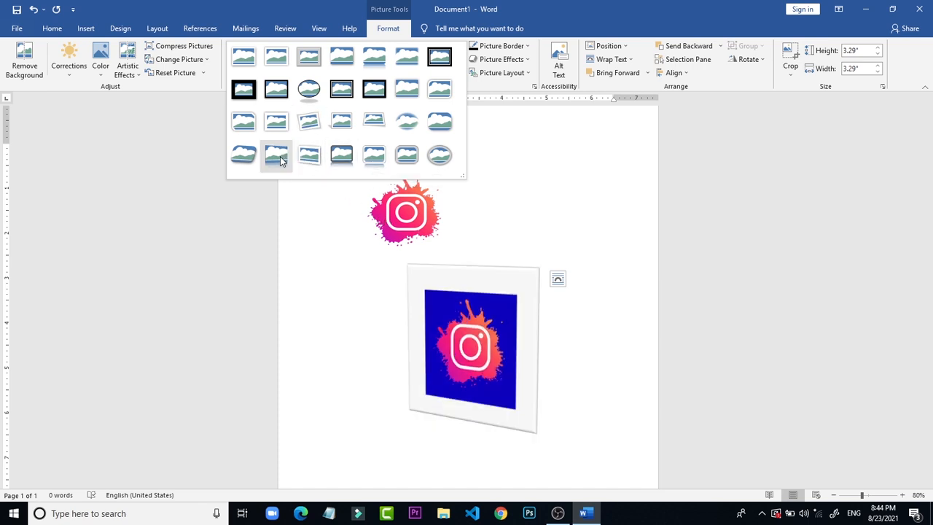
click(246, 158)
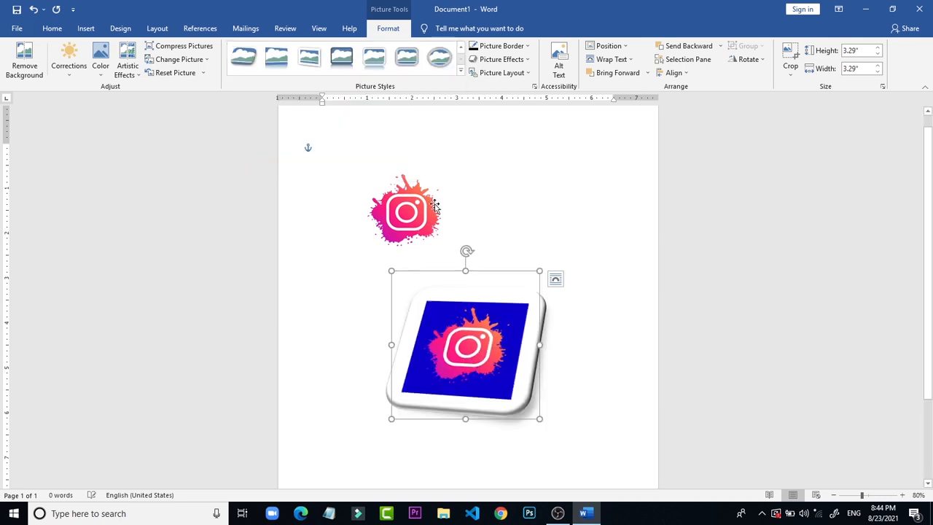
click(495, 214)
Step: Apply the Metal Oval picture style to the cropped logo
click(426, 226)
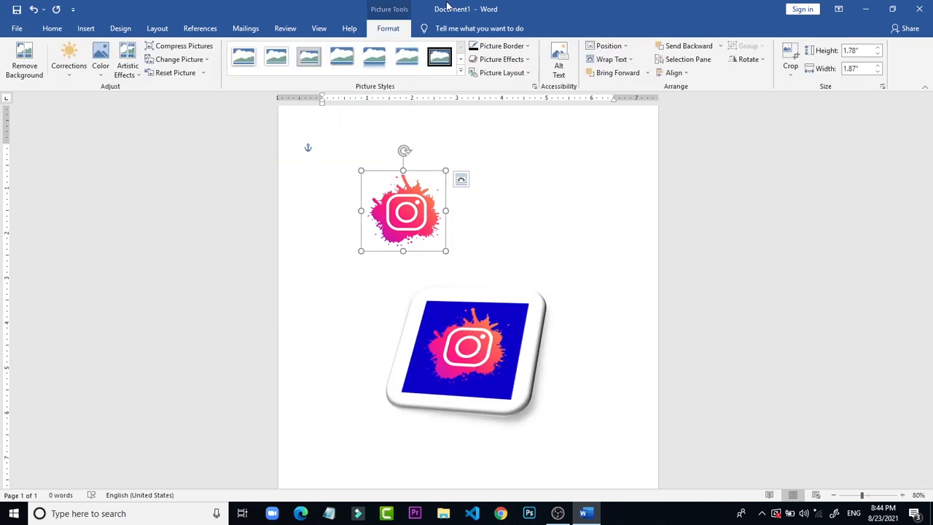
click(460, 74)
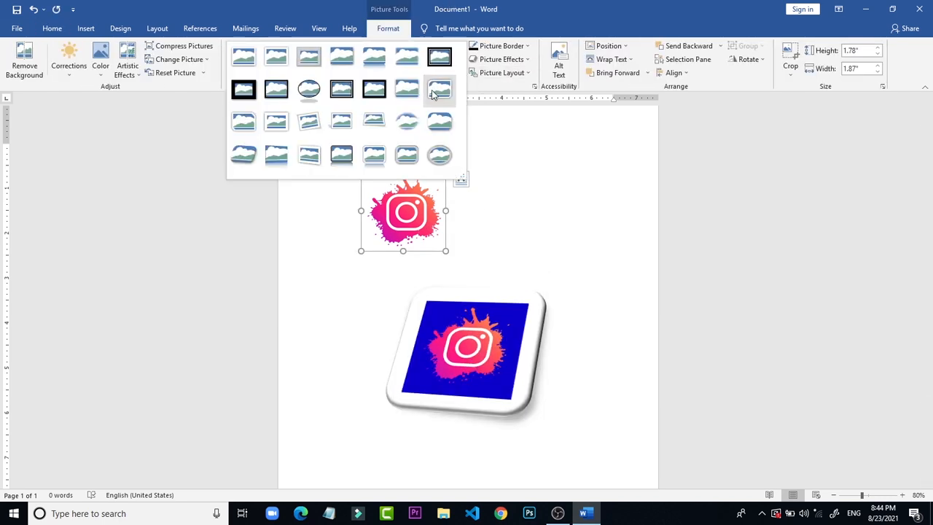
click(439, 156)
click(516, 204)
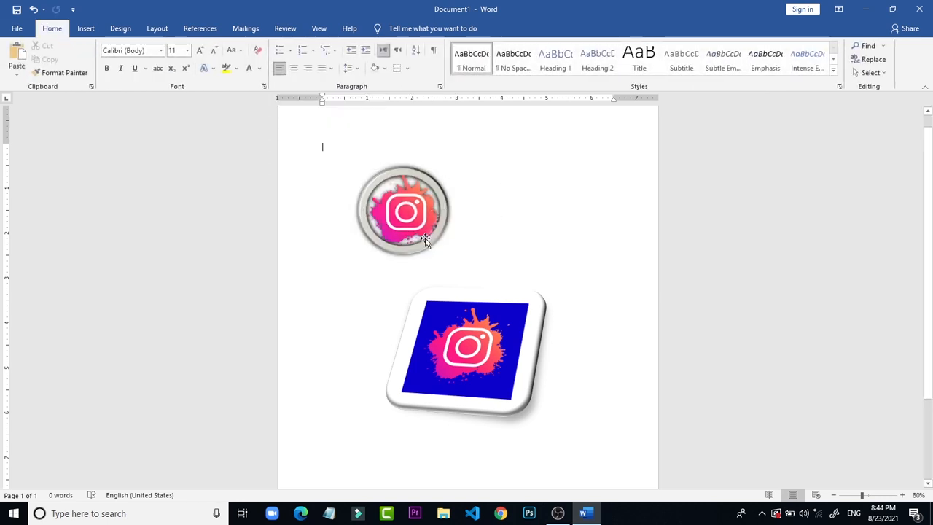
Step: Give the cropped logo a frameless drop-shadow picture style and position it above the left half of the blue picture
drag(388, 233, 485, 255)
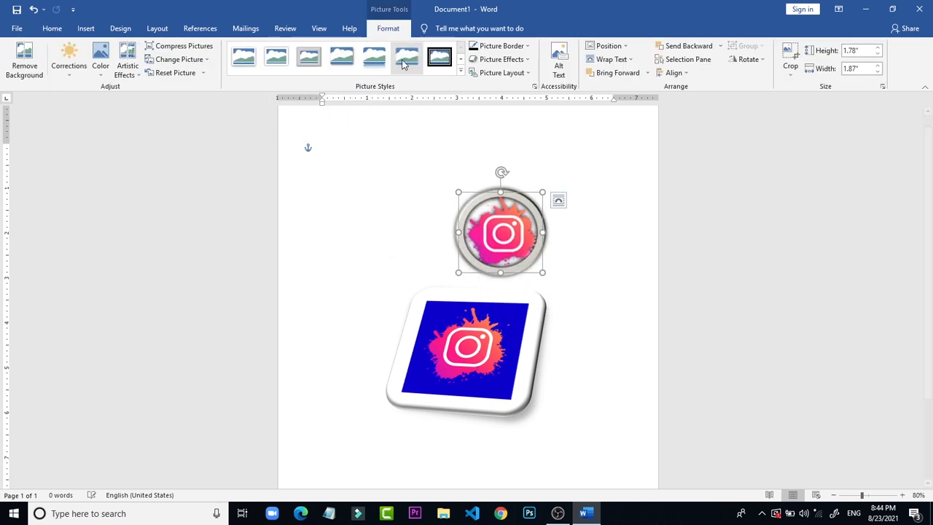
click(401, 52)
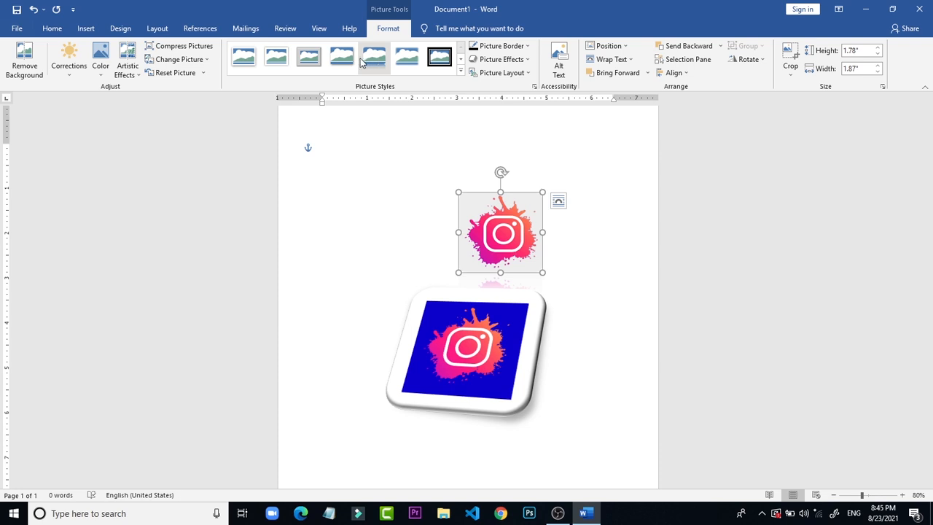
click(411, 270)
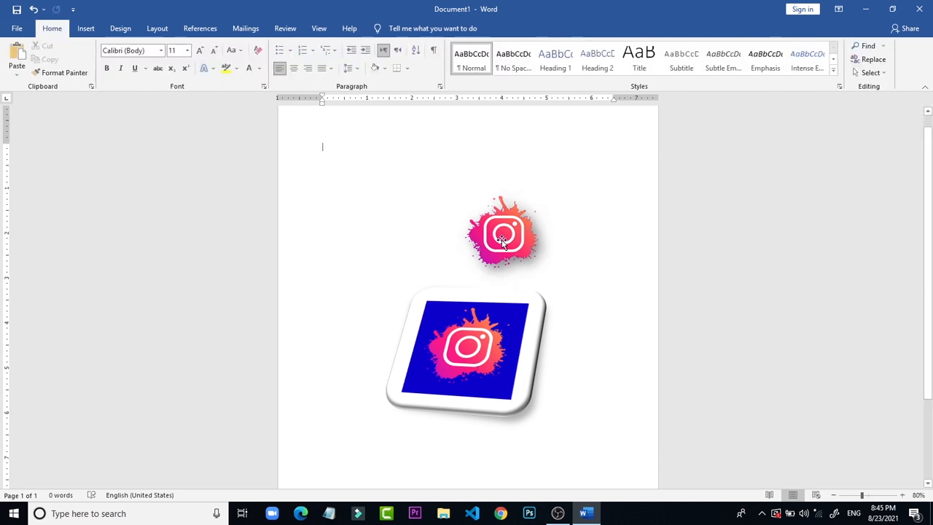
drag(502, 241, 421, 232)
click(525, 212)
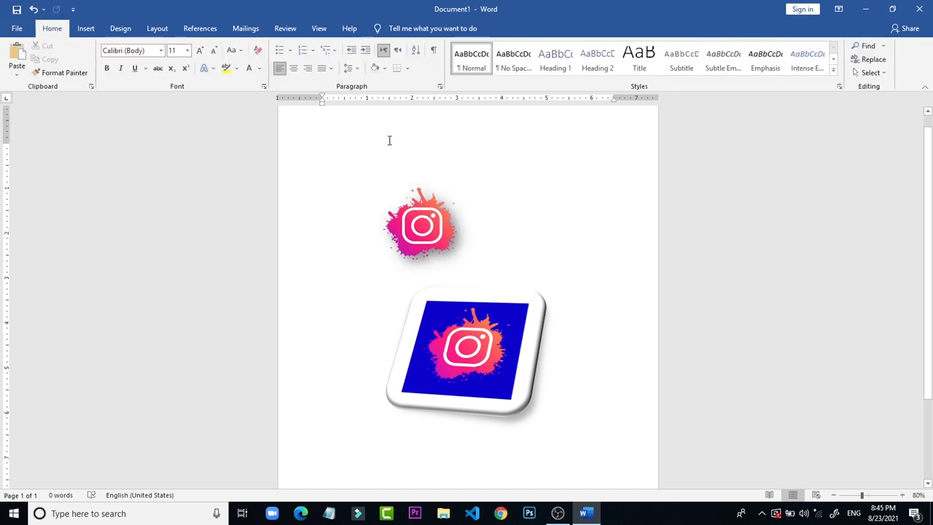
Step: Recolor the cropped logo above the blue picture with the Black and White: 75% preset
click(421, 232)
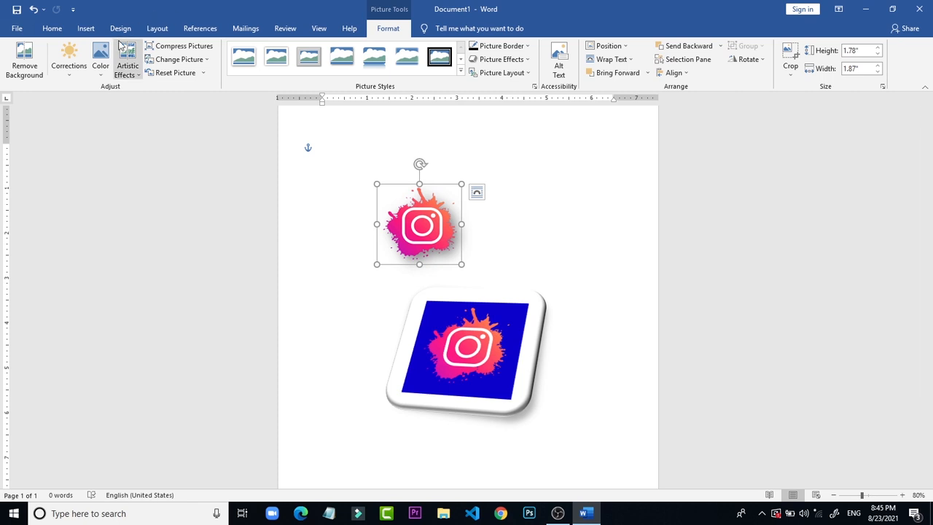
click(102, 73)
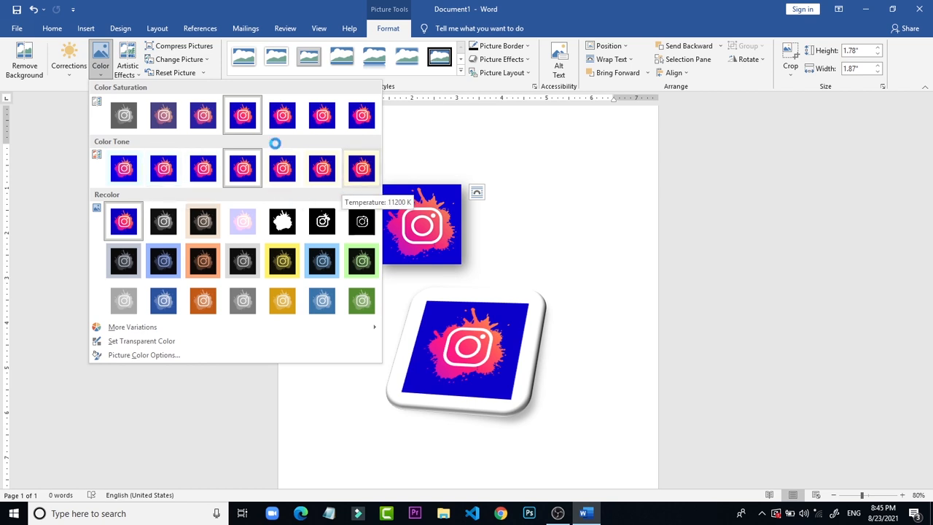
click(353, 228)
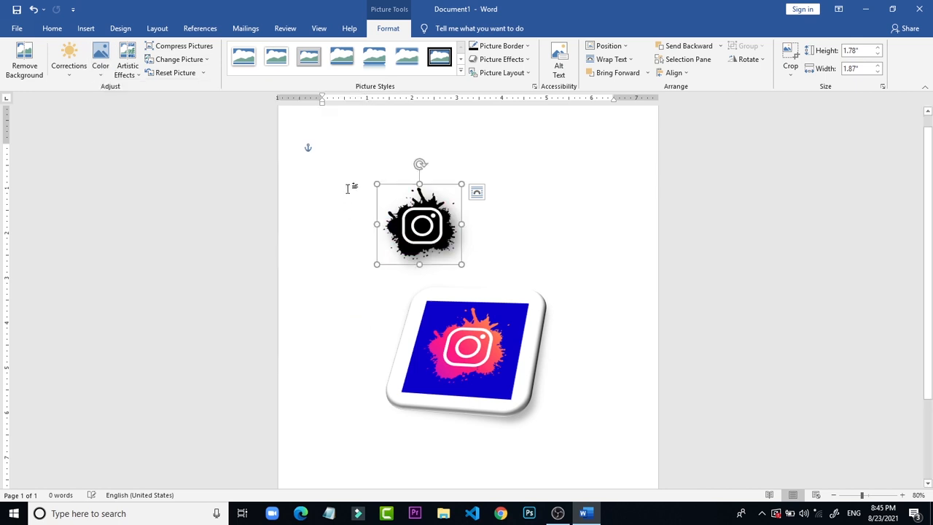
click(382, 144)
click(401, 210)
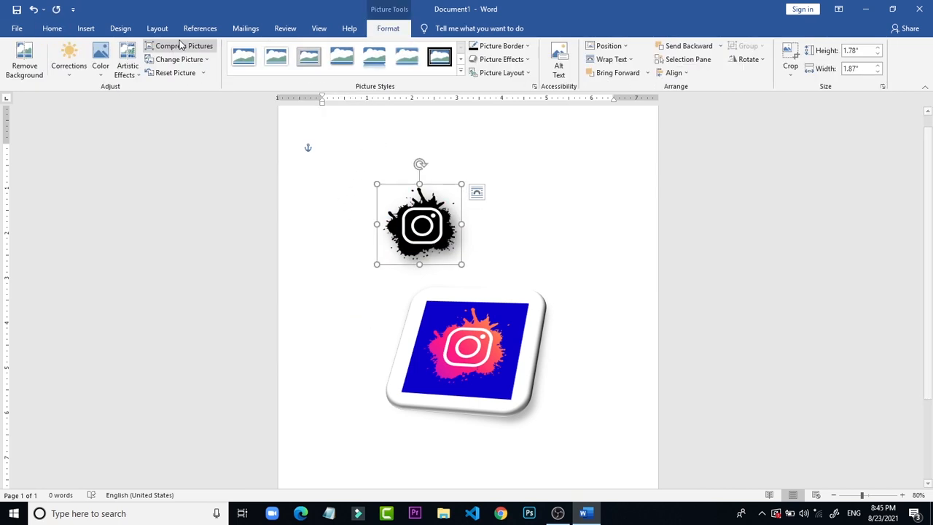
click(102, 73)
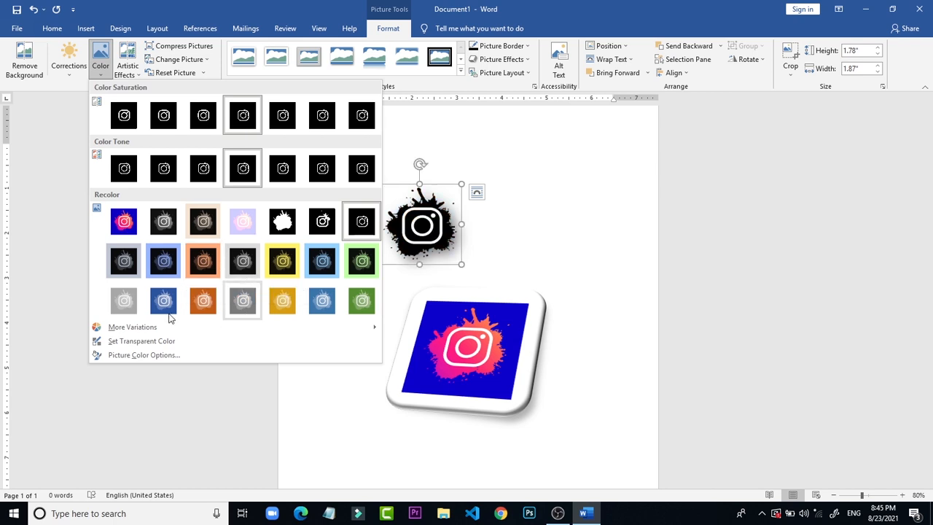
mouse_move(188, 331)
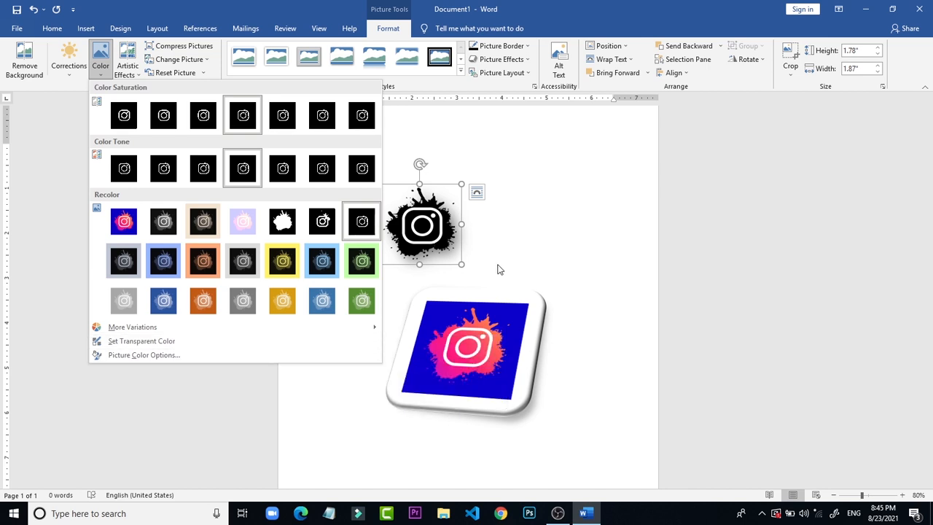
click(580, 177)
Step: Move the black-and-white logo up and to the right, above the right half of the blue picture
click(445, 154)
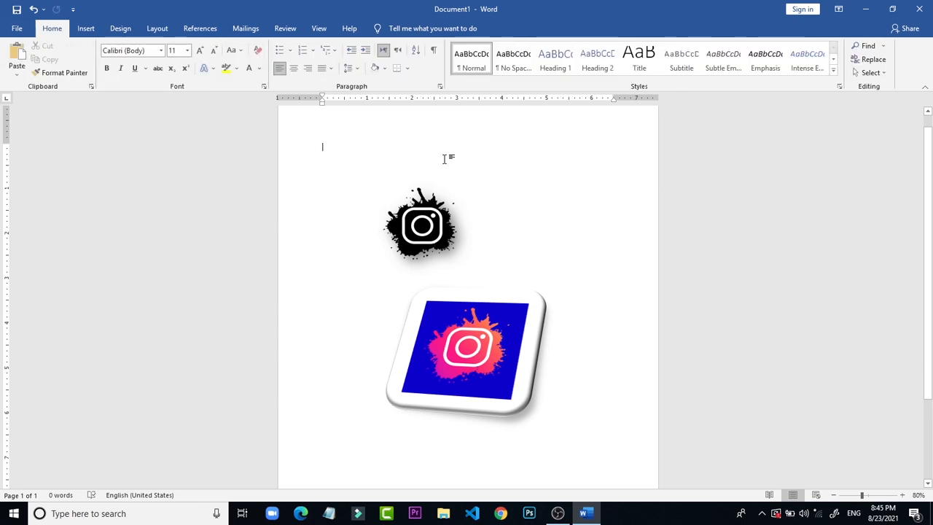
drag(436, 221, 506, 193)
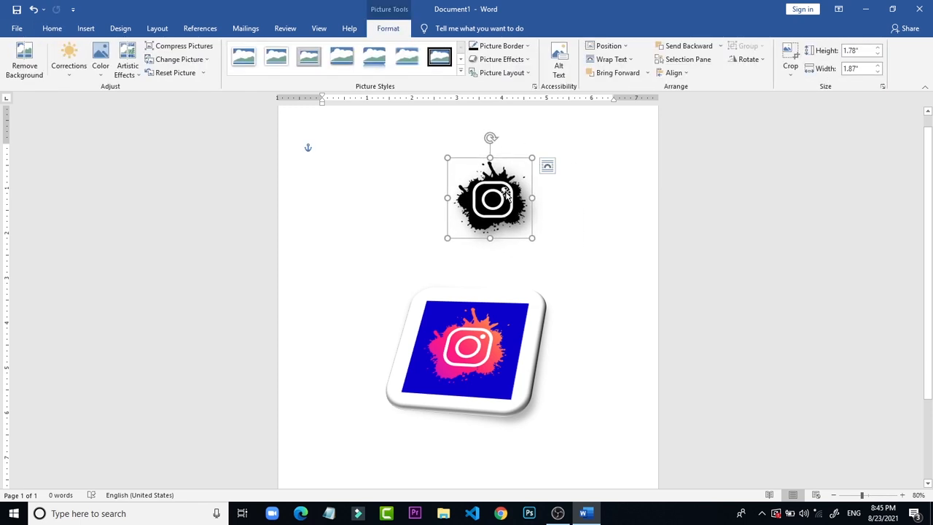